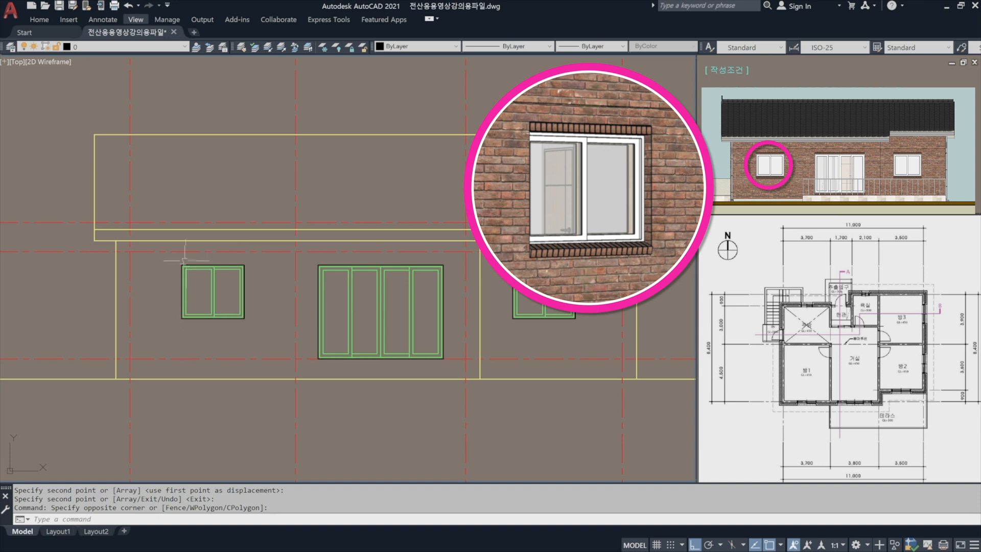
Draw a 1400 by 100 rectangle just above the left window, aligned with the frame's left edge.
{"action": "scroll", "coordinate": [185, 260], "scroll_direction": "up", "scroll_amount": 6}
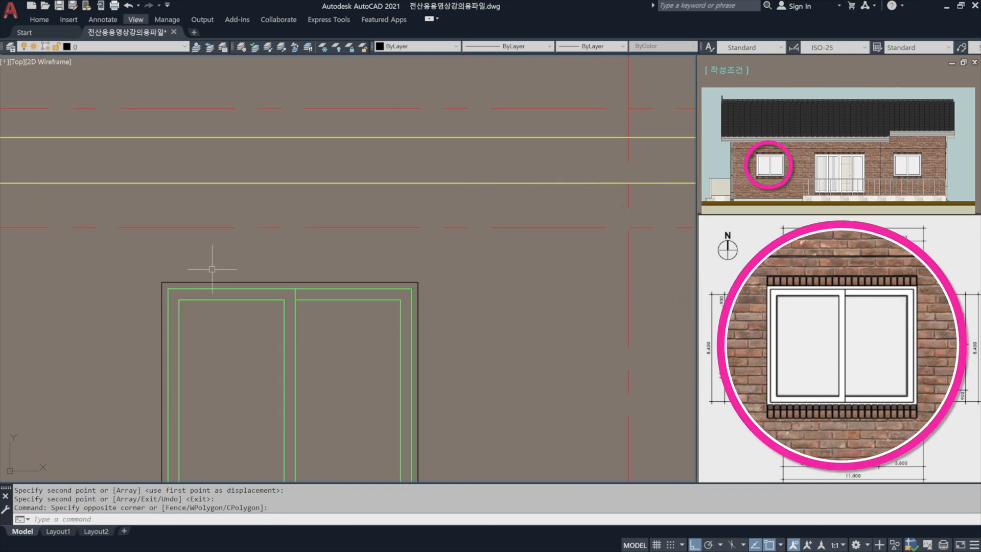
{"action": "type", "text": "rec"}
{"action": "key", "text": "Return"}
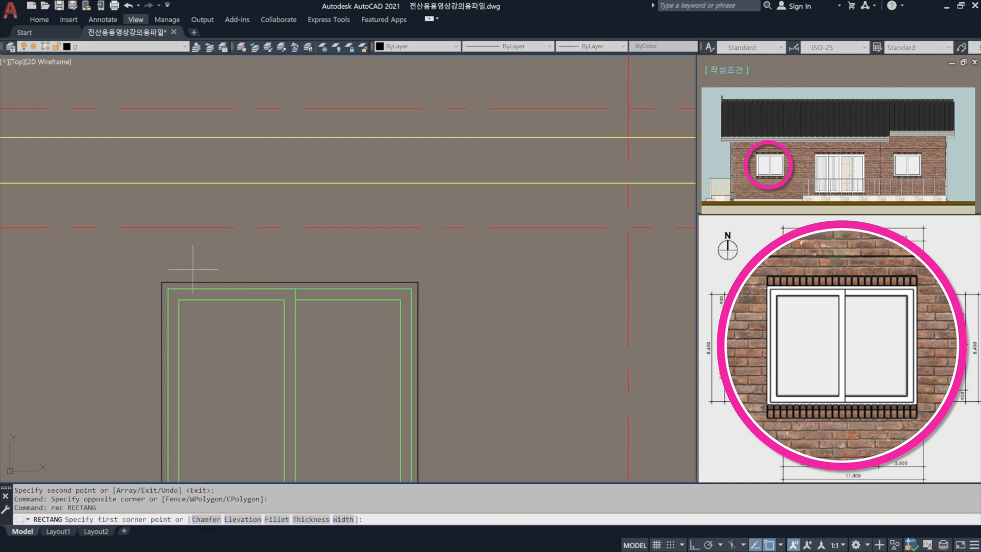
{"action": "left_click", "coordinate": [162, 269]}
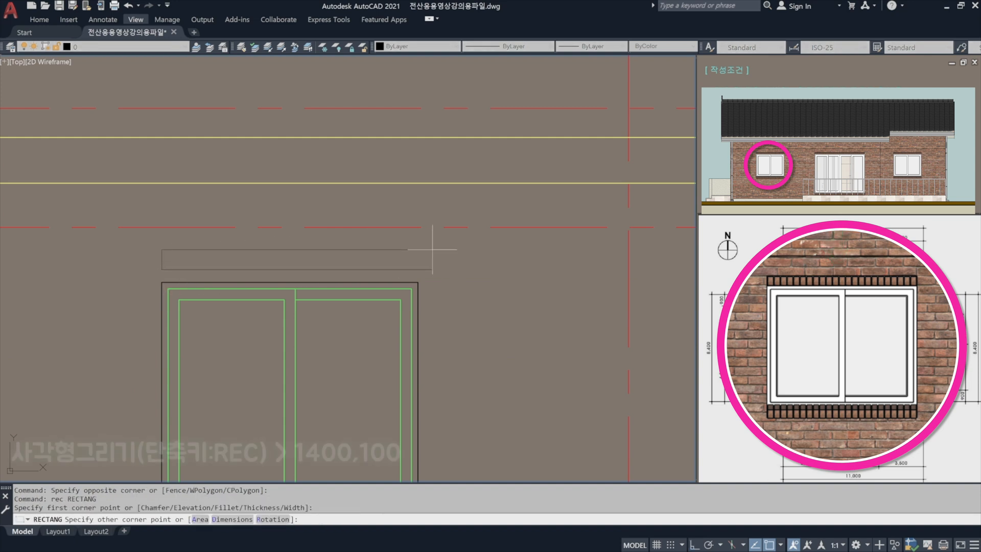
{"action": "key", "text": "F8"}
{"action": "type", "text": "@"}
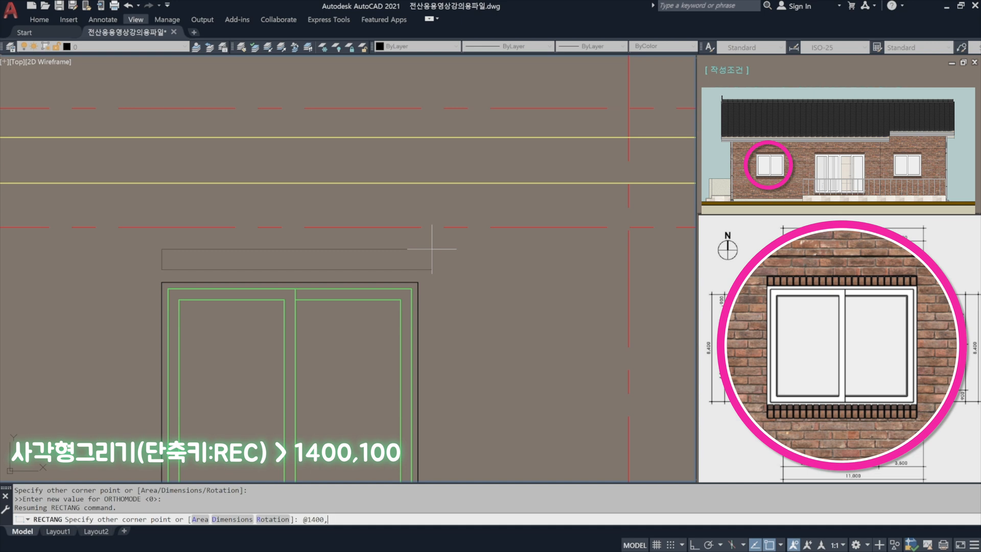
{"action": "type", "text": "1400,100"}
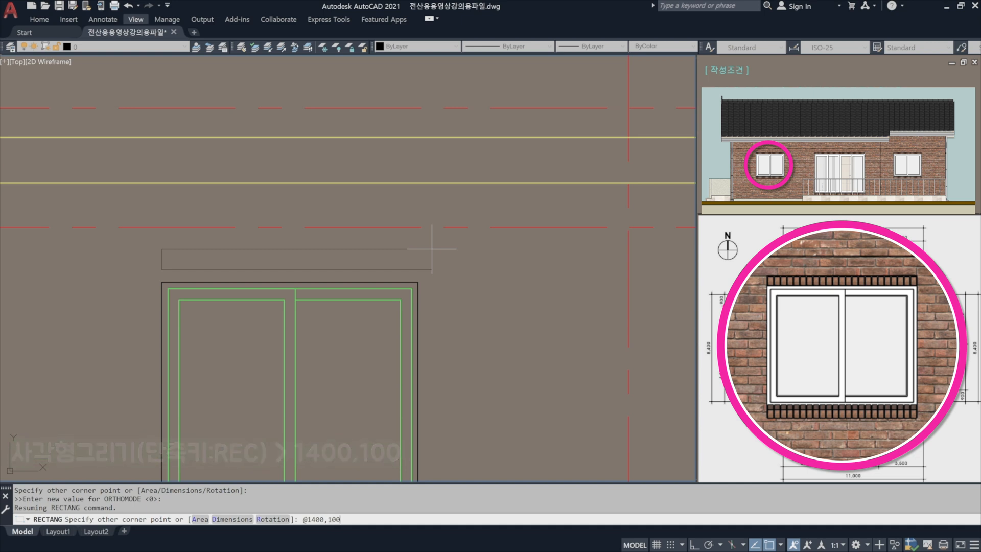
{"action": "key", "text": "Return"}
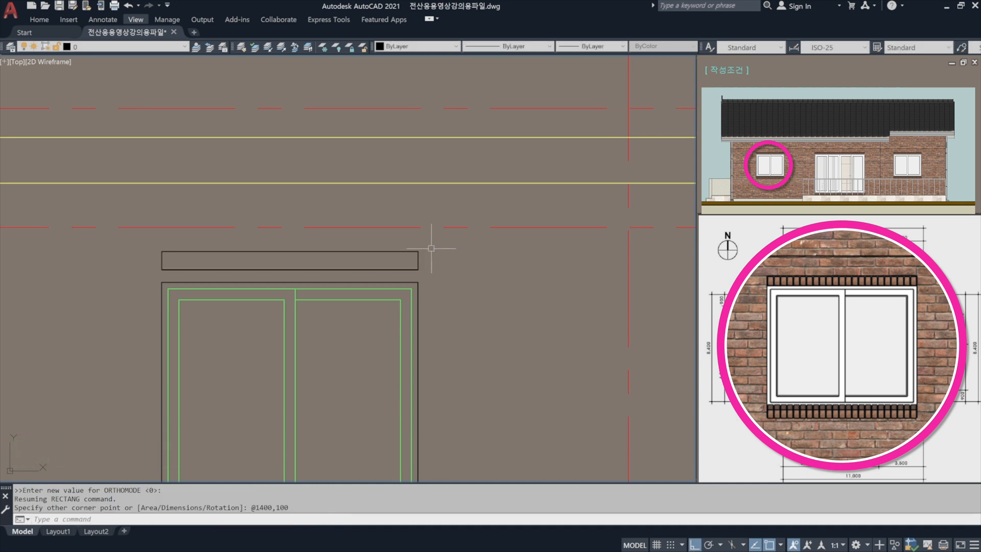
Move the rectangle by its lower right corner onto the window frame's upper right corner.
{"action": "type", "text": "m"}
{"action": "key", "text": "Return"}
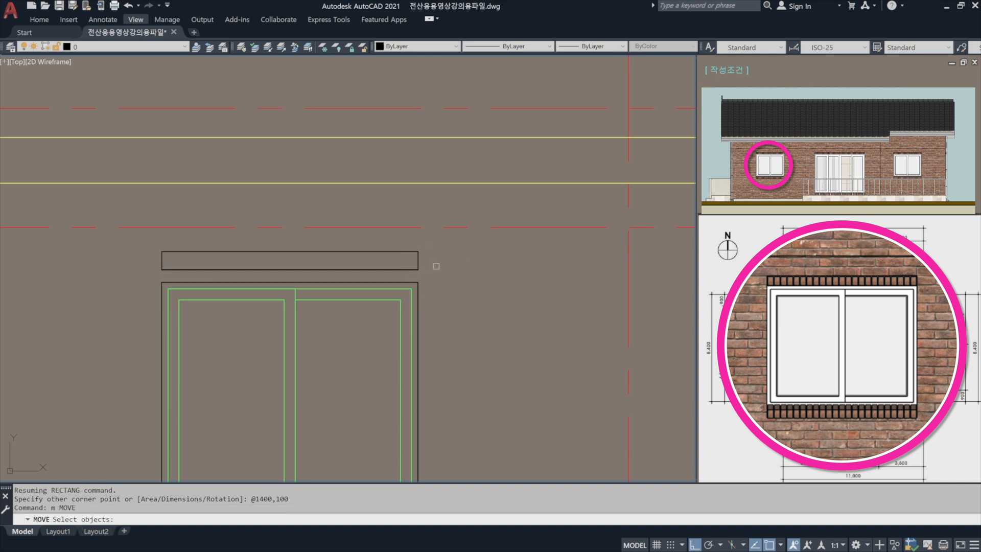
{"action": "left_click", "coordinate": [429, 268]}
{"action": "left_click", "coordinate": [392, 248]}
{"action": "scroll", "coordinate": [423, 270], "scroll_direction": "up", "scroll_amount": 4}
{"action": "key", "text": "Return"}
{"action": "left_click", "coordinate": [410, 269]}
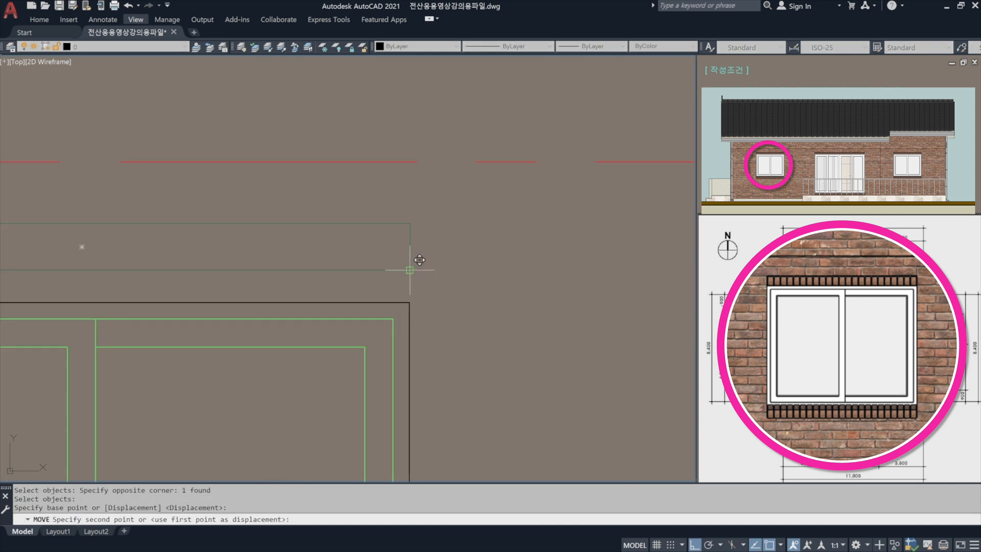
{"action": "left_click", "coordinate": [419, 291]}
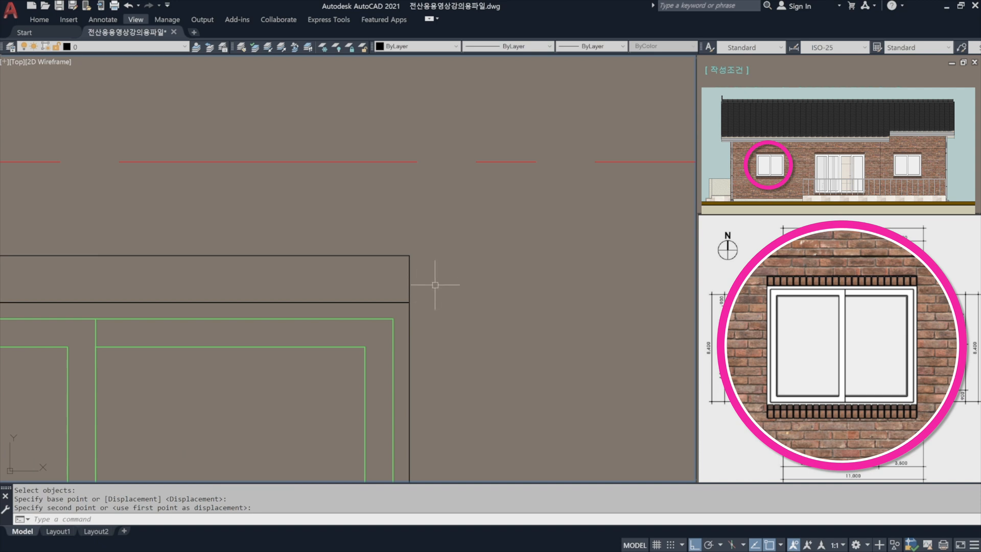
{"action": "scroll", "coordinate": [435, 284], "scroll_direction": "down", "scroll_amount": 6}
{"action": "scroll", "coordinate": [377, 254], "scroll_direction": "up", "scroll_amount": 8}
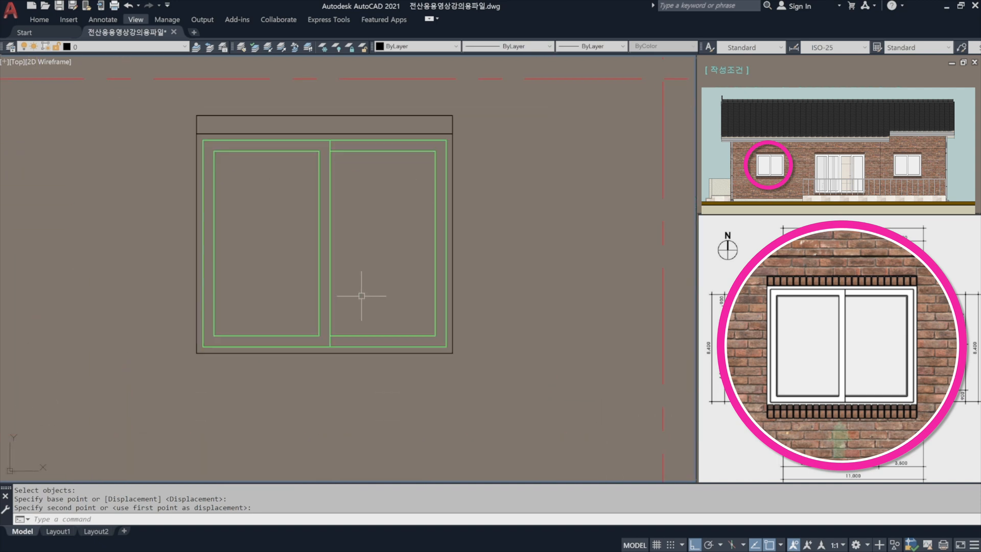
{"action": "middle_click_drag", "start_coordinate": [362, 296], "coordinate": [370, 340]}
{"action": "middle_click_drag", "start_coordinate": [338, 386], "coordinate": [337, 369]}
{"action": "type", "text": "c"}
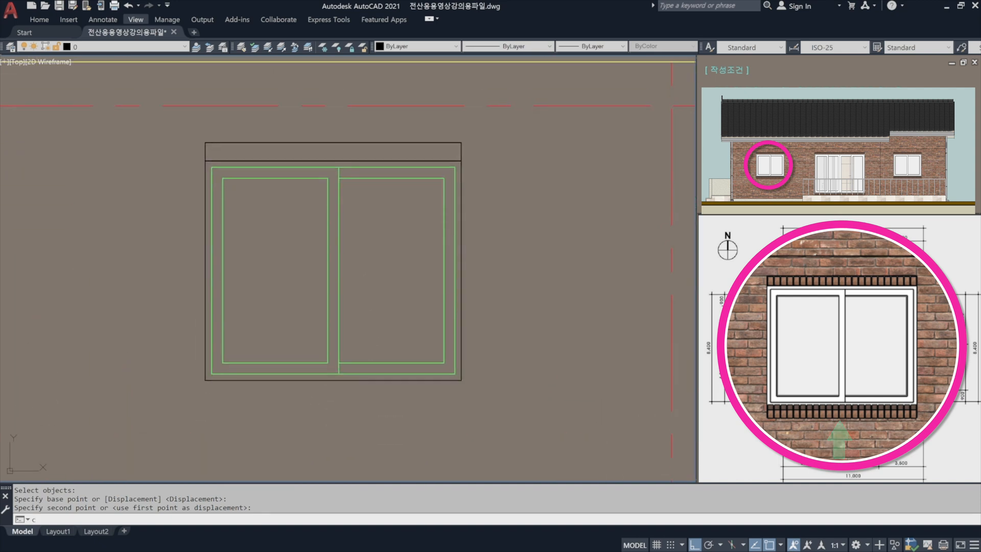
{"action": "type", "text": "o"}
{"action": "key", "text": "space"}
{"action": "left_click", "coordinate": [475, 151]}
{"action": "left_click", "coordinate": [437, 130]}
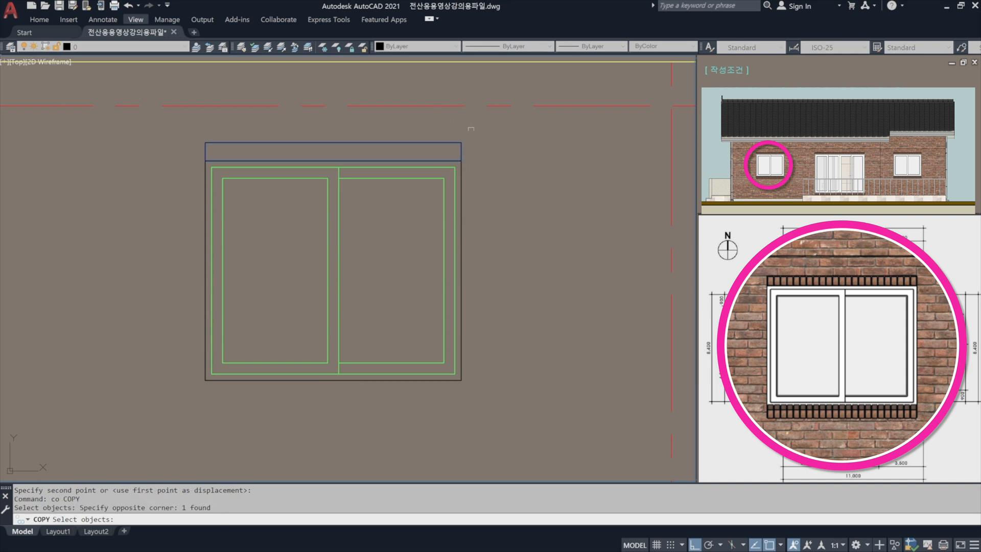
{"action": "key", "text": "space"}
{"action": "left_click", "coordinate": [463, 138]}
{"action": "key", "text": "Escape"}
Copy the rectangle above the window by its upper right corner to the window frame's lower right corner.
{"action": "key", "text": "space"}
{"action": "left_click", "coordinate": [478, 149]}
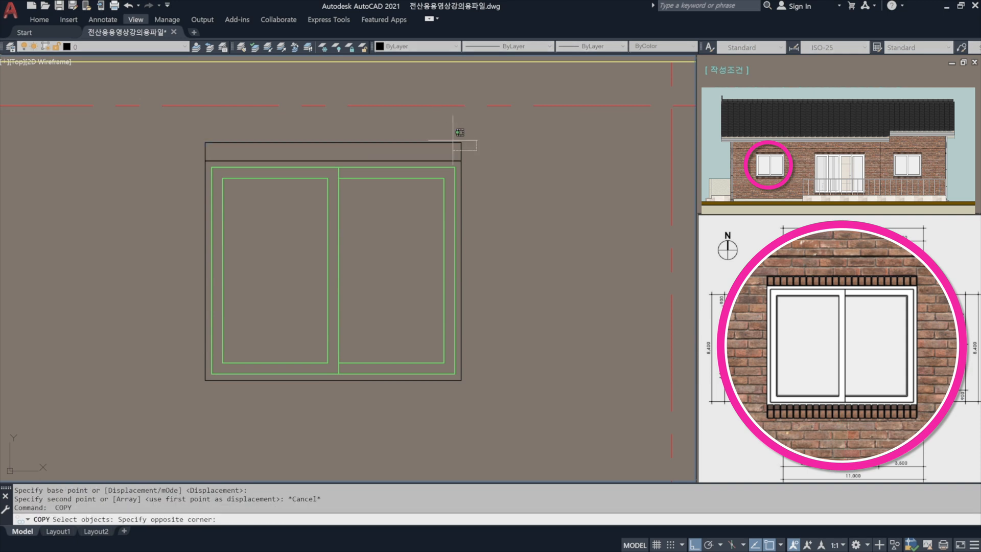
{"action": "left_click", "coordinate": [460, 132]}
{"action": "key", "text": "space"}
{"action": "left_click", "coordinate": [461, 143]}
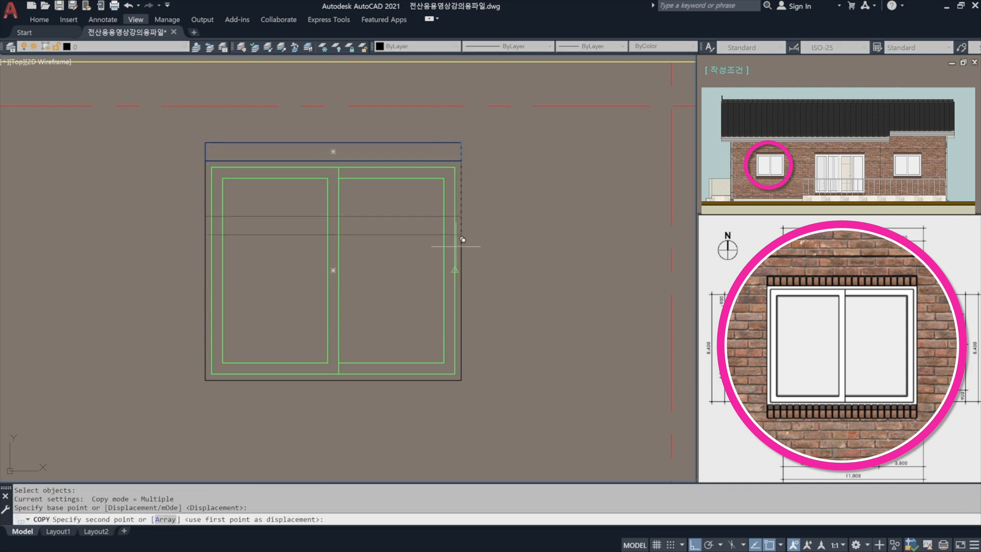
{"action": "left_click", "coordinate": [461, 381]}
{"action": "key", "text": "space"}
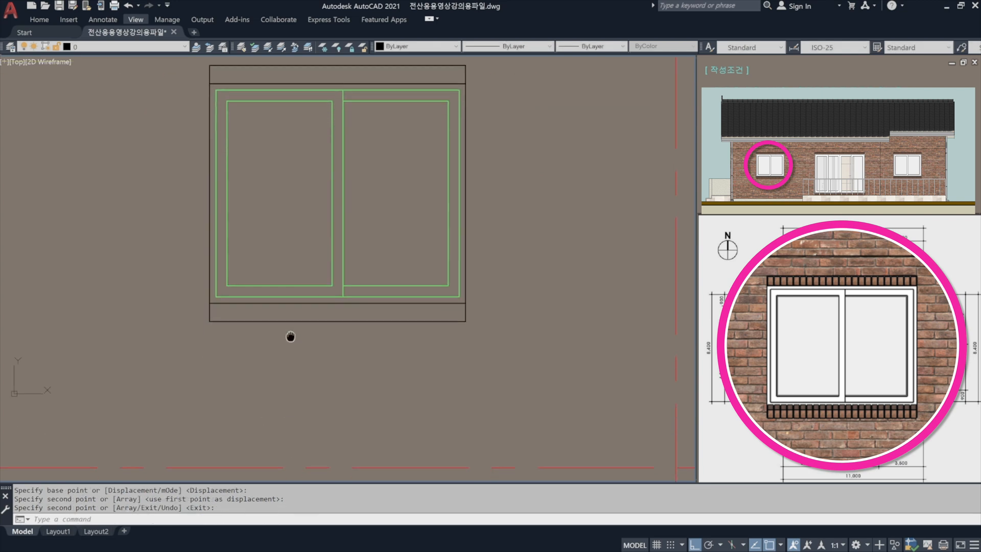
Stretch the lower edge of the rectangle beneath the window downward by 50.
{"action": "scroll", "coordinate": [292, 334], "scroll_direction": "up", "scroll_amount": 2}
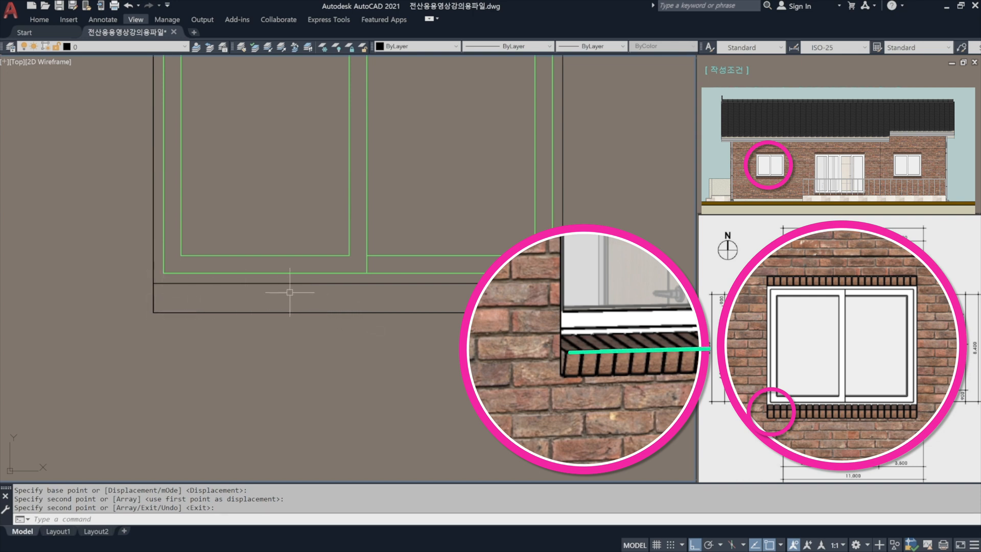
{"action": "left_click", "coordinate": [364, 320]}
{"action": "left_click", "coordinate": [342, 304]}
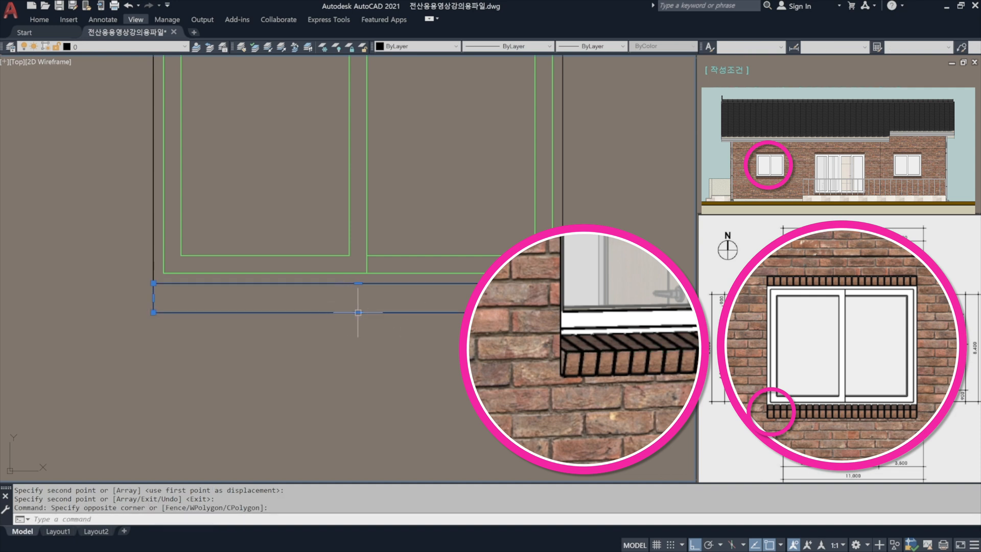
{"action": "left_click", "coordinate": [358, 312]}
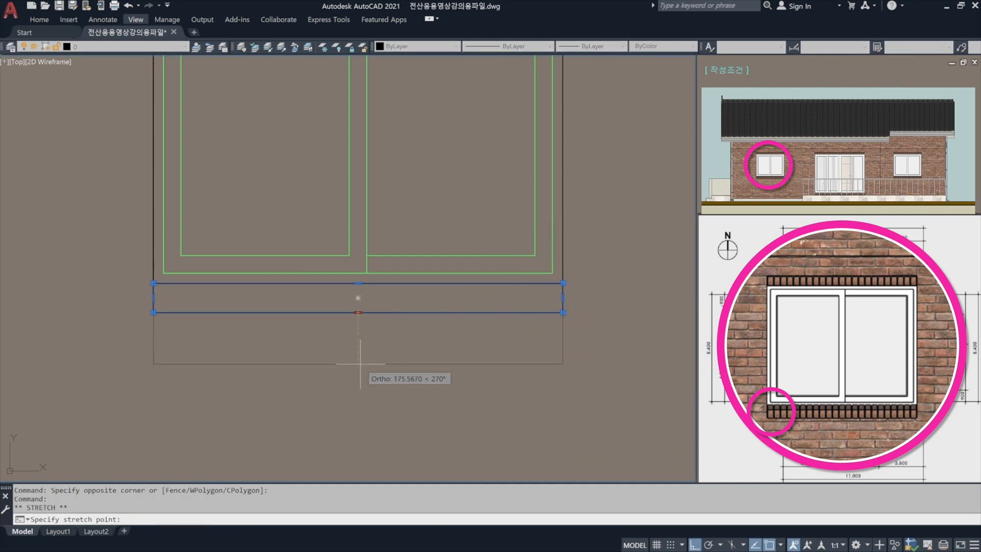
{"action": "type", "text": "50"}
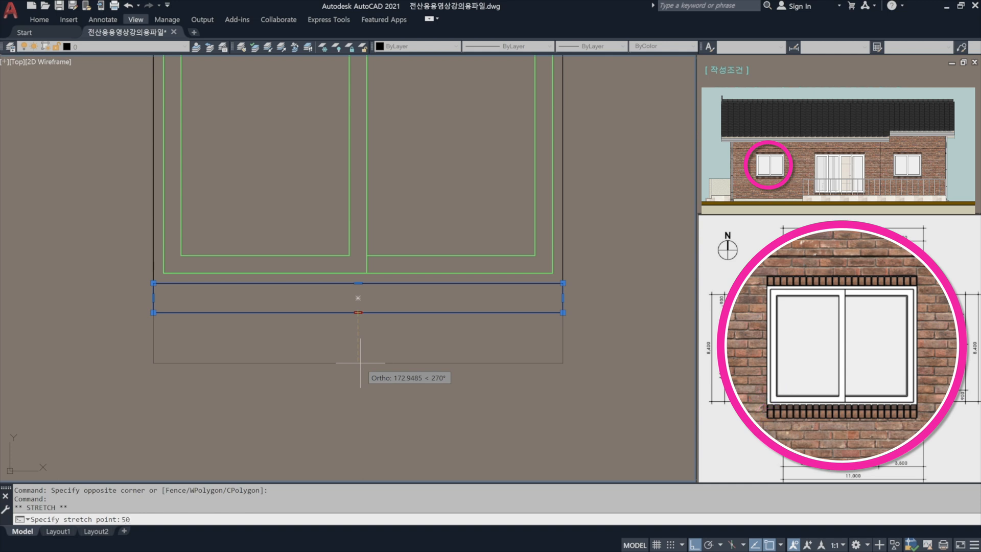
{"action": "key", "text": "Return"}
{"action": "key", "text": "Escape"}
Draw a horizontal line across the rectangle beneath the window, joining the midpoints of its left and right sides.
{"action": "type", "text": "l"}
{"action": "key", "text": "Return"}
{"action": "key", "text": "Escape"}
{"action": "key", "text": "Return"}
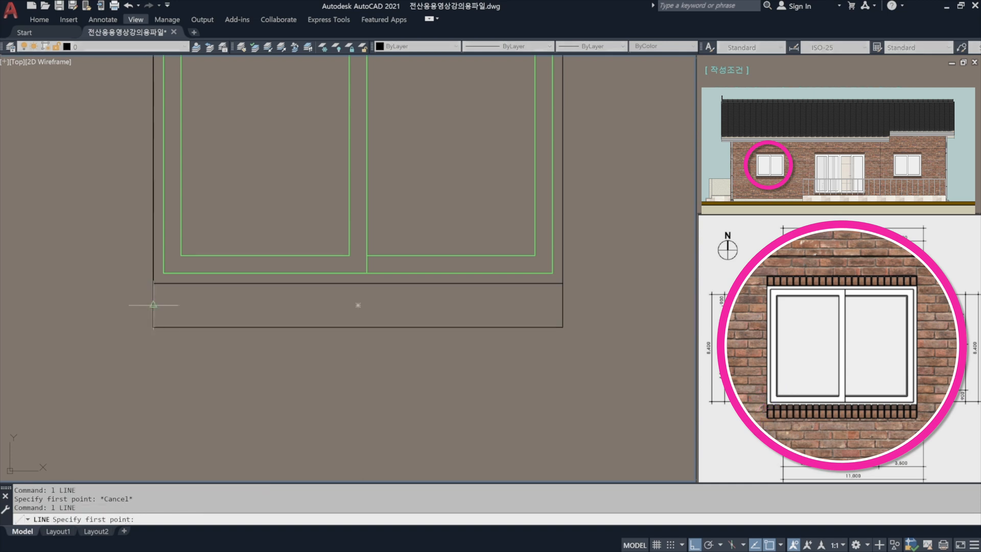
{"action": "left_click", "coordinate": [153, 305]}
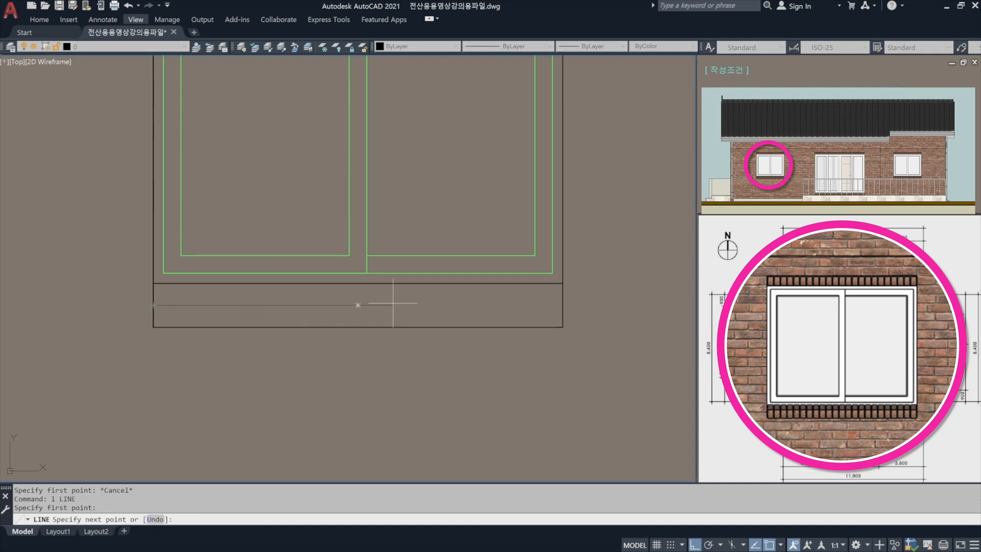
{"action": "left_click", "coordinate": [563, 305]}
{"action": "key", "text": "Return"}
Move the horizontal line inside the lower rectangle straight up by 25.
{"action": "type", "text": "m"}
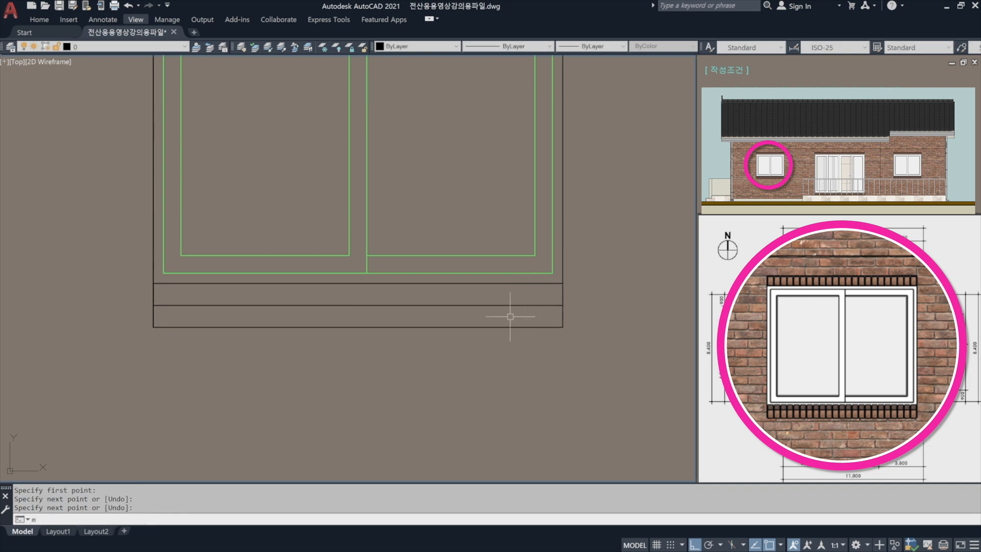
{"action": "key", "text": "Return"}
{"action": "left_click", "coordinate": [505, 318]}
{"action": "left_click", "coordinate": [482, 299]}
{"action": "key", "text": "Return"}
{"action": "left_click", "coordinate": [617, 322]}
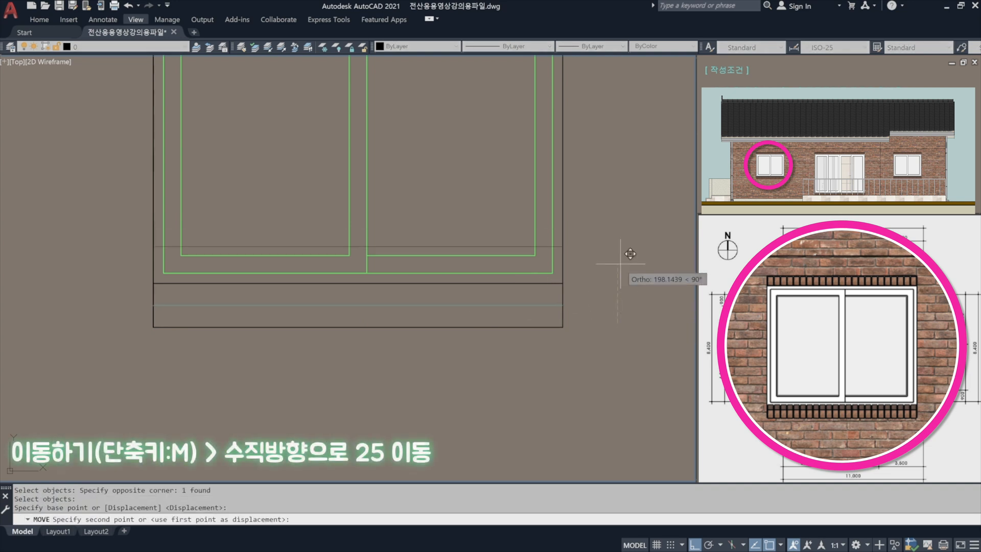
{"action": "type", "text": "25"}
{"action": "key", "text": "Return"}
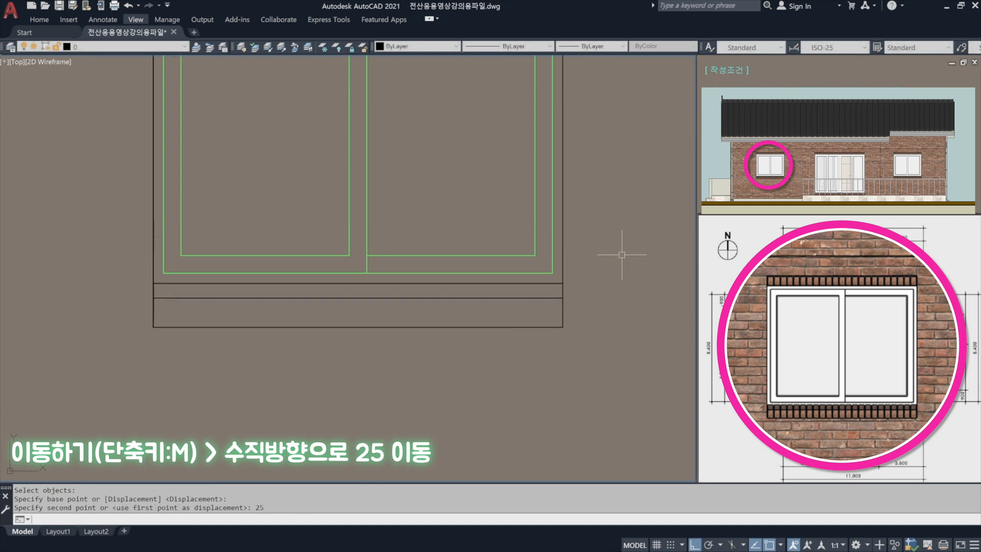
{"action": "scroll", "coordinate": [445, 267], "scroll_direction": "down", "scroll_amount": 2}
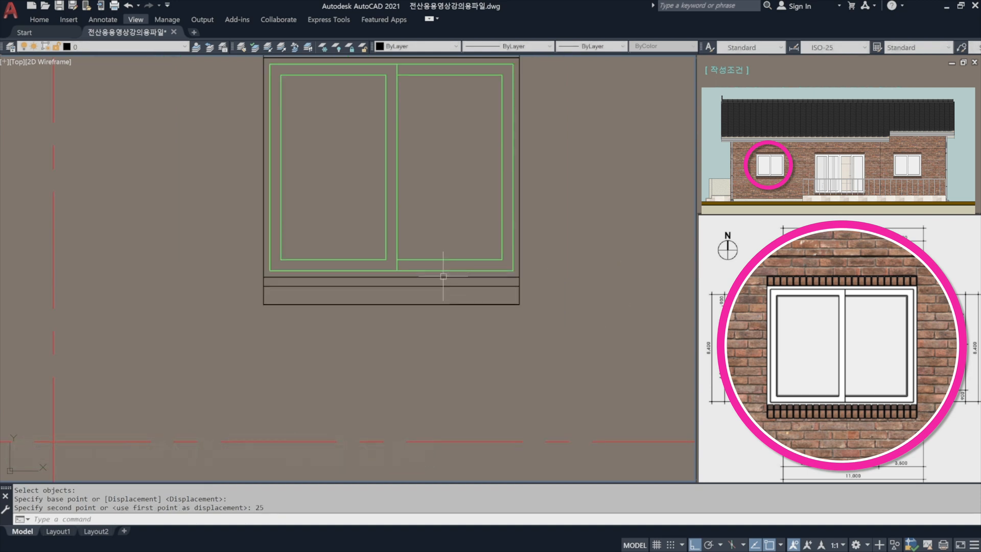
{"action": "middle_click_drag", "start_coordinate": [442, 277], "coordinate": [399, 351]}
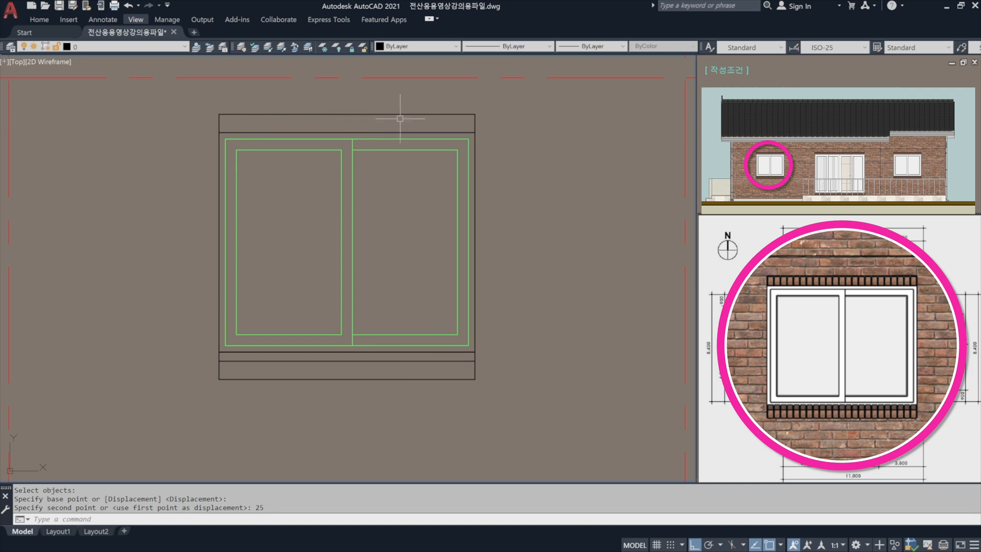
{"action": "type", "text": "h"}
{"action": "key", "text": "Return"}
{"action": "key", "text": "Escape"}
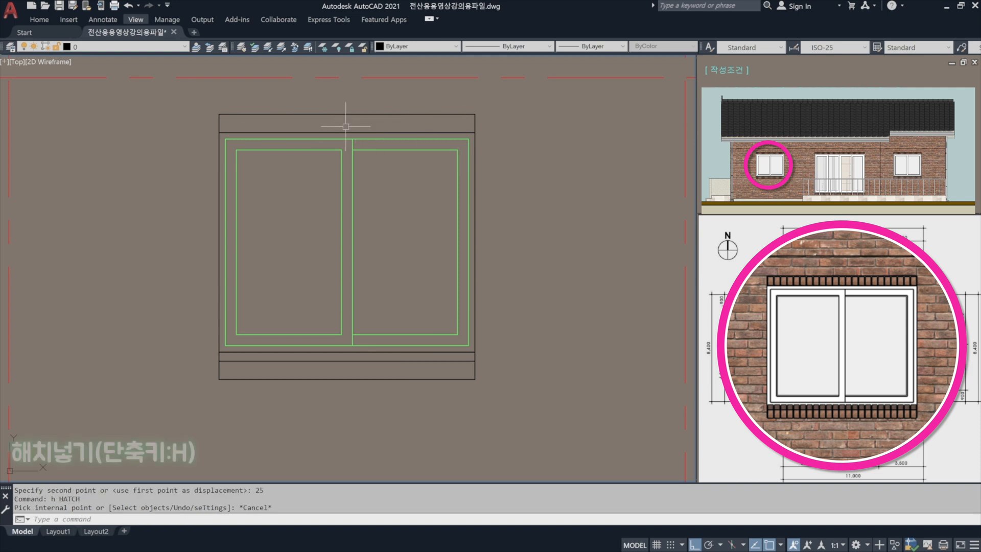
{"action": "key", "text": "ctrl+z"}
{"action": "key", "text": "ctrl+z"}
{"action": "key", "text": "ctrl+z"}
Start a hatch with the inside of the rectangle above the window as its boundary.
{"action": "type", "text": "h"}
{"action": "key", "text": "Return"}
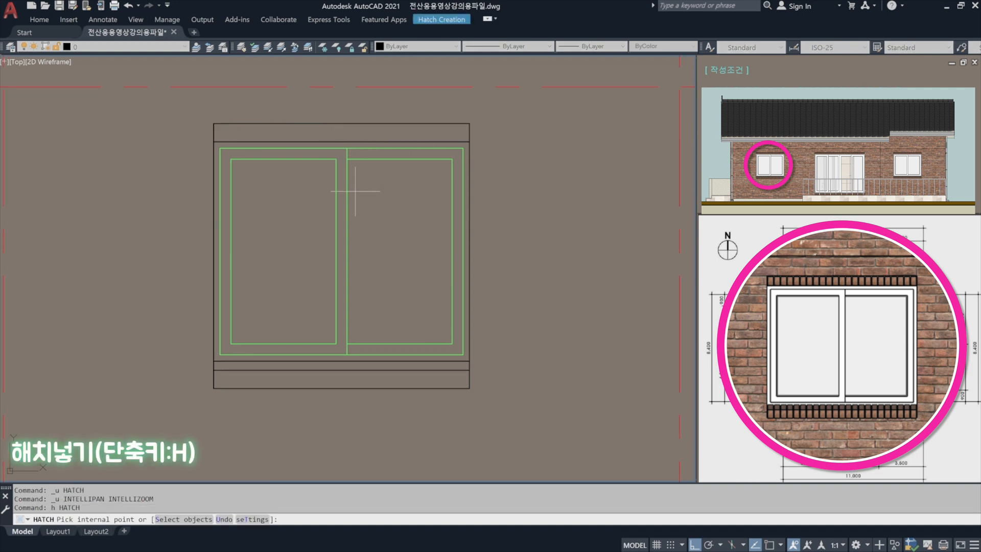
{"action": "left_click", "coordinate": [349, 132]}
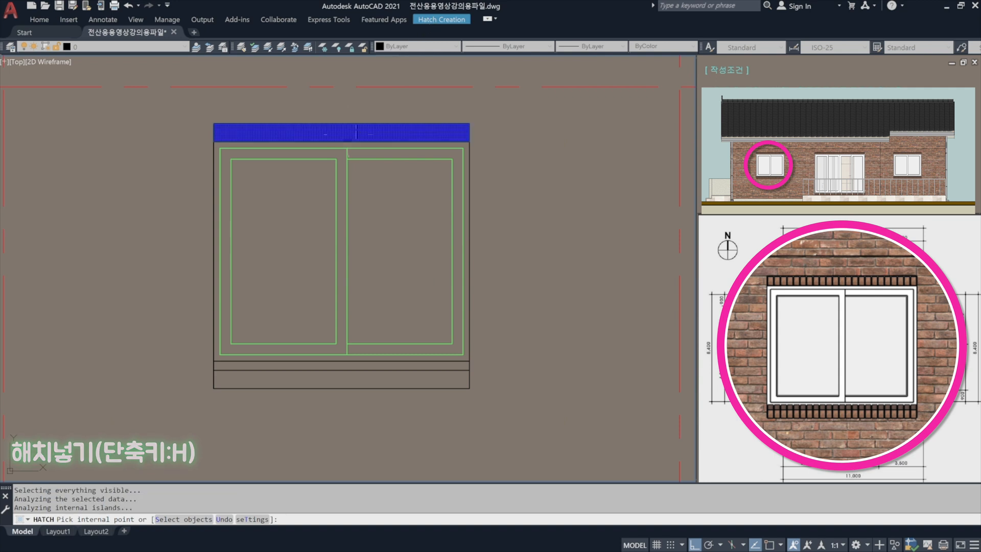
Set the hatch above the window to a user-defined pattern with an angle of 90 and a spacing of 60.
{"action": "left_click", "coordinate": [446, 22]}
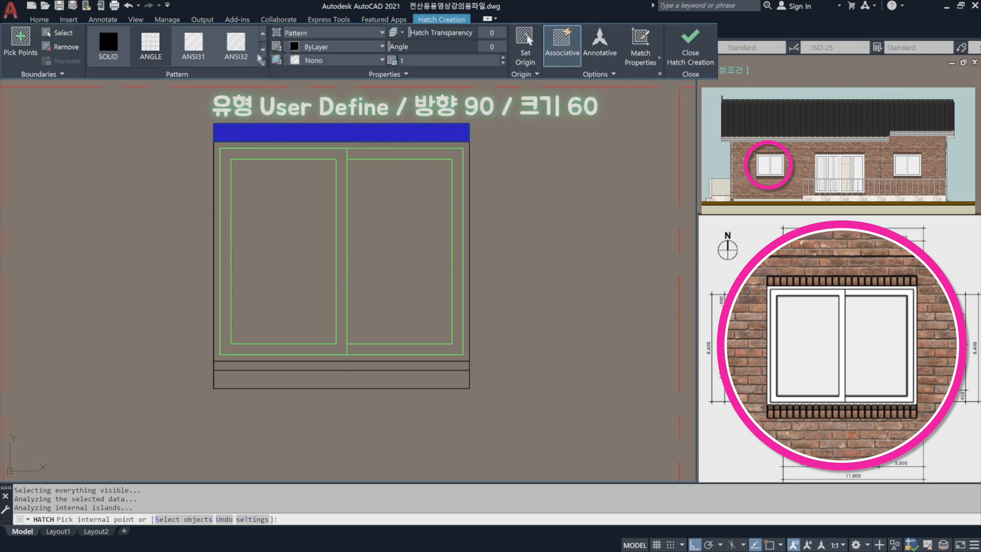
{"action": "left_click", "coordinate": [331, 34]}
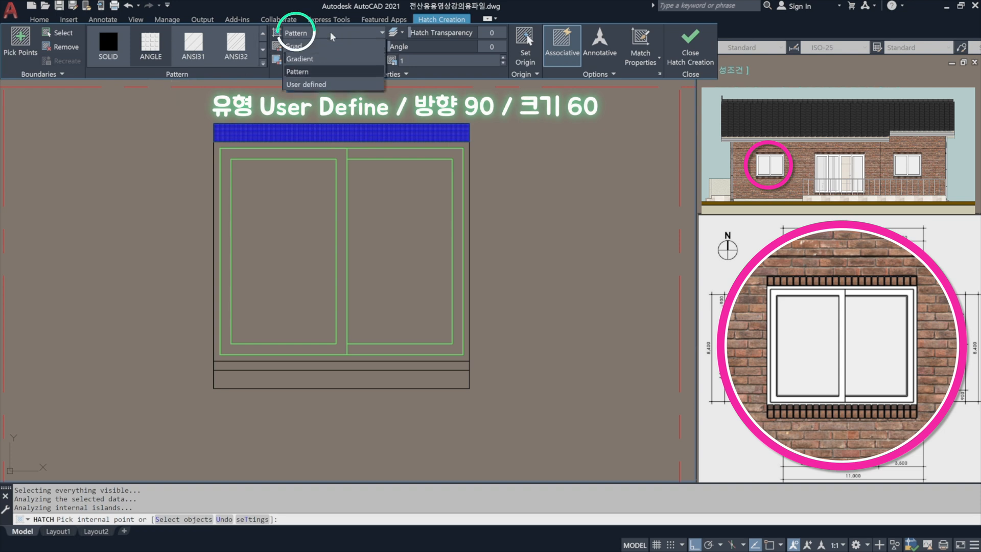
{"action": "left_click", "coordinate": [314, 84]}
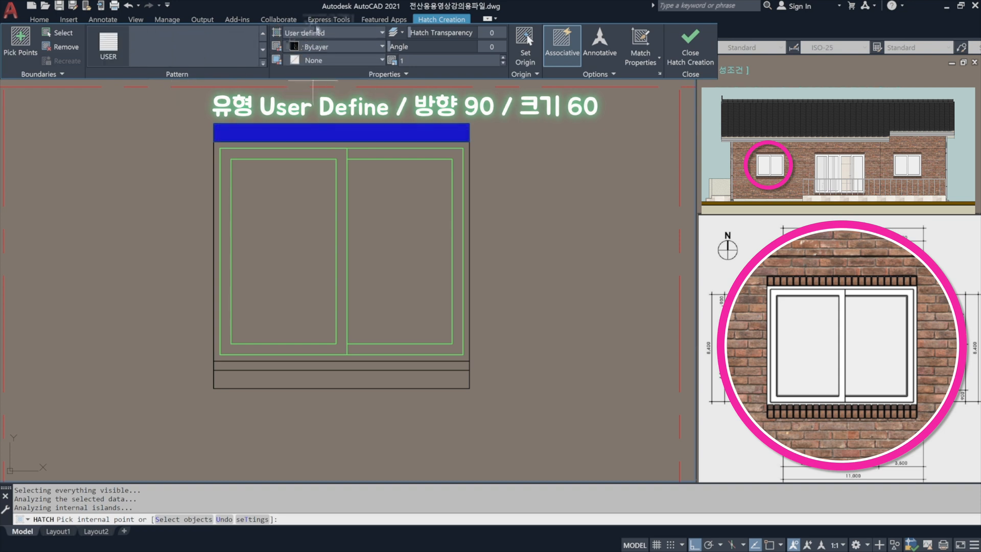
{"action": "left_click", "coordinate": [494, 47]}
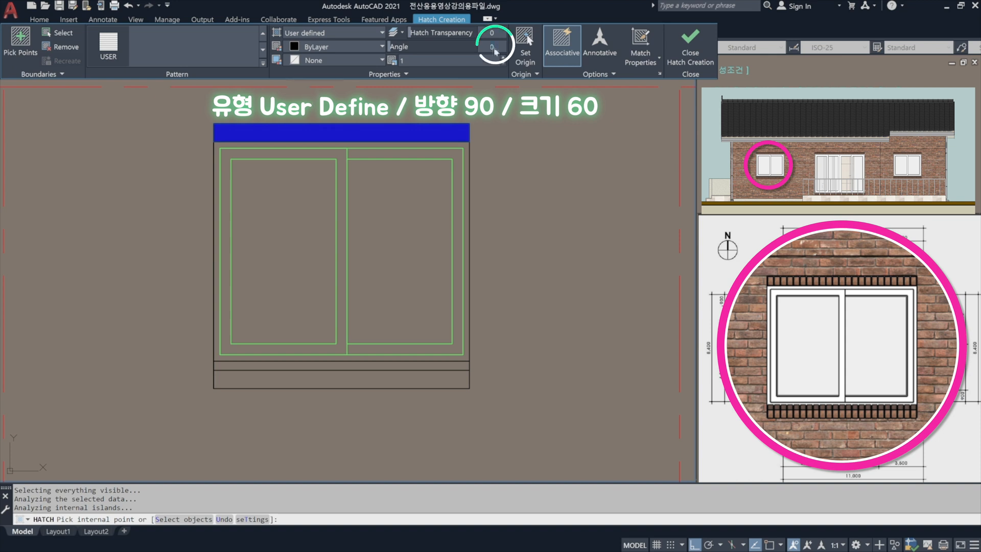
{"action": "key", "text": "Return"}
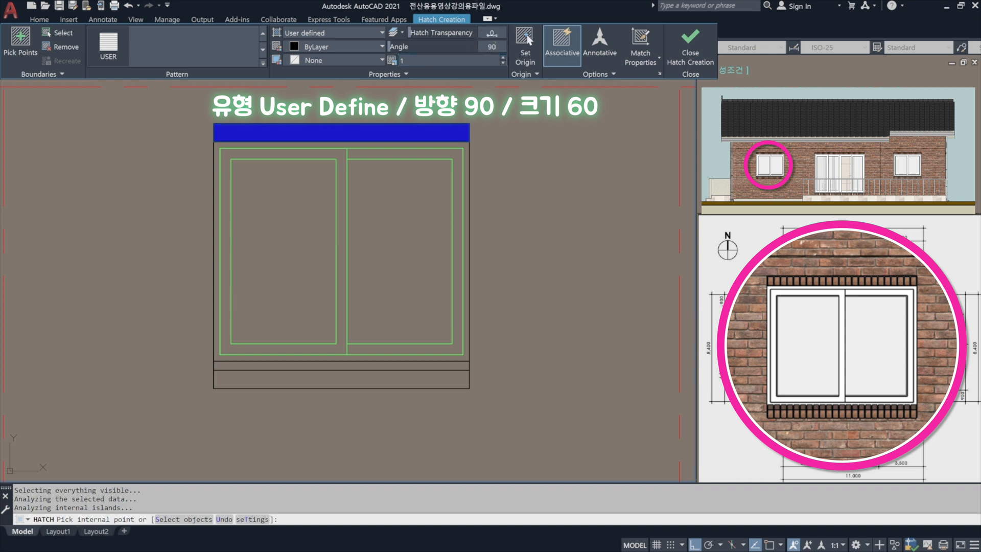
{"action": "left_click", "coordinate": [387, 62]}
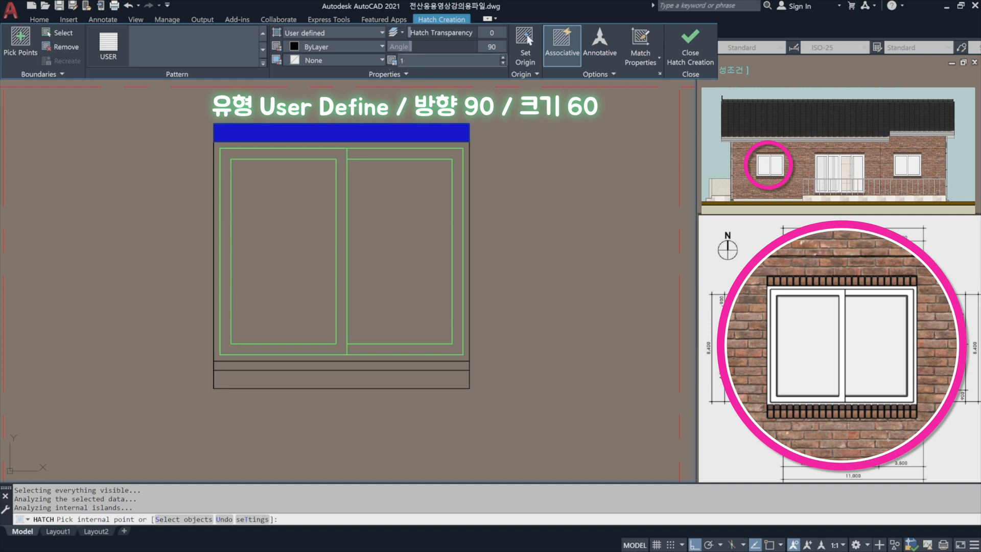
{"action": "type", "text": "60"}
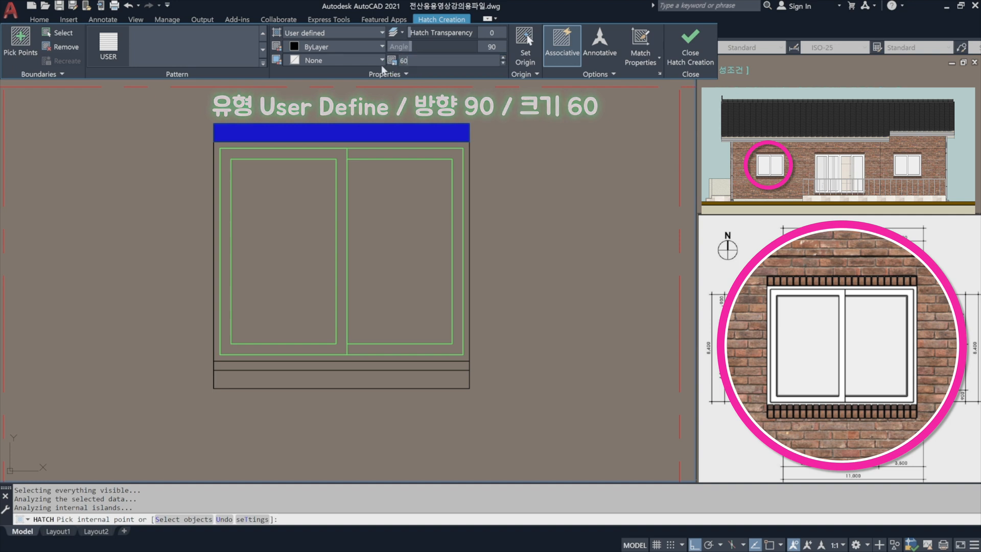
{"action": "key", "text": "Return"}
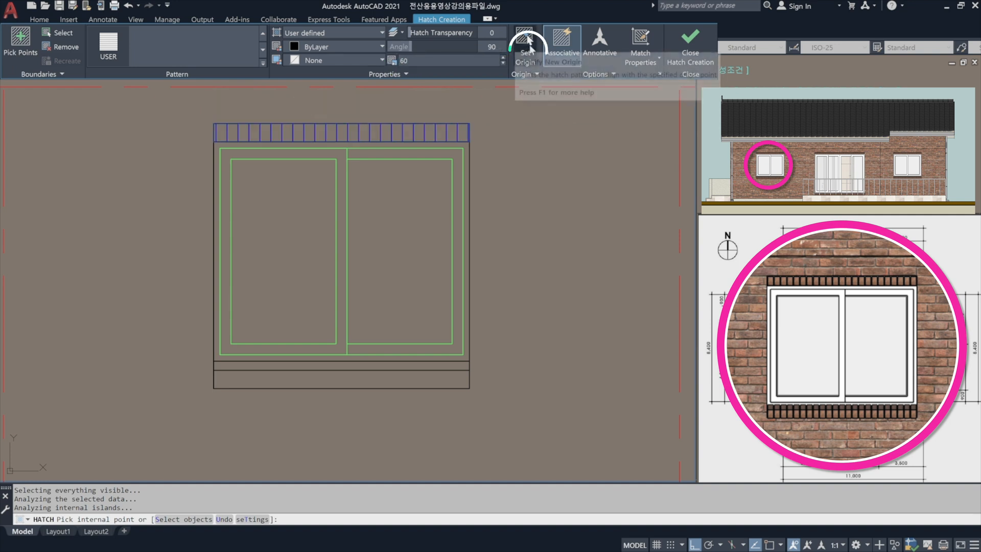
Set the hatch origin at the upper-right corner of the rectangle above the window and finish the hatch.
{"action": "left_click", "coordinate": [526, 39]}
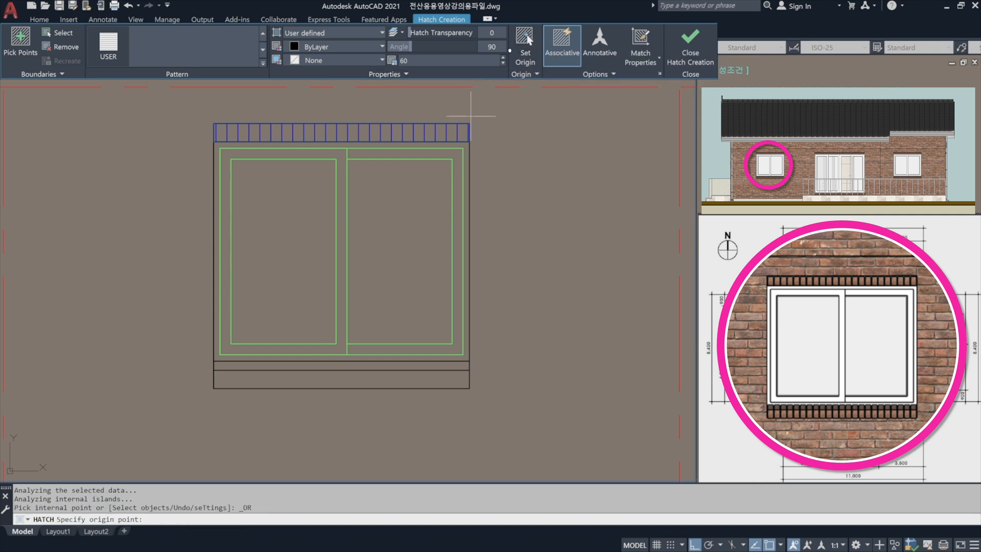
{"action": "left_click", "coordinate": [471, 121]}
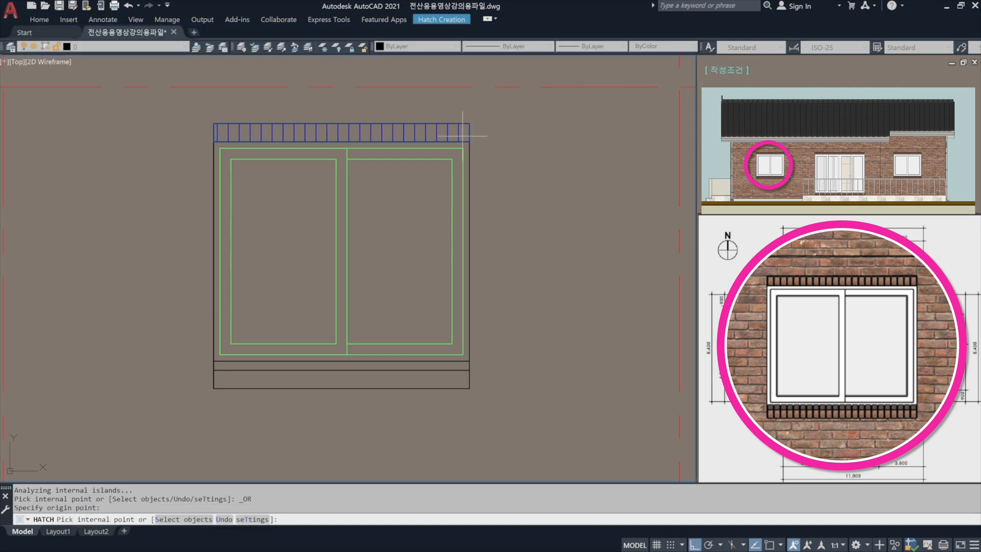
{"action": "key", "text": "Return"}
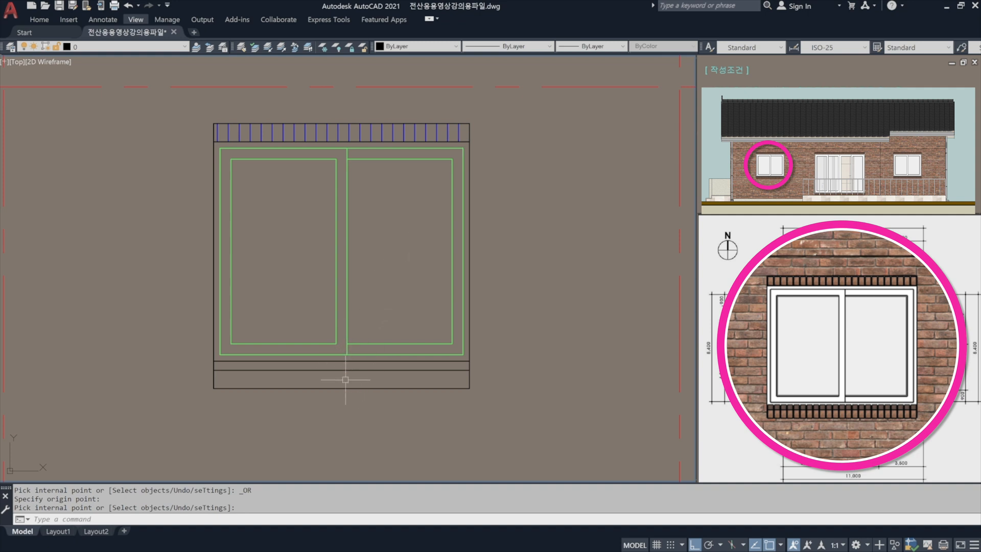
Hatch both parts of the divided rectangle beneath the window with the same user-defined pattern.
{"action": "key", "text": "Return"}
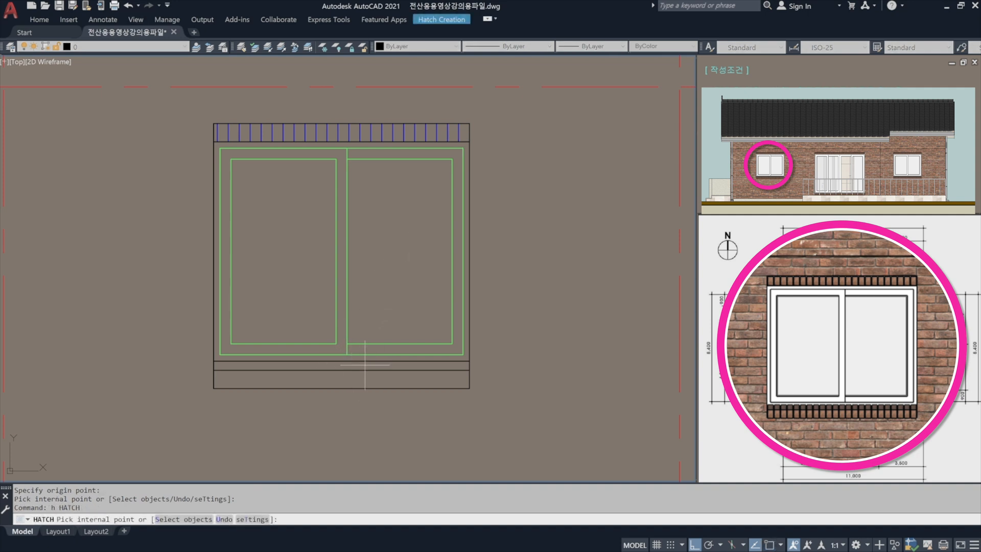
{"action": "left_click", "coordinate": [363, 365]}
{"action": "left_click", "coordinate": [362, 379]}
{"action": "key", "text": "Return"}
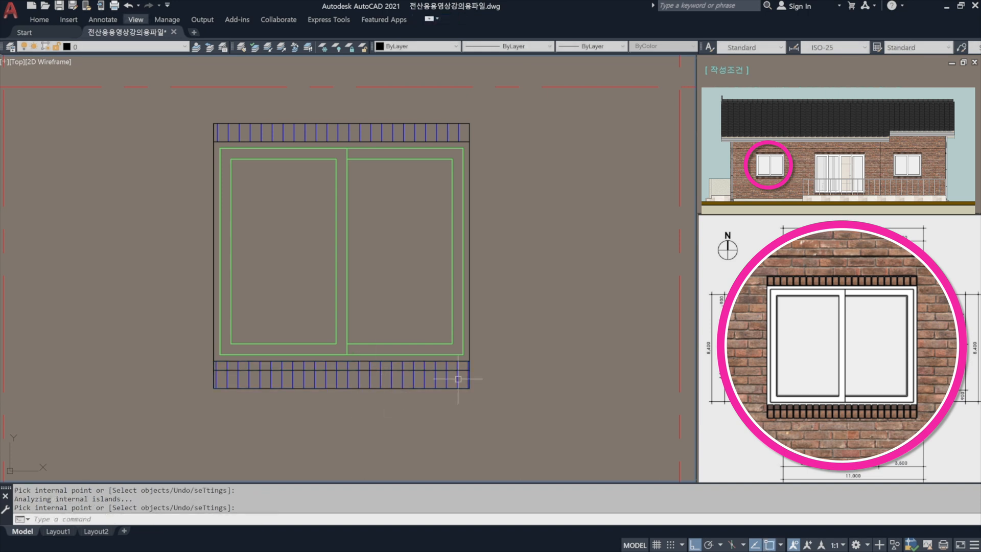
Set the origin of the hatch beneath the window to the upper-right corner of the lower rectangle.
{"action": "left_click", "coordinate": [453, 380]}
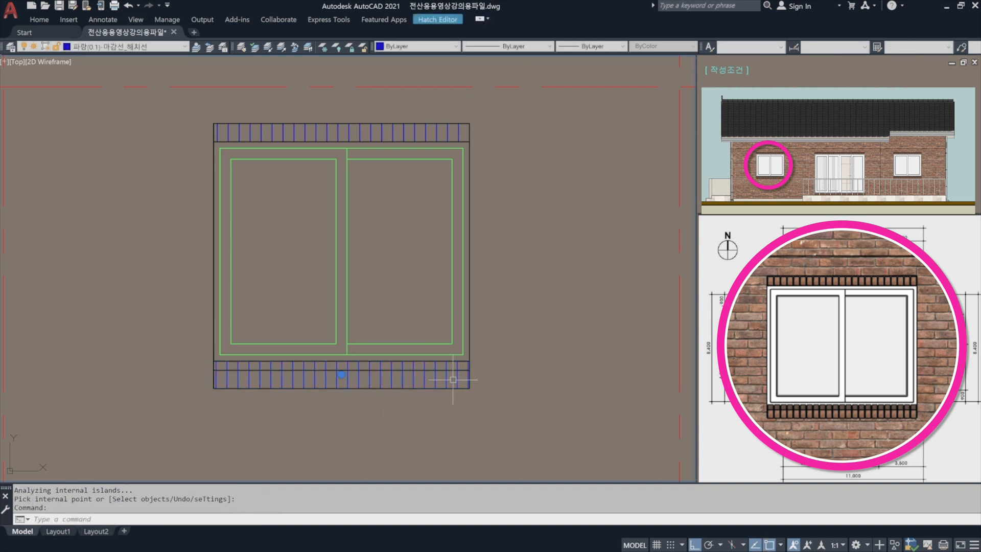
{"action": "left_click", "coordinate": [447, 20]}
{"action": "left_click", "coordinate": [527, 39]}
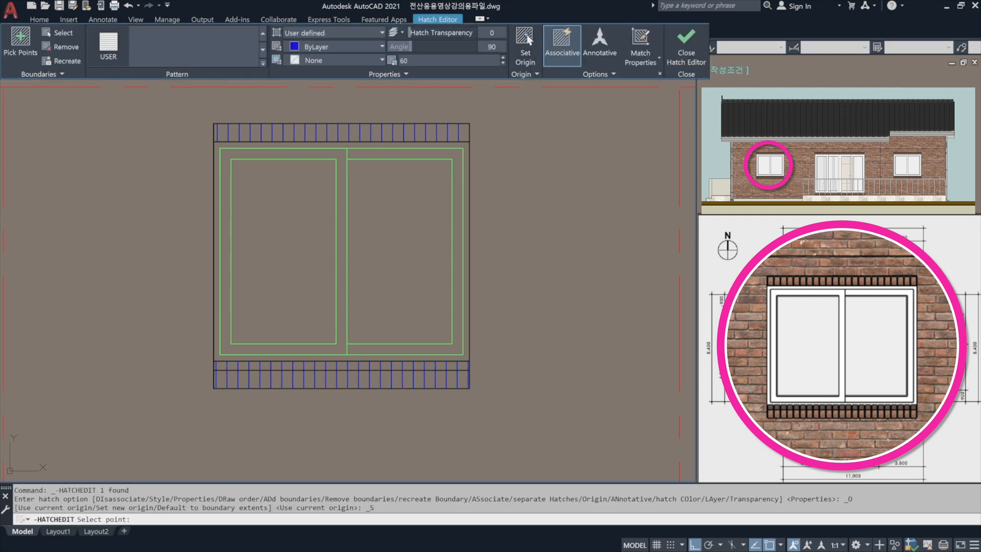
{"action": "left_click", "coordinate": [469, 360]}
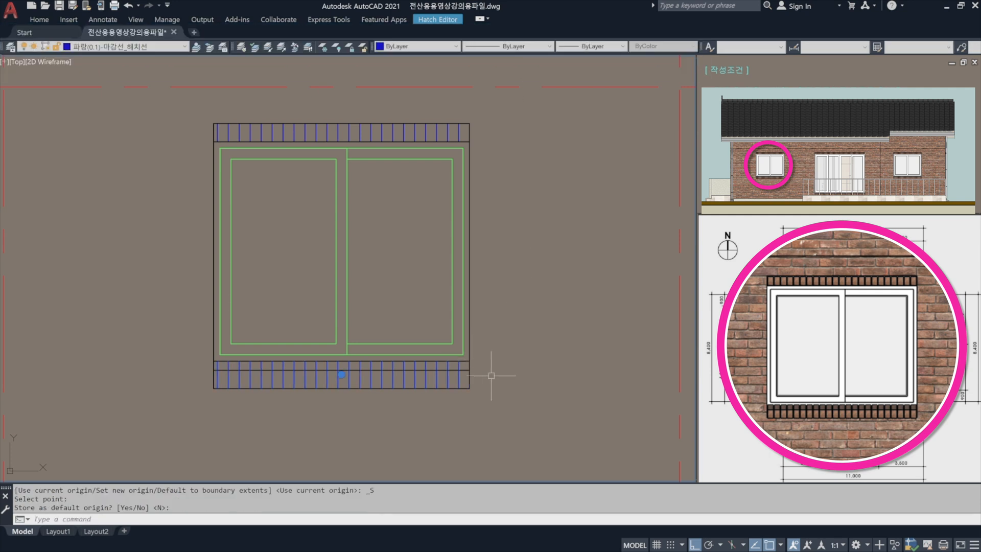
{"action": "key", "text": "Return"}
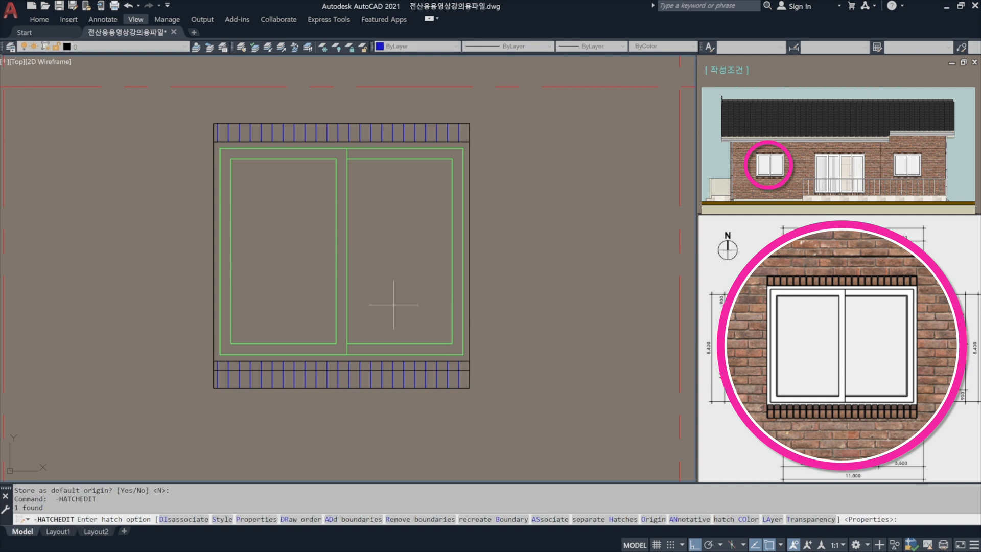
Assign the rectangles, dividing line and hatches above and beneath the left window to the layer 파랑(0.1)-마감선_해치선.
{"action": "scroll", "coordinate": [337, 289], "scroll_direction": "down", "scroll_amount": 2}
{"action": "middle_click_drag", "start_coordinate": [452, 295], "coordinate": [299, 297]}
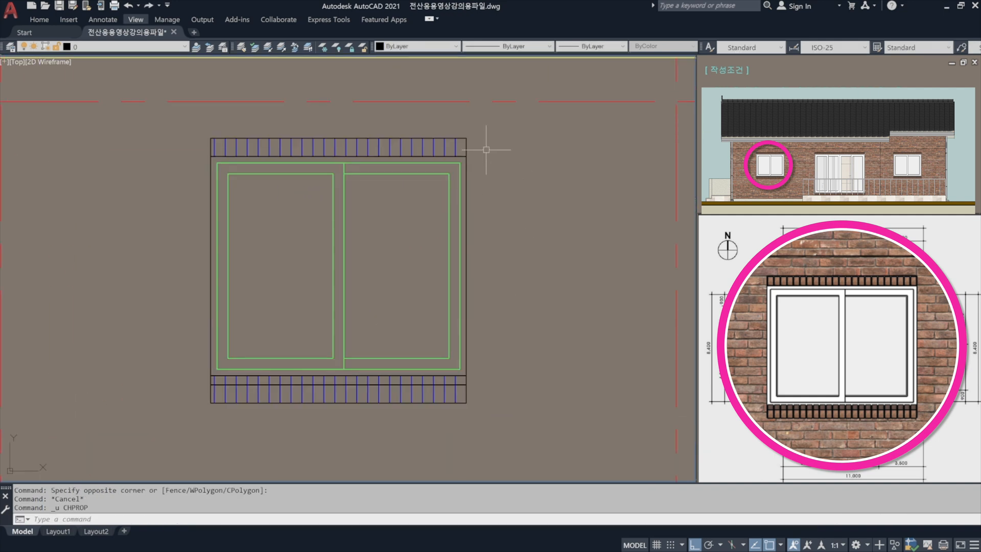
{"action": "left_click", "coordinate": [486, 149]}
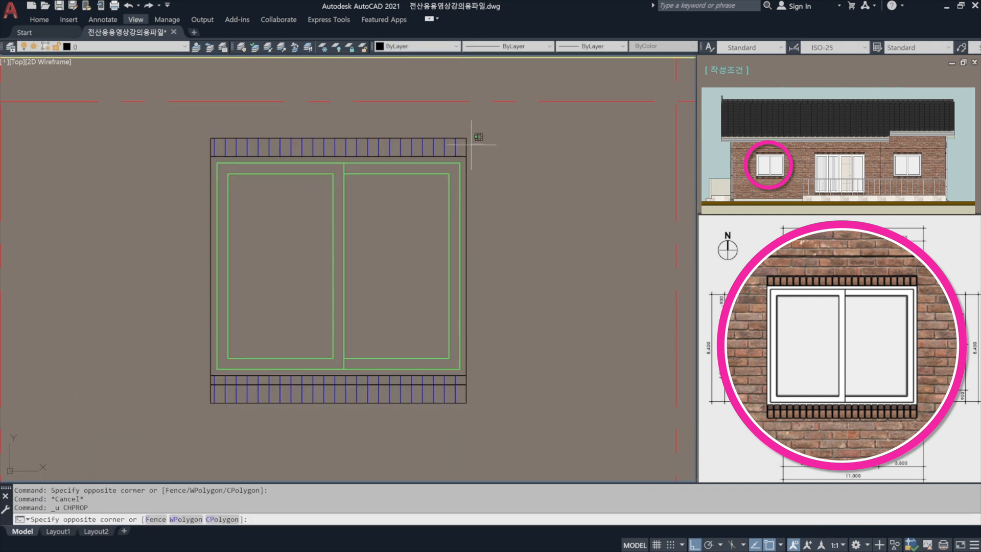
{"action": "left_click", "coordinate": [414, 127]}
{"action": "left_click", "coordinate": [481, 438]}
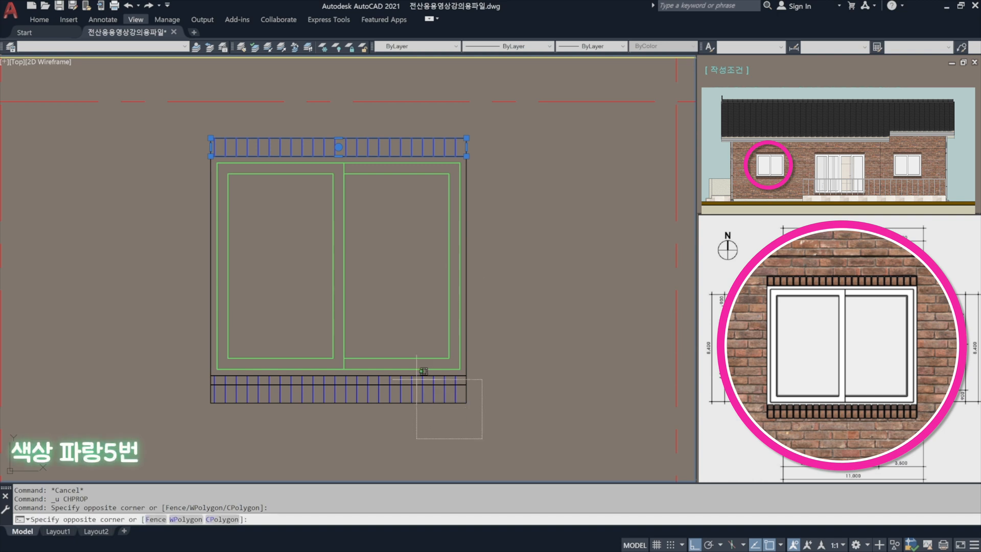
{"action": "left_click", "coordinate": [433, 398]}
{"action": "left_click", "coordinate": [146, 48]}
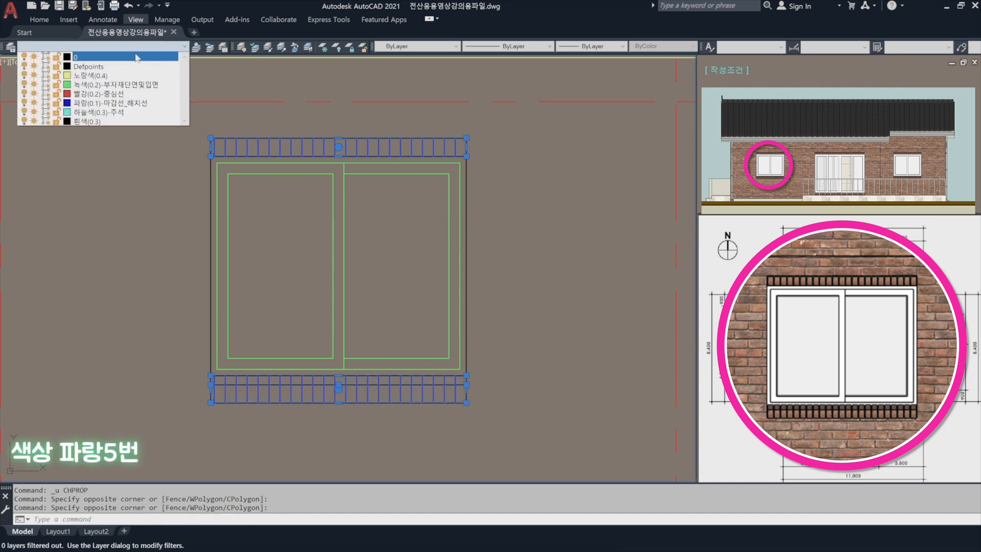
{"action": "left_click", "coordinate": [134, 104]}
{"action": "key", "text": "Escape"}
Copy the hatched lintel from its lower-left corner above the left window to the upper-left corner of the large four-panel window's frame.
{"action": "middle_click_drag", "start_coordinate": [553, 331], "coordinate": [336, 314]}
{"action": "scroll", "coordinate": [335, 314], "scroll_direction": "down", "scroll_amount": 2}
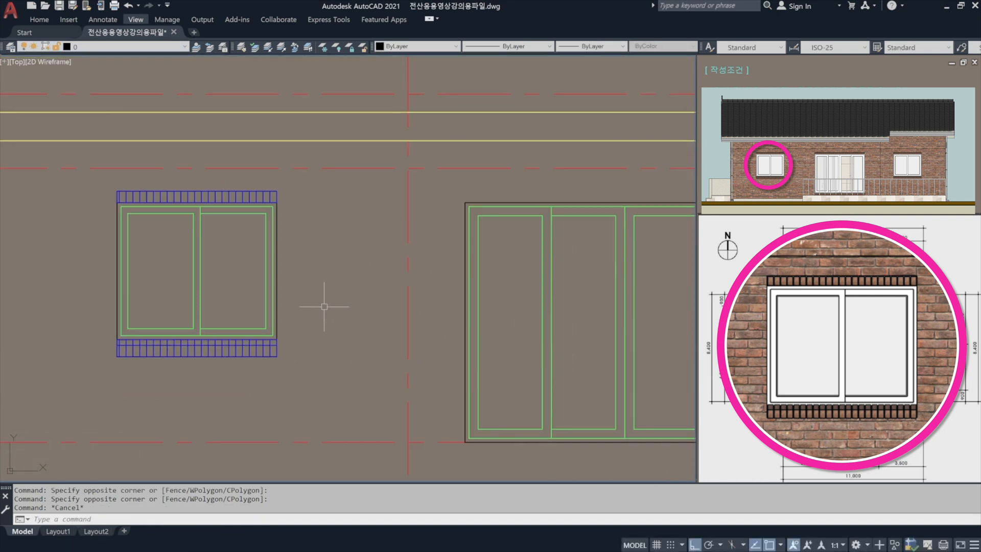
{"action": "middle_click_drag", "start_coordinate": [510, 293], "coordinate": [299, 272]}
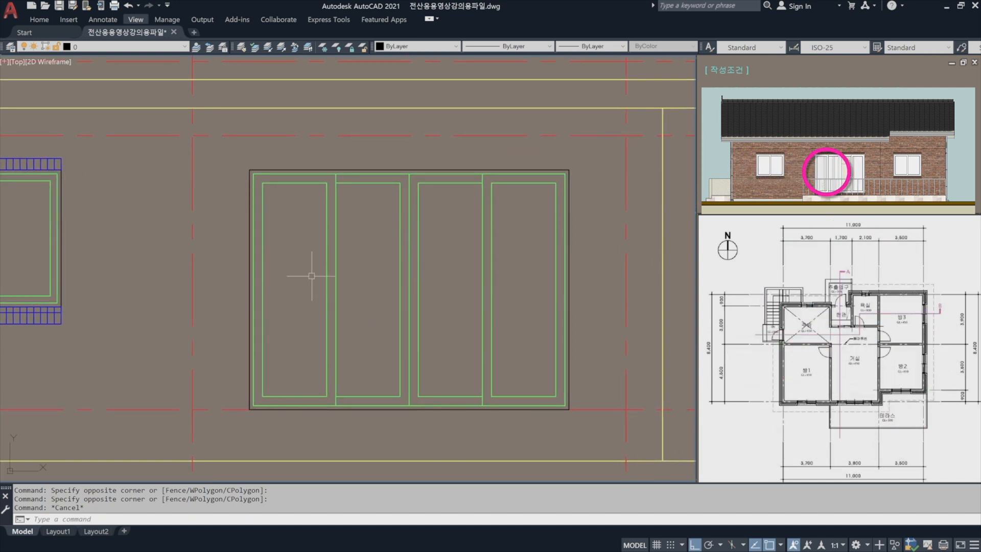
{"action": "middle_click_drag", "start_coordinate": [344, 257], "coordinate": [447, 258]}
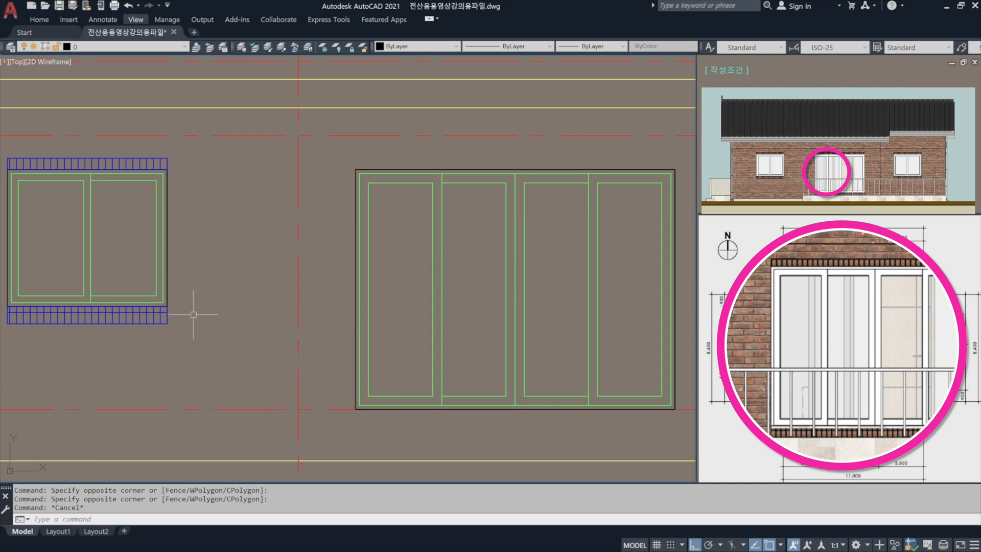
{"action": "middle_click_drag", "start_coordinate": [182, 272], "coordinate": [336, 299]}
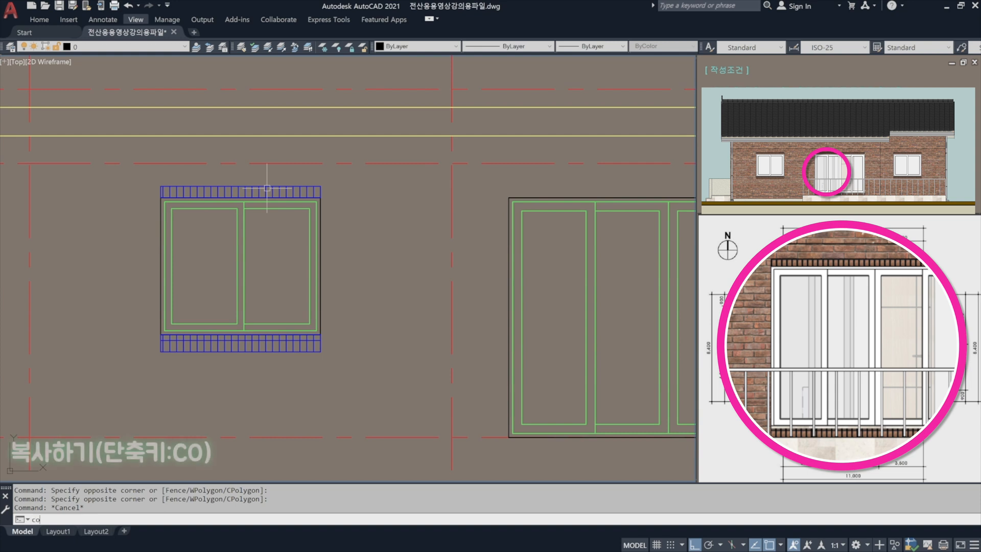
{"action": "type", "text": "co"}
{"action": "key", "text": "Return"}
{"action": "scroll", "coordinate": [281, 184], "scroll_direction": "up", "scroll_amount": 2}
{"action": "left_click", "coordinate": [359, 193]}
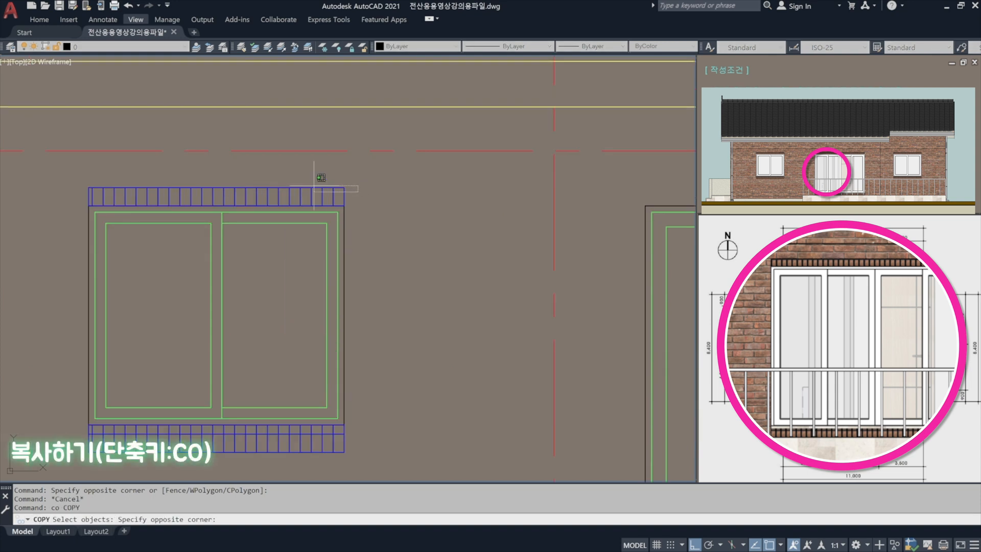
{"action": "left_click", "coordinate": [267, 178]}
{"action": "scroll", "coordinate": [91, 204], "scroll_direction": "up", "scroll_amount": 4}
{"action": "key", "text": "Return"}
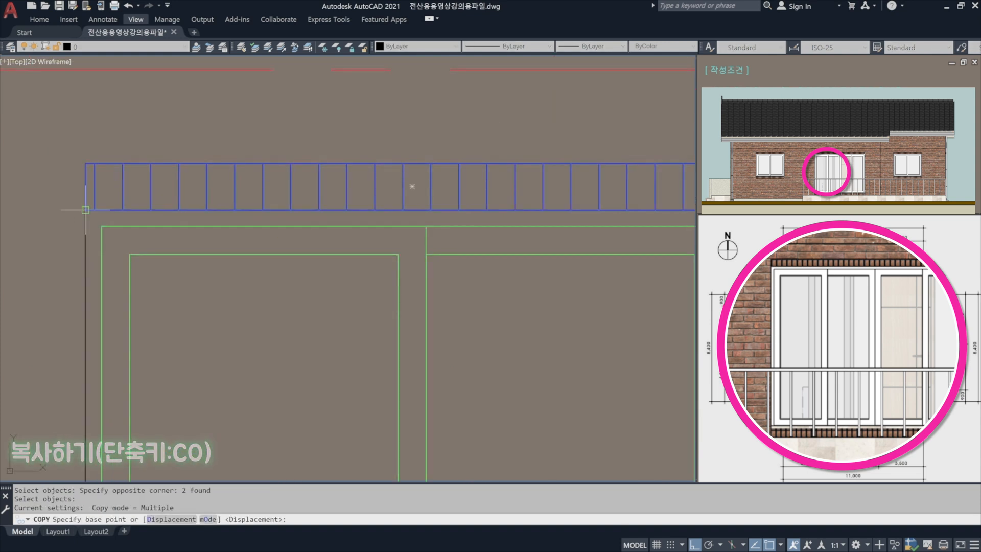
{"action": "left_click", "coordinate": [85, 210]}
{"action": "scroll", "coordinate": [110, 204], "scroll_direction": "down", "scroll_amount": 6}
{"action": "middle_click_drag", "start_coordinate": [204, 202], "coordinate": [46, 221]}
{"action": "scroll", "coordinate": [312, 210], "scroll_direction": "up", "scroll_amount": 4}
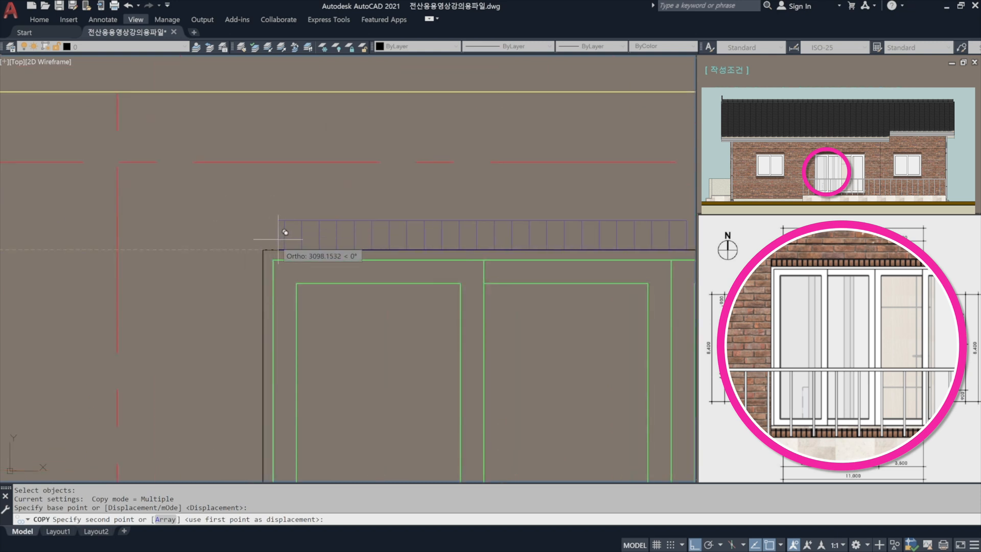
{"action": "left_click", "coordinate": [263, 250]}
{"action": "key", "text": "Return"}
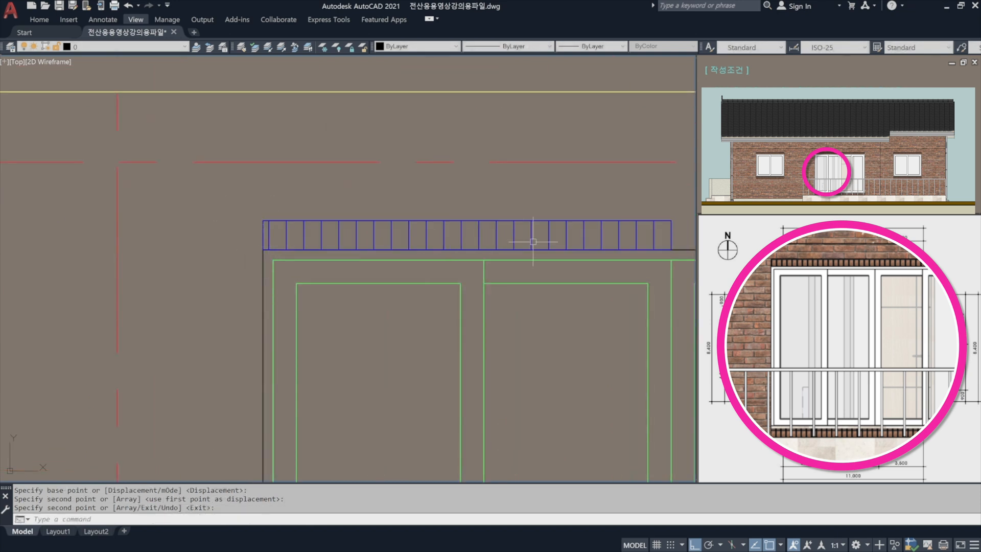
Stretch the right end of the copied lintel to the upper-right corner of the large four-panel window's frame.
{"action": "middle_click_drag", "start_coordinate": [533, 241], "coordinate": [156, 250]}
{"action": "scroll", "coordinate": [306, 260], "scroll_direction": "up", "scroll_amount": 4}
{"action": "type", "text": "s"}
{"action": "key", "text": "Return"}
{"action": "left_click", "coordinate": [287, 269]}
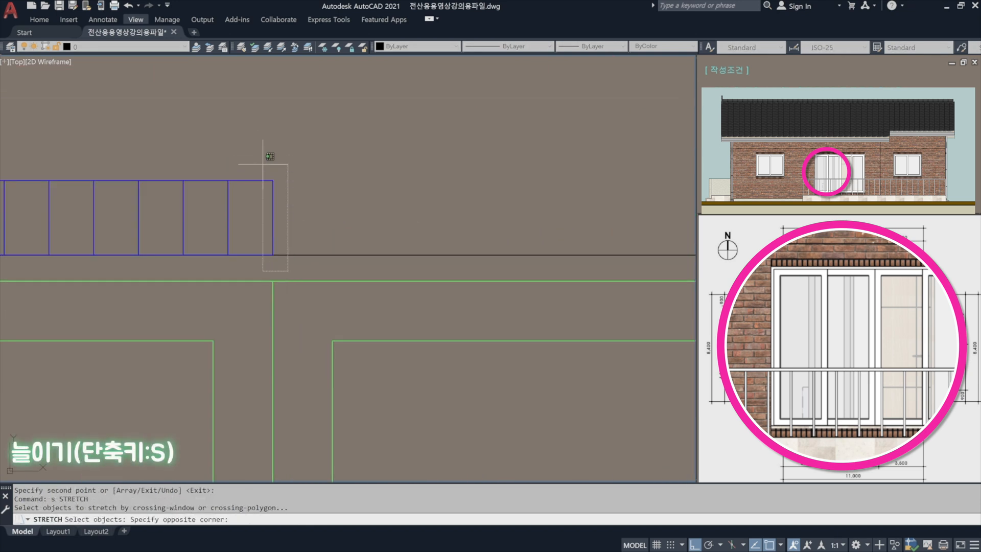
{"action": "left_click", "coordinate": [259, 156]}
{"action": "key", "text": "Return"}
{"action": "left_click", "coordinate": [272, 254]}
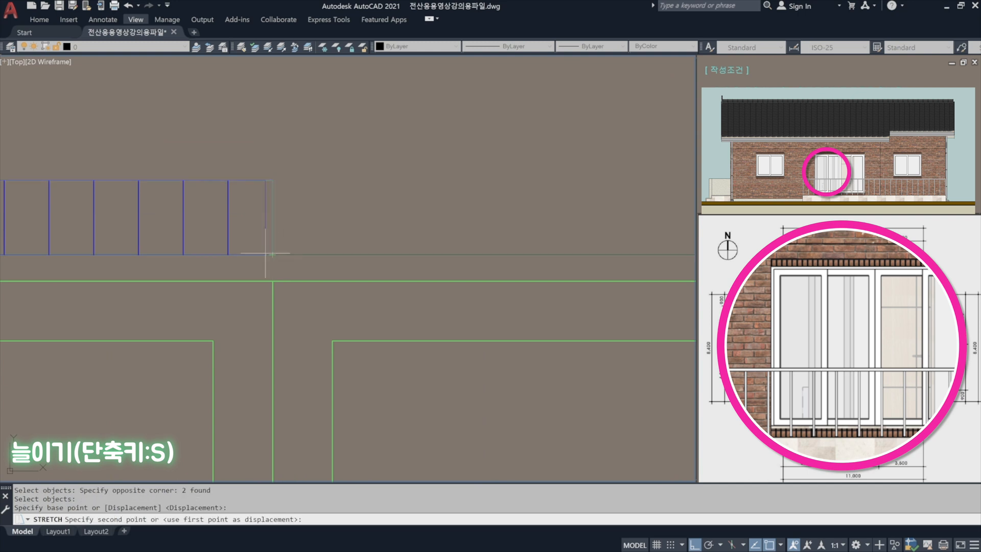
{"action": "scroll", "coordinate": [263, 252], "scroll_direction": "down", "scroll_amount": 5}
{"action": "left_click", "coordinate": [487, 254]}
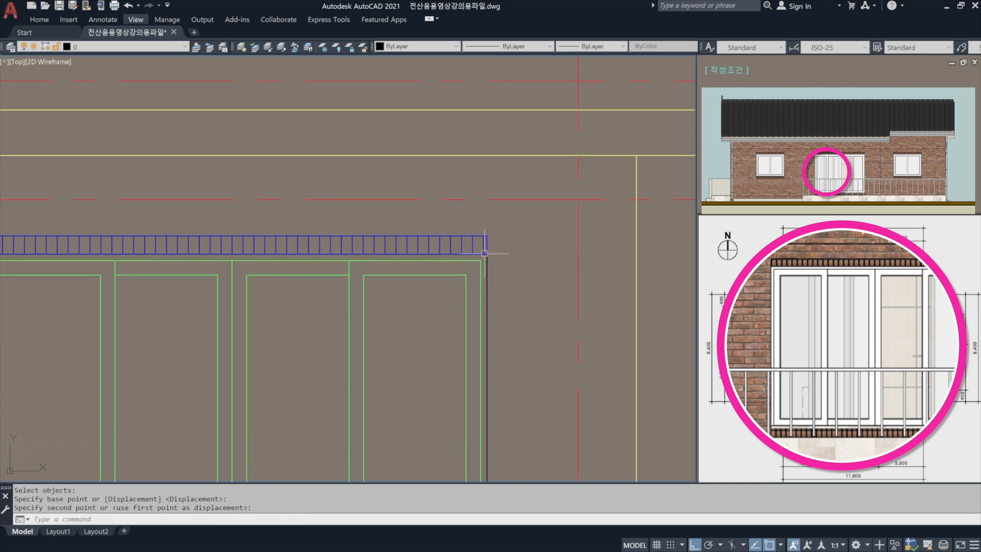
{"action": "key", "text": "Escape"}
Copy the hatched sill from its upper-left corner beneath the left window to the lower-left corner of the large four-panel window's frame.
{"action": "middle_click_drag", "start_coordinate": [230, 327], "coordinate": [365, 181]}
{"action": "scroll", "coordinate": [365, 182], "scroll_direction": "down", "scroll_amount": 2}
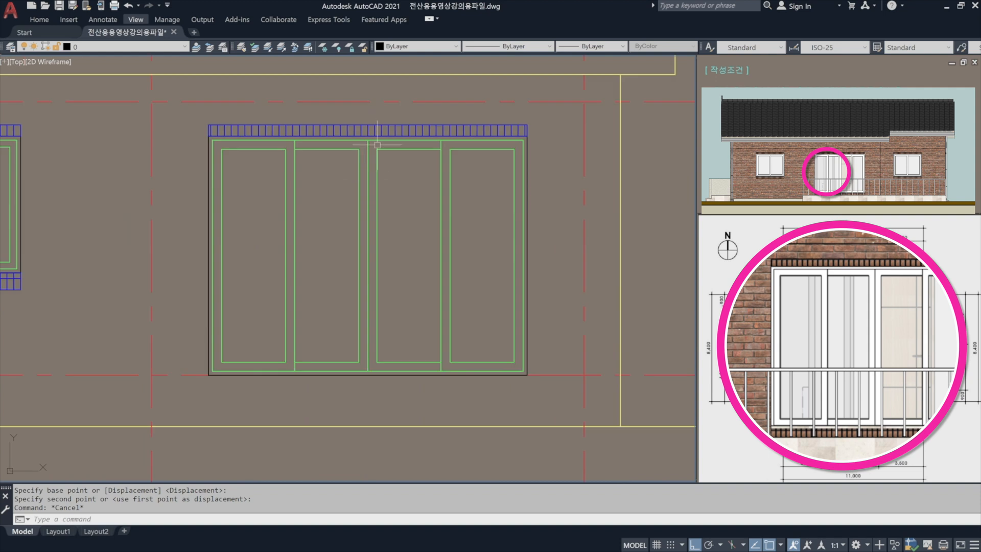
{"action": "middle_click_drag", "start_coordinate": [245, 221], "coordinate": [519, 202]}
{"action": "scroll", "coordinate": [194, 266], "scroll_direction": "up", "scroll_amount": 5}
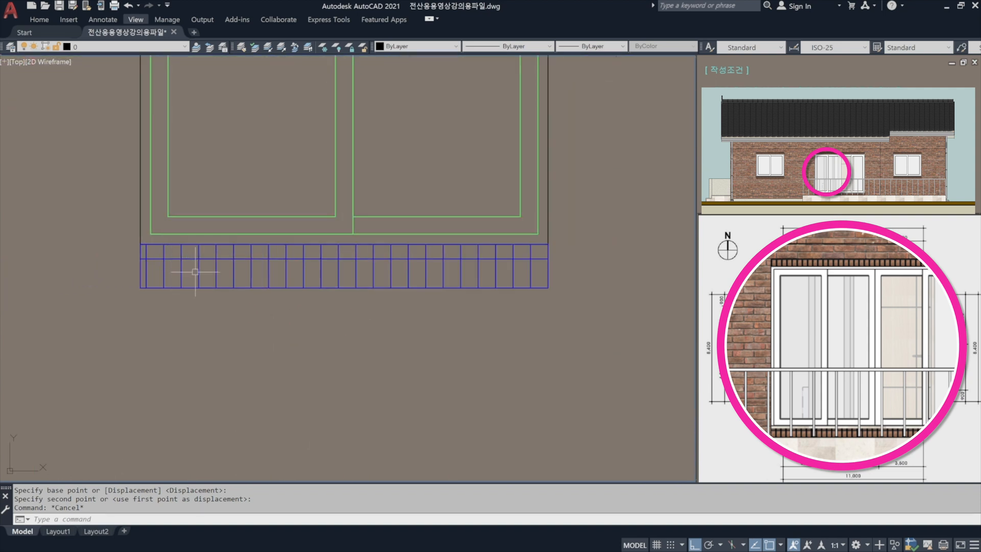
{"action": "type", "text": "co"}
{"action": "key", "text": "Return"}
{"action": "left_click", "coordinate": [250, 312]}
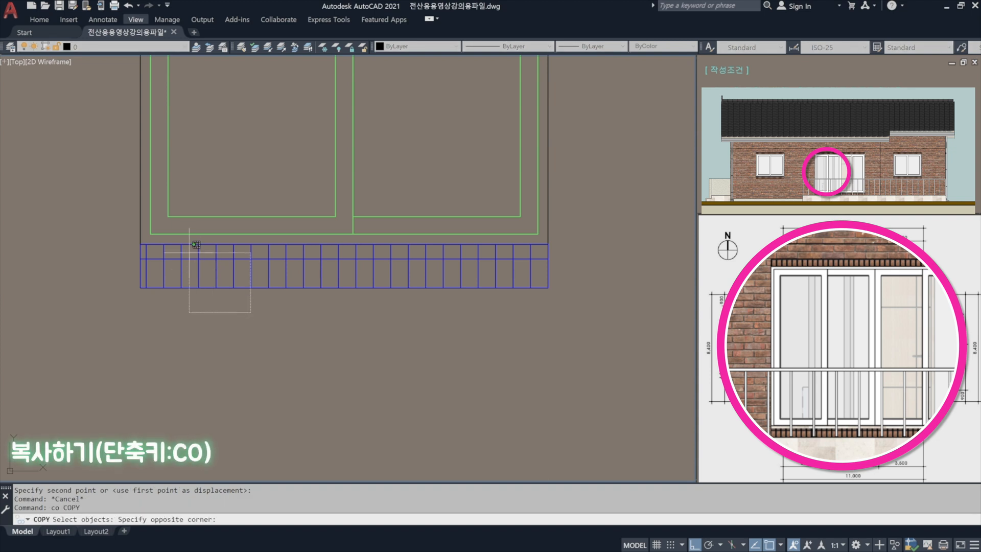
{"action": "left_click", "coordinate": [196, 245]}
{"action": "key", "text": "Return"}
{"action": "left_click", "coordinate": [141, 244]}
{"action": "scroll", "coordinate": [136, 240], "scroll_direction": "down", "scroll_amount": 4}
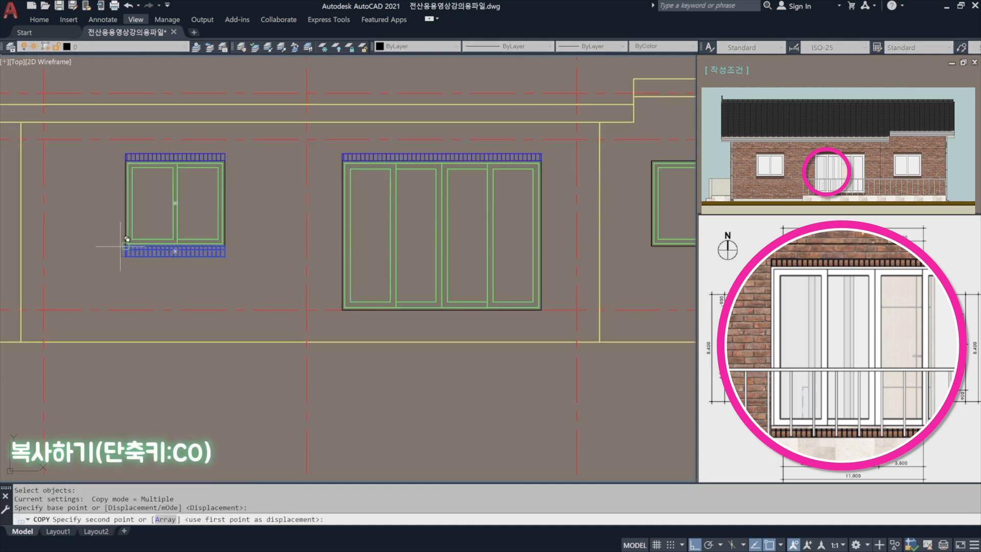
{"action": "scroll", "coordinate": [351, 327], "scroll_direction": "up", "scroll_amount": 5}
{"action": "left_click", "coordinate": [391, 302]}
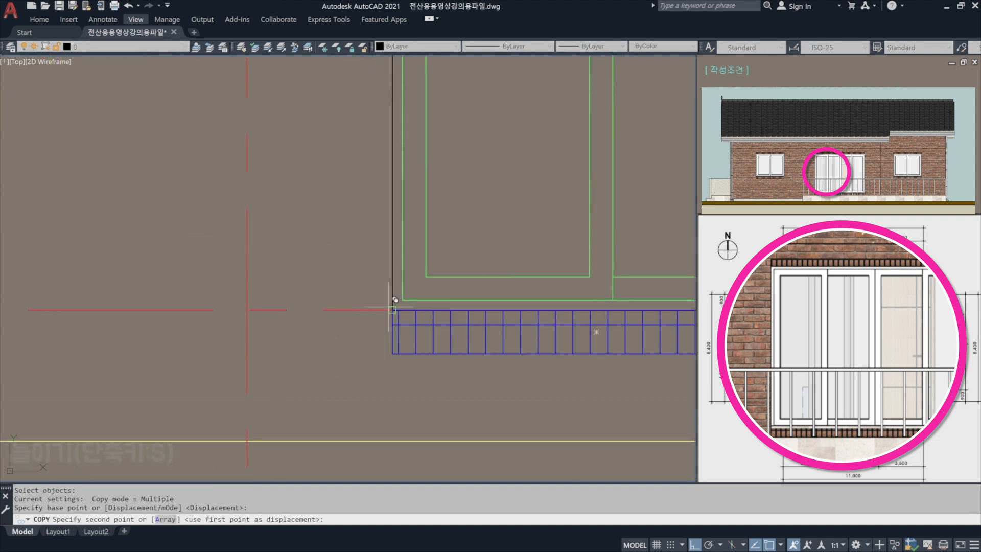
{"action": "key", "text": "Return"}
Stretch the right end of the copied sill to the lower-right corner of the large four-panel window's frame.
{"action": "scroll", "coordinate": [377, 302], "scroll_direction": "down", "scroll_amount": 3}
{"action": "scroll", "coordinate": [372, 334], "scroll_direction": "up", "scroll_amount": 4}
{"action": "type", "text": "s"}
{"action": "key", "text": "Return"}
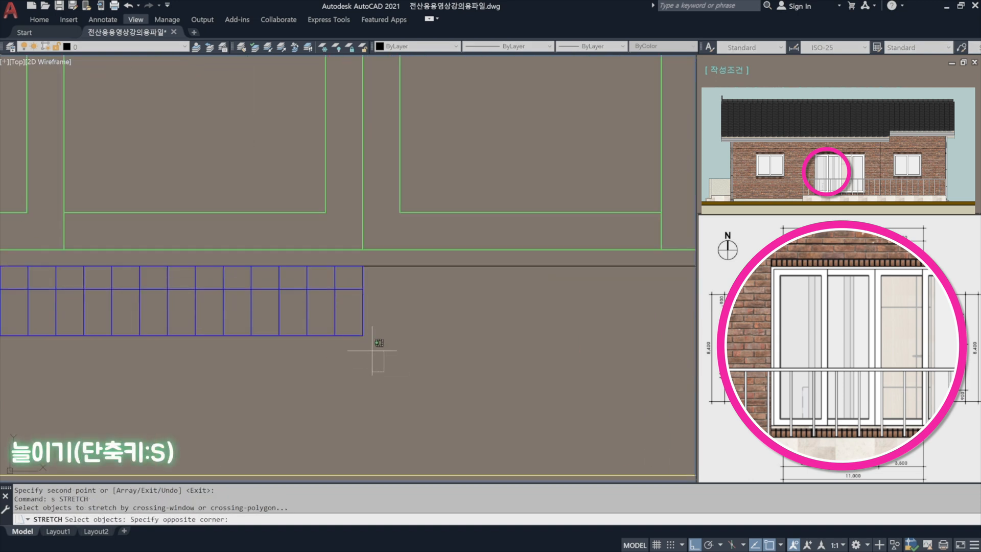
{"action": "left_click", "coordinate": [389, 372]}
{"action": "left_click", "coordinate": [335, 235]}
{"action": "key", "text": "Return"}
{"action": "left_click", "coordinate": [362, 265]}
{"action": "scroll", "coordinate": [357, 287], "scroll_direction": "down", "scroll_amount": 3}
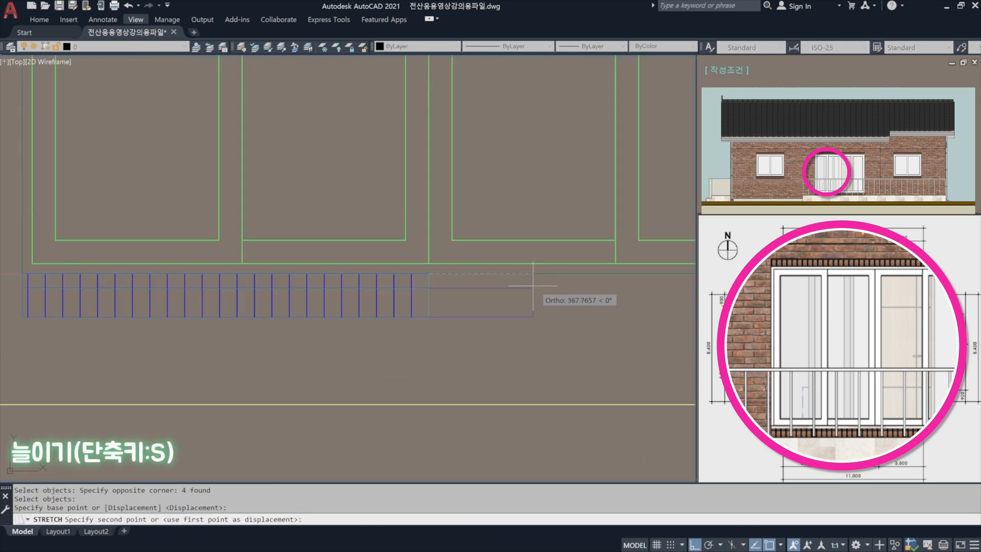
{"action": "scroll", "coordinate": [539, 304], "scroll_direction": "up", "scroll_amount": 1}
{"action": "left_click", "coordinate": [540, 304]}
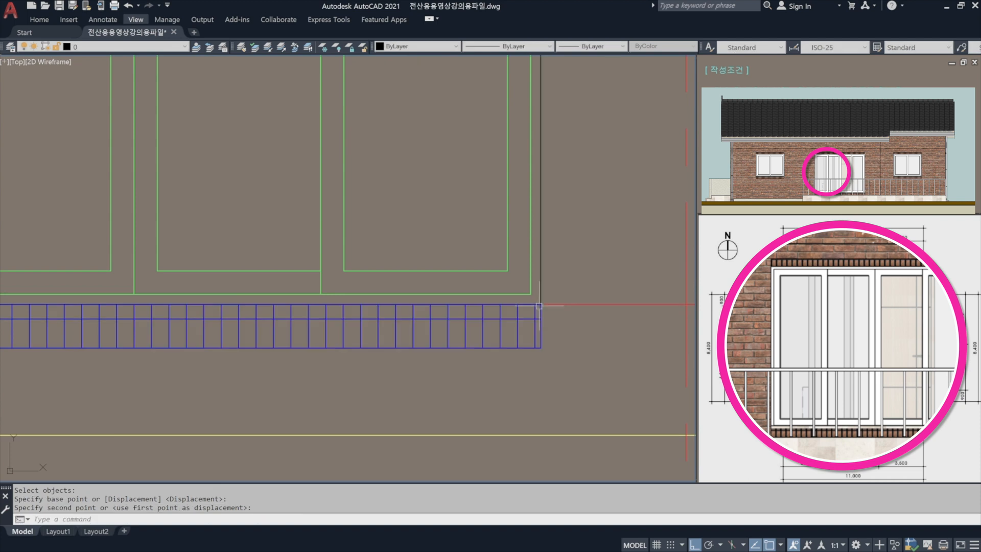
{"action": "key", "text": "Escape"}
{"action": "scroll", "coordinate": [475, 327], "scroll_direction": "down", "scroll_amount": 3}
{"action": "middle_click_drag", "start_coordinate": [359, 320], "coordinate": [399, 379]}
{"action": "key", "text": "Escape"}
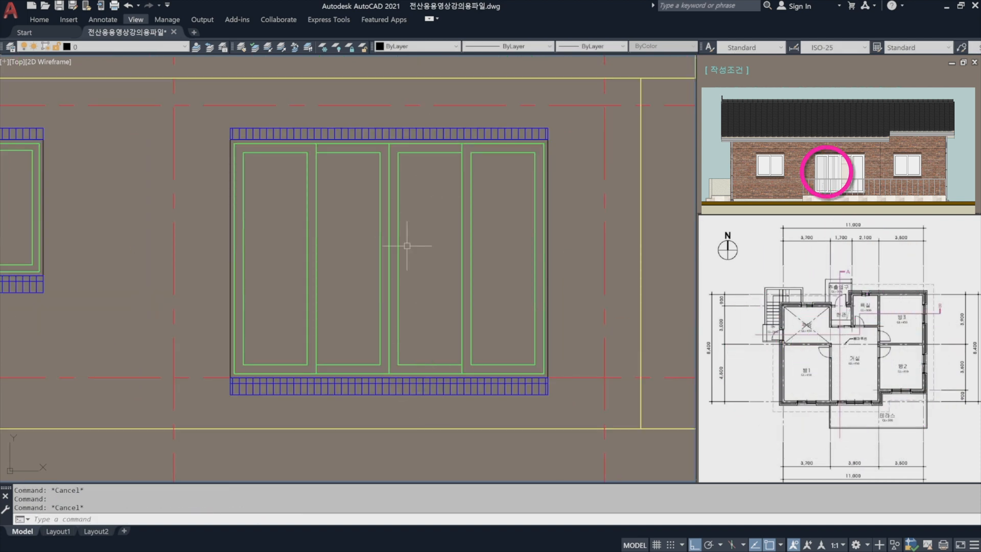
Copy the left window's hatched lintel and sill from its frame's upper-left corner to the same corner of the right window's frame.
{"action": "scroll", "coordinate": [223, 245], "scroll_direction": "down", "scroll_amount": 2}
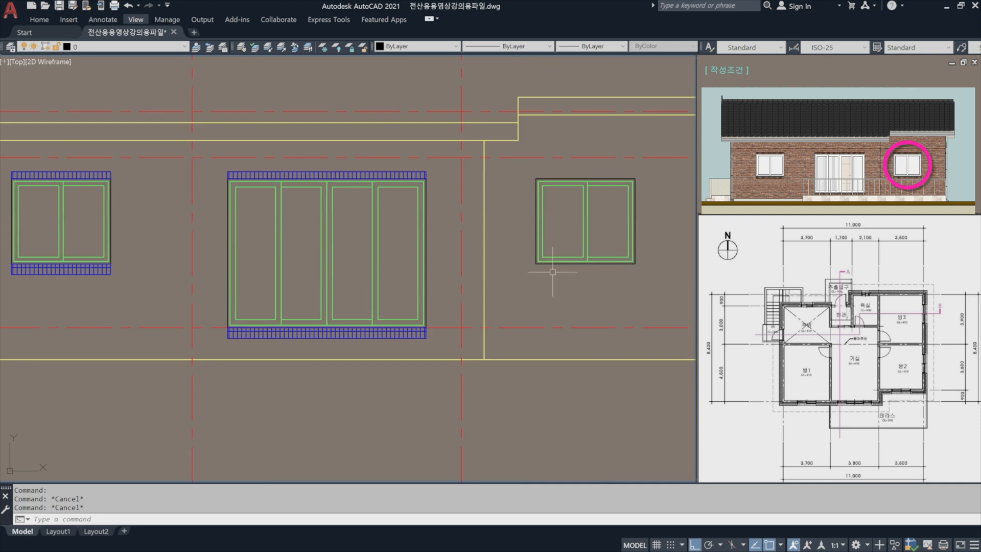
{"action": "middle_click_drag", "start_coordinate": [208, 261], "coordinate": [350, 295]}
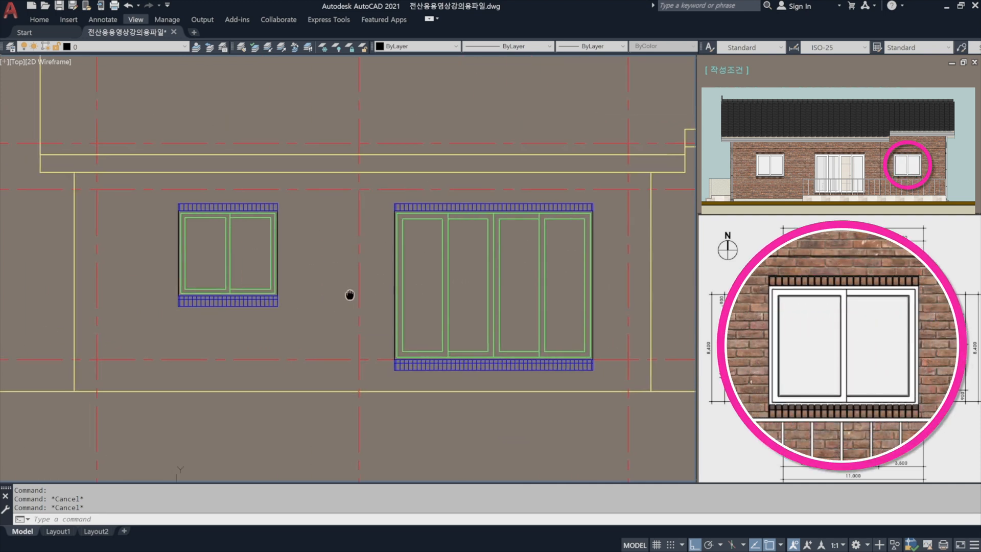
{"action": "type", "text": "o"}
{"action": "key", "text": "space"}
{"action": "scroll", "coordinate": [217, 212], "scroll_direction": "up", "scroll_amount": 4}
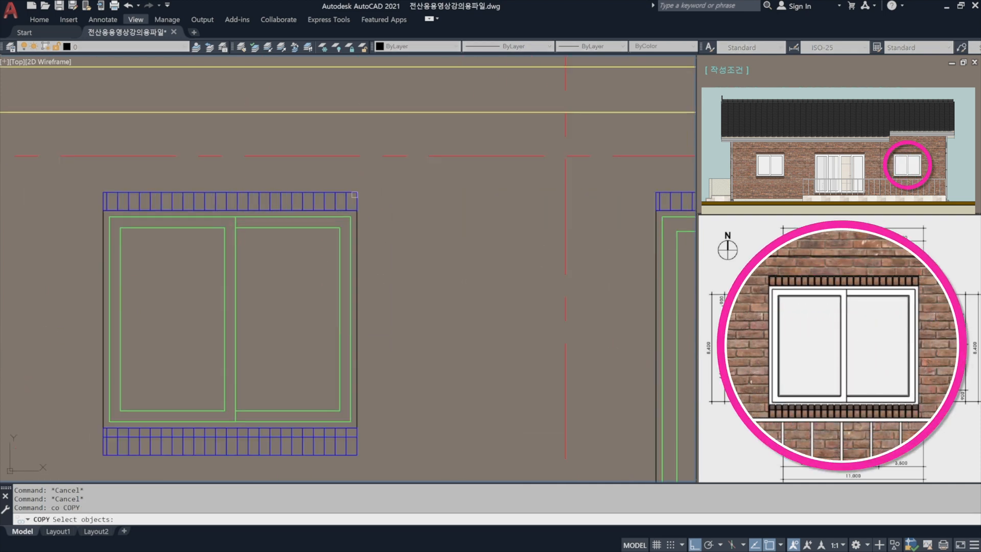
{"action": "left_click", "coordinate": [371, 196]}
{"action": "left_click", "coordinate": [317, 180]}
{"action": "left_click", "coordinate": [392, 451]}
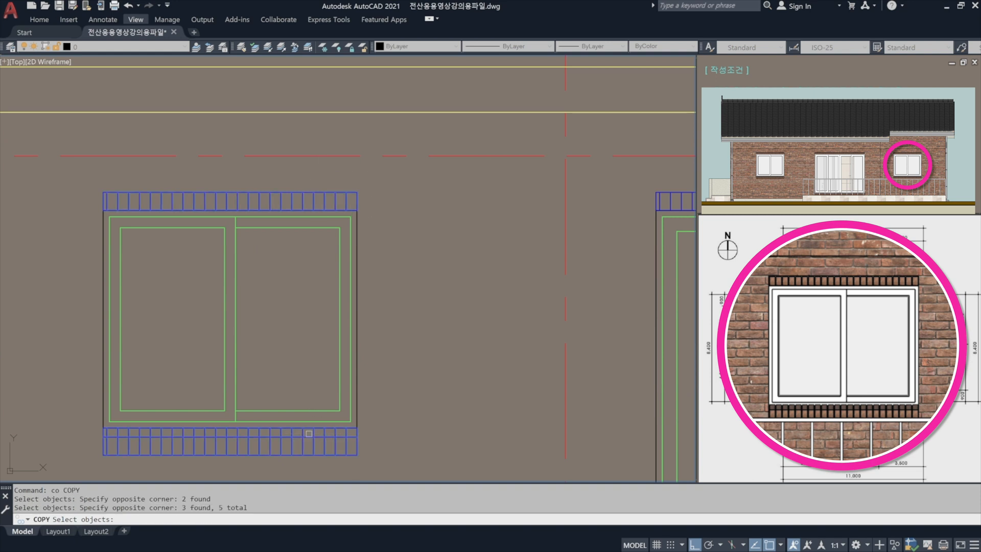
{"action": "left_click", "coordinate": [288, 412]}
{"action": "key", "text": "Return"}
{"action": "left_click", "coordinate": [103, 212]}
{"action": "scroll", "coordinate": [104, 220], "scroll_direction": "down", "scroll_amount": 4}
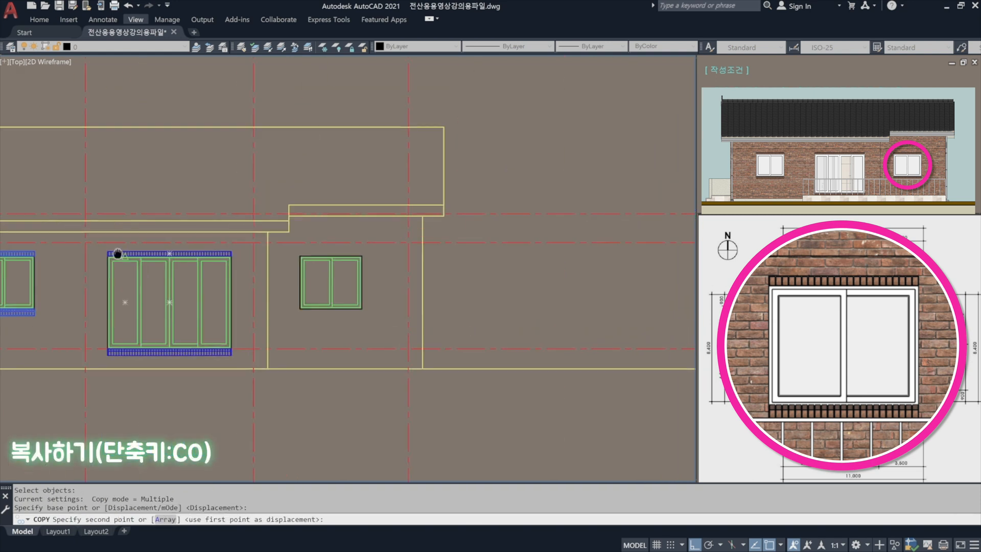
{"action": "scroll", "coordinate": [224, 275], "scroll_direction": "up", "scroll_amount": 4}
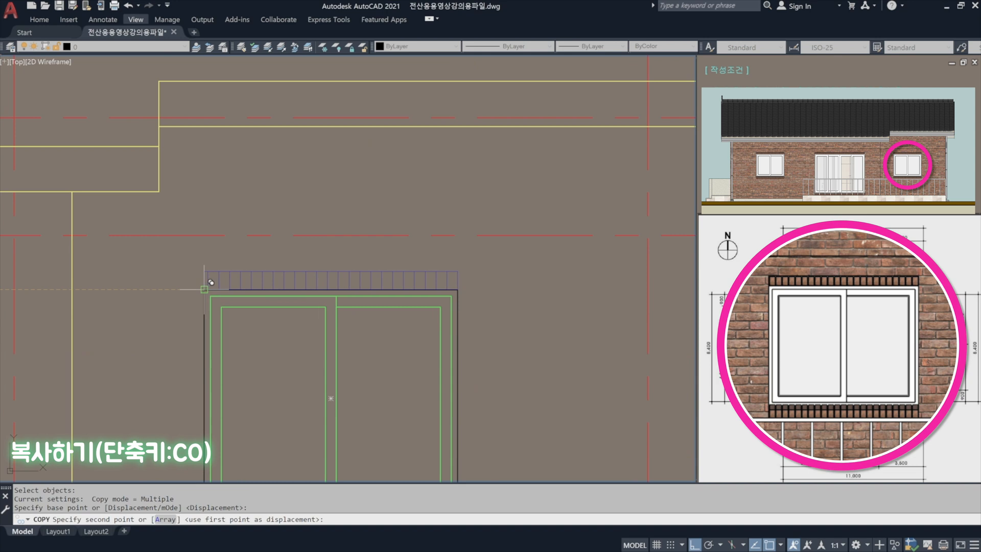
{"action": "left_click", "coordinate": [204, 280]}
{"action": "key", "text": "Return"}
{"action": "scroll", "coordinate": [496, 233], "scroll_direction": "down", "scroll_amount": 6}
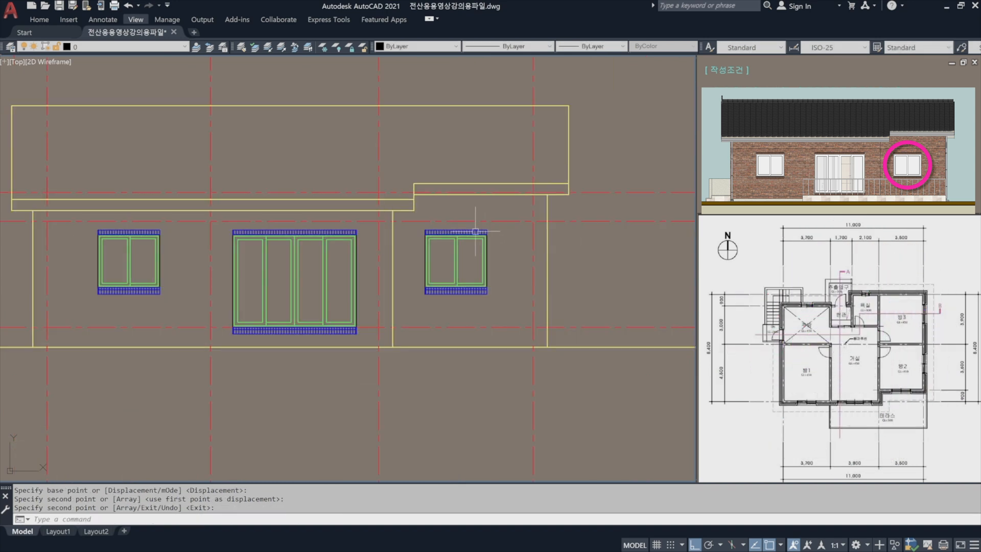
Offset the ground line 300 upward for the terrace floor line.
{"action": "middle_click_drag", "start_coordinate": [277, 276], "coordinate": [357, 291]}
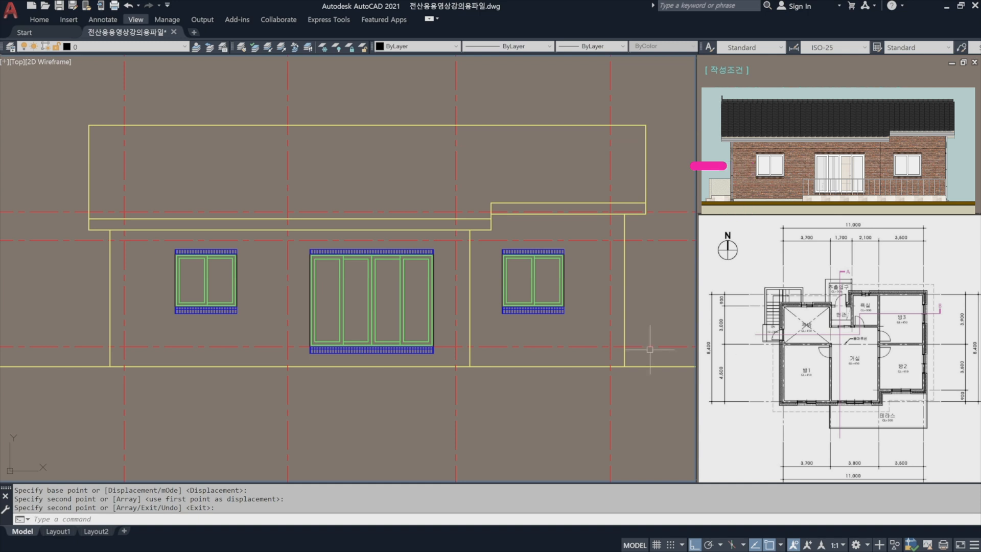
{"action": "scroll", "coordinate": [389, 411], "scroll_direction": "up", "scroll_amount": 3}
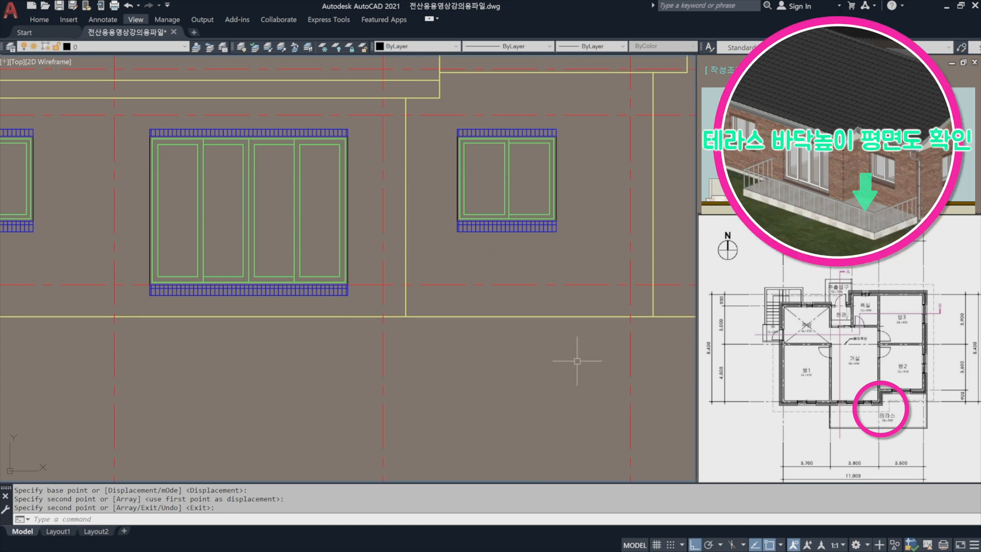
{"action": "type", "text": "o"}
{"action": "key", "text": "Return"}
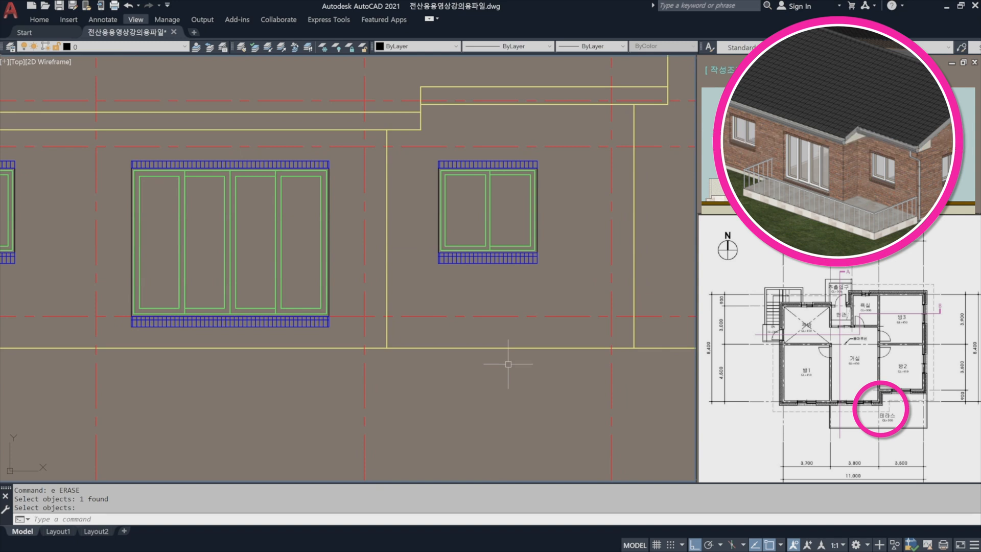
{"action": "key", "text": "Return"}
{"action": "type", "text": "o"}
{"action": "key", "text": "Return"}
{"action": "type", "text": "300"}
{"action": "key", "text": "Return"}
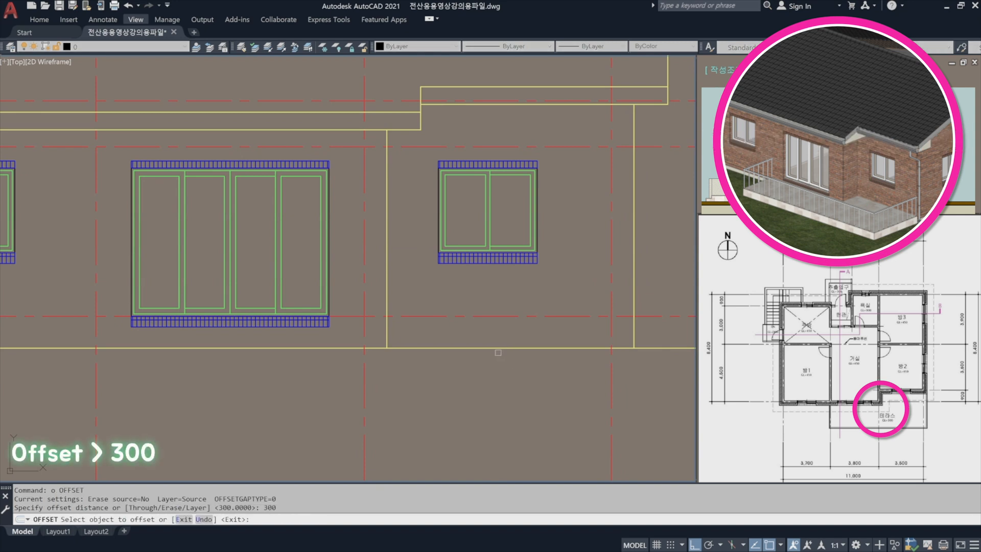
{"action": "left_click", "coordinate": [492, 347]}
{"action": "left_click", "coordinate": [508, 290]}
{"action": "key", "text": "Return"}
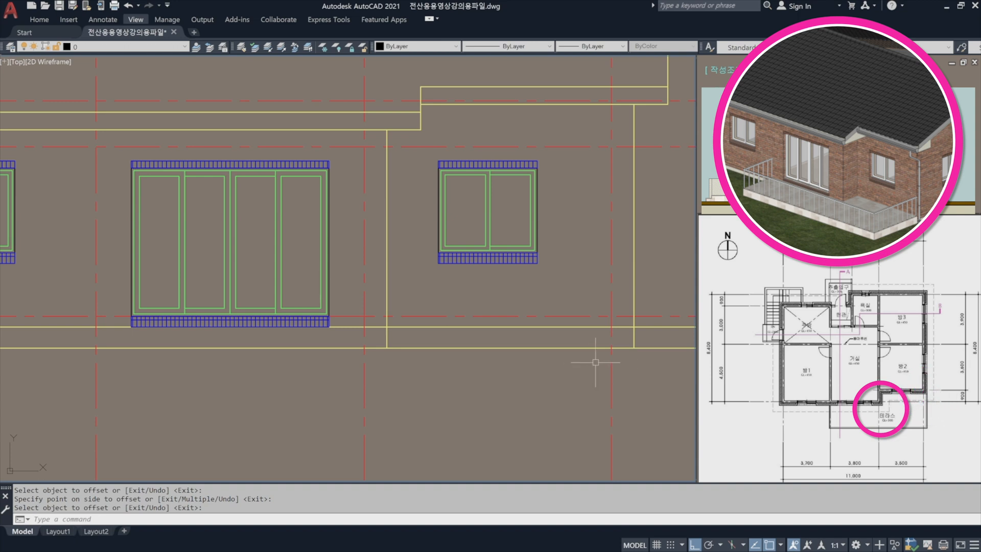
Trim the part of the terrace floor line that extends beyond the house's right wall line.
{"action": "middle_click_drag", "start_coordinate": [648, 341], "coordinate": [591, 337]}
{"action": "scroll", "coordinate": [584, 331], "scroll_direction": "up", "scroll_amount": 3}
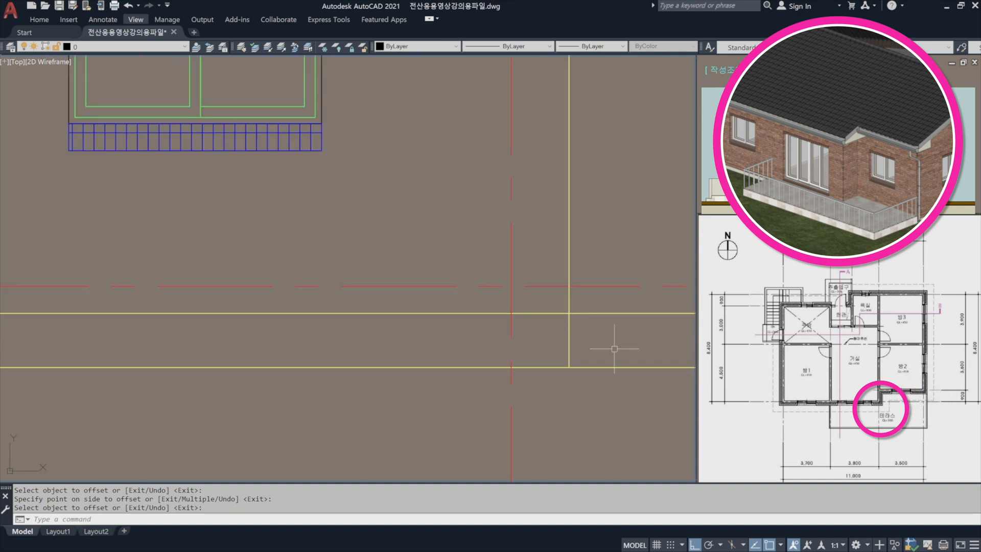
{"action": "type", "text": "tr"}
{"action": "key", "text": "Return"}
{"action": "key", "text": "Return"}
{"action": "left_click", "coordinate": [603, 323]}
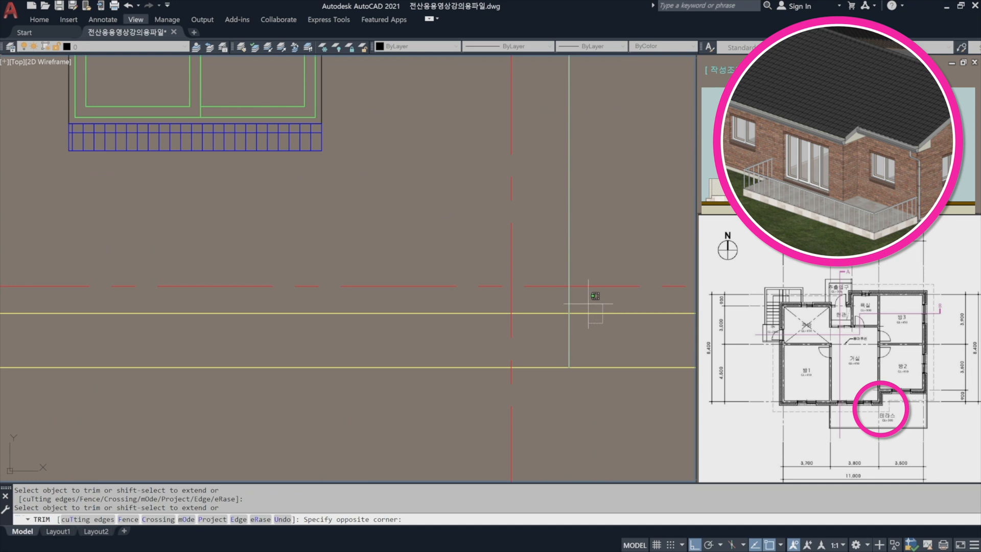
{"action": "left_click", "coordinate": [587, 305]}
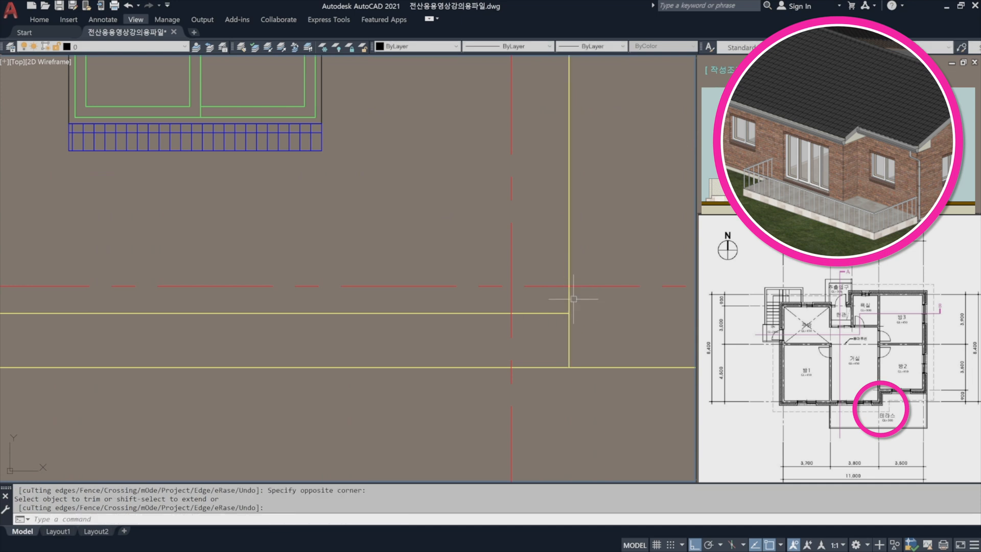
Offset the vertical centre line between the left and large windows 100 to the left for the terrace edge.
{"action": "scroll", "coordinate": [601, 313], "scroll_direction": "down", "scroll_amount": 3}
{"action": "middle_click_drag", "start_coordinate": [321, 339], "coordinate": [433, 347]}
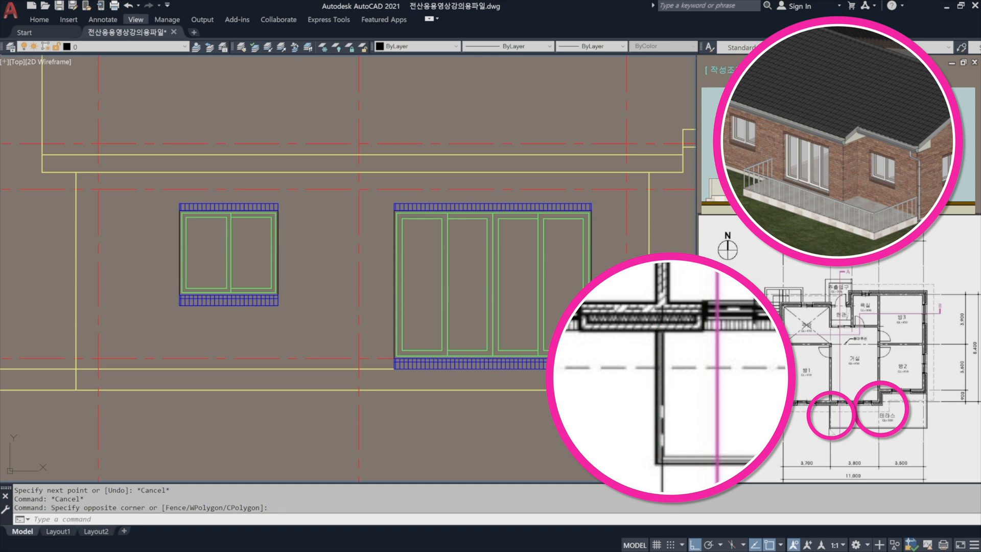
{"action": "left_click", "coordinate": [404, 428]}
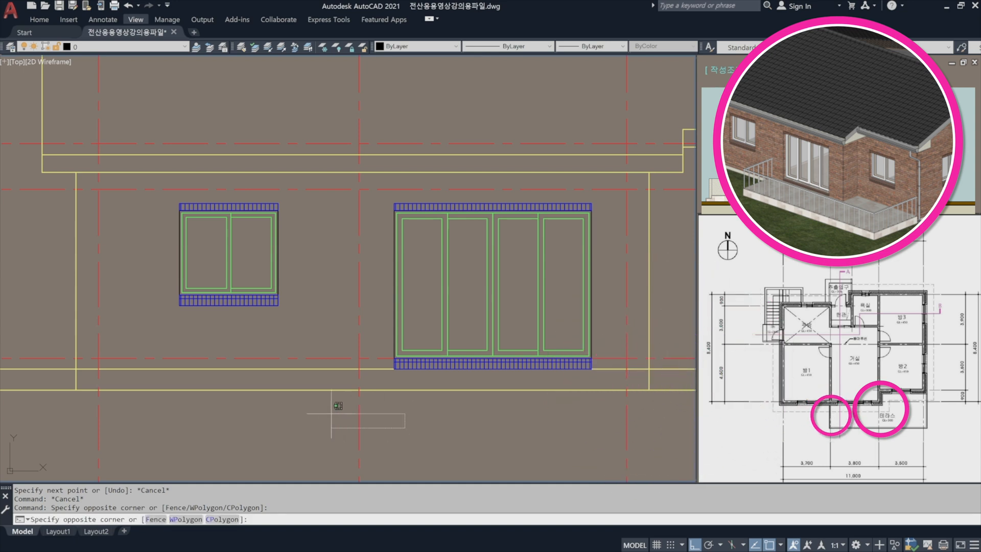
{"action": "key", "text": "Escape"}
{"action": "type", "text": "o"}
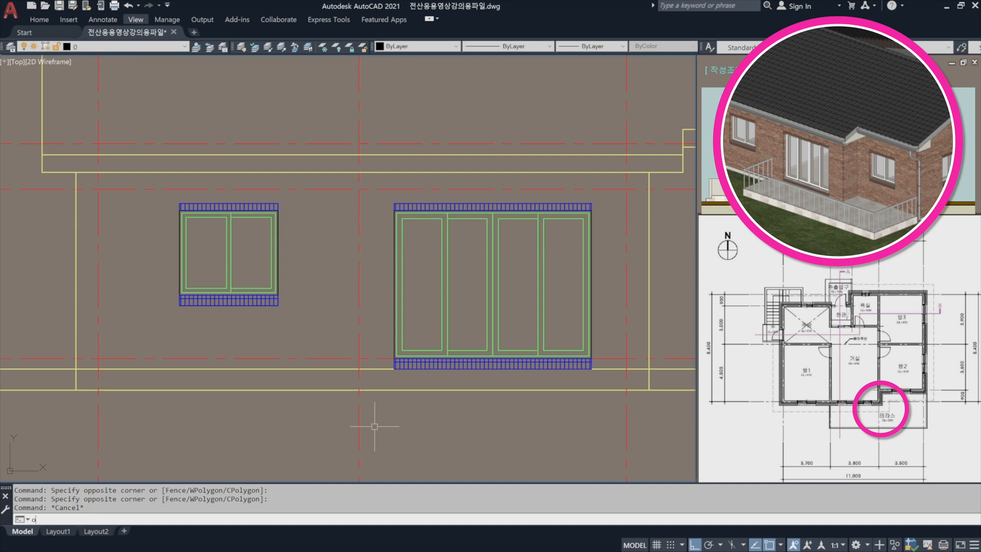
{"action": "key", "text": "Return"}
{"action": "type", "text": "100"}
{"action": "key", "text": "Return"}
{"action": "scroll", "coordinate": [359, 392], "scroll_direction": "up", "scroll_amount": 4}
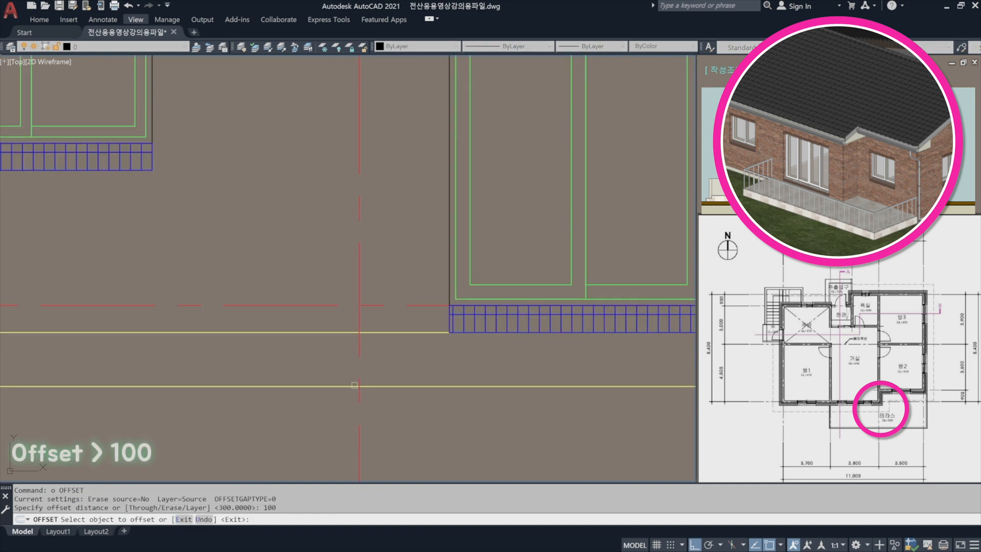
{"action": "left_click", "coordinate": [315, 367]}
{"action": "key", "text": "Return"}
Trim the terrace edge line above the terrace floor line, and the floor line left of that edge, into a corner.
{"action": "scroll", "coordinate": [360, 332], "scroll_direction": "up", "scroll_amount": 4}
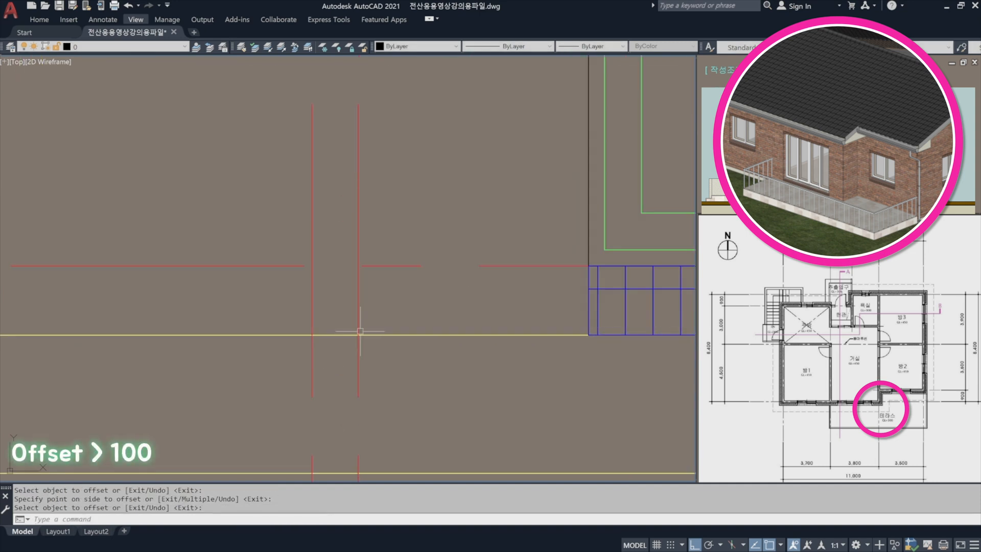
{"action": "type", "text": "tr"}
{"action": "key", "text": "Return"}
{"action": "left_click", "coordinate": [333, 363]}
{"action": "left_click", "coordinate": [300, 323]}
{"action": "key", "text": "Return"}
{"action": "left_click", "coordinate": [337, 317]}
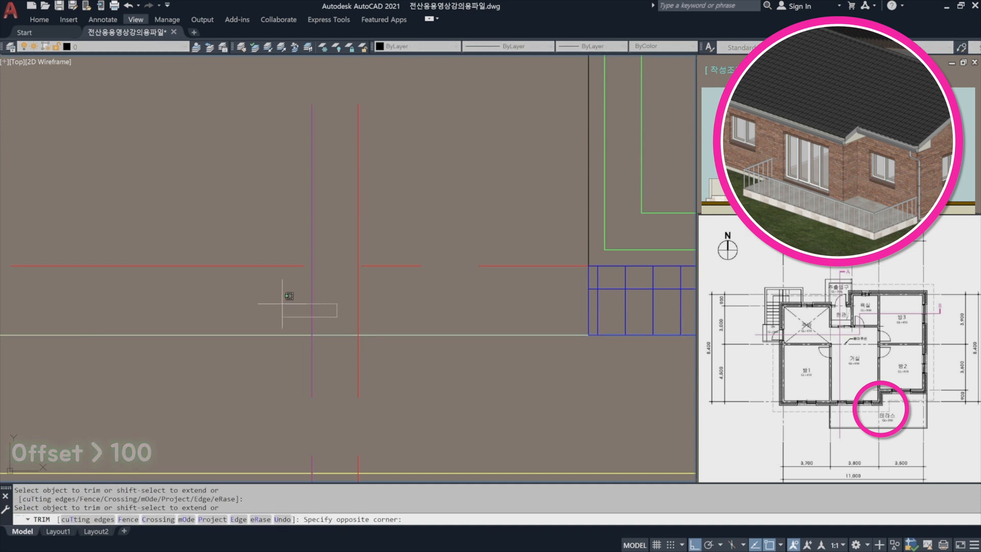
{"action": "left_click", "coordinate": [282, 304]}
{"action": "left_click", "coordinate": [277, 360]}
{"action": "left_click", "coordinate": [252, 310]}
{"action": "key", "text": "Return"}
Trim the part of the terrace's left edge line that extends below the ground line.
{"action": "scroll", "coordinate": [390, 339], "scroll_direction": "down", "scroll_amount": 2}
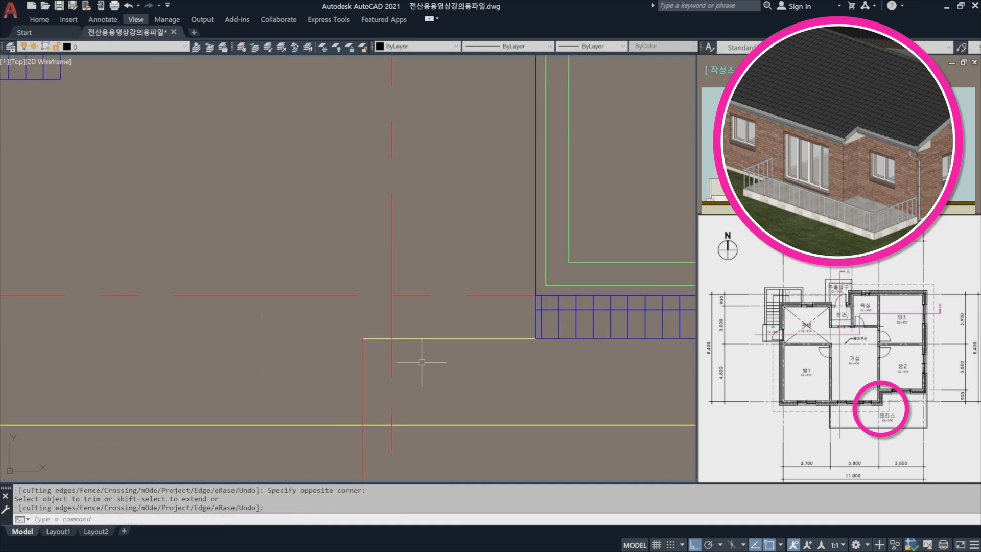
{"action": "type", "text": "tr"}
{"action": "key", "text": "Return"}
{"action": "left_click", "coordinate": [435, 405]}
{"action": "left_click", "coordinate": [433, 406]}
{"action": "key", "text": "Return"}
{"action": "left_click", "coordinate": [381, 440]}
{"action": "left_click", "coordinate": [334, 429]}
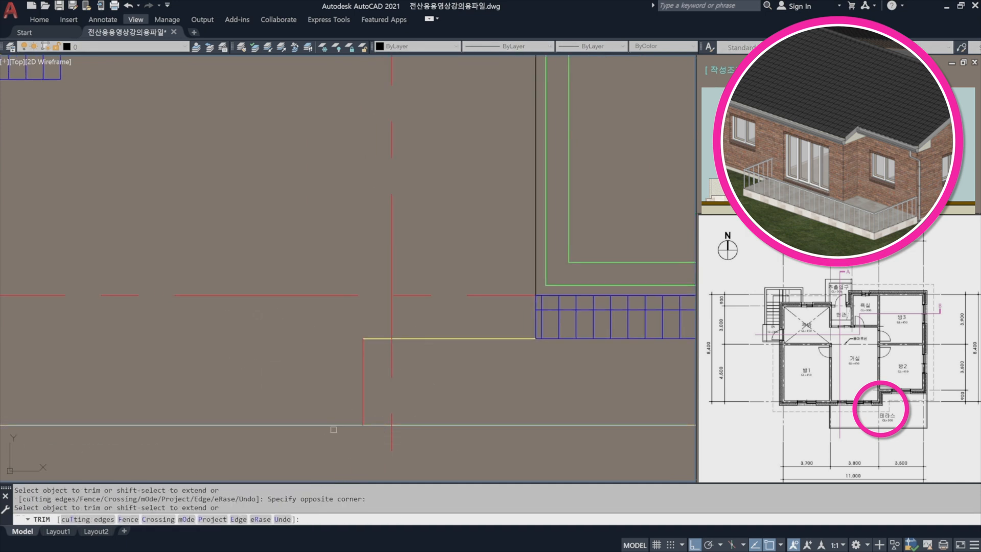
{"action": "key", "text": "Return"}
Match the properties of the terrace's left edge line to those of the yellow terrace floor line.
{"action": "type", "text": "ma"}
{"action": "key", "text": "Return"}
{"action": "left_click", "coordinate": [381, 337]}
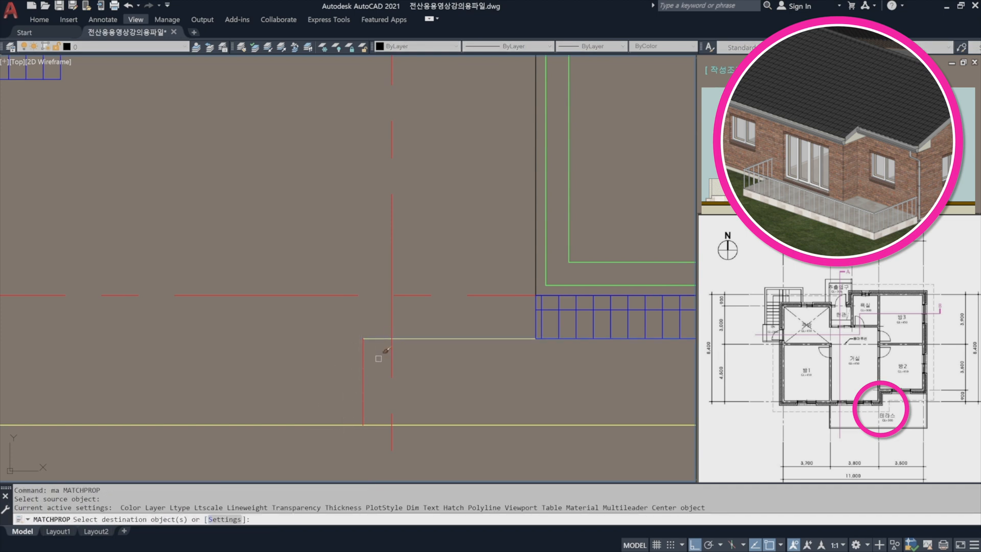
{"action": "left_click", "coordinate": [377, 357]}
{"action": "left_click", "coordinate": [327, 325]}
{"action": "key", "text": "Return"}
{"action": "scroll", "coordinate": [356, 348], "scroll_direction": "down", "scroll_amount": 2}
{"action": "scroll", "coordinate": [357, 349], "scroll_direction": "down", "scroll_amount": 6}
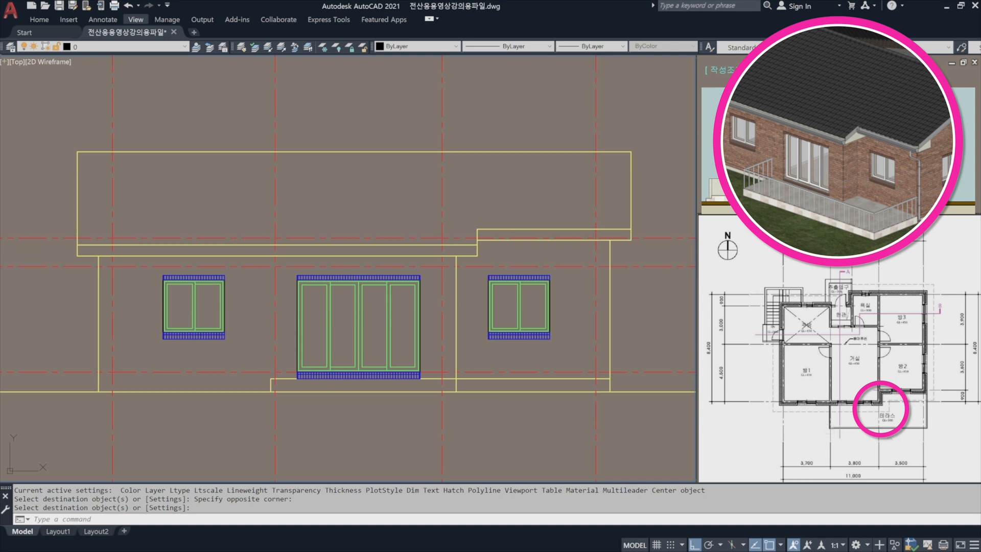
Trim the wall line between the large window and the right-hand window below the terrace floor line.
{"action": "key", "text": "Return"}
{"action": "left_click", "coordinate": [456, 353]}
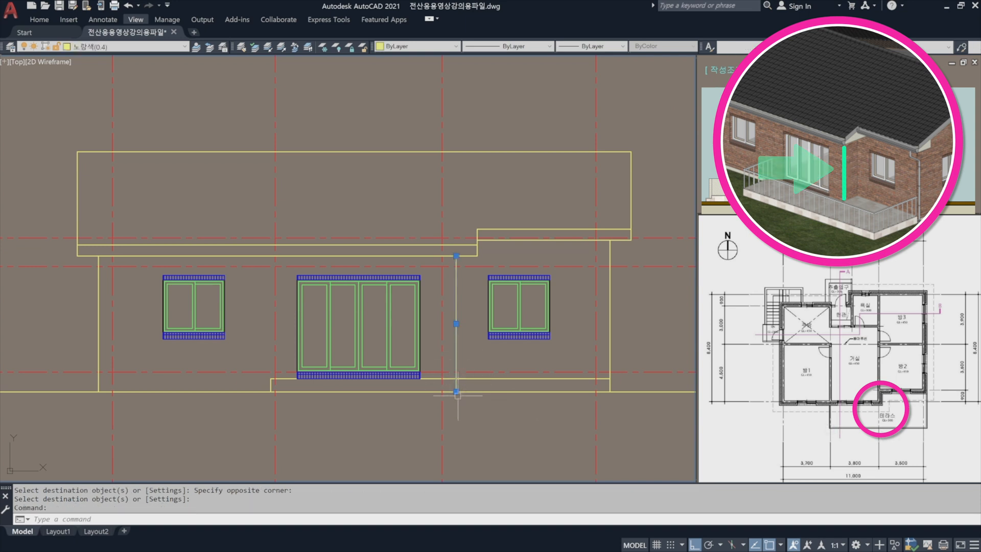
{"action": "key", "text": "Escape"}
{"action": "scroll", "coordinate": [456, 392], "scroll_direction": "up", "scroll_amount": 4}
{"action": "scroll", "coordinate": [456, 393], "scroll_direction": "up", "scroll_amount": 2}
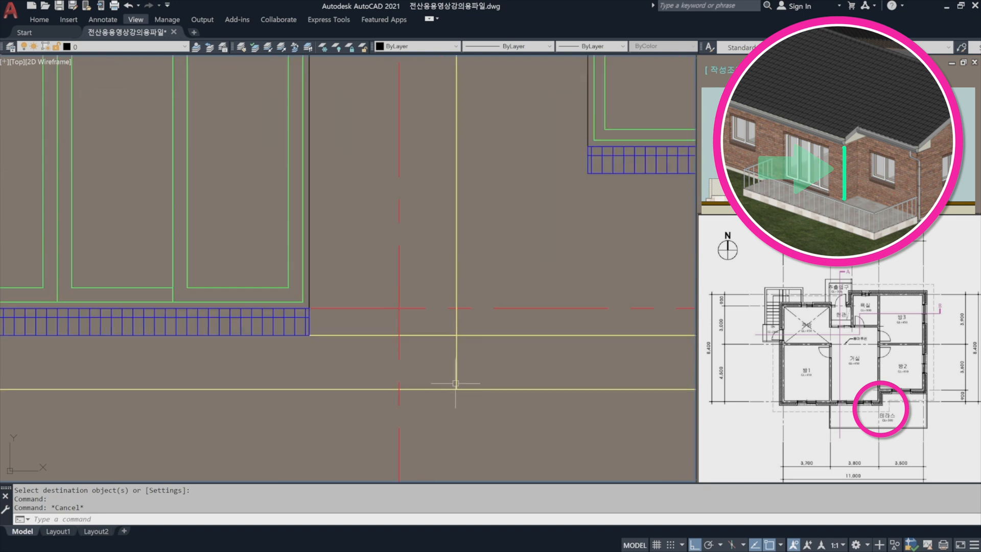
{"action": "type", "text": "tr"}
{"action": "key", "text": "Return"}
{"action": "left_click_drag", "start_coordinate": [480, 332], "coordinate": [469, 337]}
{"action": "key", "text": "Return"}
{"action": "left_click", "coordinate": [461, 341]}
{"action": "left_click", "coordinate": [448, 351]}
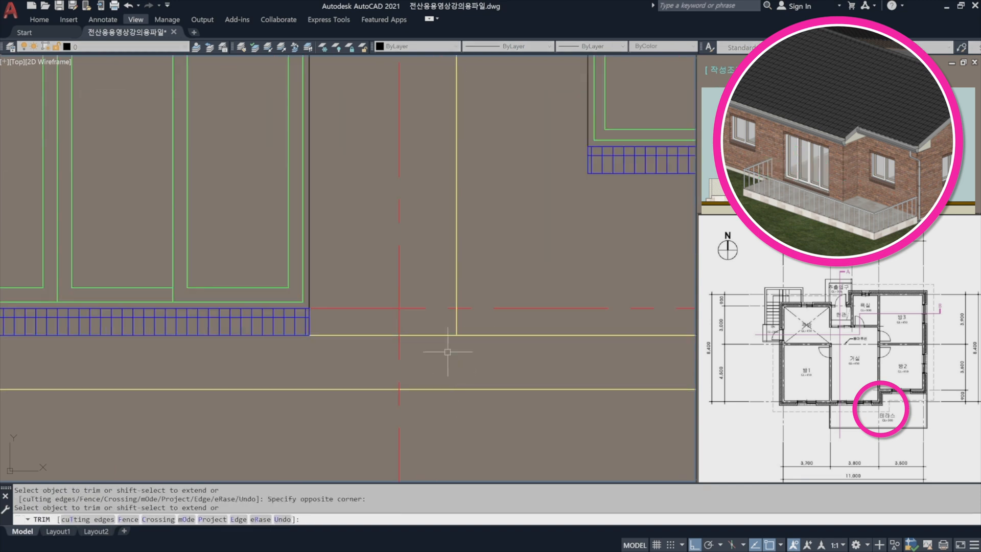
{"action": "key", "text": "Return"}
Offset the ground line 300 upward for the side entrance landing.
{"action": "scroll", "coordinate": [463, 358], "scroll_direction": "down", "scroll_amount": 6}
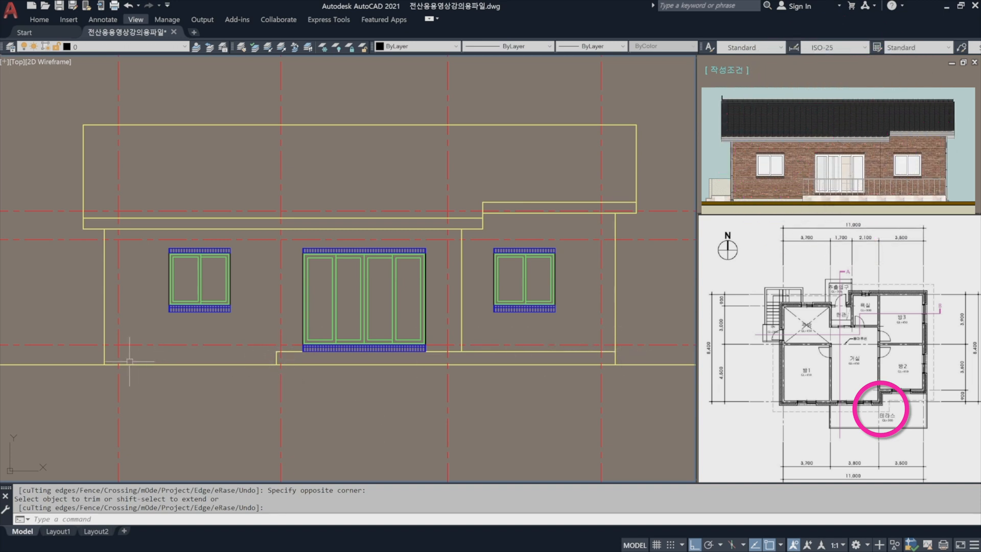
{"action": "middle_click_drag", "start_coordinate": [131, 363], "coordinate": [289, 390]}
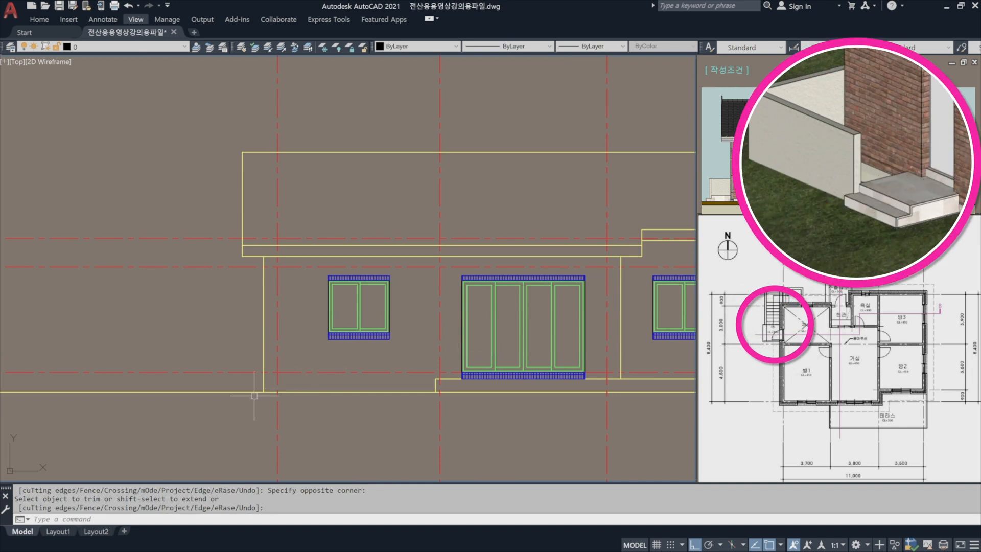
{"action": "scroll", "coordinate": [226, 403], "scroll_direction": "up", "scroll_amount": 4}
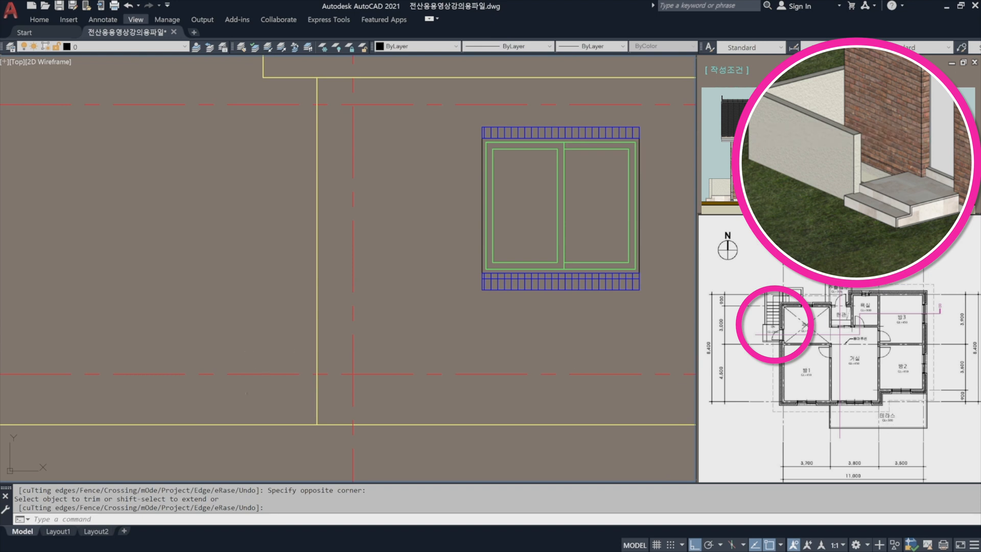
{"action": "middle_click_drag", "start_coordinate": [258, 408], "coordinate": [274, 373]}
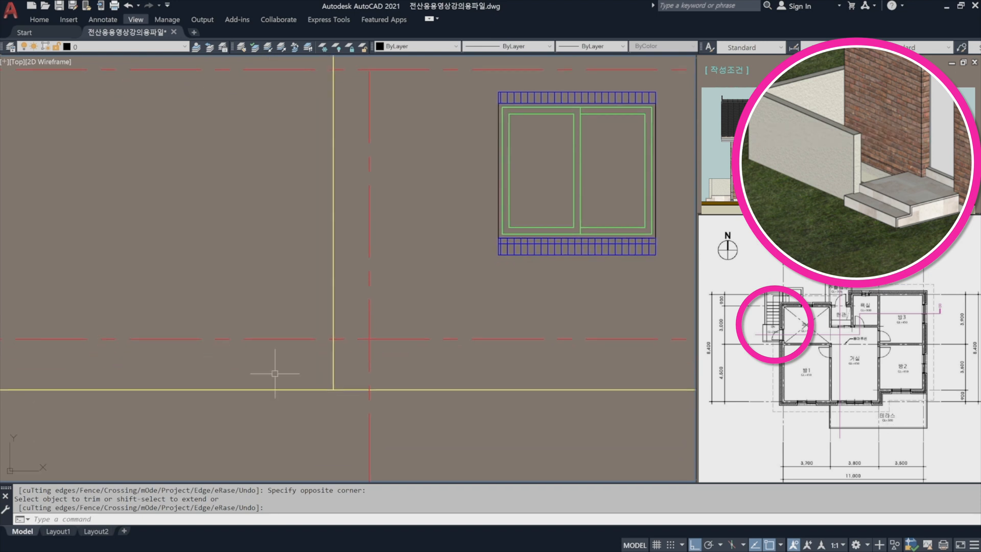
{"action": "key", "text": "Escape"}
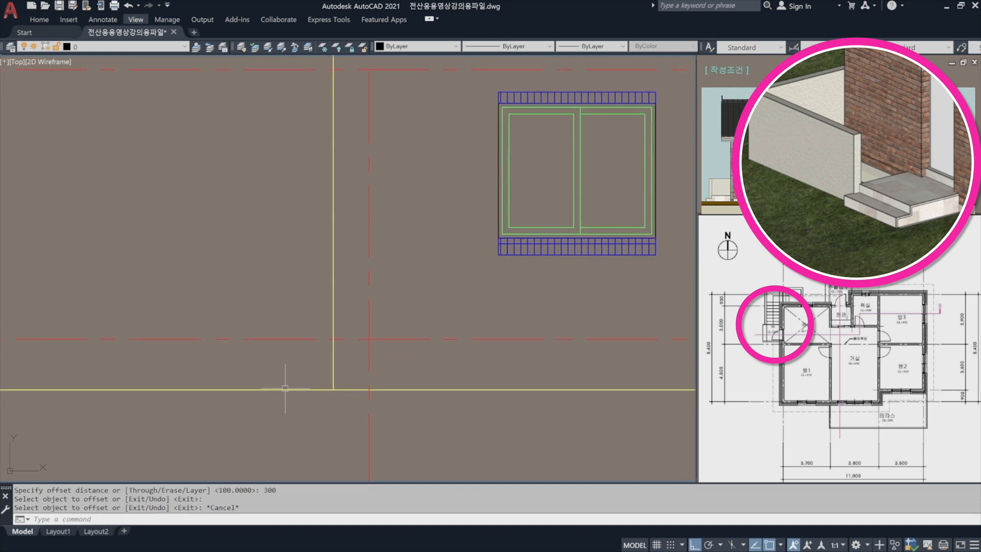
{"action": "type", "text": "o"}
{"action": "key", "text": "Return"}
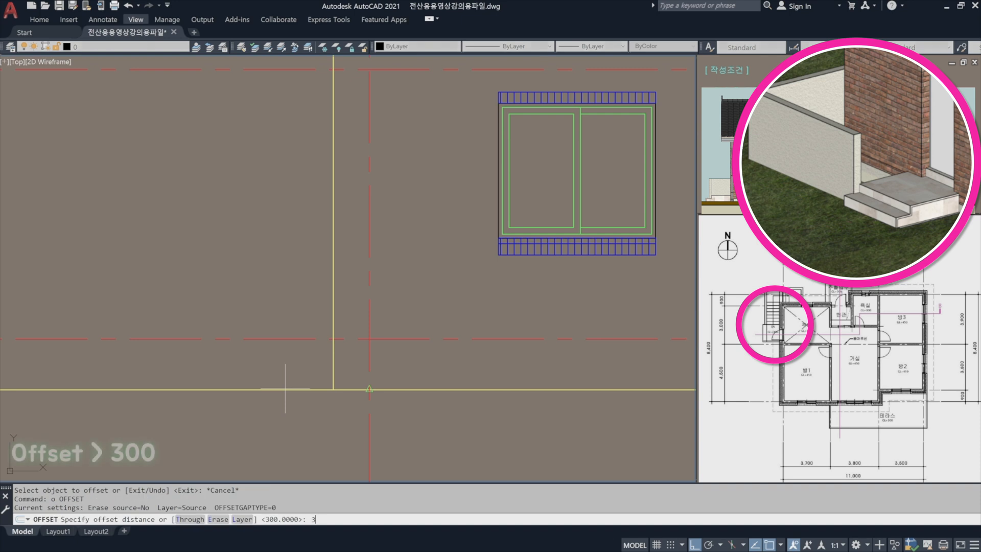
{"action": "type", "text": "300"}
{"action": "key", "text": "Return"}
{"action": "left_click", "coordinate": [280, 390]}
{"action": "left_click", "coordinate": [259, 274]}
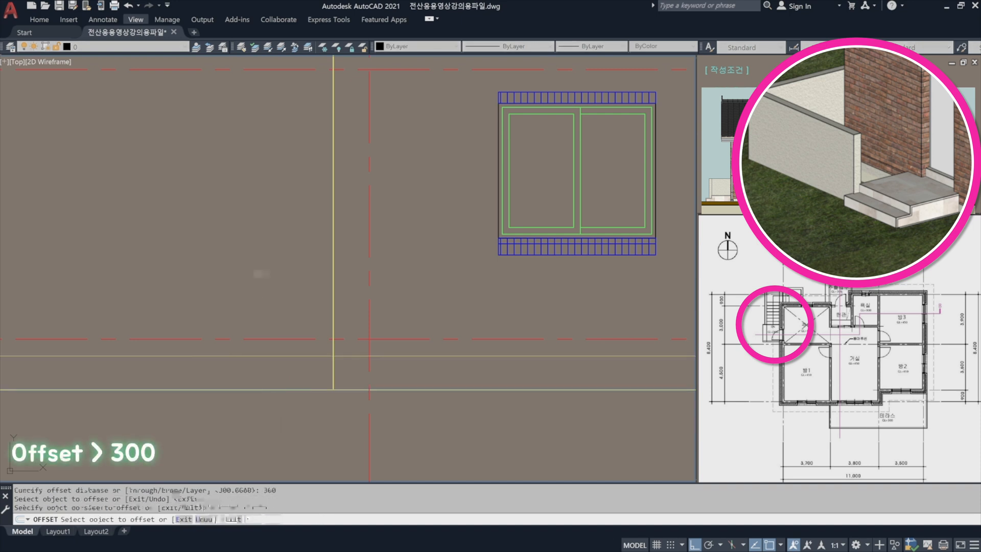
{"action": "key", "text": "Return"}
Offset the house's left wall line 1500 to the left for the outer edge of the entrance steps.
{"action": "middle_click_drag", "start_coordinate": [266, 369], "coordinate": [304, 369]}
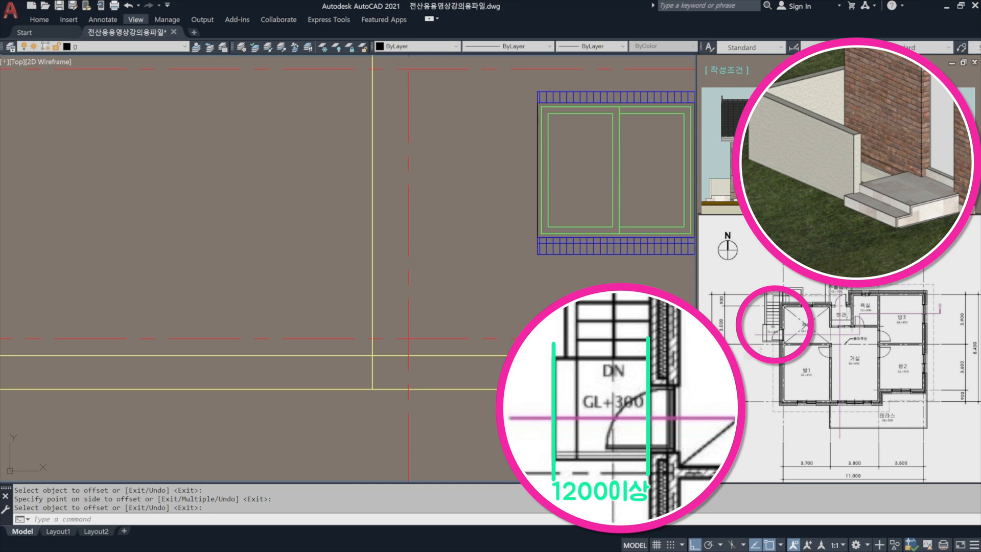
{"action": "type", "text": "o"}
{"action": "key", "text": "Return"}
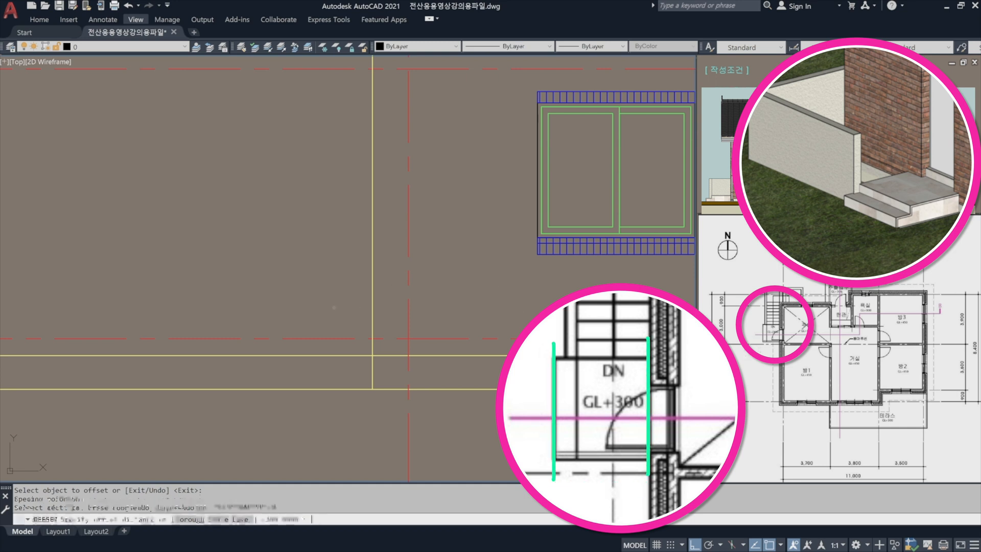
{"action": "type", "text": "1500"}
{"action": "key", "text": "Return"}
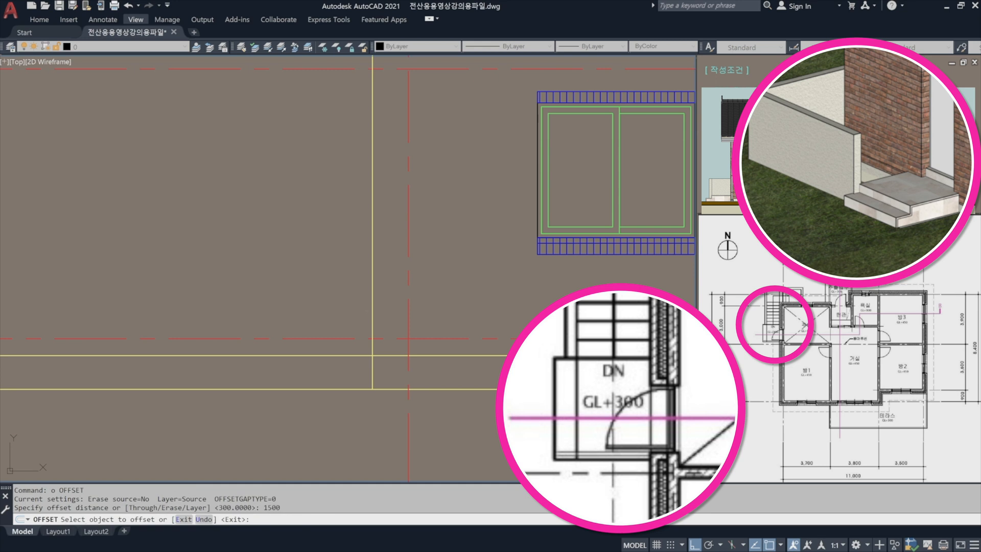
{"action": "left_click", "coordinate": [371, 311]}
{"action": "left_click", "coordinate": [272, 293]}
{"action": "key", "text": "Return"}
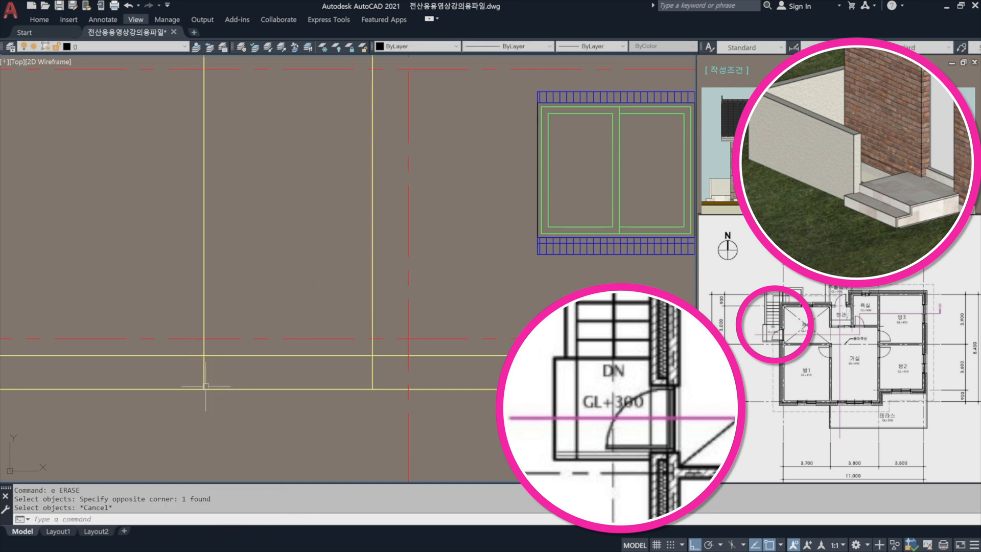
Offset the outer edge line of the entrance steps 300 to the right for the upper riser.
{"action": "scroll", "coordinate": [206, 386], "scroll_direction": "up", "scroll_amount": 4}
{"action": "type", "text": "o"}
{"action": "key", "text": "Return"}
{"action": "type", "text": "3"}
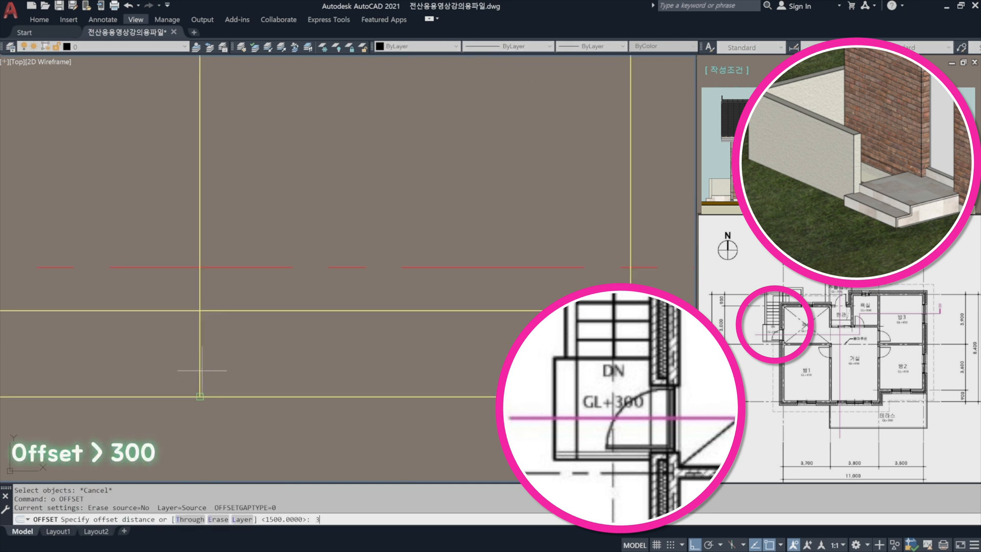
{"action": "type", "text": "00"}
{"action": "key", "text": "Return"}
{"action": "left_click", "coordinate": [199, 353]}
{"action": "left_click", "coordinate": [273, 348]}
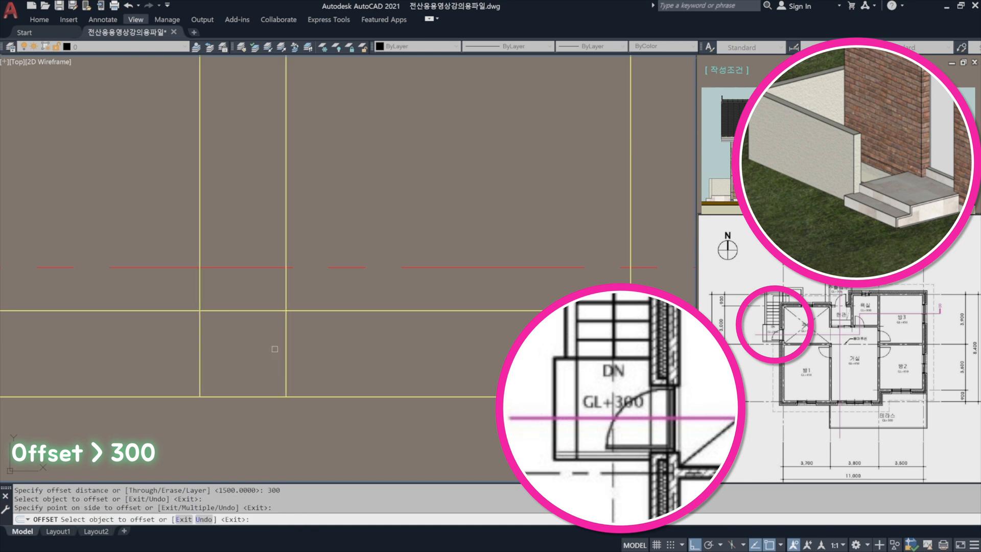
{"action": "key", "text": "Return"}
Offset the ground line 150 upward for the lower tread of the entrance steps.
{"action": "type", "text": "o"}
{"action": "key", "text": "Return"}
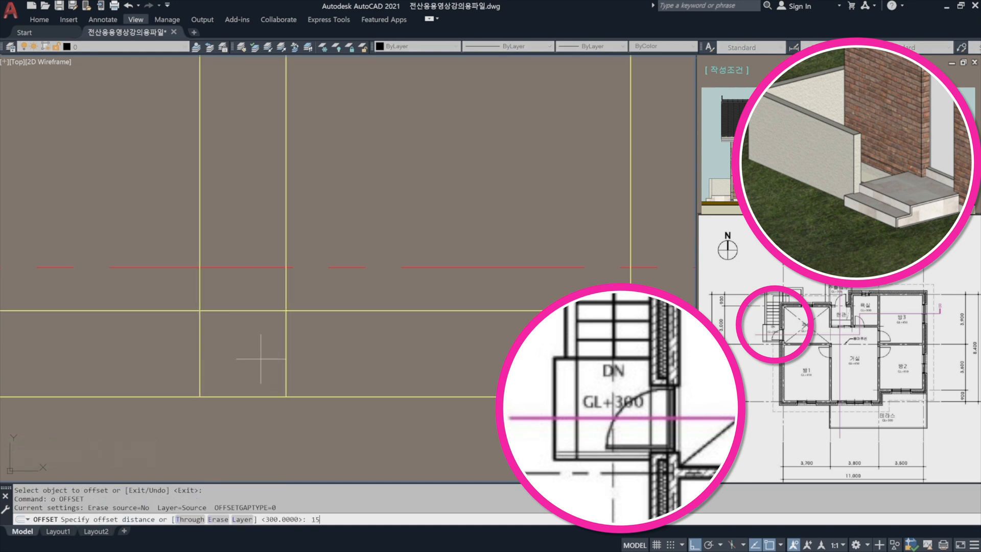
{"action": "type", "text": "150"}
{"action": "key", "text": "Return"}
{"action": "left_click", "coordinate": [228, 396]}
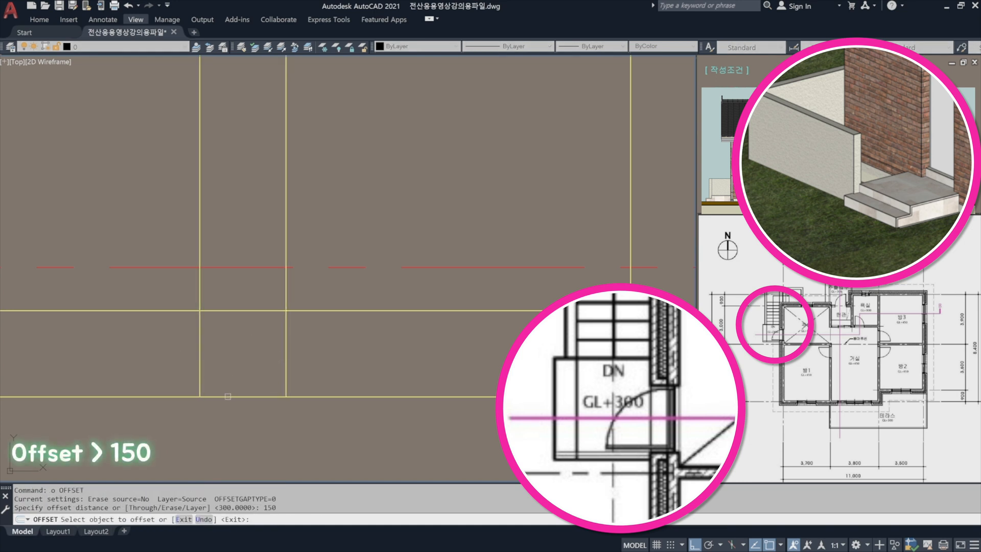
{"action": "left_click", "coordinate": [231, 347]}
{"action": "key", "text": "Return"}
Trim the lower tread line and the outer edge line beyond their intersection to form the lower step's corner.
{"action": "type", "text": "tr"}
{"action": "key", "text": "Return"}
{"action": "left_click", "coordinate": [225, 366]}
{"action": "left_click", "coordinate": [169, 335]}
{"action": "key", "text": "Return"}
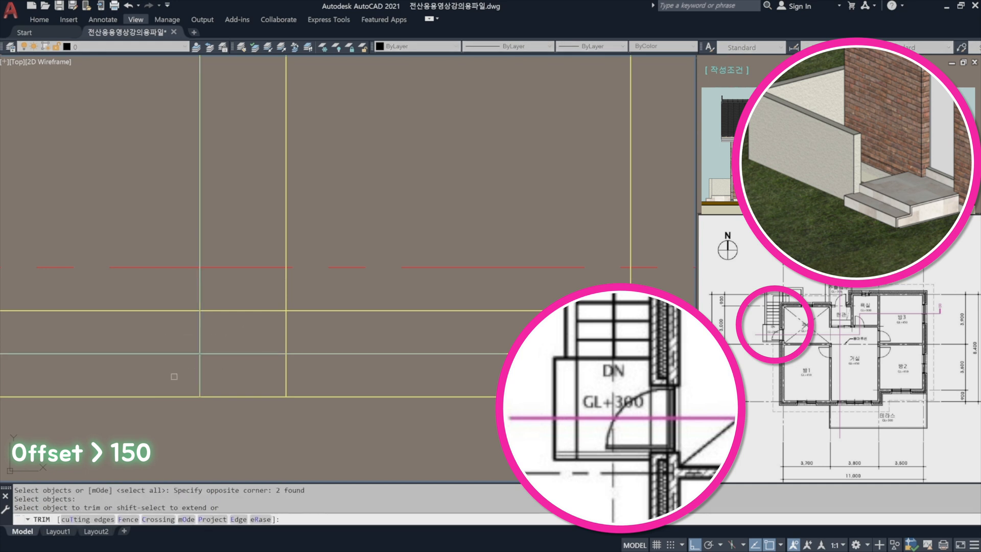
{"action": "left_click", "coordinate": [177, 378]}
{"action": "left_click", "coordinate": [159, 341]}
{"action": "left_click", "coordinate": [225, 333]}
{"action": "left_click", "coordinate": [171, 330]}
{"action": "key", "text": "Return"}
Trim the landing line and the upper riser line beyond their intersection to form the landing's corner.
{"action": "key", "text": "Return"}
{"action": "left_click", "coordinate": [318, 328]}
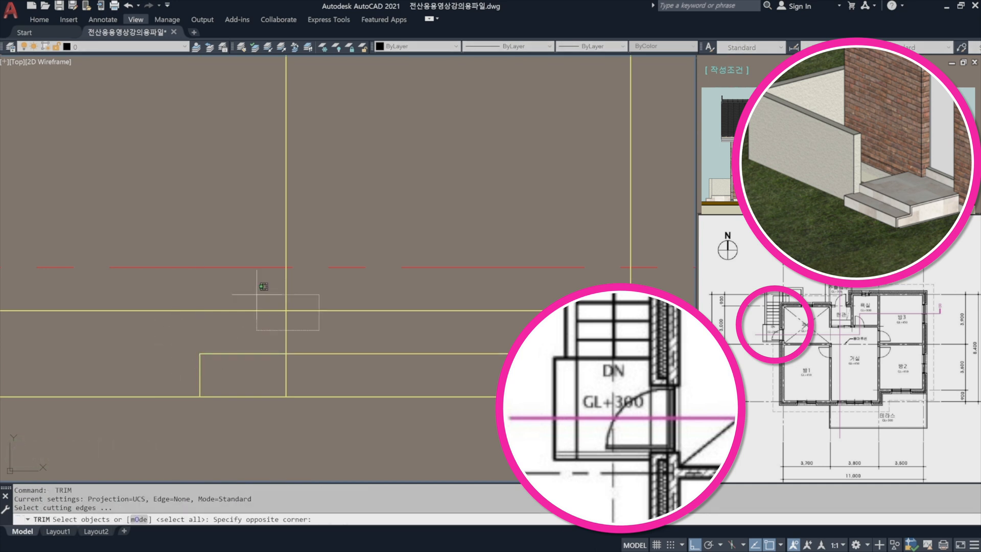
{"action": "left_click", "coordinate": [257, 294]}
{"action": "key", "text": "Return"}
{"action": "left_click", "coordinate": [262, 330]}
{"action": "left_click", "coordinate": [254, 294]}
{"action": "left_click", "coordinate": [319, 295]}
{"action": "left_click", "coordinate": [254, 285]}
Trim the lower tread line beyond the upper riser and the riser's part below the lower tread.
{"action": "key", "text": "Return"}
{"action": "key", "text": "Return"}
{"action": "left_click", "coordinate": [309, 369]}
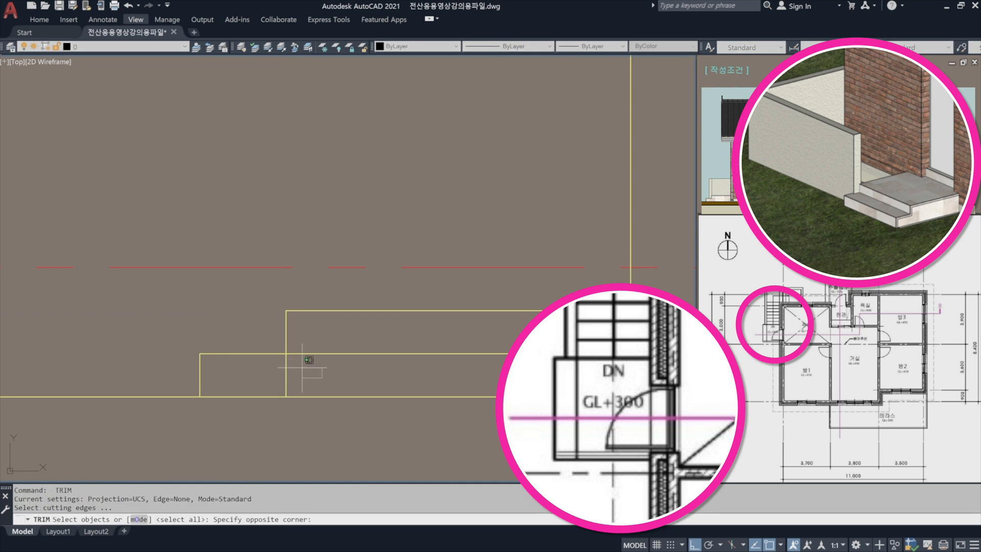
{"action": "left_click", "coordinate": [263, 336]}
{"action": "key", "text": "Return"}
{"action": "left_click", "coordinate": [323, 366]}
{"action": "left_click", "coordinate": [306, 343]}
{"action": "key", "text": "Return"}
{"action": "key", "text": "Return"}
Trim the landing line where it runs past the house's left wall line into the facade.
{"action": "key", "text": "Return"}
{"action": "left_click", "coordinate": [307, 382]}
{"action": "left_click", "coordinate": [271, 370]}
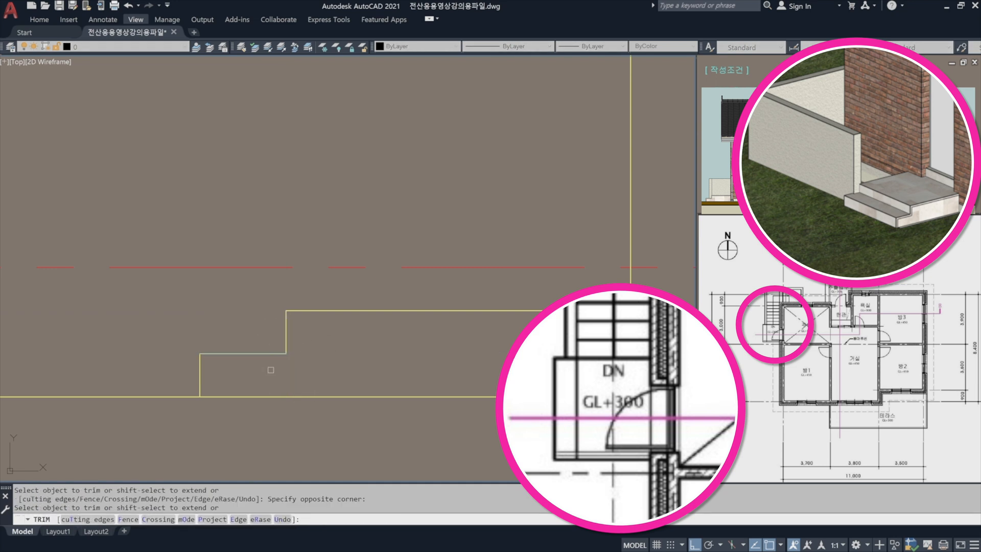
{"action": "key", "text": "Return"}
{"action": "scroll", "coordinate": [294, 308], "scroll_direction": "down", "scroll_amount": 2}
{"action": "scroll", "coordinate": [294, 309], "scroll_direction": "down", "scroll_amount": 2}
{"action": "middle_click_drag", "start_coordinate": [403, 307], "coordinate": [379, 333]}
{"action": "key", "text": "Return"}
{"action": "left_click", "coordinate": [398, 346]}
{"action": "left_click", "coordinate": [380, 338]}
{"action": "key", "text": "Return"}
{"action": "left_click", "coordinate": [446, 328]}
{"action": "key", "text": "Return"}
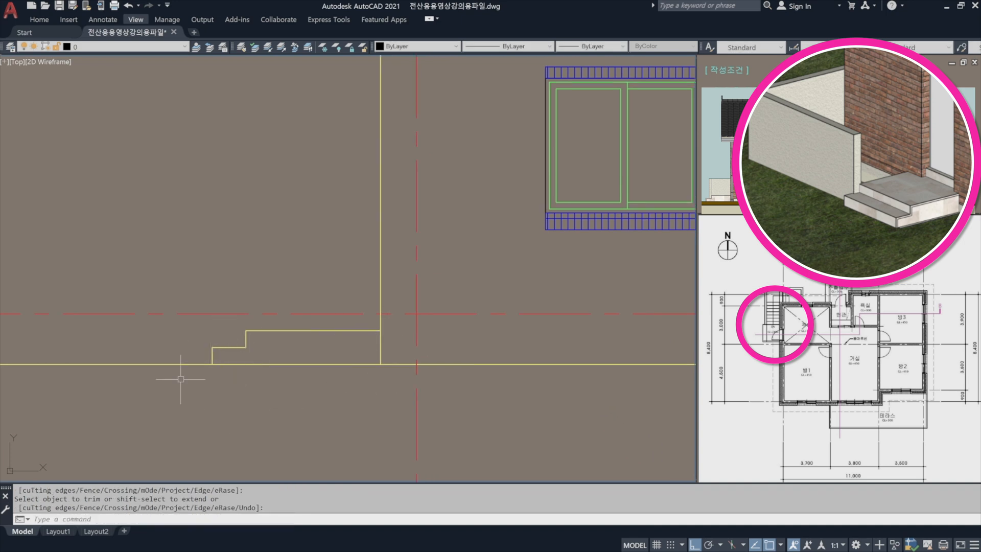
Move the entrance step outline to the blue layer 파랑(0.1)-마감선_해지선.
{"action": "left_click", "coordinate": [285, 355]}
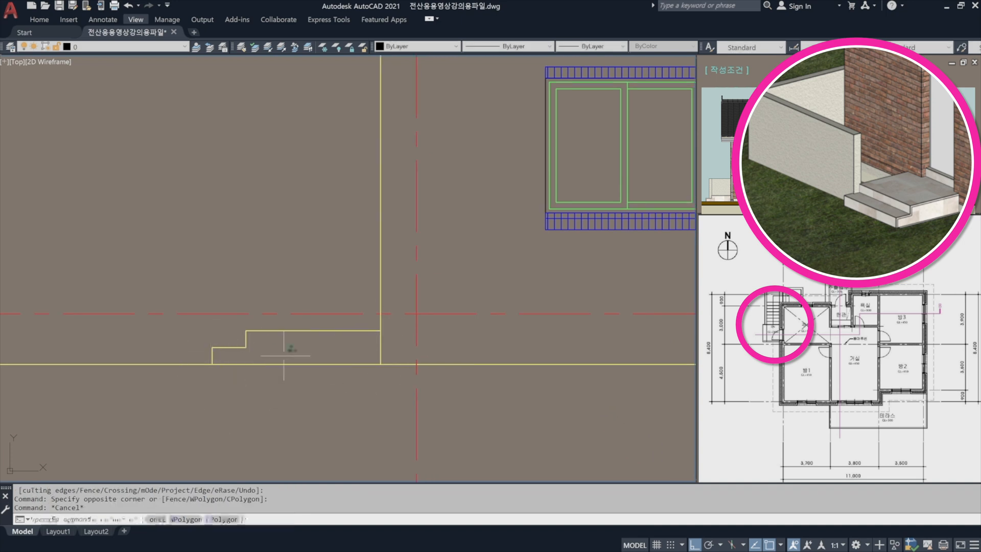
{"action": "left_click", "coordinate": [189, 328]}
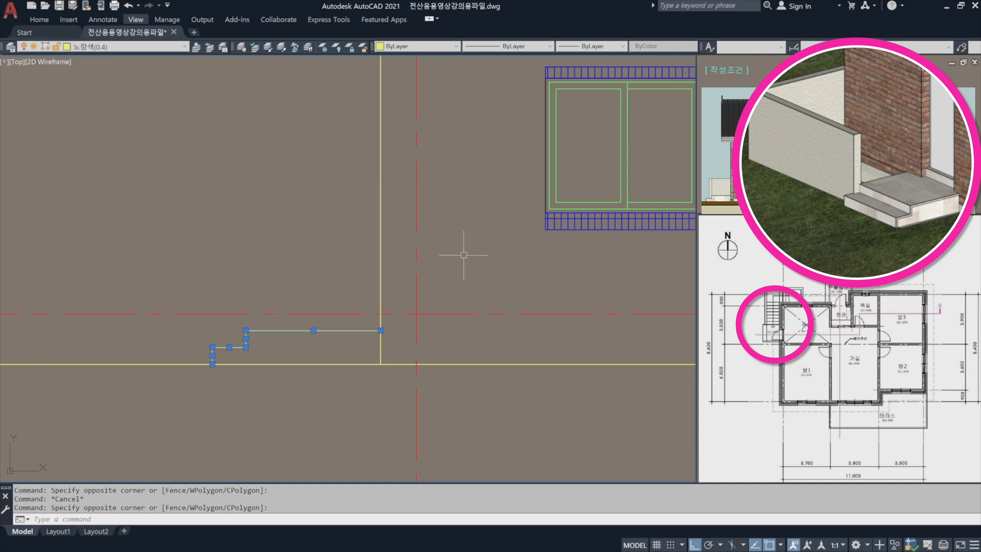
{"action": "left_click", "coordinate": [126, 47]}
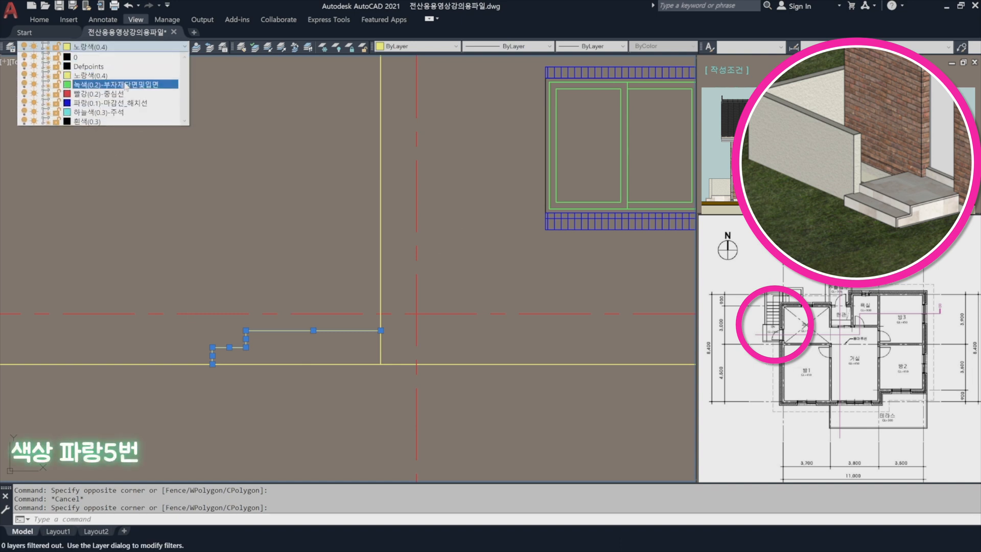
{"action": "left_click", "coordinate": [126, 103]}
{"action": "key", "text": "Escape"}
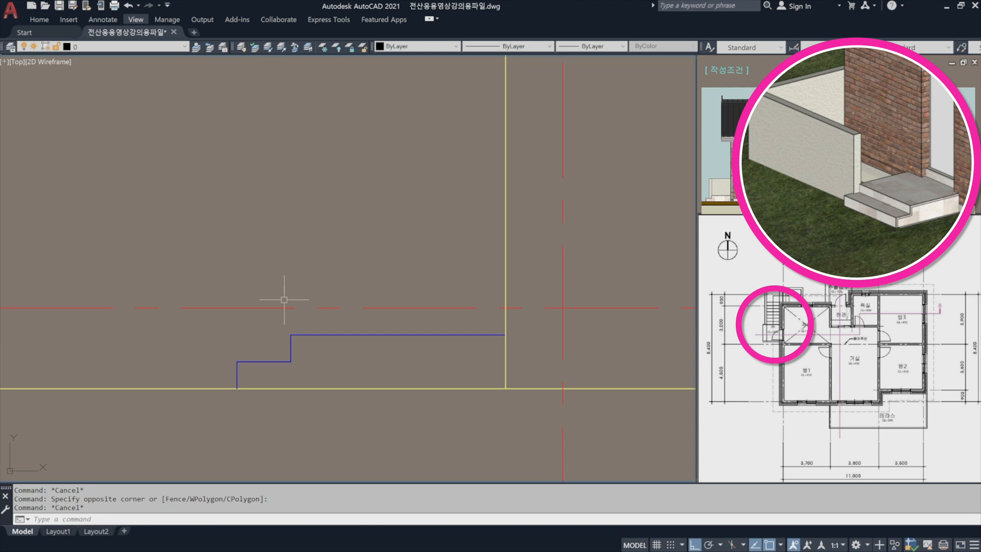
Draw the stair wall's end from the landing corner: 900 up, 150 left, and down past the lower tread.
{"action": "type", "text": "1"}
{"action": "key", "text": "Escape"}
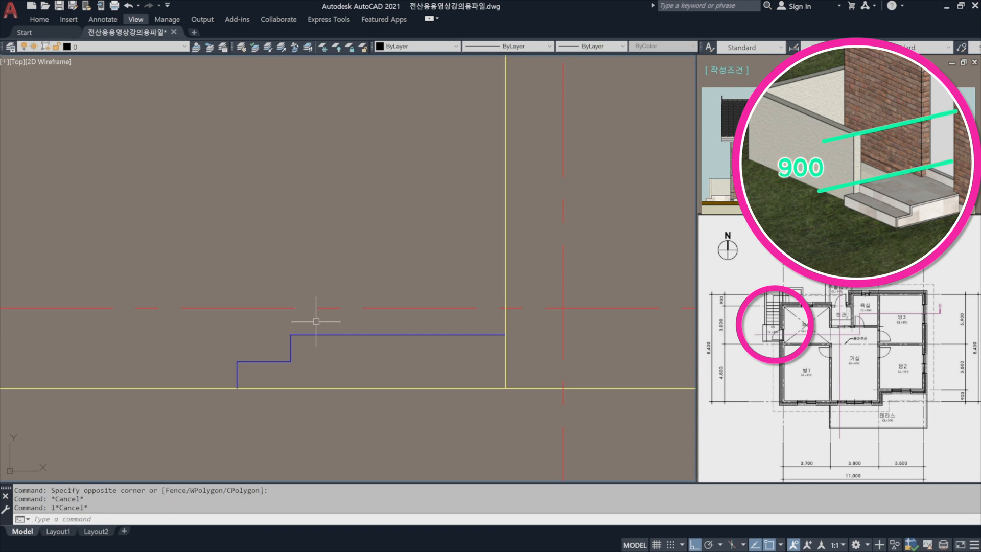
{"action": "type", "text": "l"}
{"action": "key", "text": "Return"}
{"action": "left_click", "coordinate": [291, 335]}
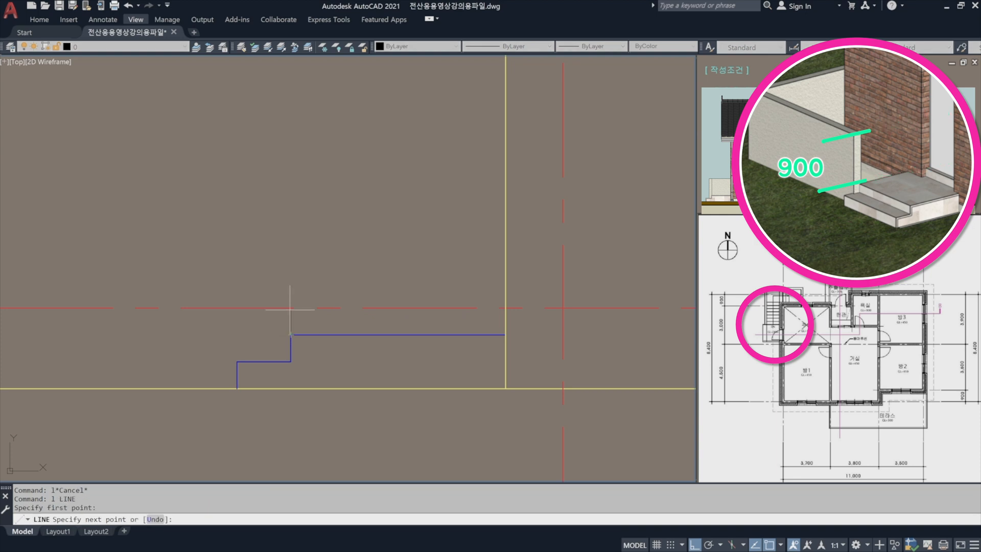
{"action": "type", "text": "900"}
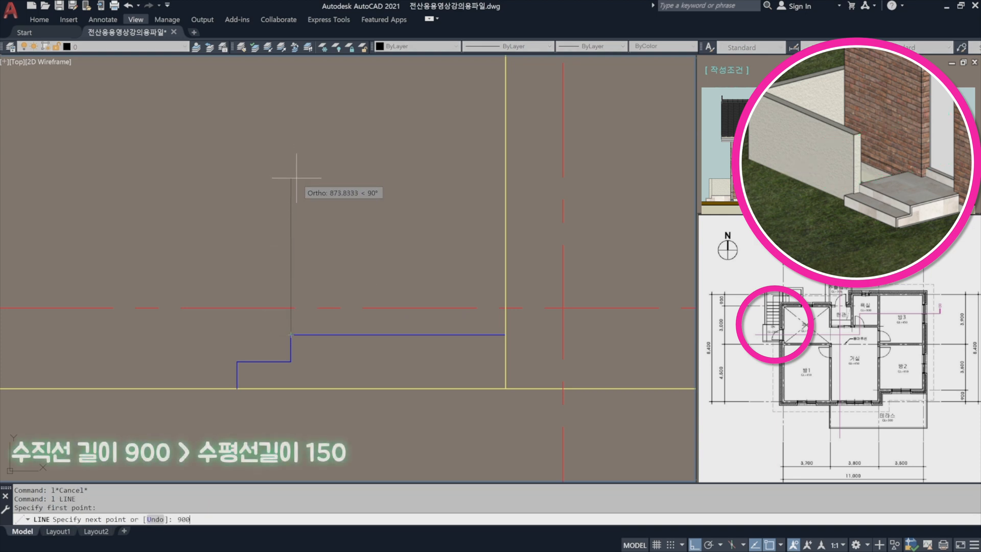
{"action": "key", "text": "Return"}
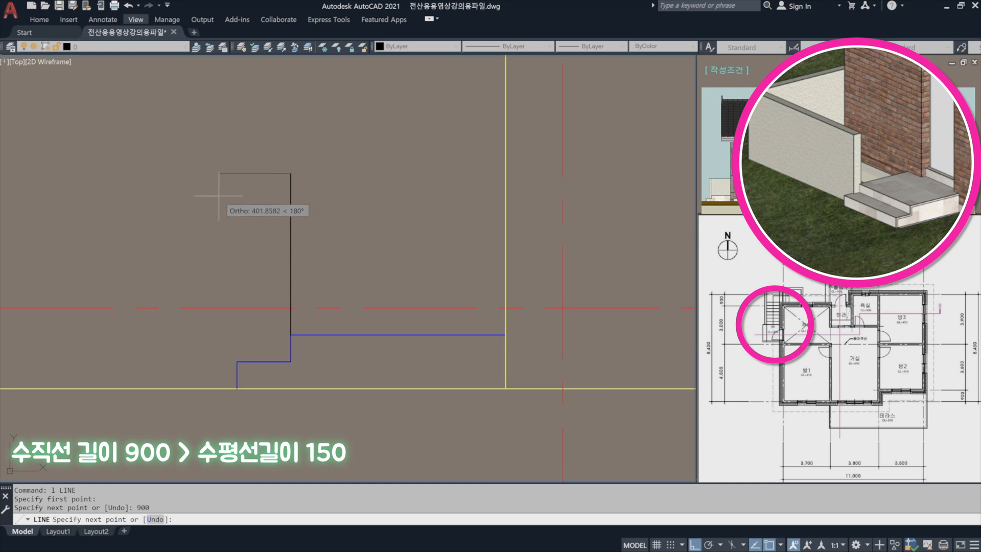
{"action": "key", "text": "Return"}
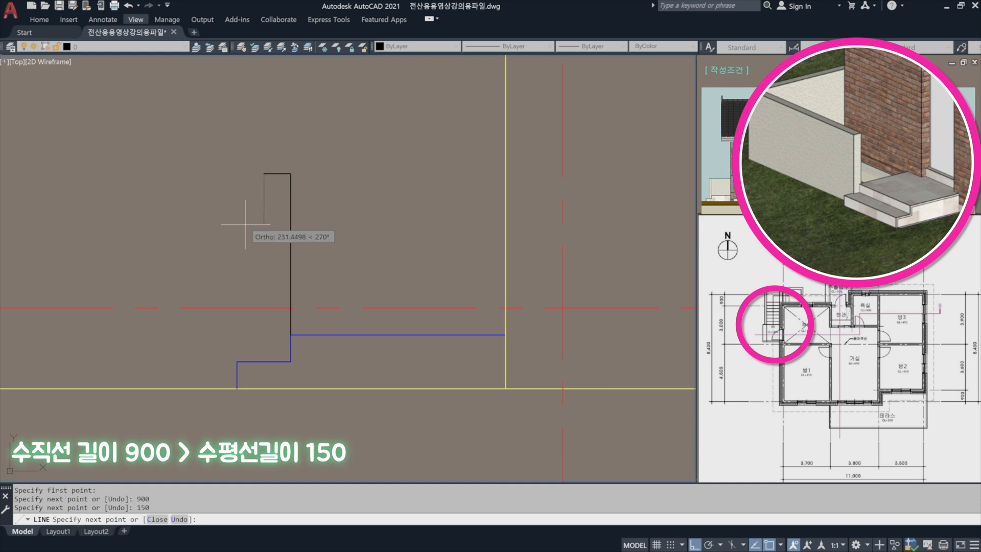
{"action": "key", "text": "Return"}
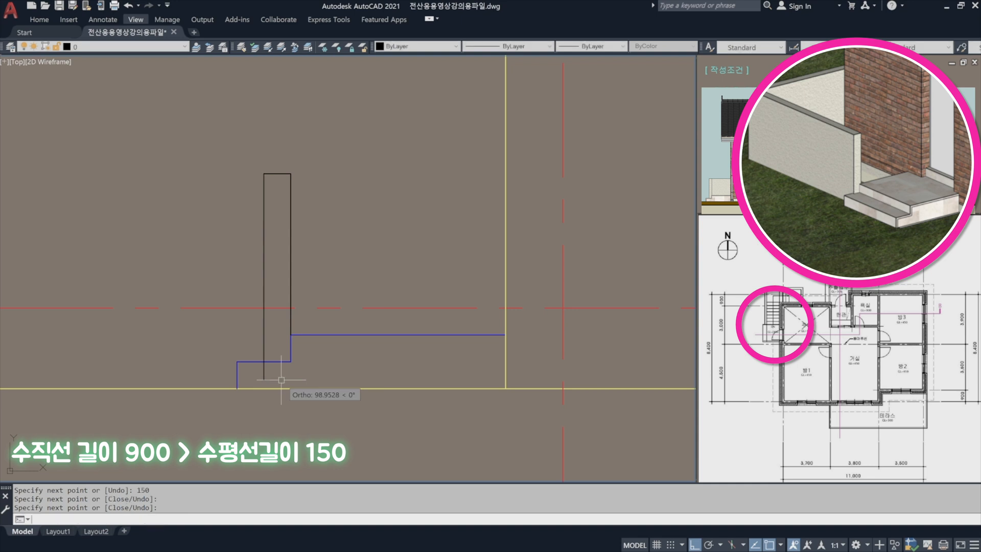
Trim the part of the stair wall's left line that extends below the lower tread.
{"action": "type", "text": "tr"}
{"action": "key", "text": "Return"}
{"action": "left_click", "coordinate": [271, 362]}
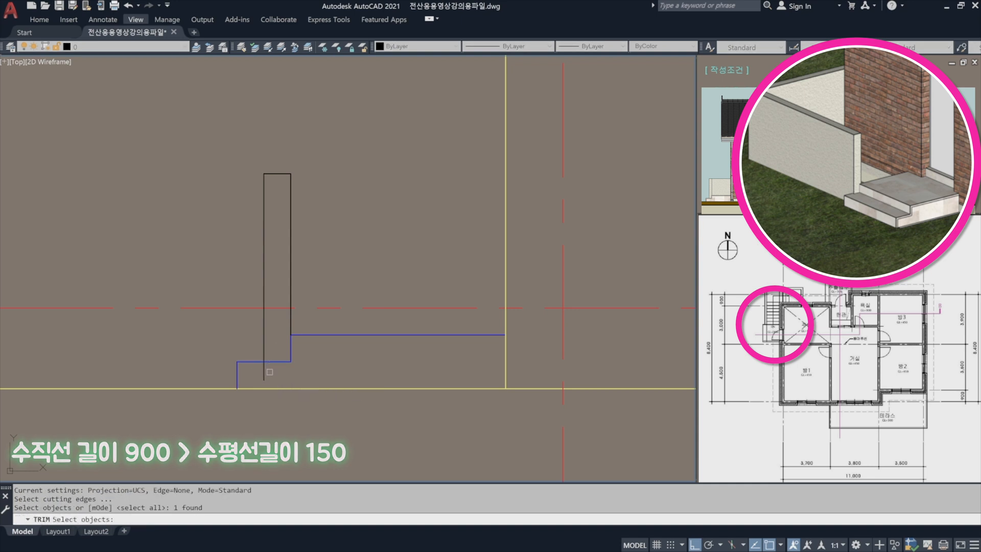
{"action": "key", "text": "Return"}
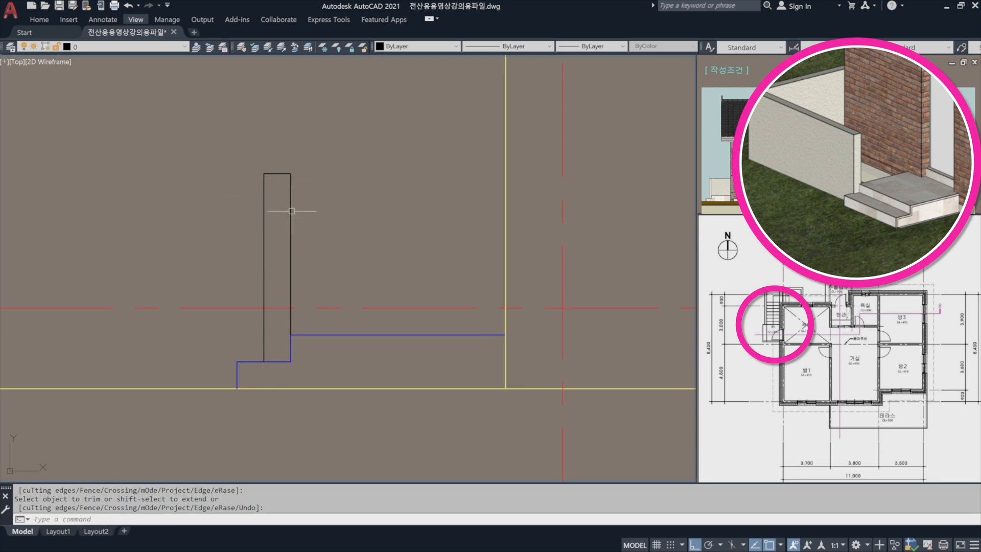
Draw a horizontal line from the stair wall's top right corner across the house's left wall line.
{"action": "key", "text": "Return"}
{"action": "type", "text": "l"}
{"action": "key", "text": "Return"}
{"action": "left_click", "coordinate": [291, 173]}
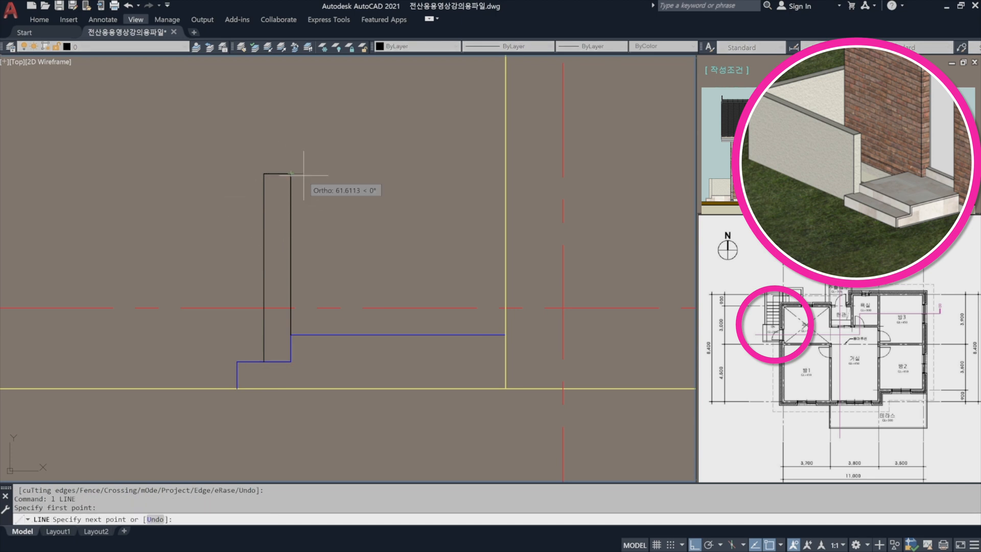
{"action": "left_click", "coordinate": [530, 177]}
{"action": "key", "text": "Return"}
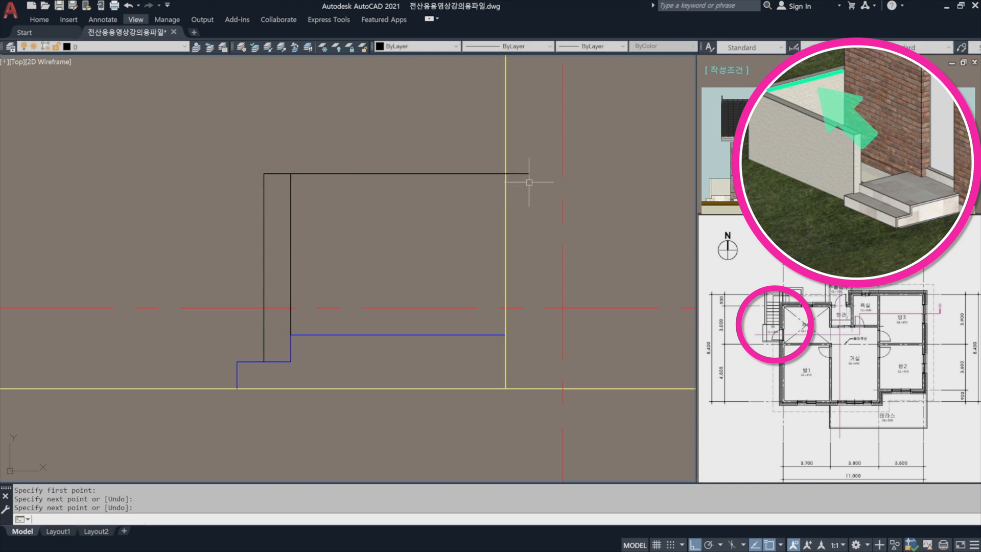
Trim the part of the wall's top line that runs past the house's left wall line.
{"action": "type", "text": "tr"}
{"action": "key", "text": "Return"}
{"action": "left_click", "coordinate": [518, 205]}
{"action": "left_click", "coordinate": [495, 200]}
{"action": "key", "text": "Return"}
{"action": "left_click", "coordinate": [533, 187]}
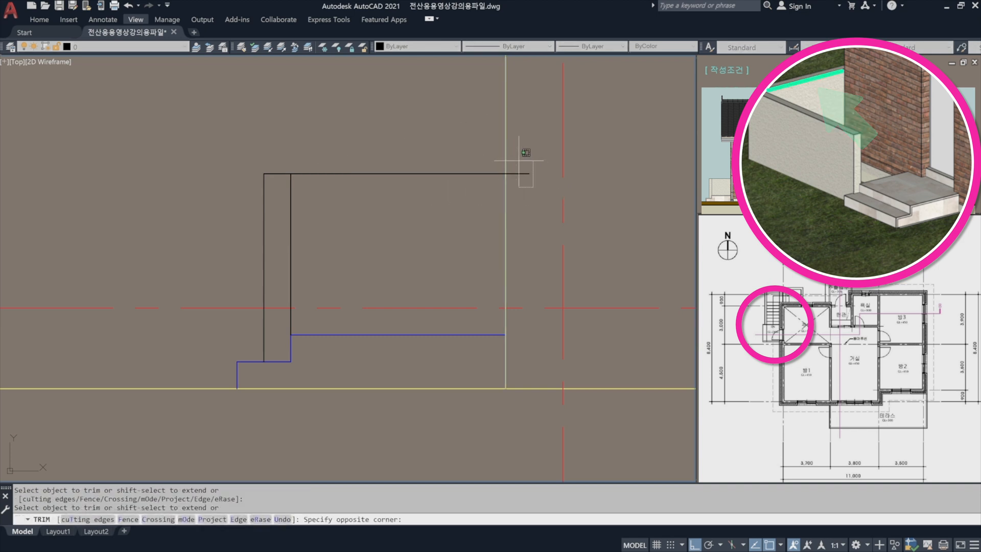
{"action": "left_click", "coordinate": [519, 161]}
{"action": "key", "text": "Return"}
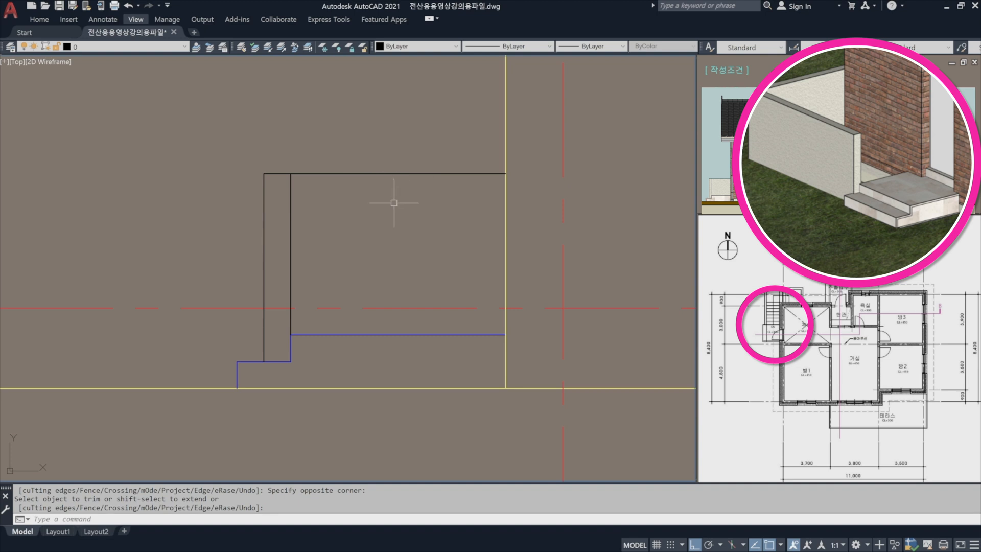
Match the stair wall lines to the properties of the blue landing line.
{"action": "type", "text": "ma"}
{"action": "key", "text": "Return"}
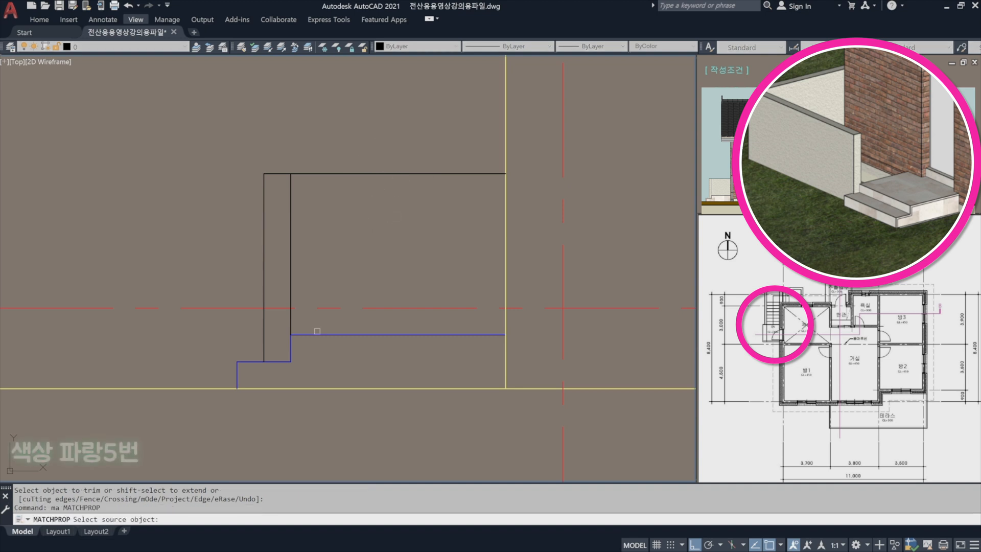
{"action": "left_click", "coordinate": [320, 335]}
{"action": "left_click", "coordinate": [316, 220]}
{"action": "left_click", "coordinate": [236, 143]}
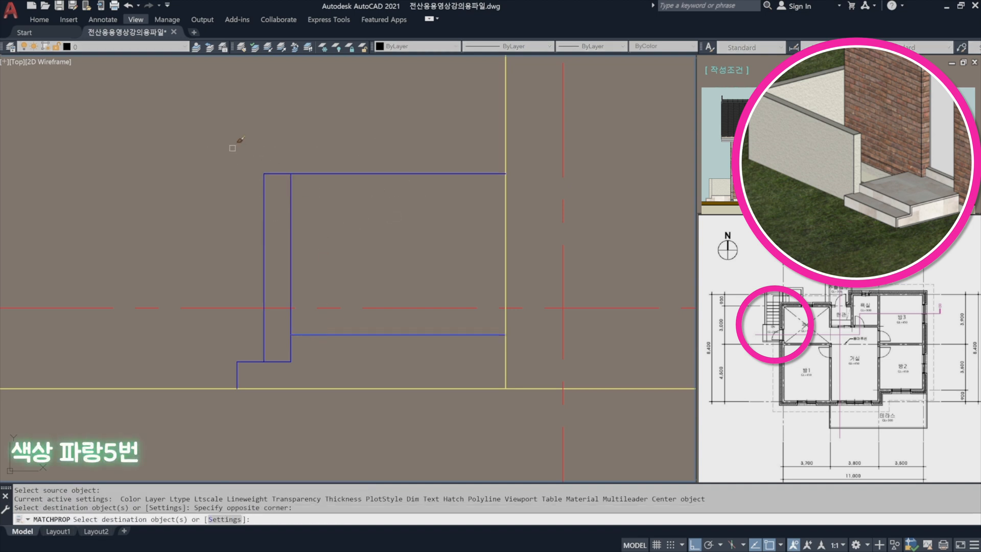
{"action": "key", "text": "Return"}
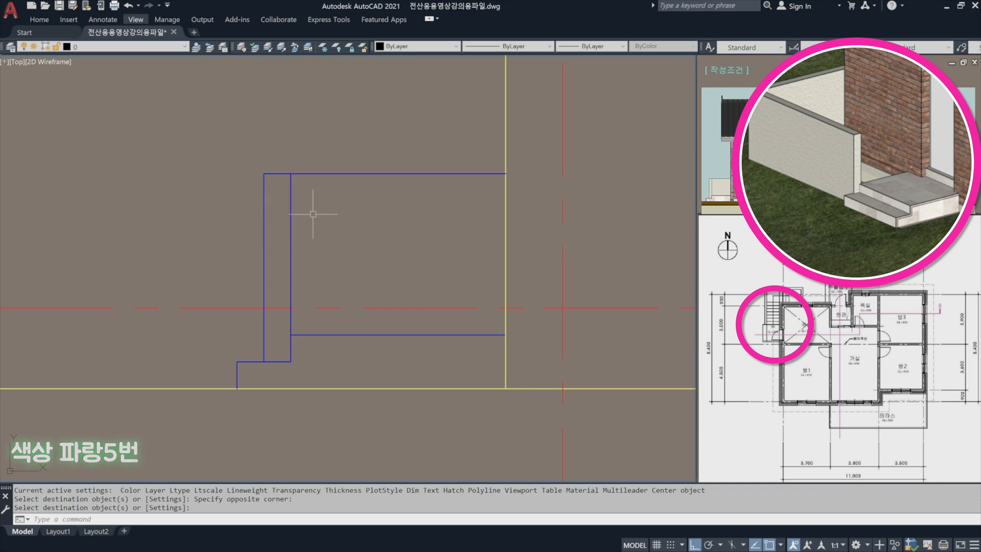
Offset the terrace's top line 900 upward for the railing's top edge.
{"action": "scroll", "coordinate": [316, 210], "scroll_direction": "down", "scroll_amount": 2}
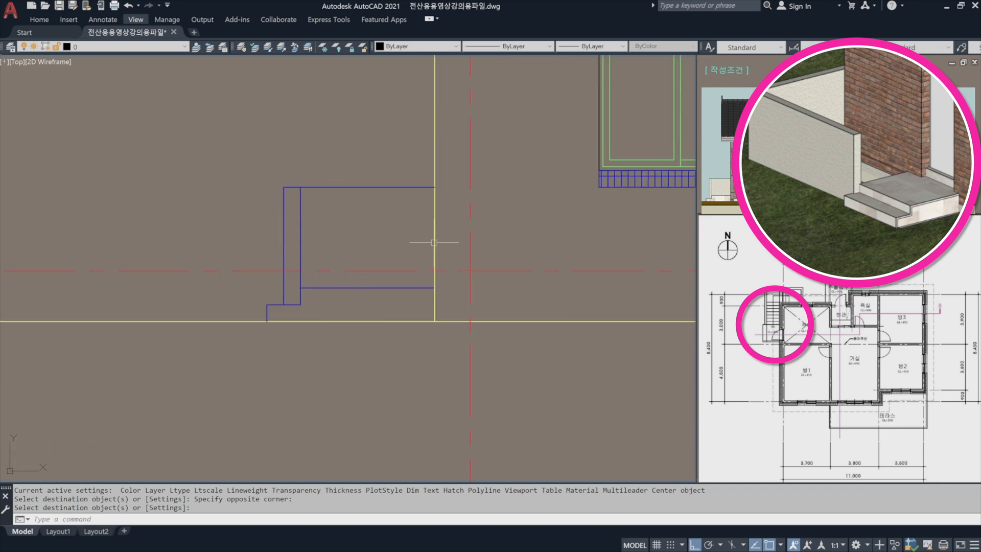
{"action": "scroll", "coordinate": [271, 309], "scroll_direction": "down", "scroll_amount": 4}
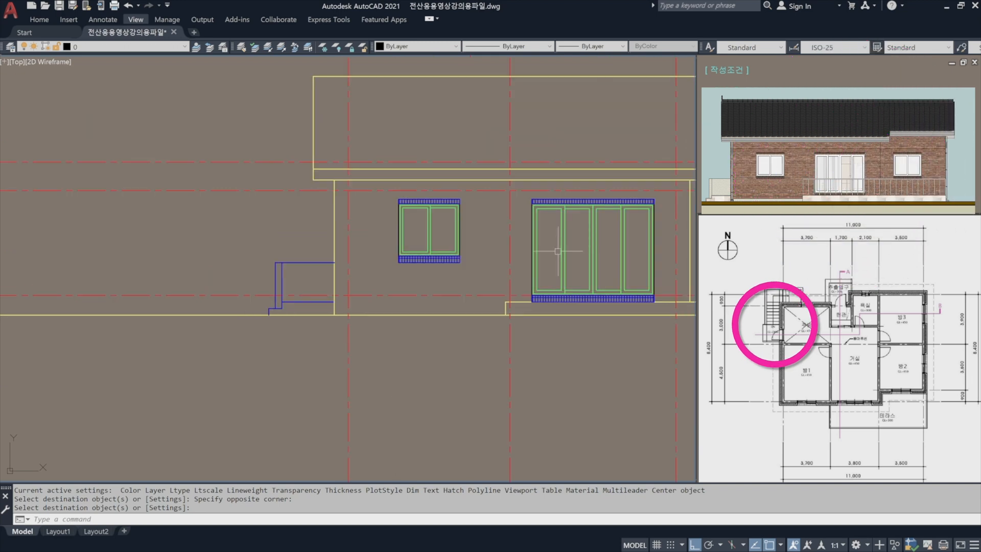
{"action": "scroll", "coordinate": [384, 280], "scroll_direction": "down", "scroll_amount": 2}
{"action": "scroll", "coordinate": [352, 309], "scroll_direction": "up", "scroll_amount": 2}
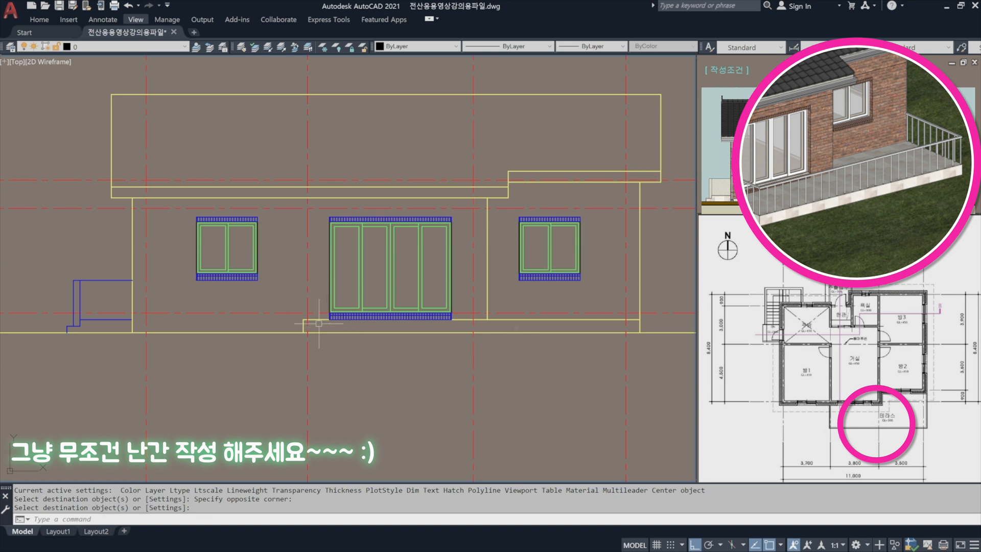
{"action": "scroll", "coordinate": [591, 297], "scroll_direction": "up", "scroll_amount": 2}
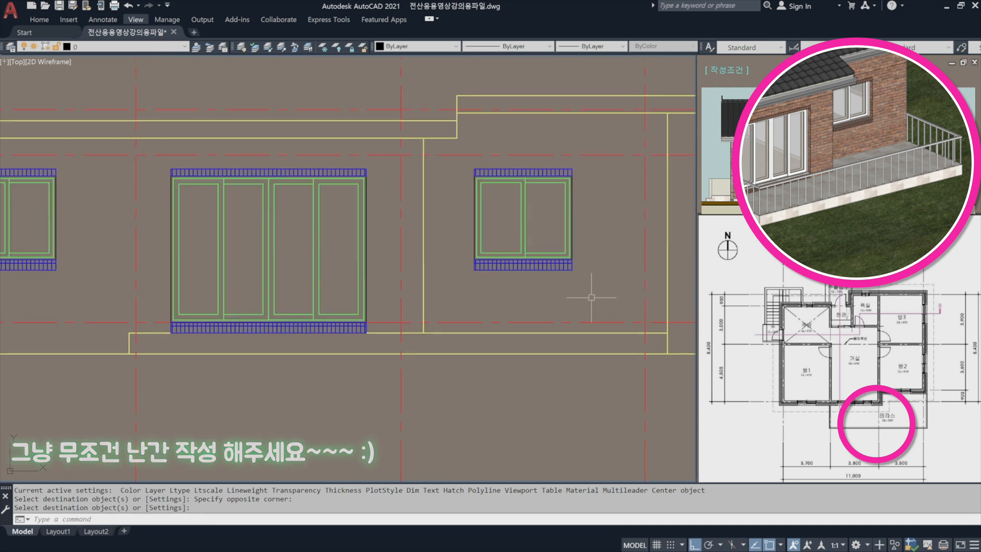
{"action": "middle_click_drag", "start_coordinate": [592, 297], "coordinate": [569, 281]}
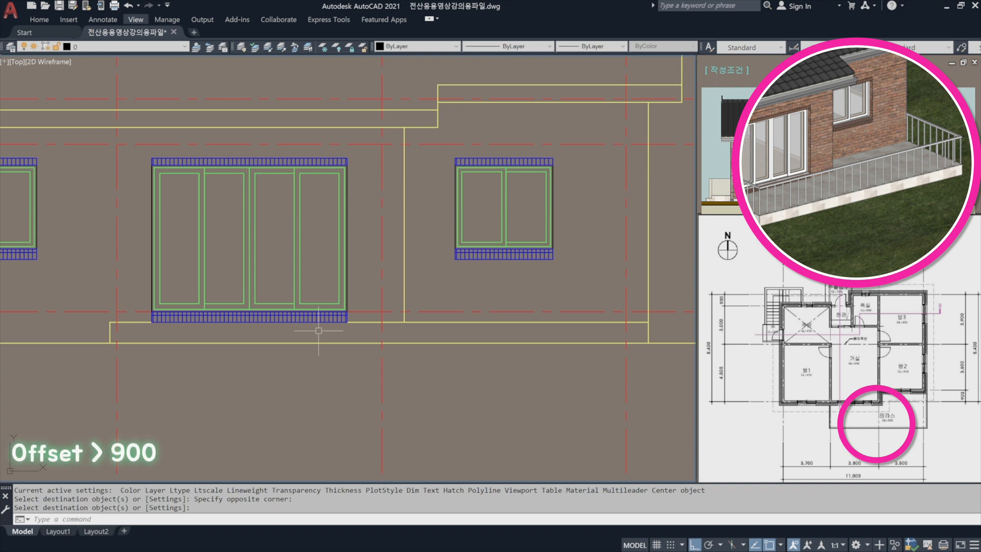
{"action": "type", "text": "o"}
{"action": "key", "text": "Return"}
{"action": "type", "text": "900"}
{"action": "key", "text": "Return"}
{"action": "left_click", "coordinate": [137, 322]}
{"action": "left_click", "coordinate": [424, 269]}
Offset the railing's top line 40 downward to form the handrail.
{"action": "key", "text": "Return"}
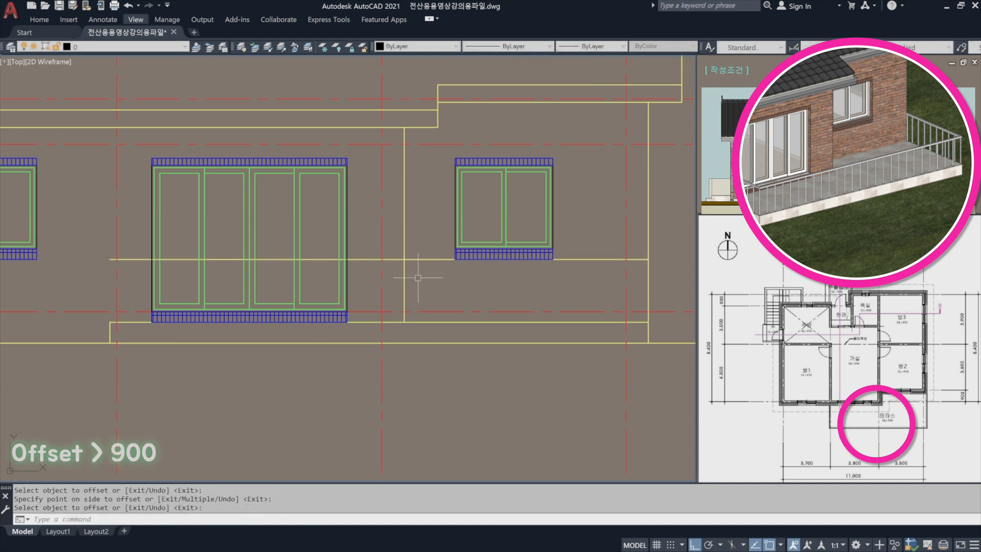
{"action": "type", "text": "o"}
{"action": "key", "text": "Return"}
{"action": "type", "text": "40"}
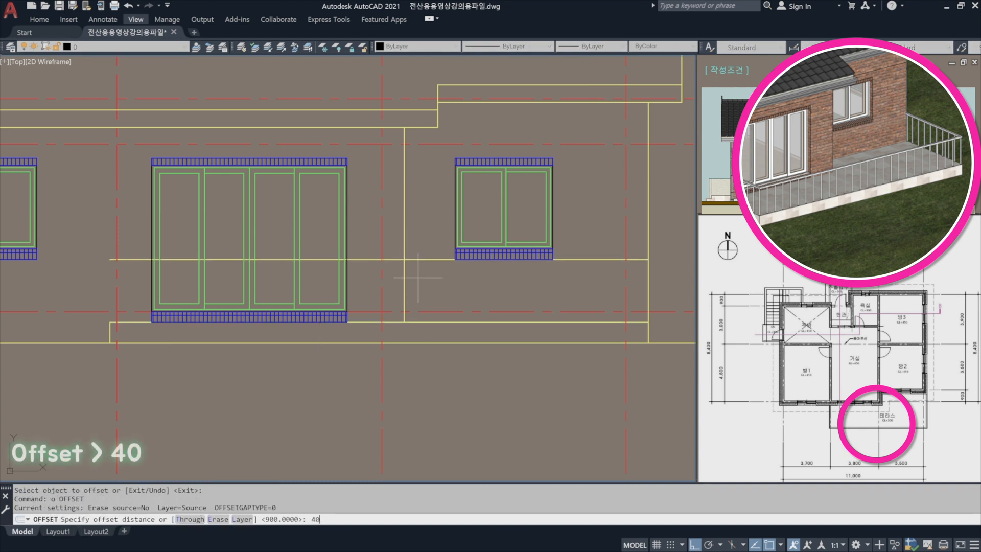
{"action": "key", "text": "Return"}
{"action": "left_click", "coordinate": [421, 261]}
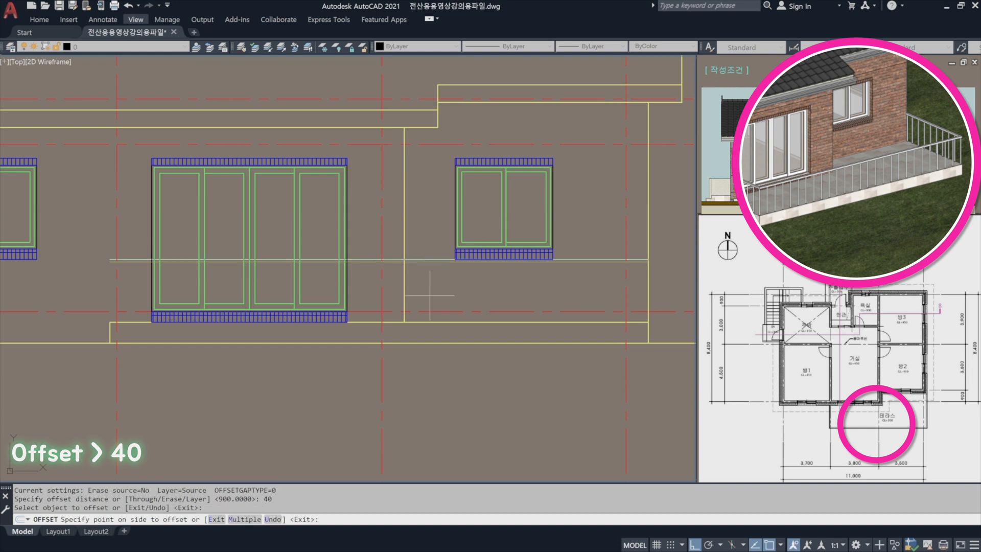
{"action": "left_click", "coordinate": [430, 301]}
{"action": "key", "text": "Return"}
Close the handrail's left end with a short vertical line between its two edges.
{"action": "scroll", "coordinate": [102, 273], "scroll_direction": "up", "scroll_amount": 4}
{"action": "type", "text": "l"}
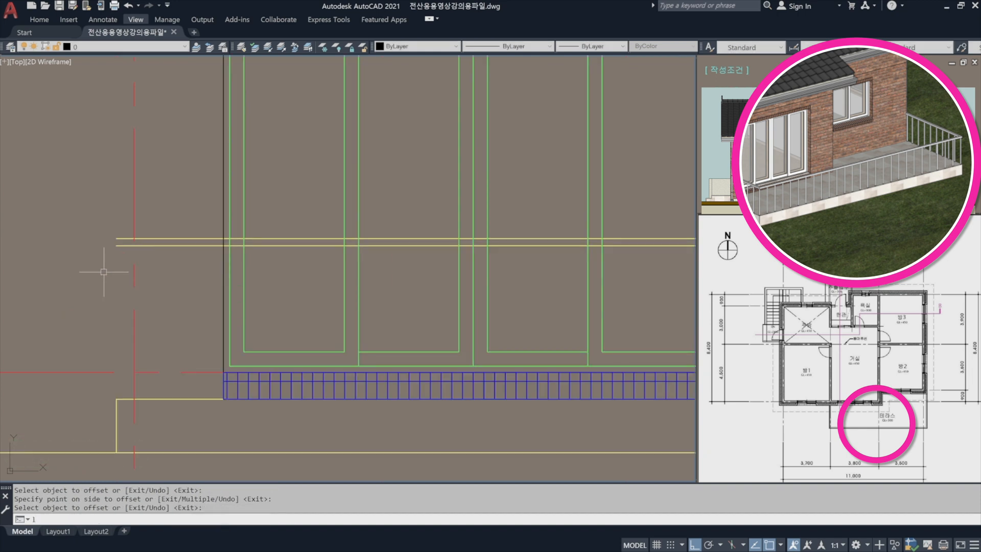
{"action": "key", "text": "Return"}
{"action": "left_click", "coordinate": [117, 245]}
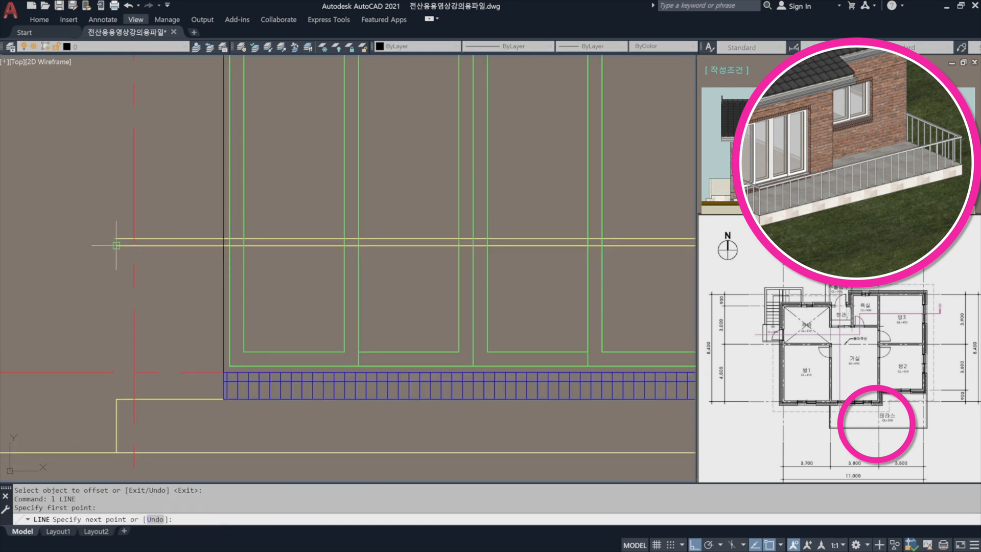
{"action": "left_click", "coordinate": [117, 239]}
{"action": "key", "text": "Return"}
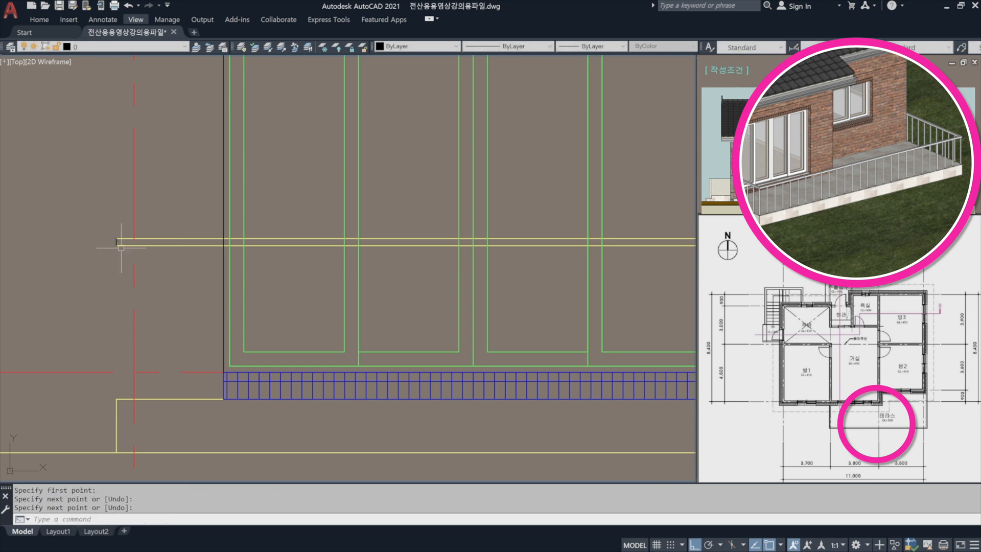
Draw a vertical line from the handrail's lower left corner down to the terrace's top left corner.
{"action": "scroll", "coordinate": [121, 250], "scroll_direction": "up", "scroll_amount": 2}
{"action": "type", "text": "l"}
{"action": "key", "text": "Return"}
{"action": "left_click", "coordinate": [217, 157]}
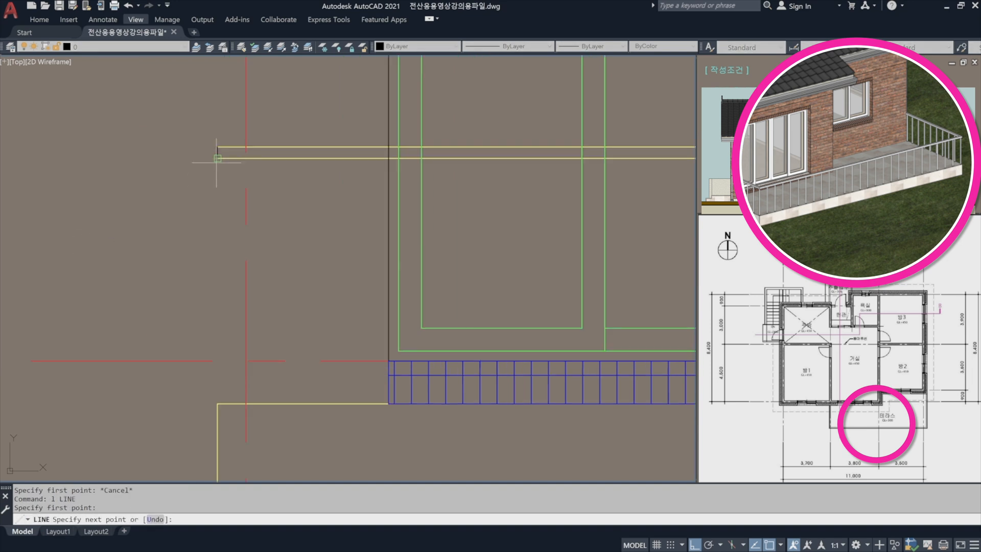
{"action": "left_click", "coordinate": [218, 404]}
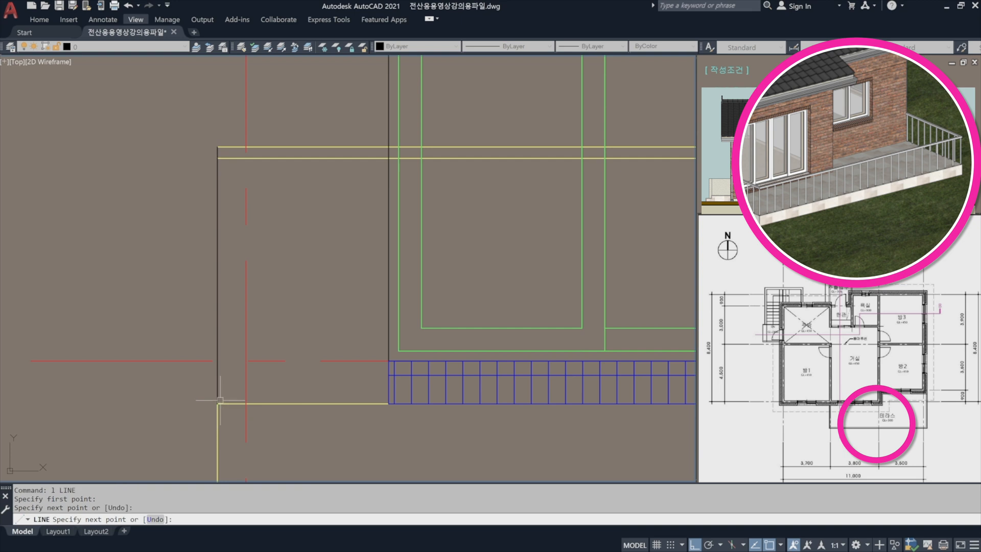
{"action": "key", "text": "Return"}
Offset the vertical line at the terrace's left edge 40 to the right.
{"action": "left_click", "coordinate": [228, 321]}
{"action": "key", "text": "Escape"}
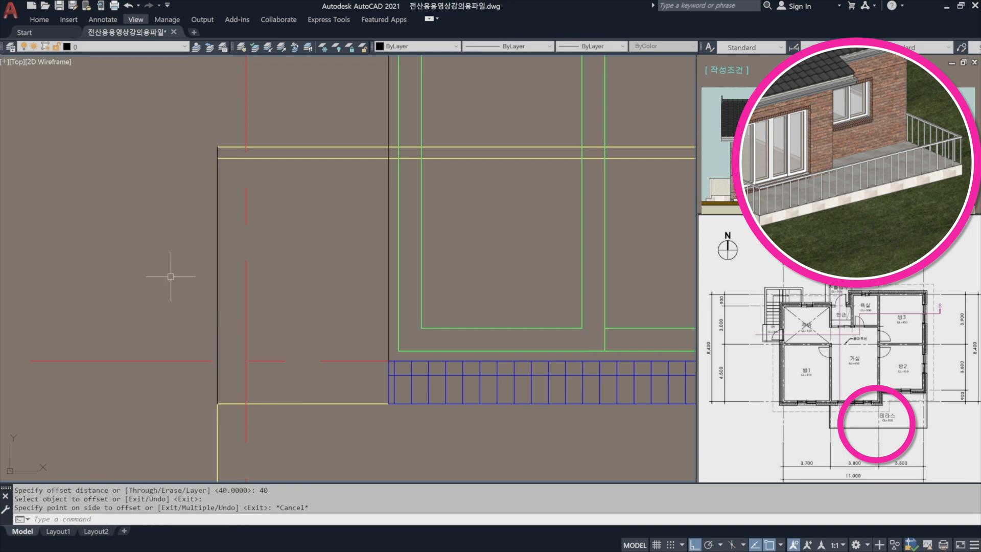
{"action": "key", "text": "Return"}
{"action": "type", "text": "40"}
{"action": "key", "text": "Return"}
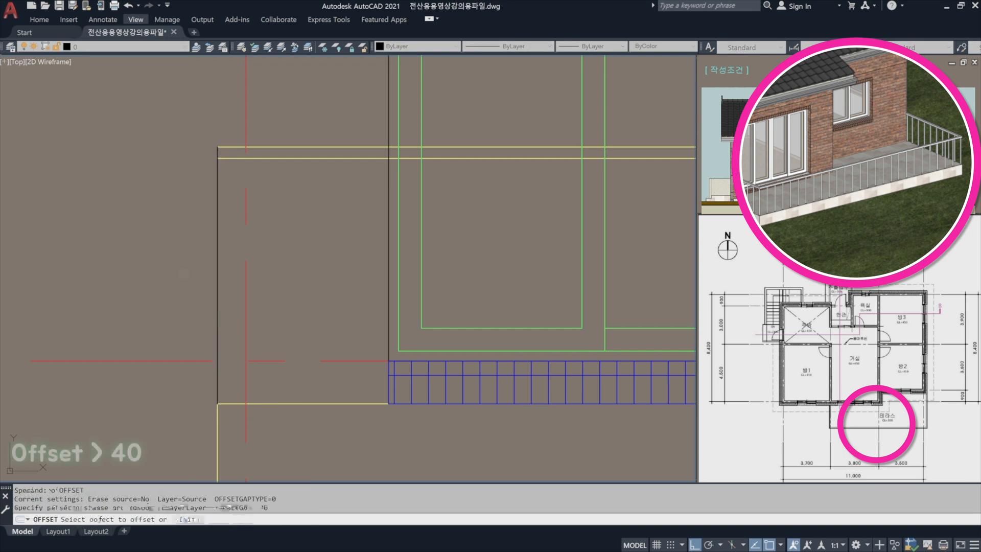
{"action": "left_click", "coordinate": [217, 271]}
{"action": "left_click", "coordinate": [318, 272]}
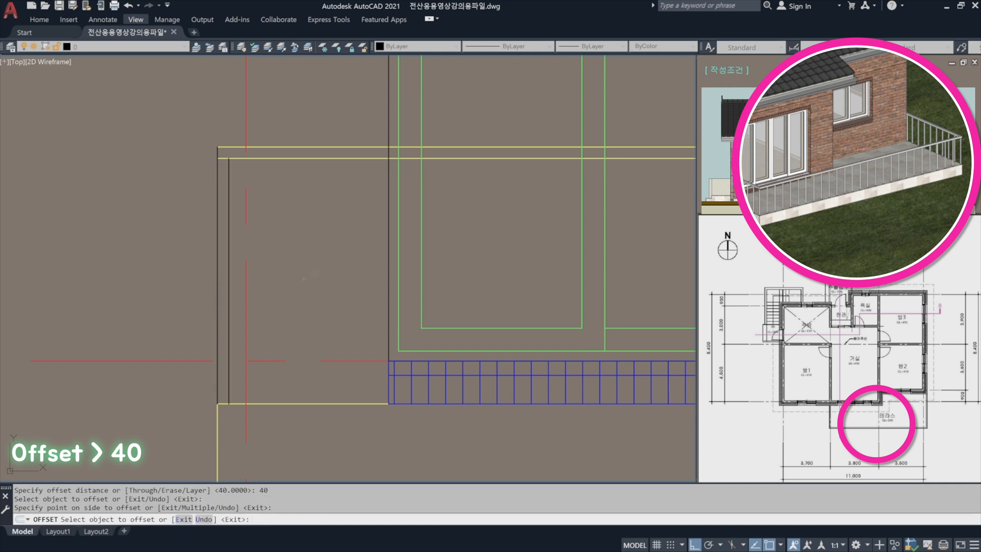
Erase the original vertical line below the handrail's left end, keeping its offset copy.
{"action": "key", "text": "Escape"}
{"action": "type", "text": "e"}
{"action": "key", "text": "Return"}
{"action": "left_click", "coordinate": [217, 279]}
{"action": "key", "text": "Escape"}
{"action": "type", "text": "e"}
{"action": "key", "text": "Return"}
{"action": "left_click", "coordinate": [217, 279]}
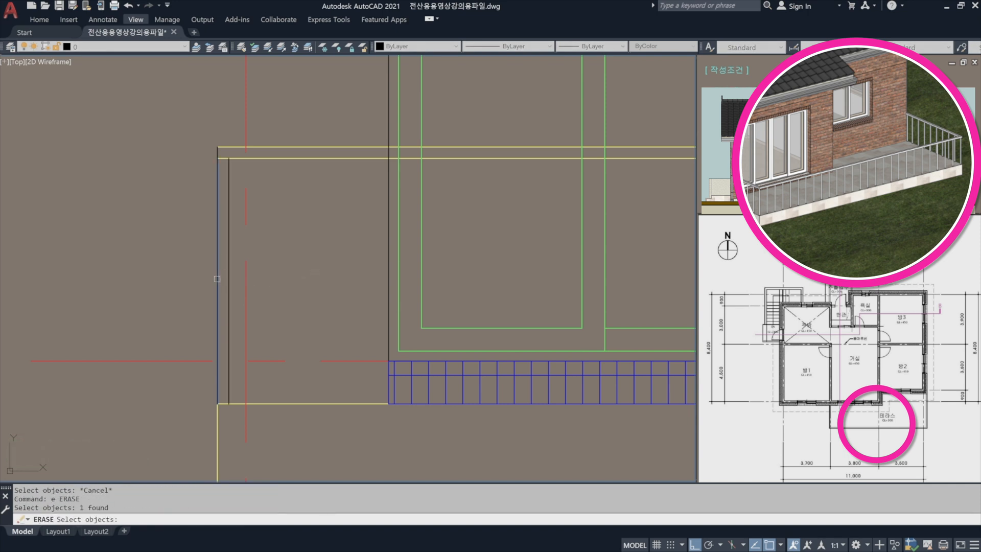
{"action": "key", "text": "Return"}
Offset the remaining vertical post line 10 to each side.
{"action": "type", "text": "o"}
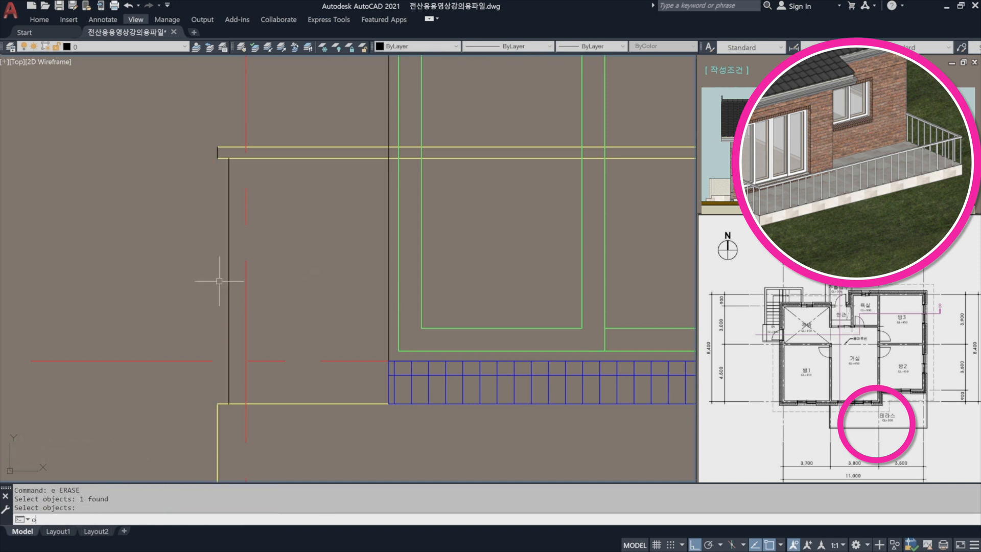
{"action": "key", "text": "Return"}
{"action": "type", "text": "10"}
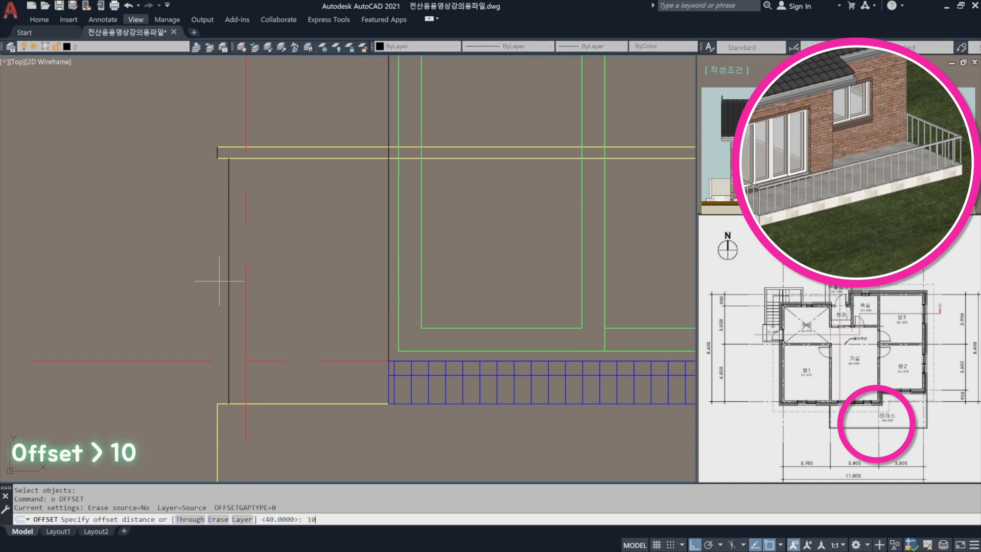
{"action": "key", "text": "Return"}
{"action": "left_click", "coordinate": [228, 264]}
{"action": "left_click", "coordinate": [300, 267]}
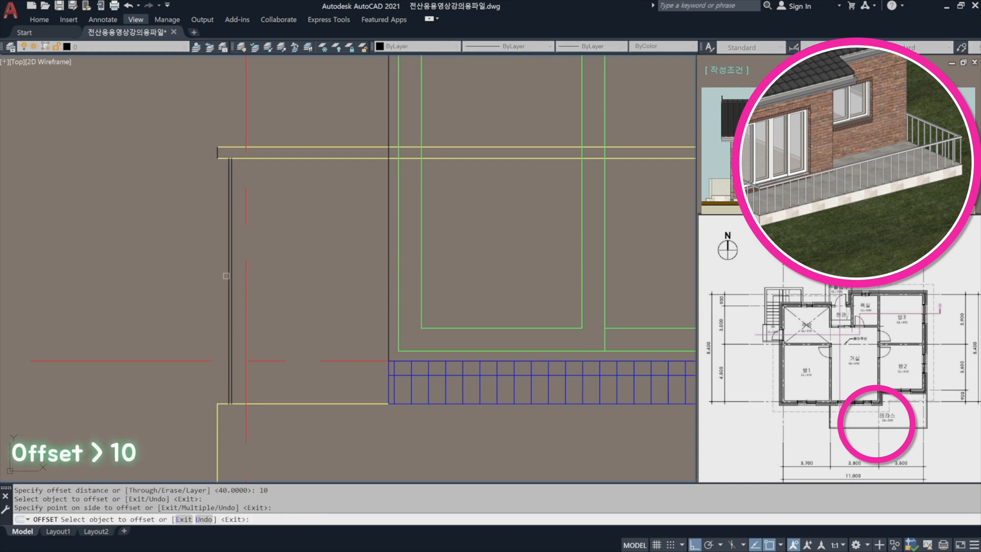
{"action": "left_click", "coordinate": [227, 276]}
{"action": "left_click", "coordinate": [193, 278]}
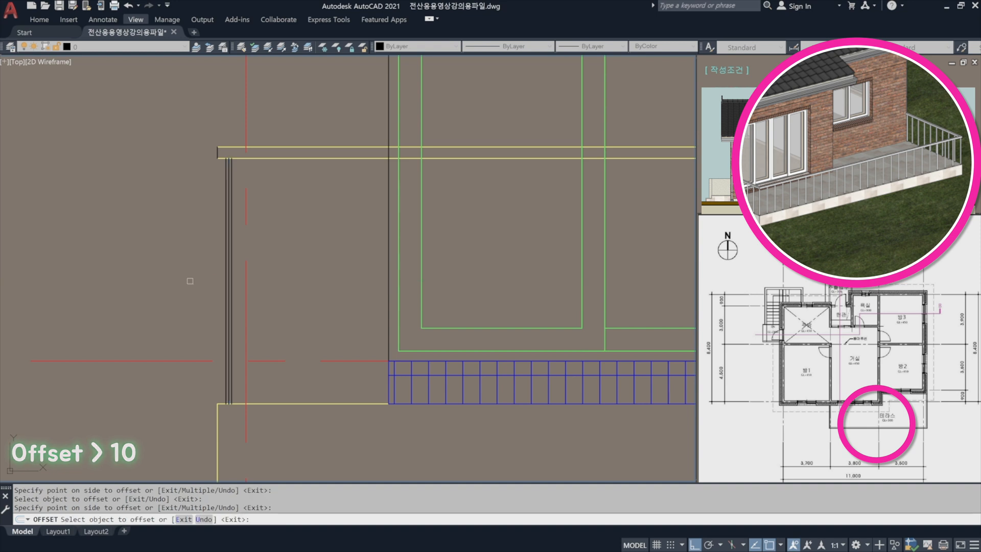
{"action": "key", "text": "Return"}
Erase the post's center line, leaving only its two outer lines.
{"action": "scroll", "coordinate": [223, 283], "scroll_direction": "up", "scroll_amount": 3}
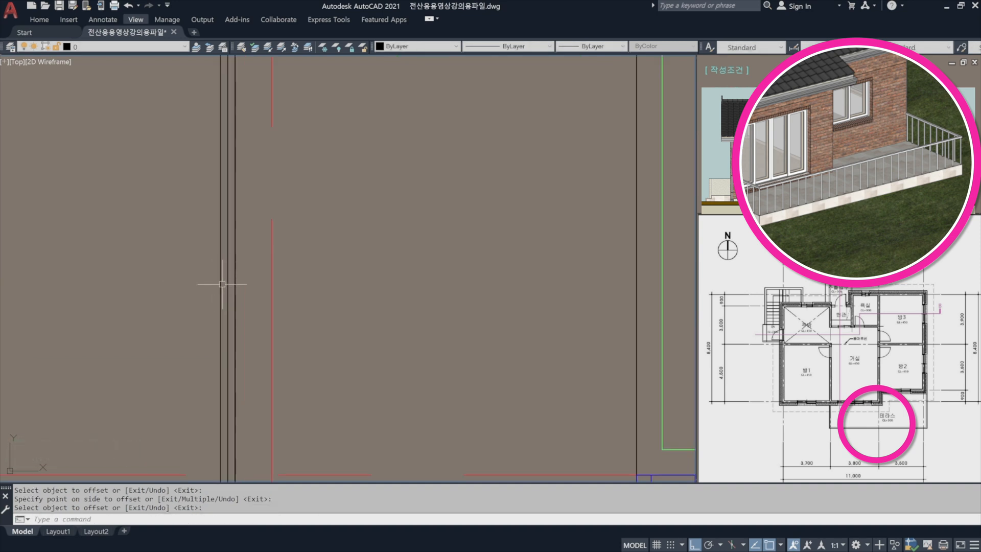
{"action": "type", "text": "e"}
{"action": "key", "text": "Return"}
{"action": "left_click", "coordinate": [228, 285]}
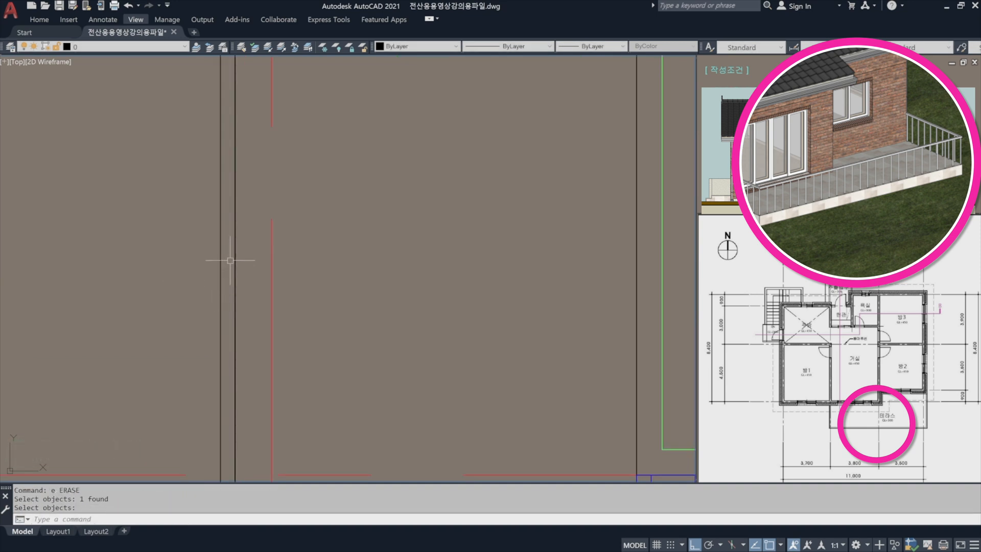
Move the handrail and left post lines to the blue layer 파랑(0.1)-마감선_해지선.
{"action": "scroll", "coordinate": [225, 263], "scroll_direction": "down", "scroll_amount": 2}
{"action": "middle_click_drag", "start_coordinate": [226, 263], "coordinate": [210, 280]}
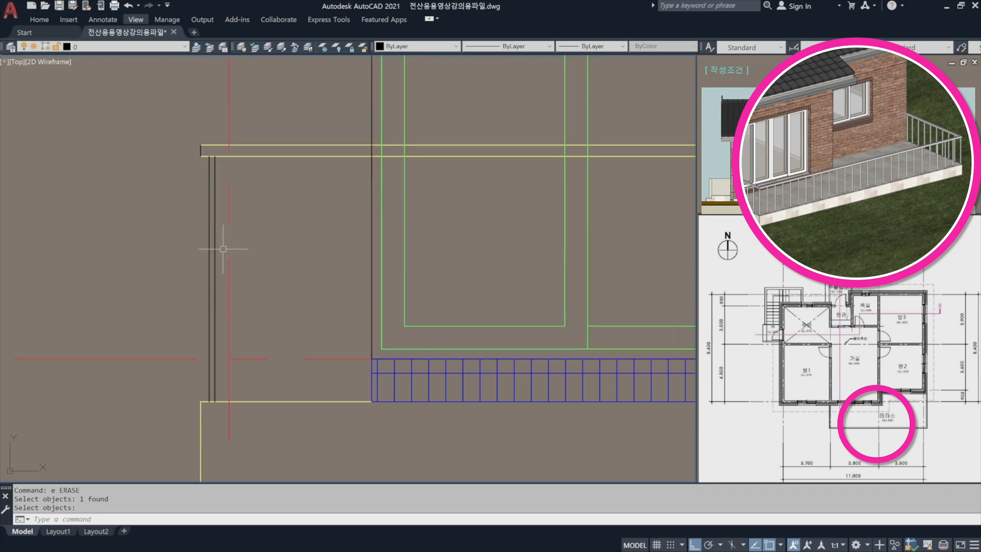
{"action": "left_click", "coordinate": [220, 176]}
{"action": "left_click", "coordinate": [164, 131]}
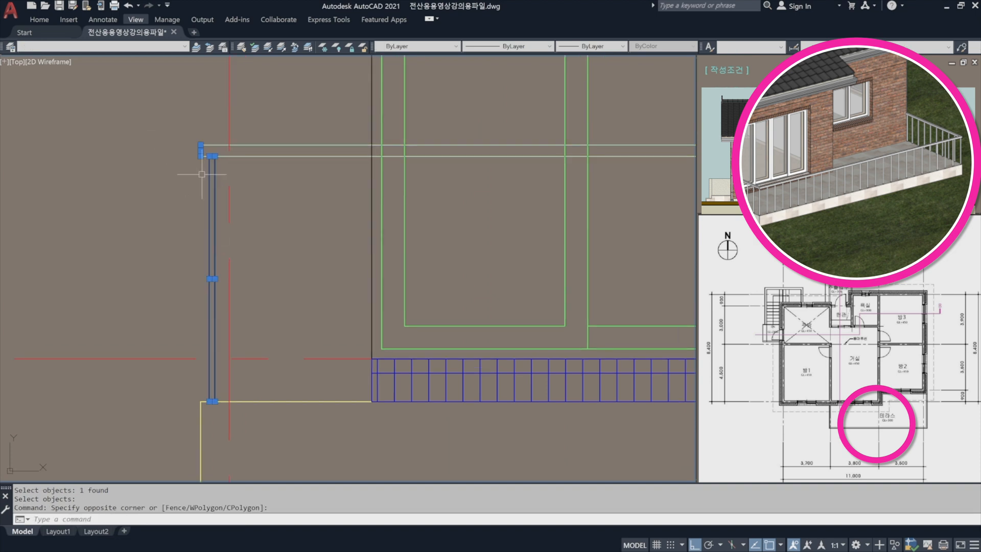
{"action": "left_click", "coordinate": [136, 46]}
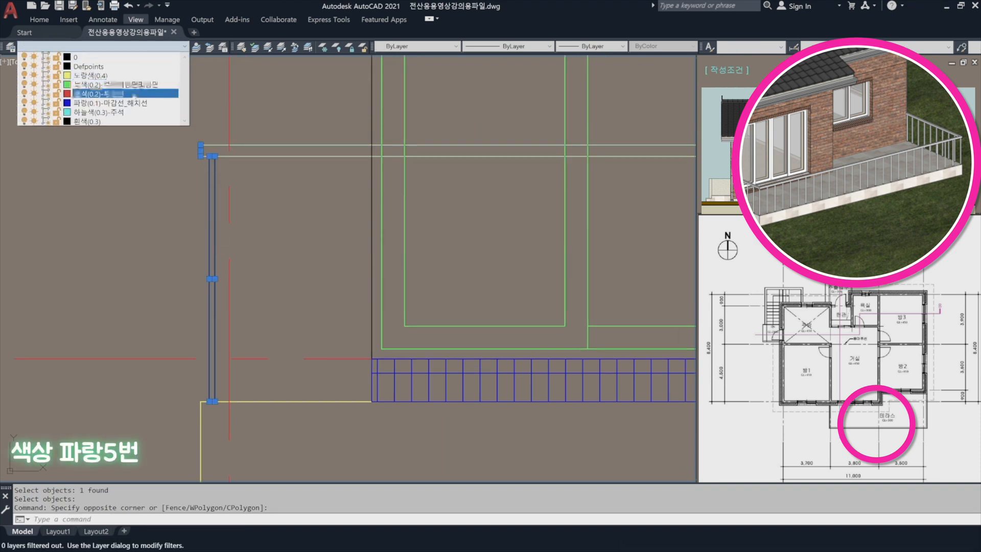
{"action": "left_click", "coordinate": [132, 106]}
{"action": "key", "text": "Escape"}
Mirror the left post's two lines to the handrail's right end about a vertical axis through the handrail's midpoint, keeping the originals.
{"action": "scroll", "coordinate": [158, 132], "scroll_direction": "down", "scroll_amount": 3}
{"action": "middle_click_drag", "start_coordinate": [389, 169], "coordinate": [134, 227]}
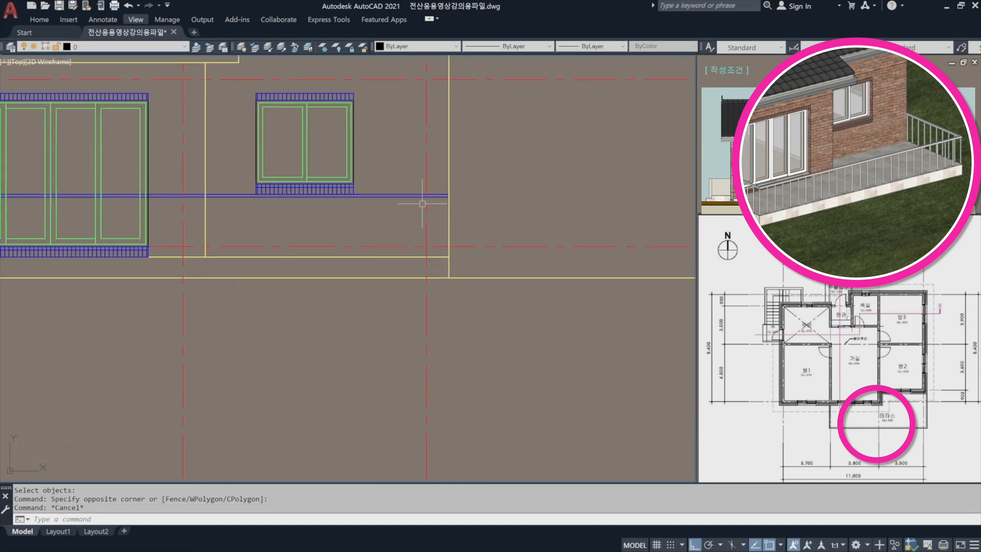
{"action": "scroll", "coordinate": [430, 204], "scroll_direction": "up", "scroll_amount": 1}
{"action": "middle_click_drag", "start_coordinate": [337, 222], "coordinate": [683, 211]}
{"action": "scroll", "coordinate": [136, 233], "scroll_direction": "up", "scroll_amount": 1}
{"action": "middle_click_drag", "start_coordinate": [136, 233], "coordinate": [465, 245]}
{"action": "type", "text": "mi"}
{"action": "key", "text": "space"}
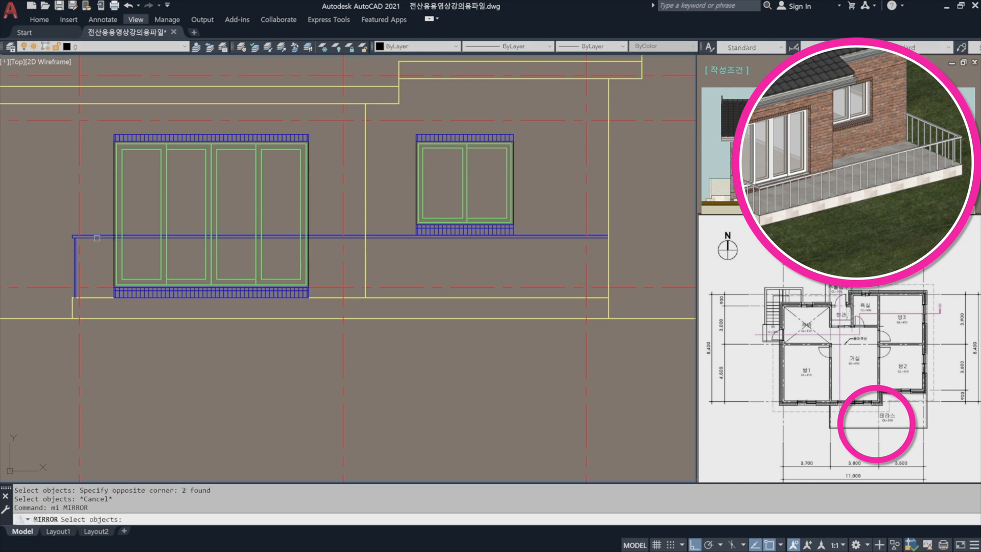
{"action": "scroll", "coordinate": [63, 262], "scroll_direction": "up", "scroll_amount": 4}
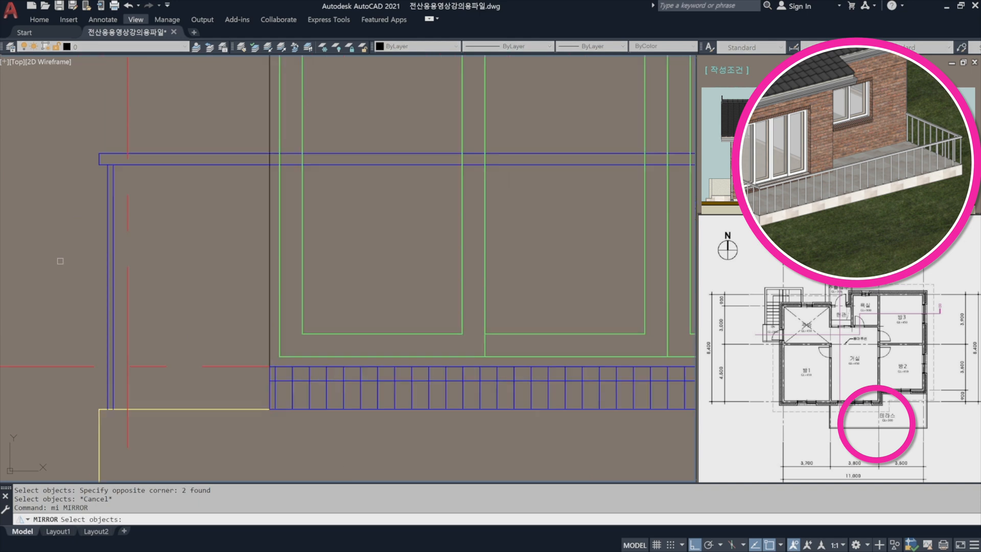
{"action": "left_click", "coordinate": [149, 254]}
{"action": "left_click", "coordinate": [110, 247]}
{"action": "scroll", "coordinate": [94, 225], "scroll_direction": "down", "scroll_amount": 5}
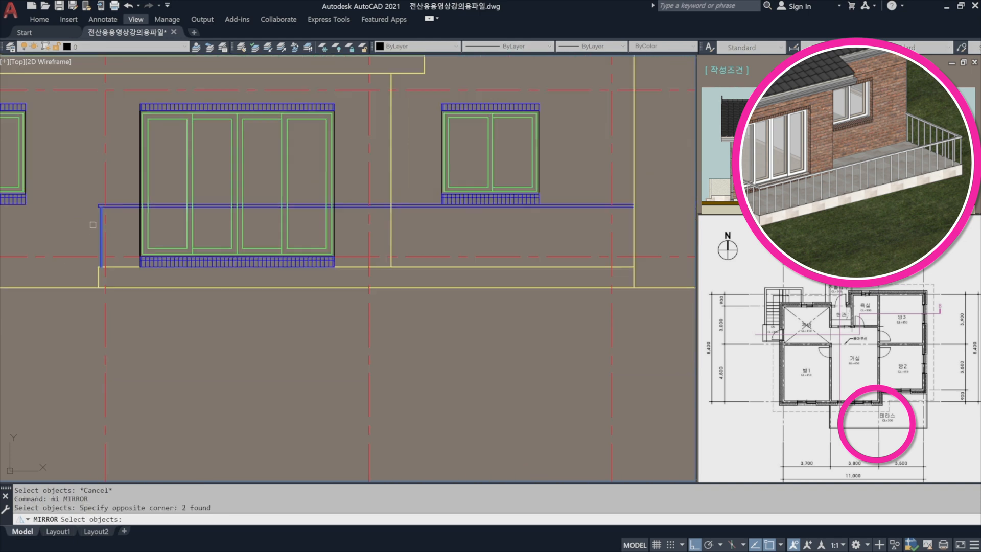
{"action": "key", "text": "space"}
{"action": "scroll", "coordinate": [358, 207], "scroll_direction": "up", "scroll_amount": 6}
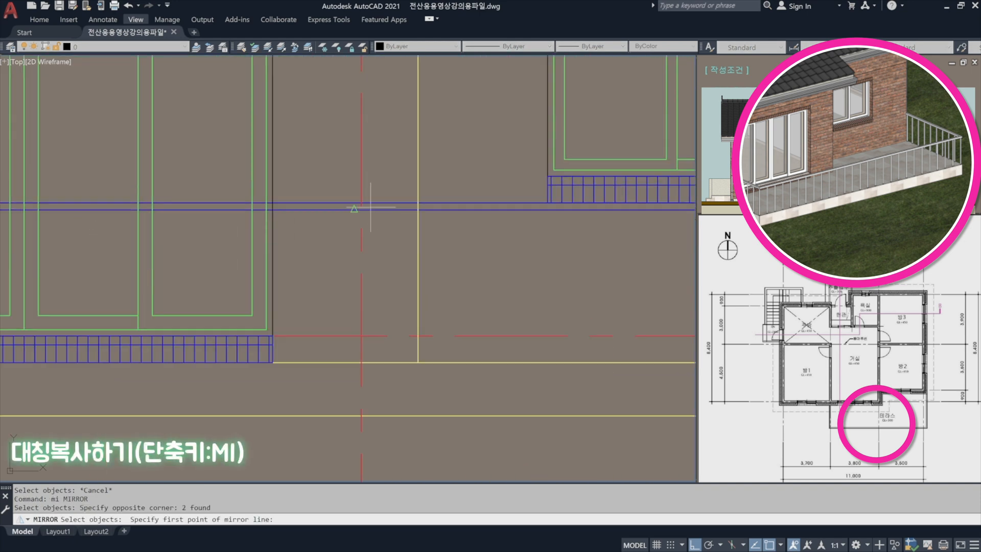
{"action": "left_click", "coordinate": [365, 205]}
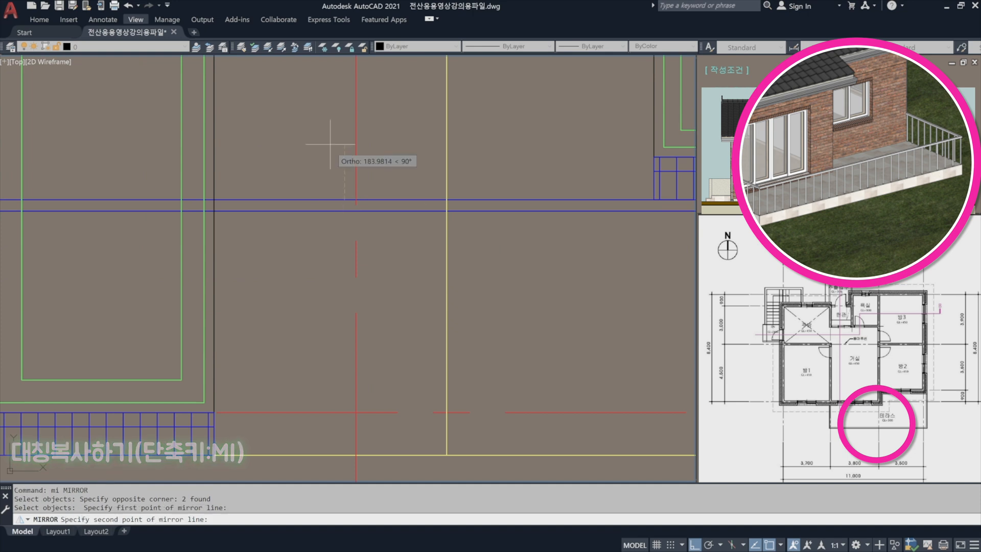
{"action": "left_click", "coordinate": [328, 106]}
{"action": "scroll", "coordinate": [533, 176], "scroll_direction": "down", "scroll_amount": 6}
{"action": "middle_click_drag", "start_coordinate": [533, 176], "coordinate": [390, 208]}
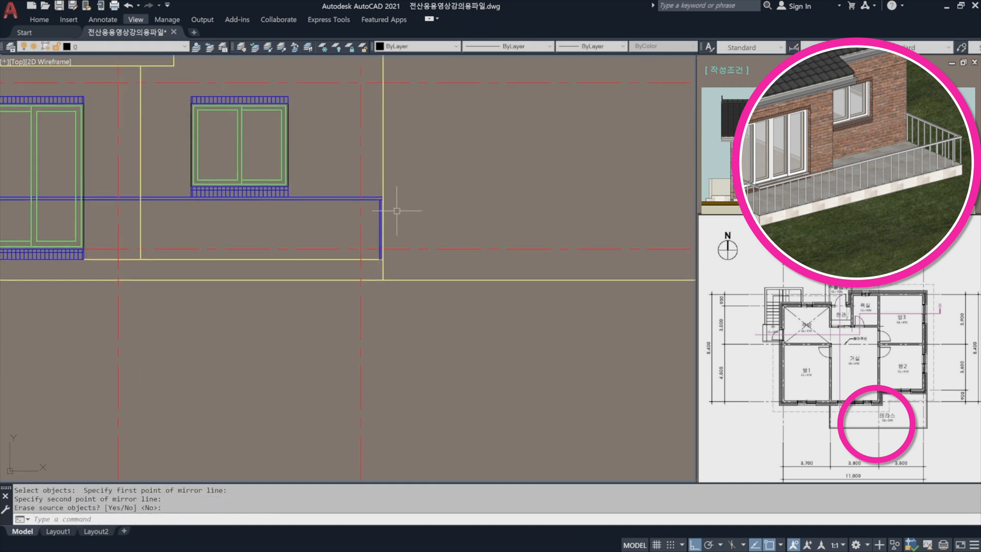
{"action": "scroll", "coordinate": [389, 207], "scroll_direction": "up", "scroll_amount": 5}
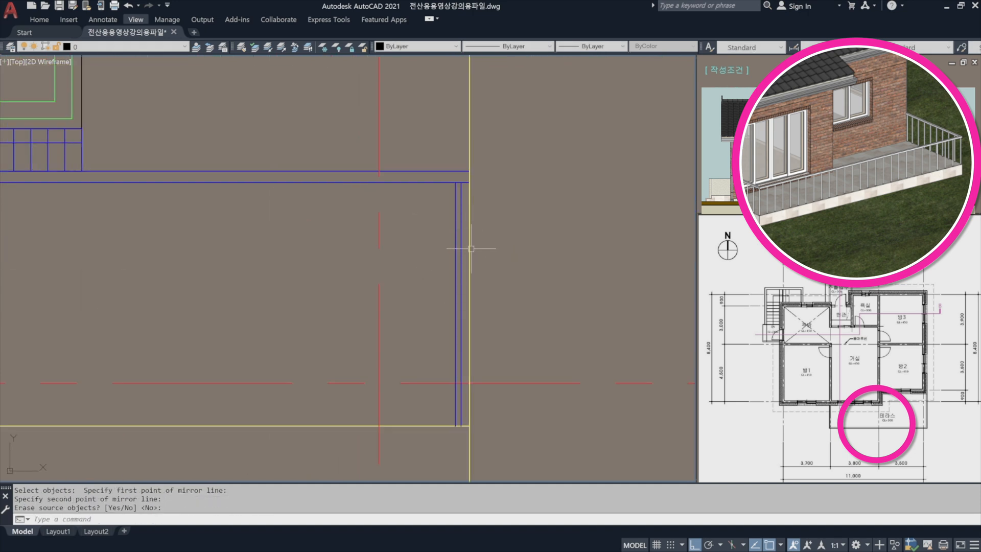
Create a rectangular array from the two vertical lines of the post at the handrail's left end.
{"action": "scroll", "coordinate": [559, 219], "scroll_direction": "down", "scroll_amount": 6}
{"action": "scroll", "coordinate": [369, 242], "scroll_direction": "up", "scroll_amount": 2}
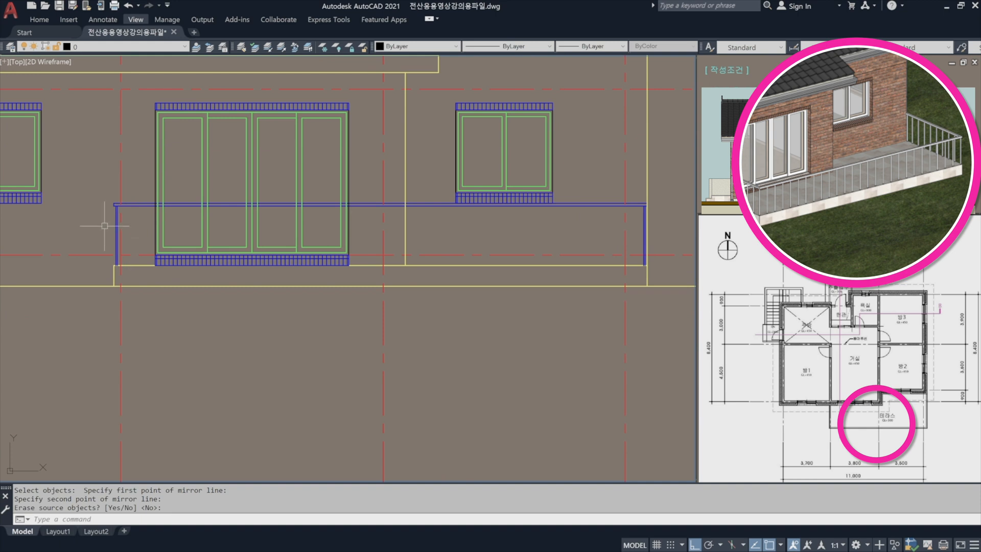
{"action": "scroll", "coordinate": [115, 230], "scroll_direction": "up", "scroll_amount": 4}
{"action": "scroll", "coordinate": [116, 230], "scroll_direction": "up", "scroll_amount": 4}
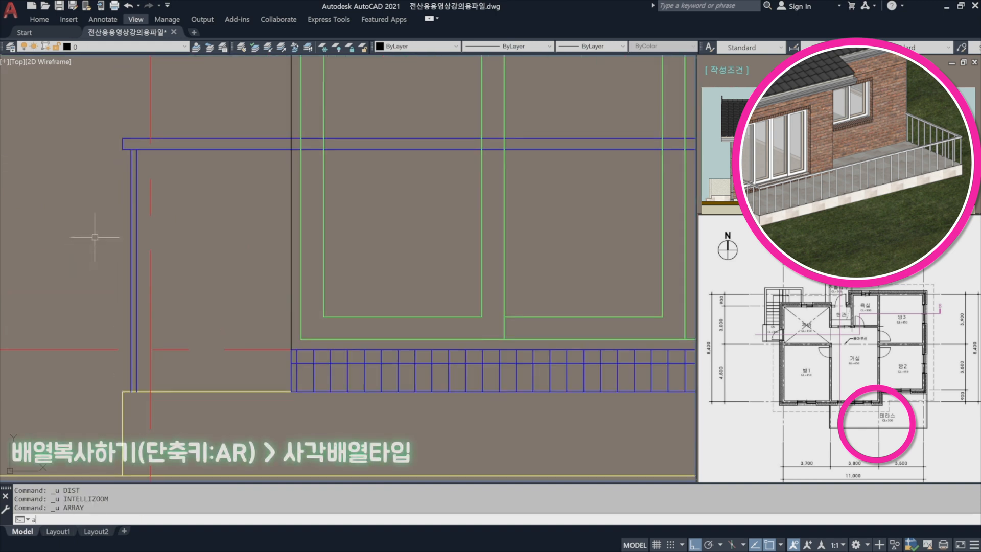
{"action": "type", "text": "r ARRAY"}
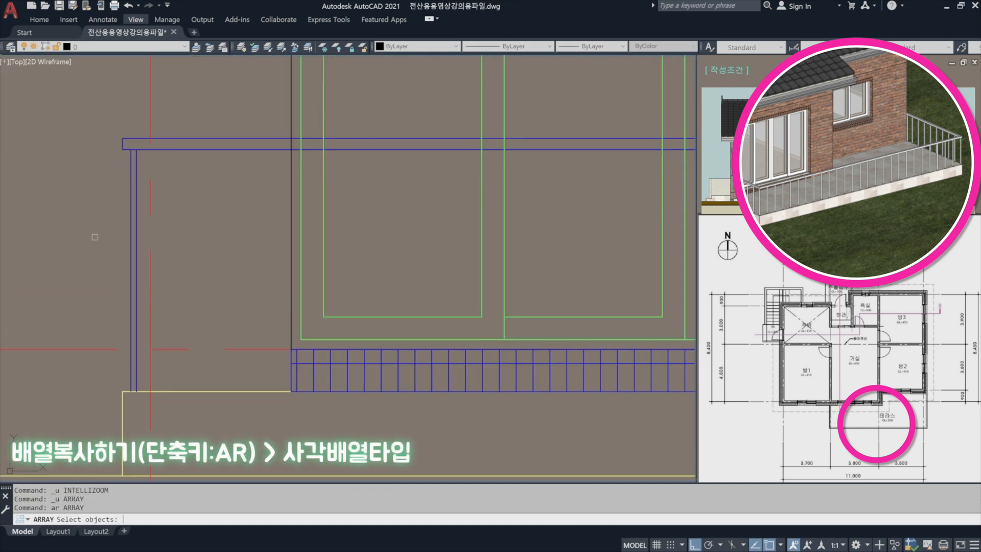
{"action": "key", "text": "Return"}
{"action": "left_click", "coordinate": [140, 237]}
{"action": "left_click", "coordinate": [111, 227]}
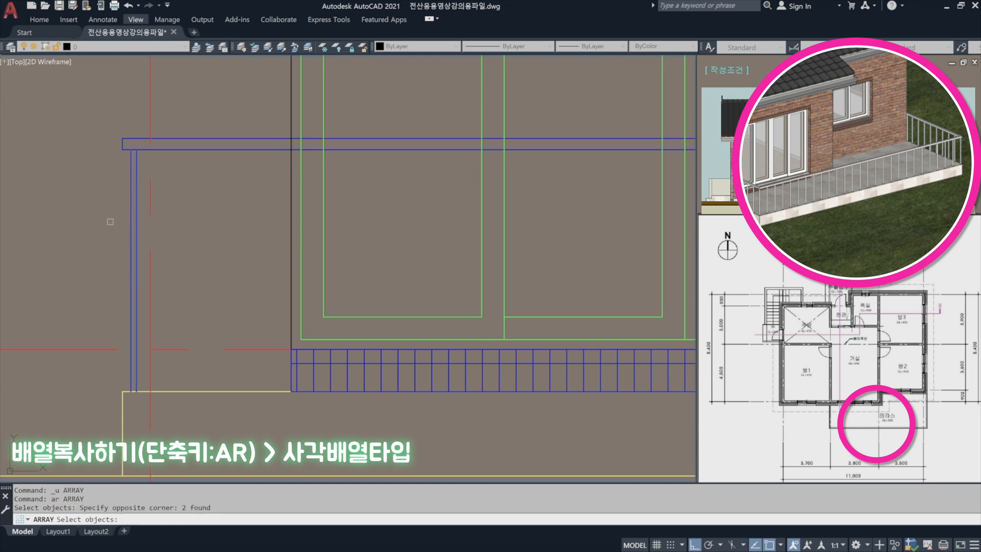
{"action": "scroll", "coordinate": [111, 227], "scroll_direction": "down", "scroll_amount": 4}
{"action": "key", "text": "Return"}
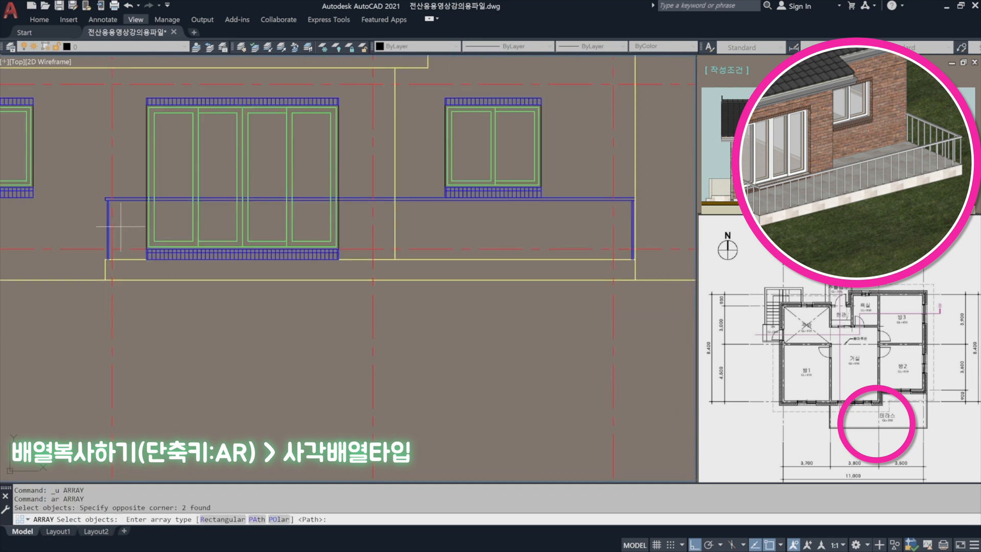
{"action": "type", "text": "r"}
{"action": "key", "text": "Return"}
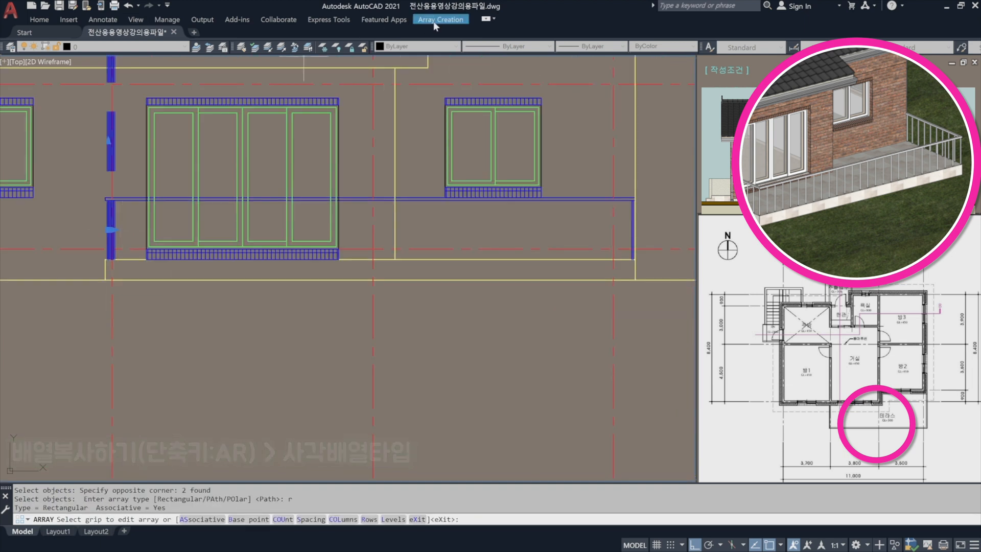
Set the post array to 1 row and 30 columns.
{"action": "left_click", "coordinate": [433, 20]}
{"action": "left_click", "coordinate": [240, 32]}
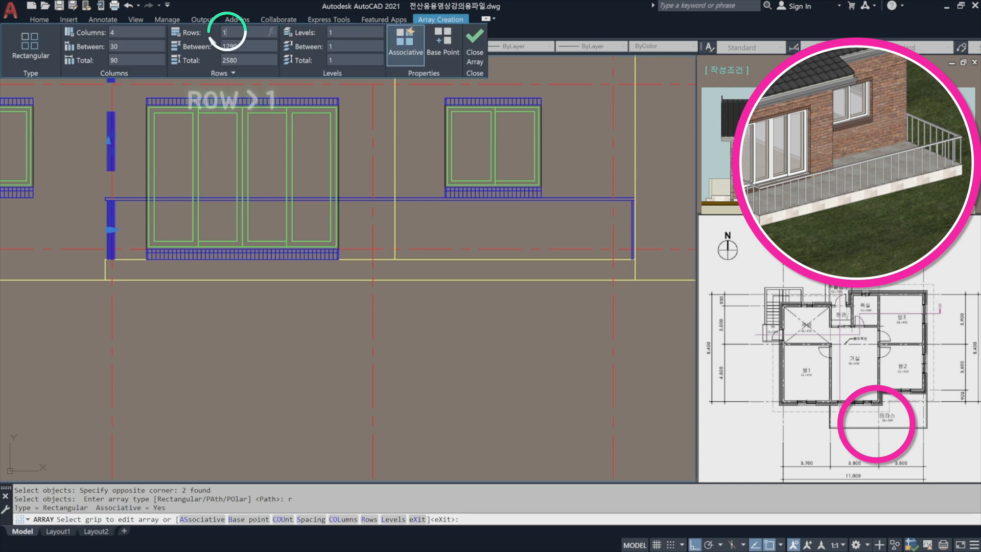
{"action": "key", "text": "Return"}
{"action": "left_click", "coordinate": [94, 33]}
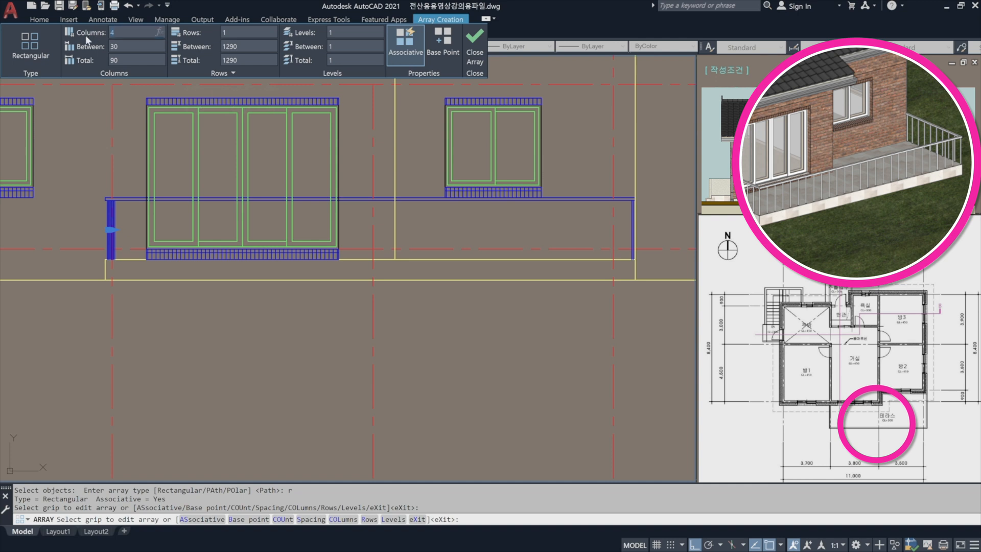
{"action": "type", "text": "30"}
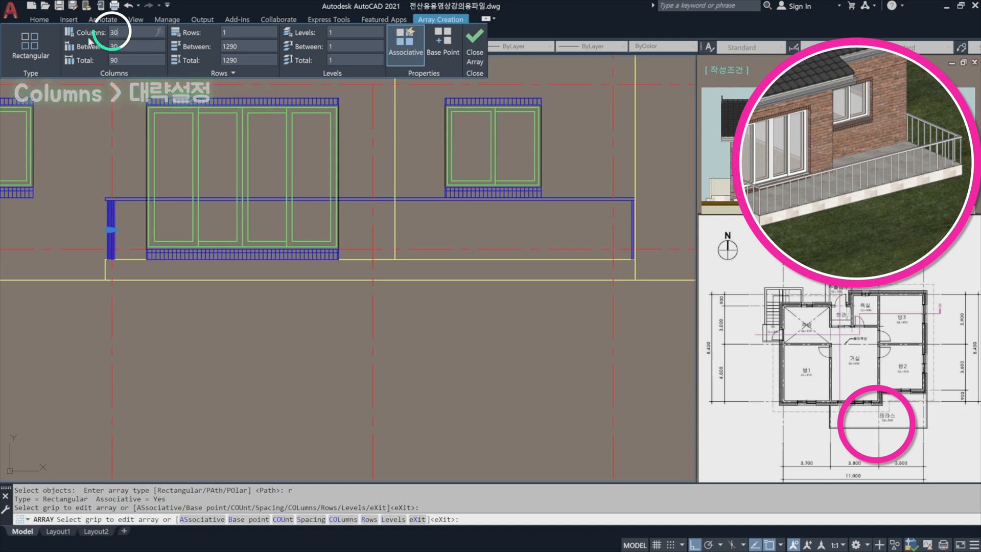
{"action": "key", "text": "Return"}
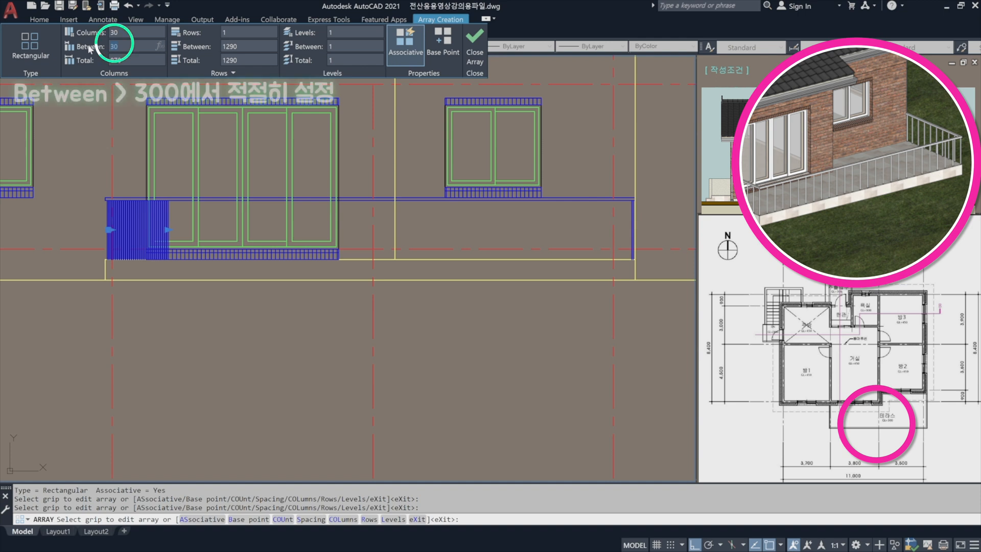
Try column spacings of 300 and 290 for the post array.
{"action": "type", "text": "300"}
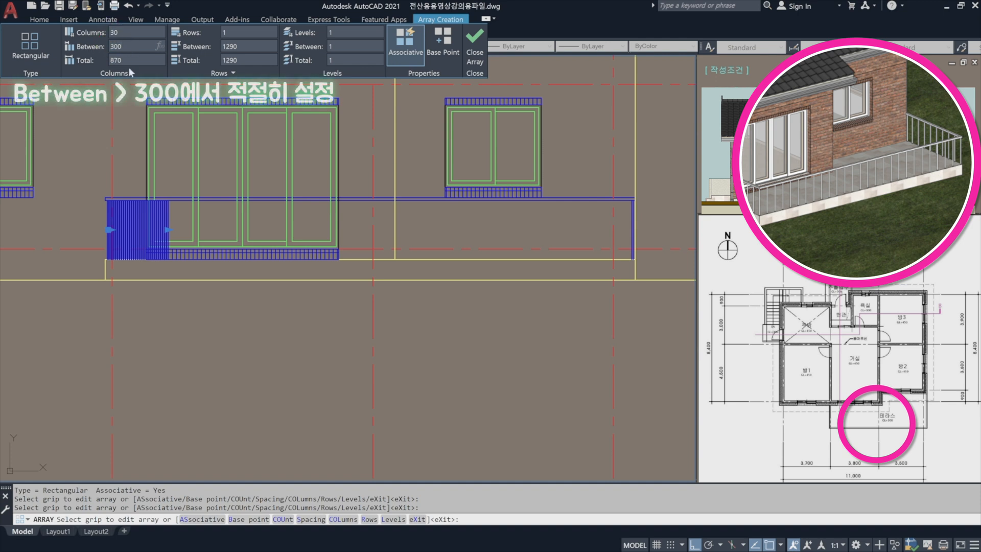
{"action": "key", "text": "Return"}
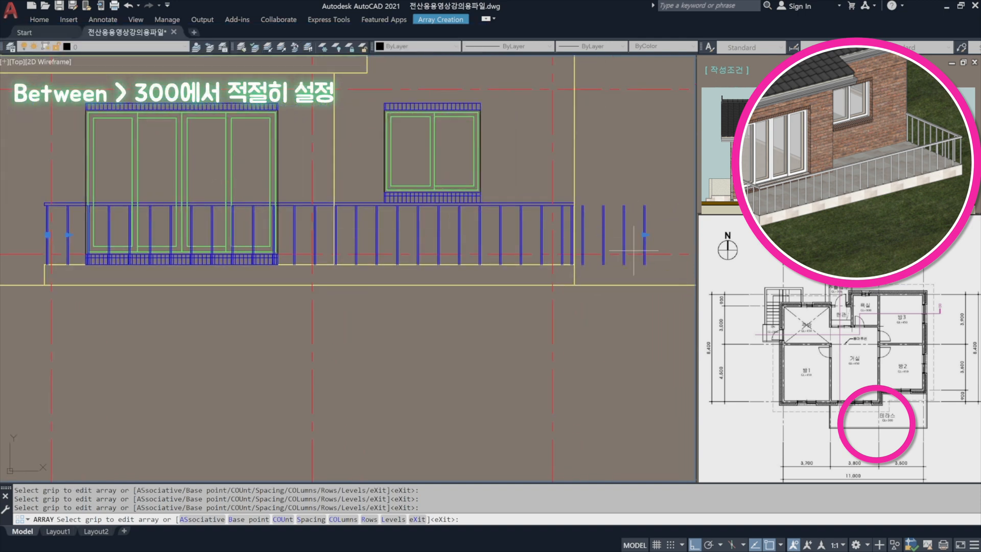
{"action": "left_click", "coordinate": [442, 20]}
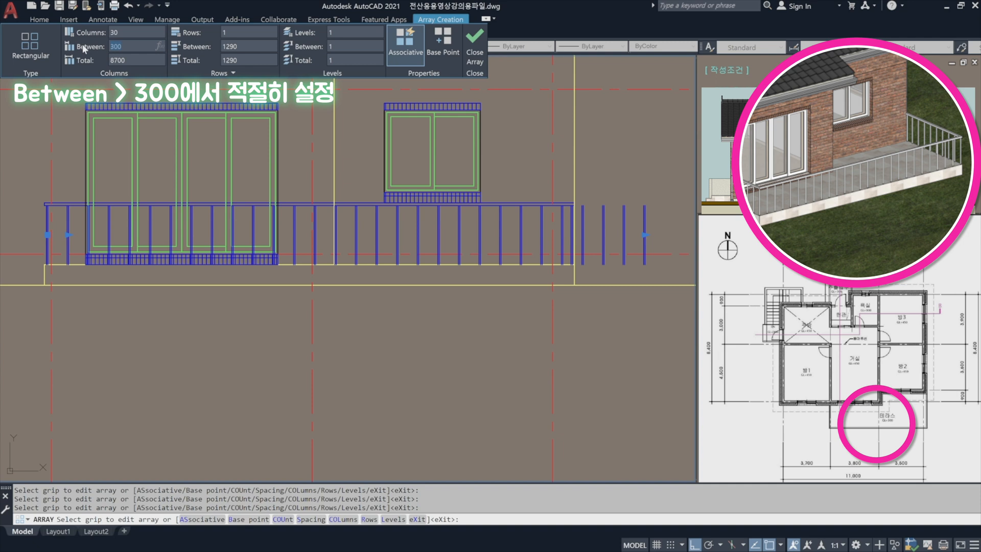
{"action": "type", "text": "290"}
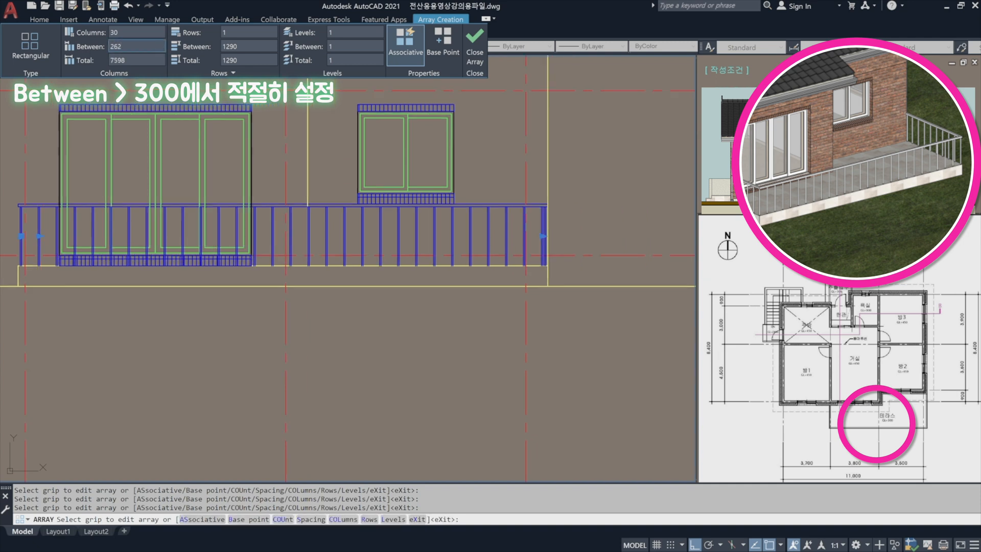
Set the post array's column spacing to 263.
{"action": "left_click_drag", "start_coordinate": [125, 46], "coordinate": [63, 47]}
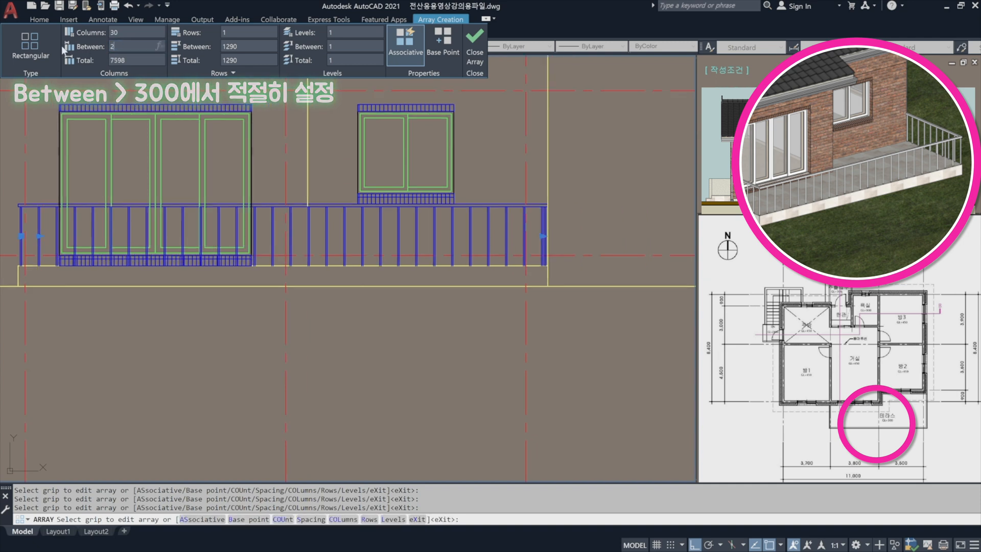
{"action": "type", "text": "263"}
{"action": "key", "text": "Return"}
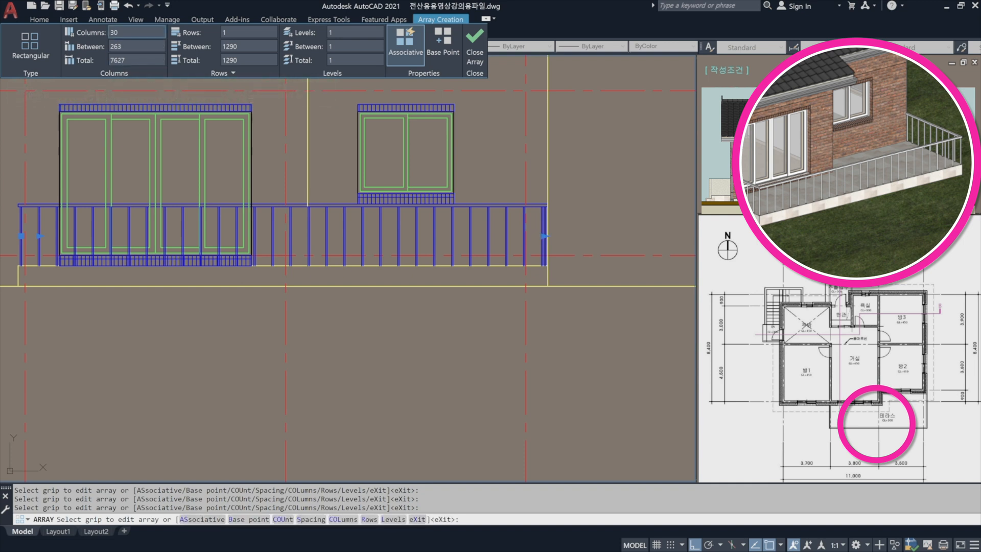
Set the post array to 29 columns, check the spacing at the right end post, and finish the array.
{"action": "type", "text": "29"}
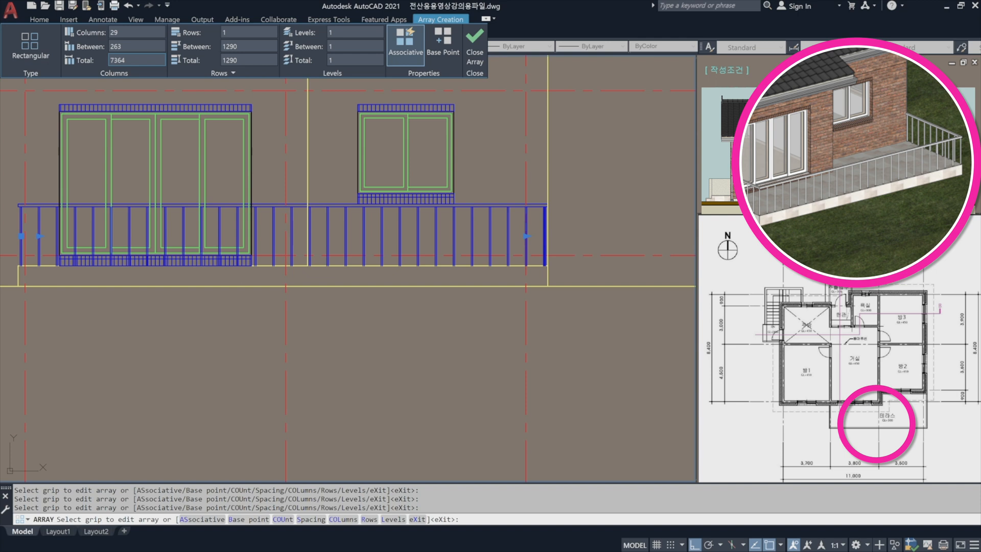
{"action": "key", "text": "Return"}
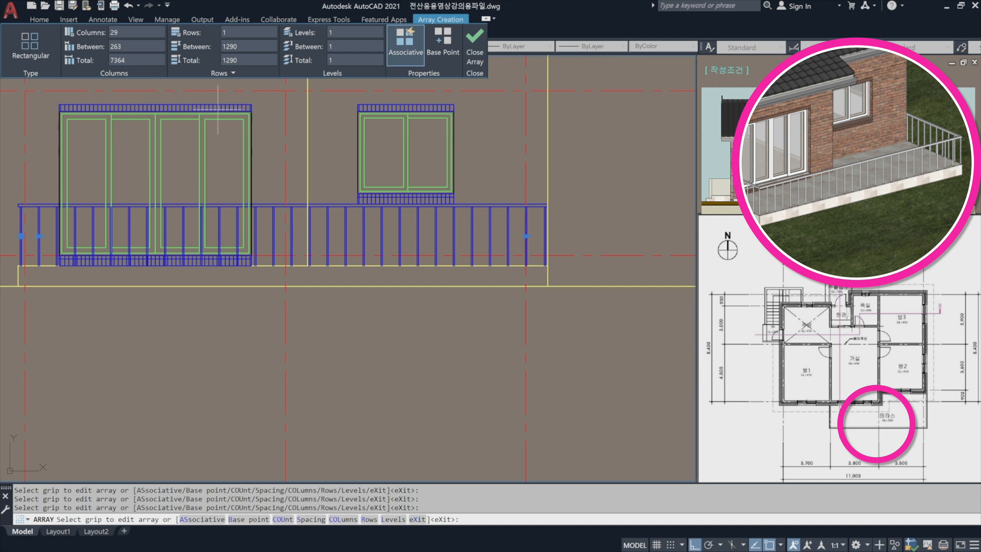
{"action": "scroll", "coordinate": [542, 238], "scroll_direction": "up", "scroll_amount": 6}
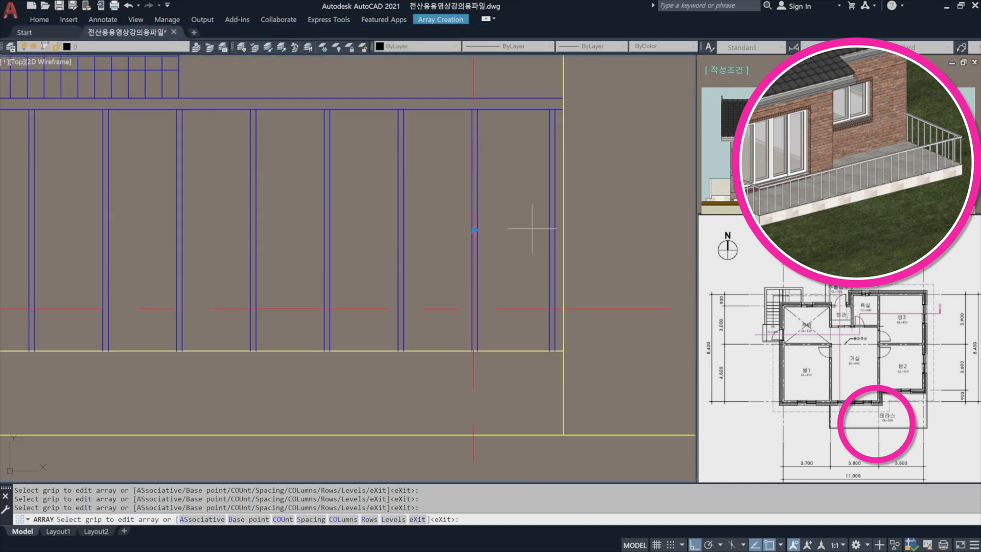
{"action": "scroll", "coordinate": [514, 184], "scroll_direction": "down", "scroll_amount": 6}
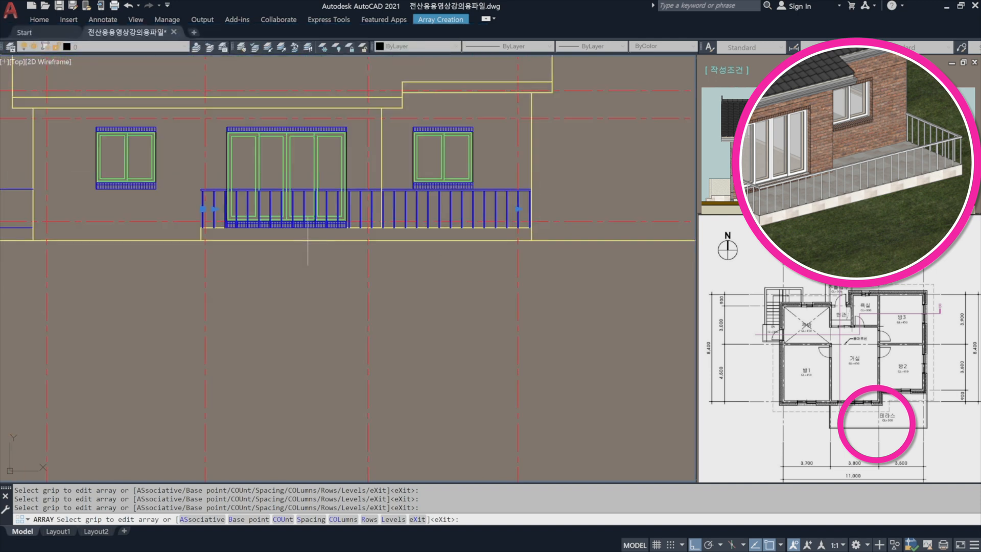
{"action": "scroll", "coordinate": [352, 239], "scroll_direction": "up", "scroll_amount": 3}
{"action": "key", "text": "Escape"}
Trim the terrace door's right edge lines between the two handrail lines, using both handrail lines as cutting edges.
{"action": "scroll", "coordinate": [163, 170], "scroll_direction": "up", "scroll_amount": 4}
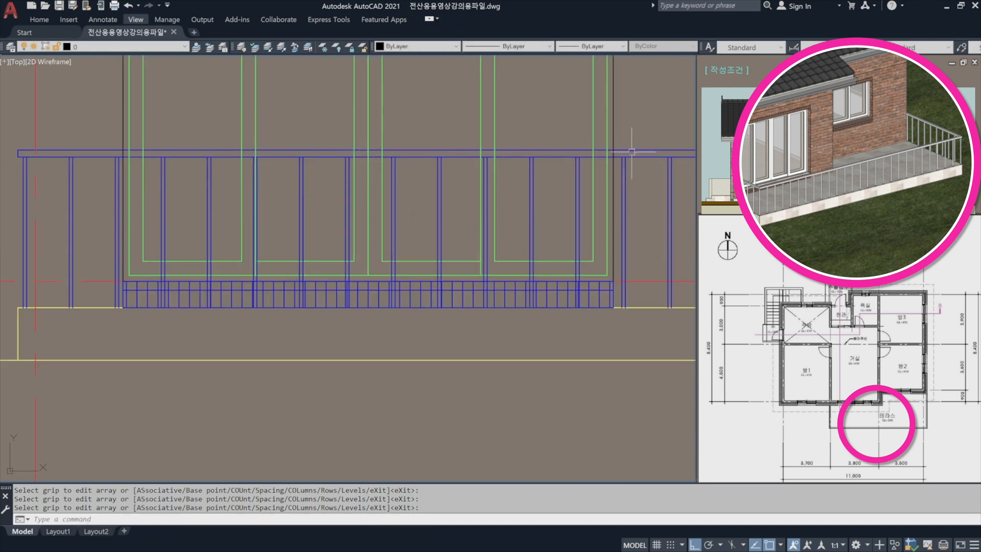
{"action": "type", "text": "r"}
{"action": "key", "text": "space"}
{"action": "left_click", "coordinate": [636, 171]}
{"action": "left_click", "coordinate": [628, 136]}
{"action": "scroll", "coordinate": [620, 156], "scroll_direction": "up", "scroll_amount": 5}
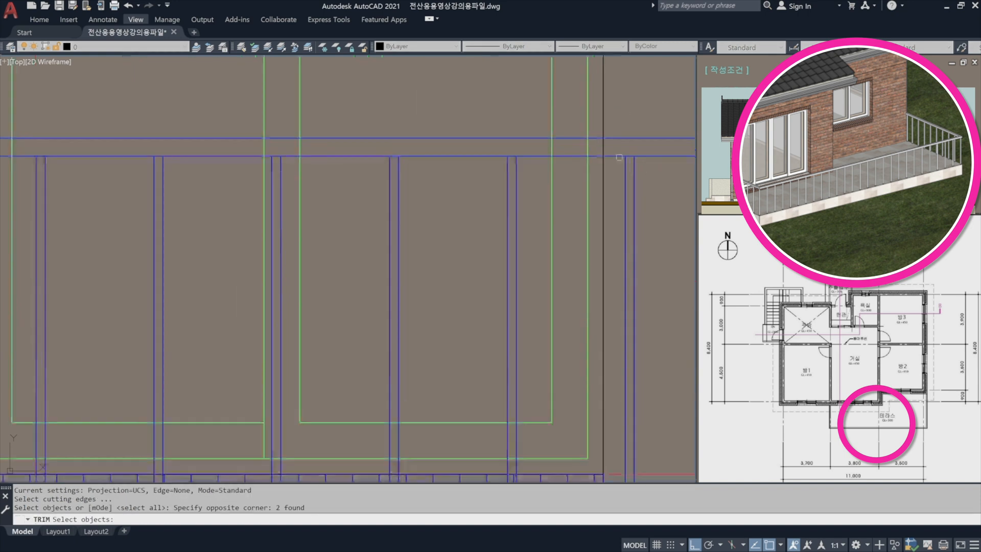
{"action": "key", "text": "space"}
{"action": "left_click", "coordinate": [620, 145]}
{"action": "middle_click_drag", "start_coordinate": [591, 151], "coordinate": [627, 171]}
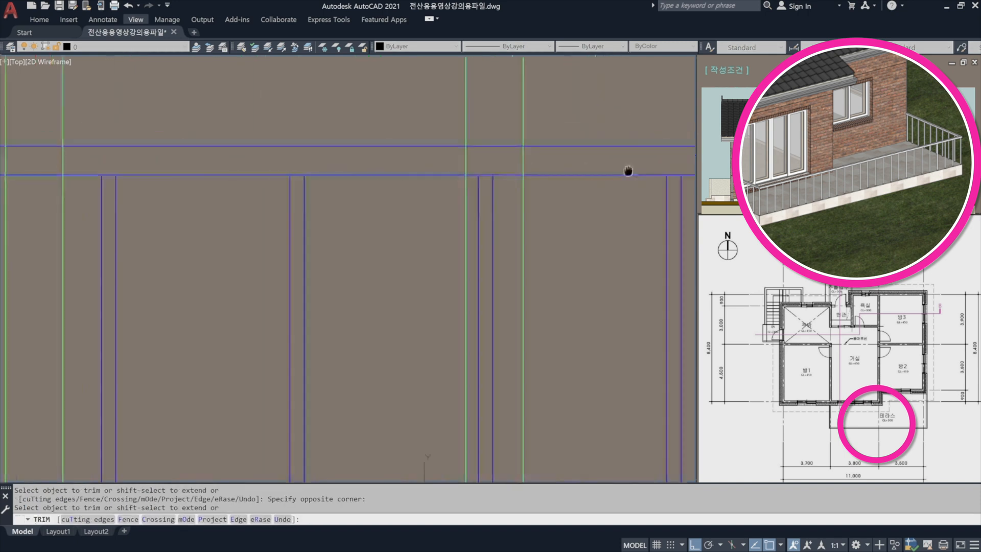
Trim the terrace door's remaining vertical frame and edge lines between the two handrail lines.
{"action": "left_click", "coordinate": [547, 158]}
{"action": "left_click", "coordinate": [67, 153]}
{"action": "middle_click_drag", "start_coordinate": [118, 164], "coordinate": [541, 162]}
{"action": "left_click", "coordinate": [330, 159]}
{"action": "scroll", "coordinate": [357, 158], "scroll_direction": "down", "scroll_amount": 2}
{"action": "middle_click_drag", "start_coordinate": [271, 173], "coordinate": [547, 190]}
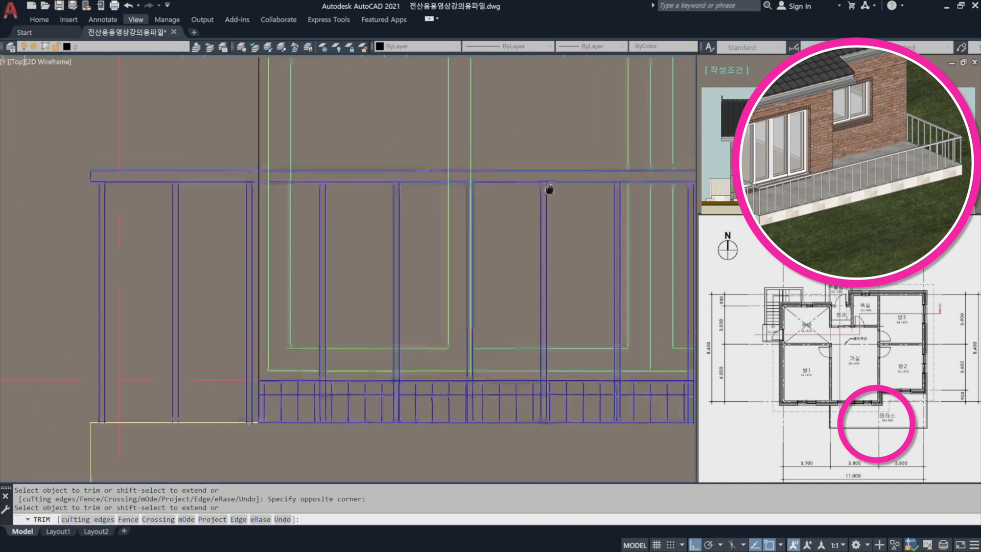
{"action": "scroll", "coordinate": [439, 182], "scroll_direction": "up", "scroll_amount": 1}
{"action": "left_click", "coordinate": [519, 168]}
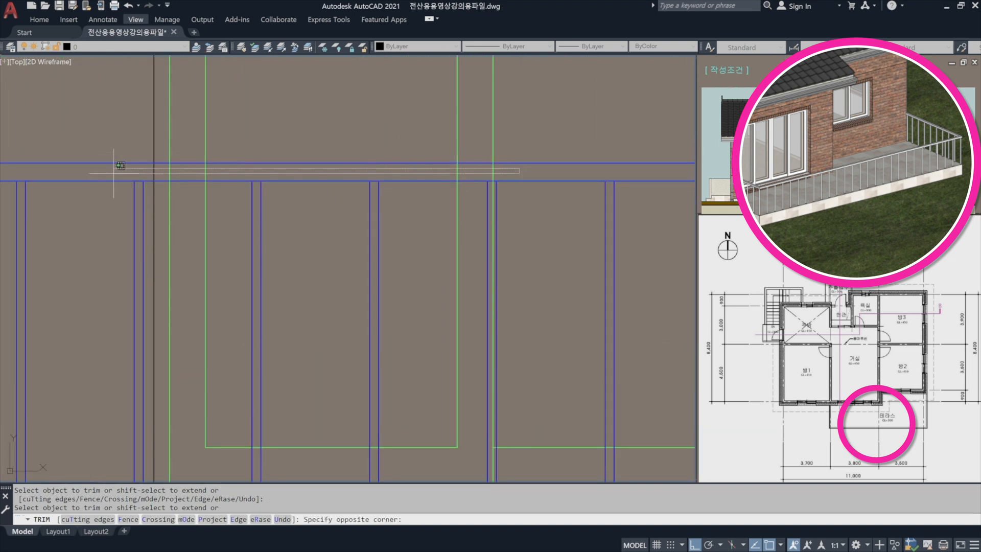
{"action": "left_click", "coordinate": [123, 168]}
{"action": "scroll", "coordinate": [136, 184], "scroll_direction": "down", "scroll_amount": 2}
{"action": "key", "text": "Return"}
Trim the yellow vertical wall line right of the terrace door where it crosses between the two handrail lines.
{"action": "middle_click_drag", "start_coordinate": [172, 180], "coordinate": [232, 188]}
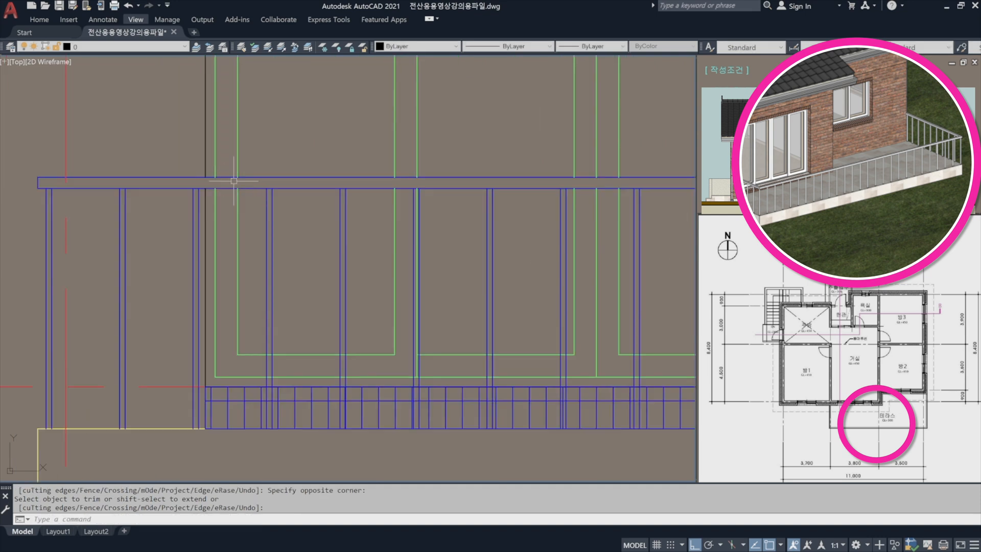
{"action": "scroll", "coordinate": [247, 187], "scroll_direction": "down", "scroll_amount": 4}
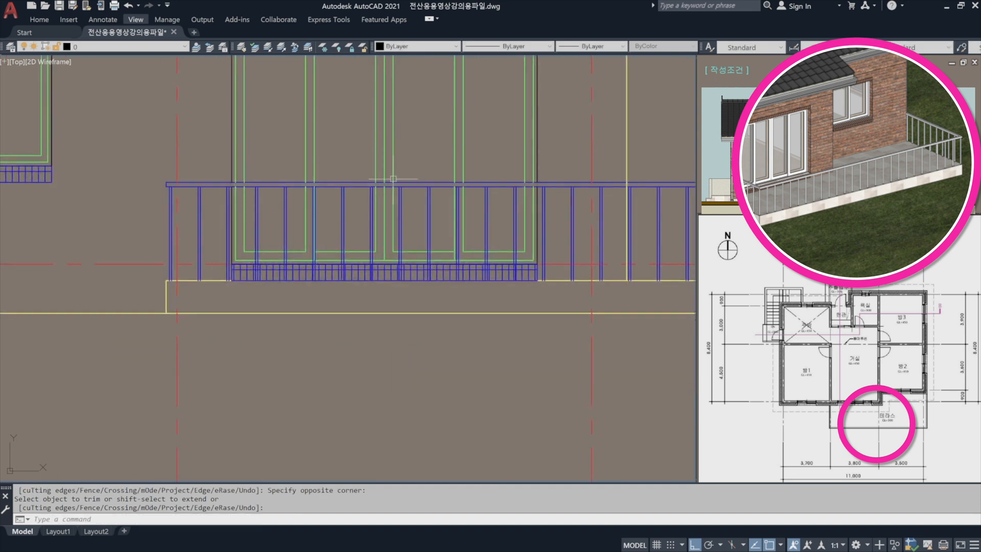
{"action": "middle_click_drag", "start_coordinate": [445, 184], "coordinate": [380, 196]}
{"action": "scroll", "coordinate": [176, 247], "scroll_direction": "up", "scroll_amount": 2}
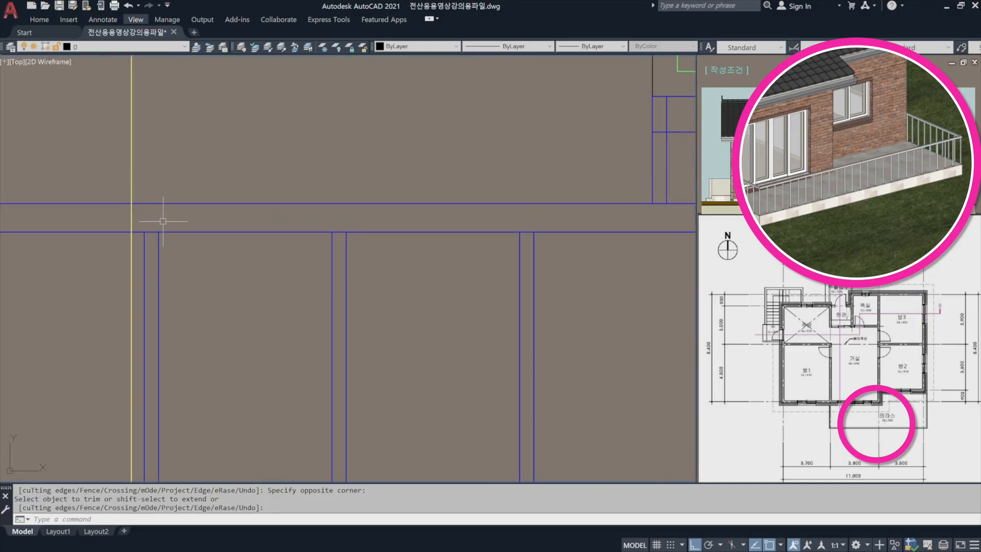
{"action": "type", "text": "r"}
{"action": "key", "text": "space"}
{"action": "left_click", "coordinate": [247, 255]}
{"action": "left_click", "coordinate": [212, 190]}
{"action": "key", "text": "space"}
{"action": "left_click", "coordinate": [153, 215]}
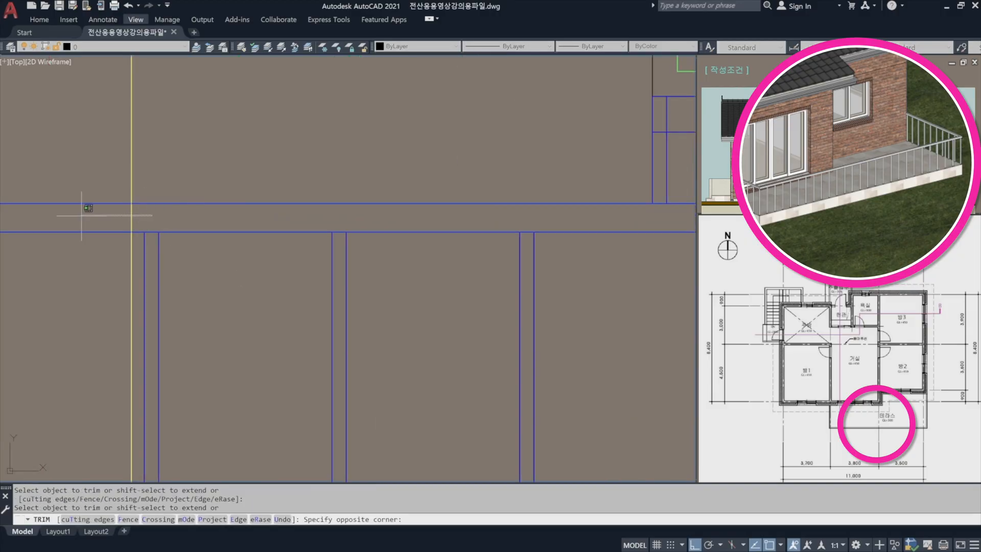
{"action": "left_click", "coordinate": [81, 216]}
{"action": "key", "text": "space"}
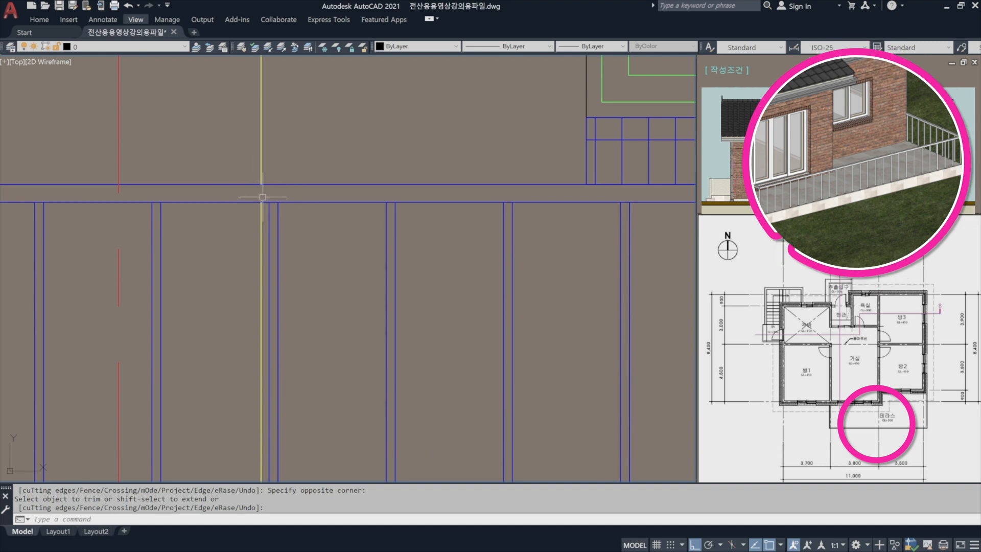
{"action": "scroll", "coordinate": [242, 200], "scroll_direction": "down", "scroll_amount": 3}
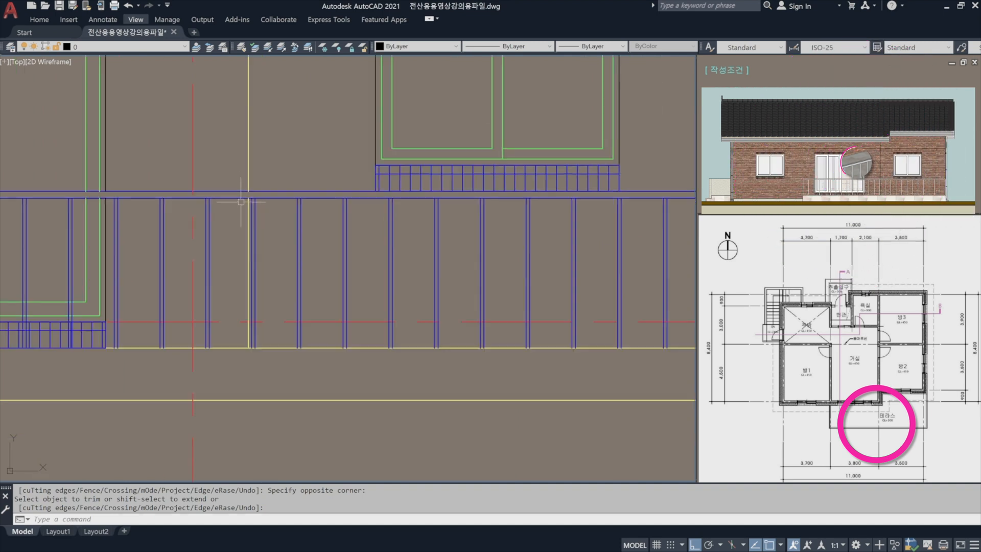
Draw a polyline on the left entrance steps from the lower step's outer corner through the upper step's corner to the wall line.
{"action": "middle_click_drag", "start_coordinate": [276, 230], "coordinate": [168, 249]}
{"action": "scroll", "coordinate": [327, 222], "scroll_direction": "down", "scroll_amount": 2}
{"action": "middle_click_drag", "start_coordinate": [266, 251], "coordinate": [601, 245]}
{"action": "middle_click_drag", "start_coordinate": [88, 256], "coordinate": [535, 267]}
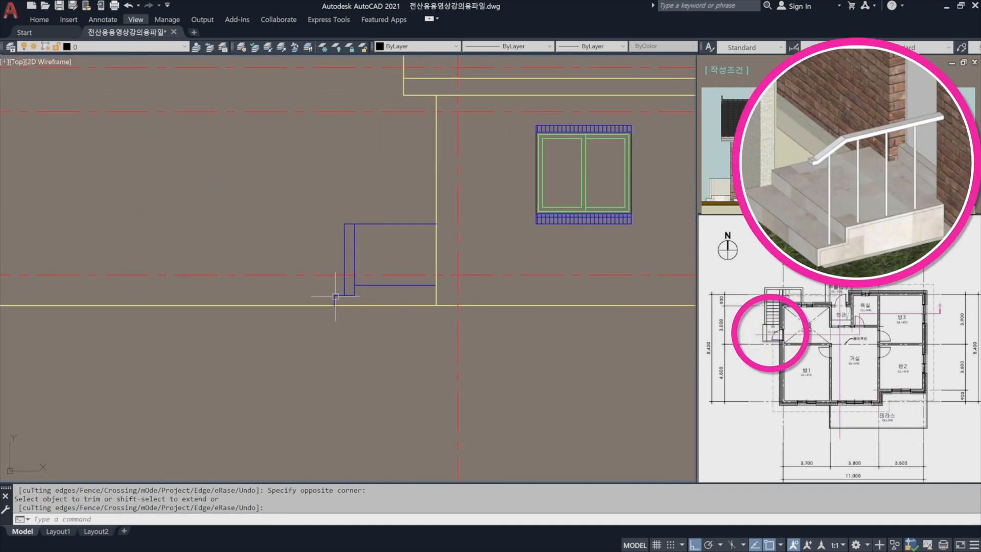
{"action": "scroll", "coordinate": [365, 284], "scroll_direction": "up", "scroll_amount": 4}
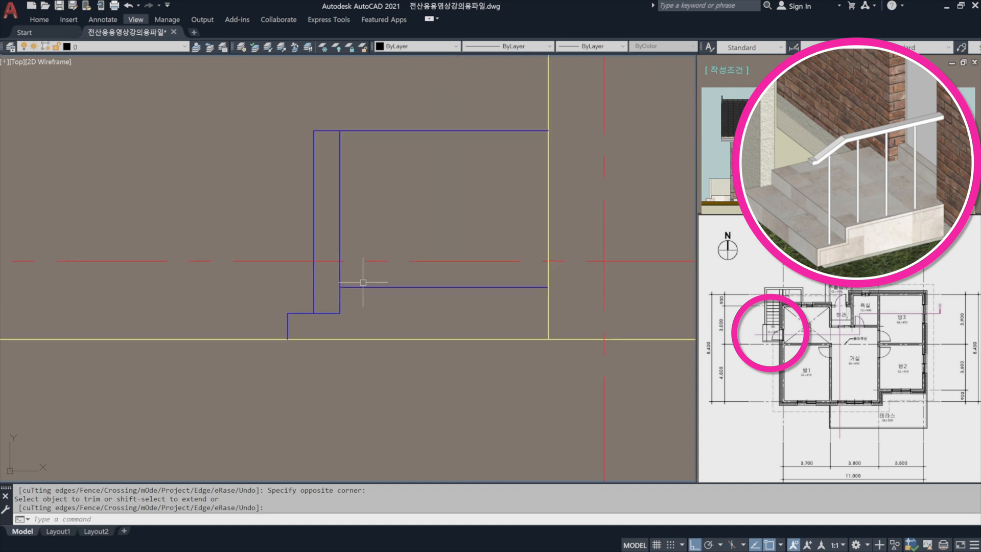
{"action": "middle_click_drag", "start_coordinate": [398, 279], "coordinate": [385, 290]}
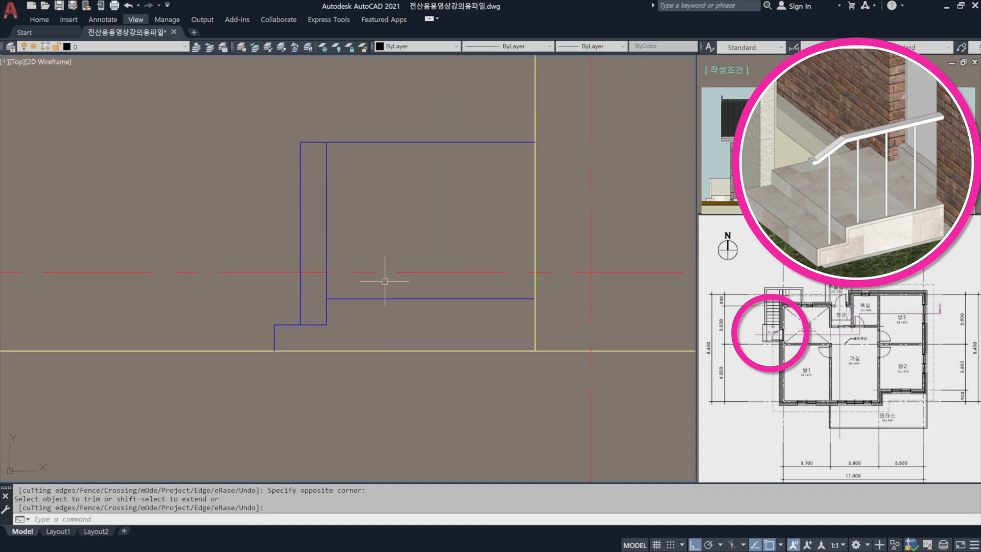
{"action": "key", "text": "Escape"}
{"action": "type", "text": "pl"}
{"action": "key", "text": "Return"}
{"action": "left_click", "coordinate": [274, 325]}
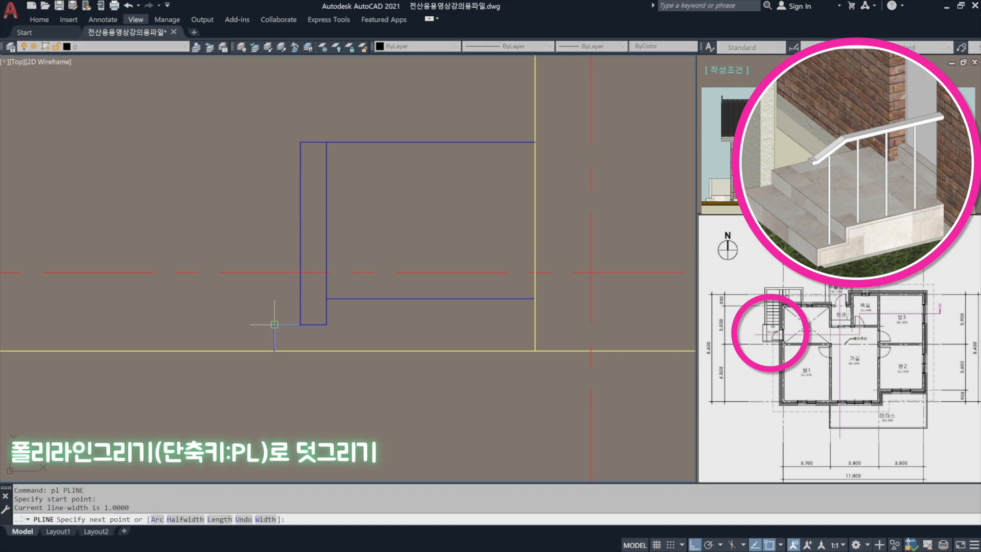
{"action": "left_click", "coordinate": [326, 297]}
{"action": "left_click", "coordinate": [537, 297]}
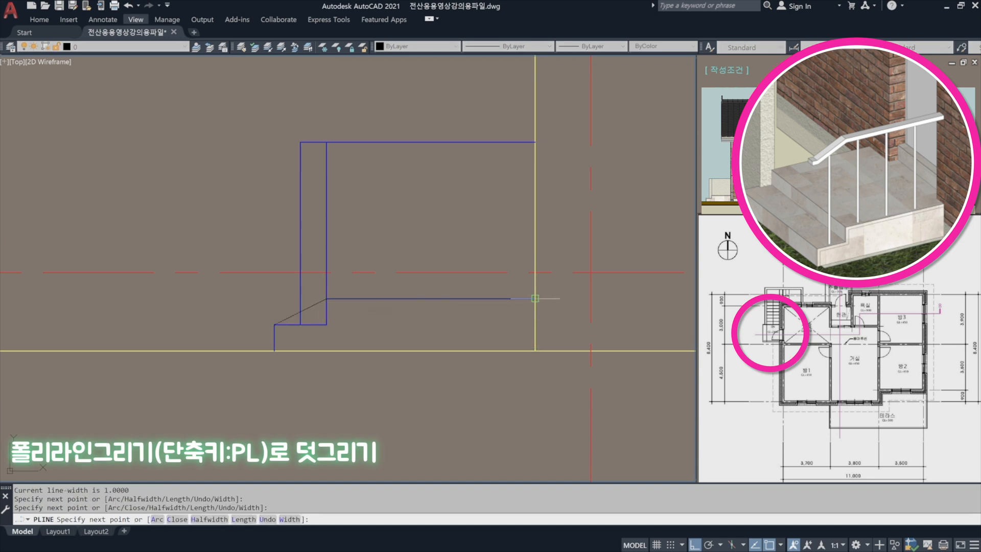
{"action": "key", "text": "space"}
Move the new stair polyline straight up by 900 to handrail height.
{"action": "type", "text": "m"}
{"action": "key", "text": "space"}
{"action": "left_click", "coordinate": [473, 299]}
{"action": "key", "text": "space"}
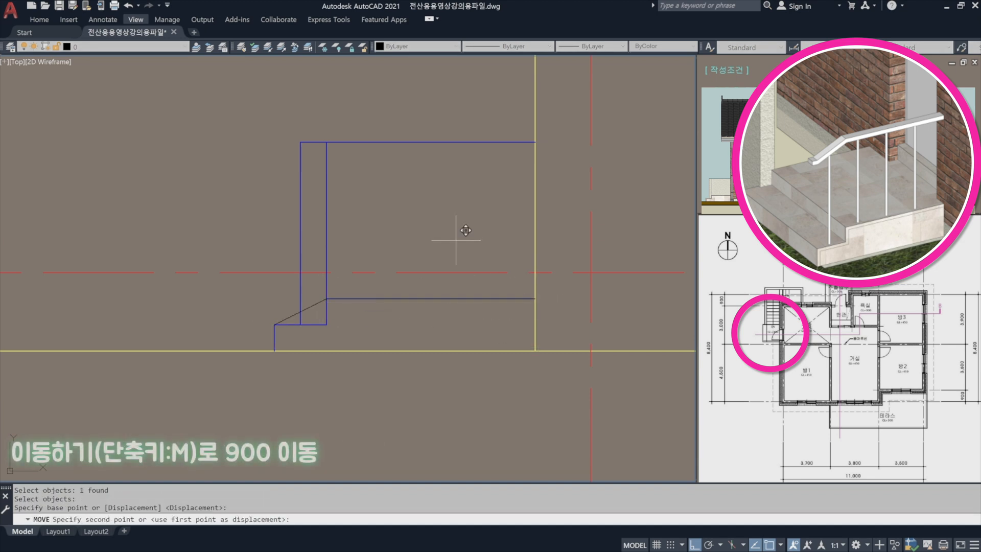
{"action": "left_click", "coordinate": [456, 229]}
{"action": "type", "text": "900"}
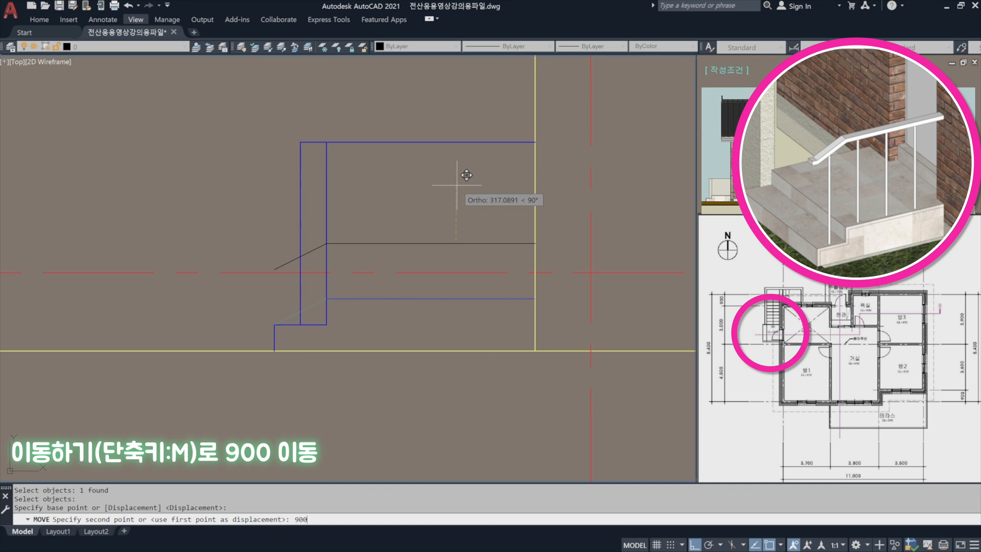
{"action": "key", "text": "Return"}
Draw a horizontal line about 50 mm long outward from the lower end of the sloped handrail line.
{"action": "type", "text": "l"}
{"action": "key", "text": "space"}
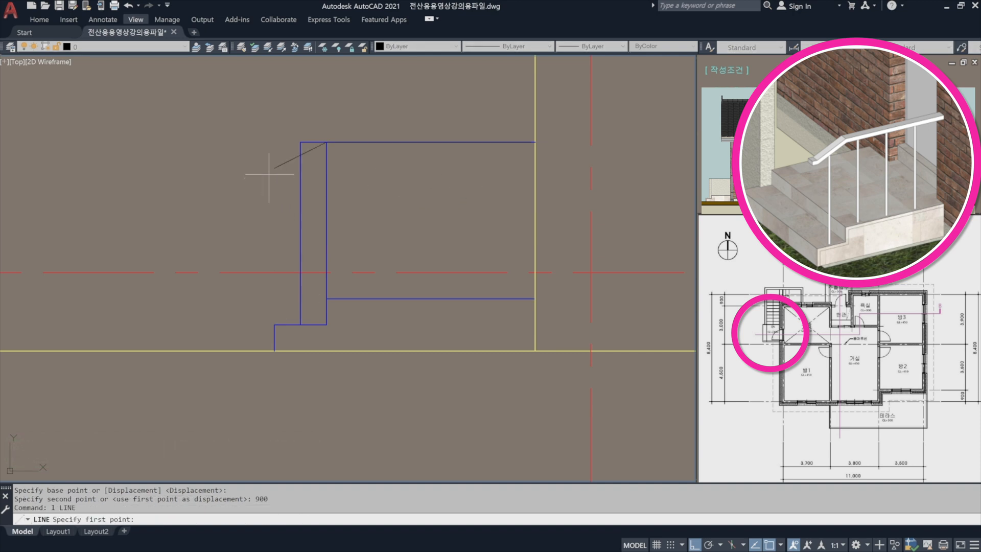
{"action": "left_click", "coordinate": [274, 168]}
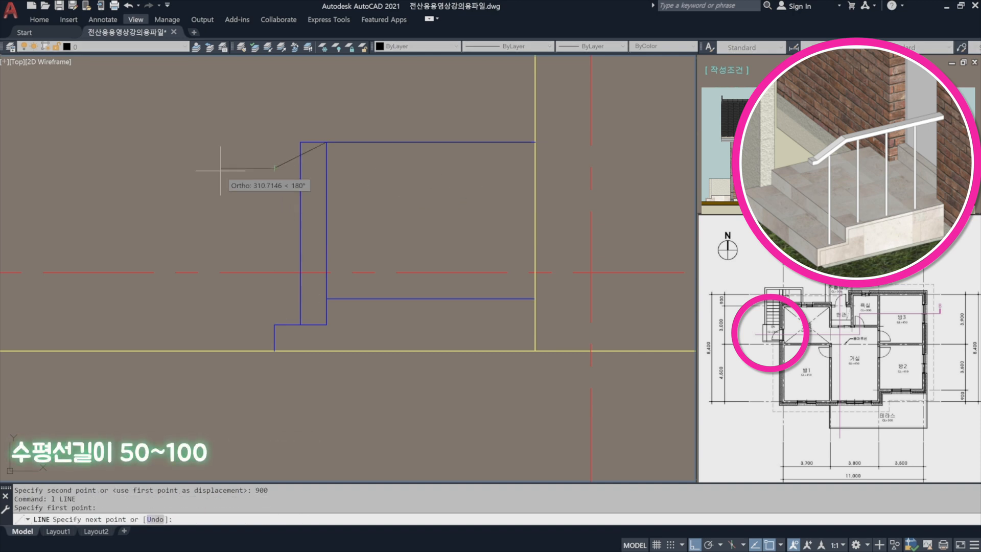
{"action": "key", "text": "Return"}
{"action": "key", "text": "Escape"}
{"action": "scroll", "coordinate": [267, 162], "scroll_direction": "up", "scroll_amount": 5}
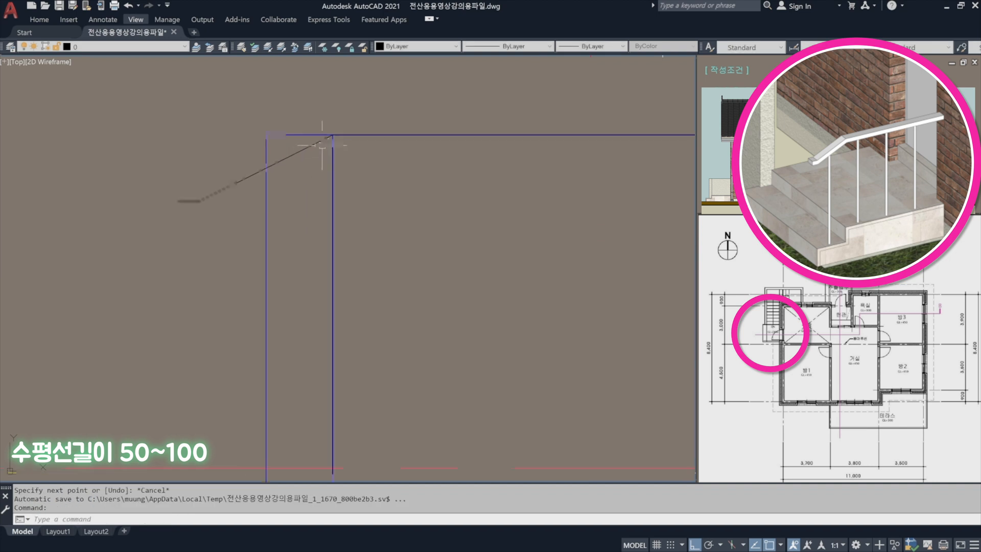
Join the short horizontal end line and the handrail polyline into one polyline, and select it to check the result.
{"action": "type", "text": "j"}
{"action": "key", "text": "space"}
{"action": "left_click", "coordinate": [204, 251]}
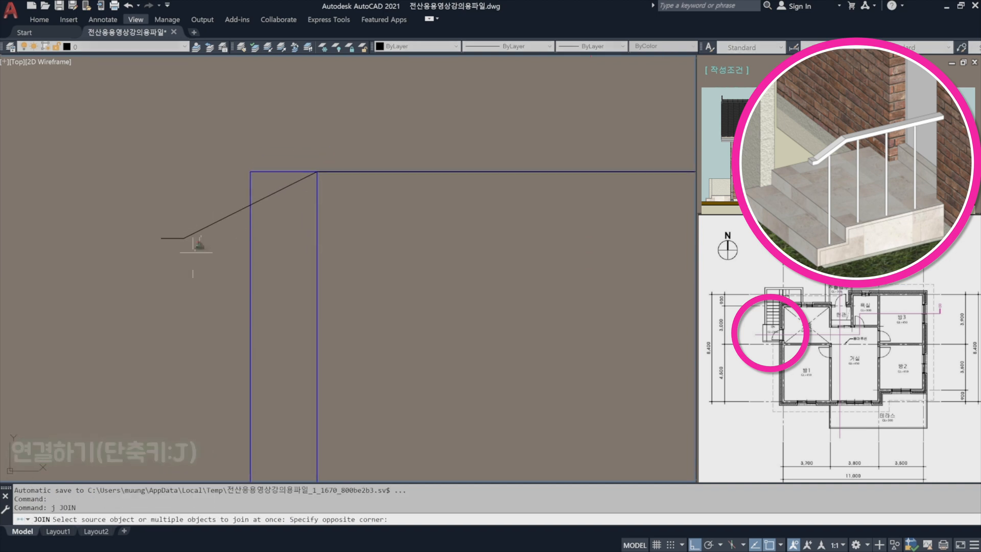
{"action": "left_click", "coordinate": [144, 202]}
{"action": "key", "text": "Return"}
{"action": "left_click", "coordinate": [198, 232]}
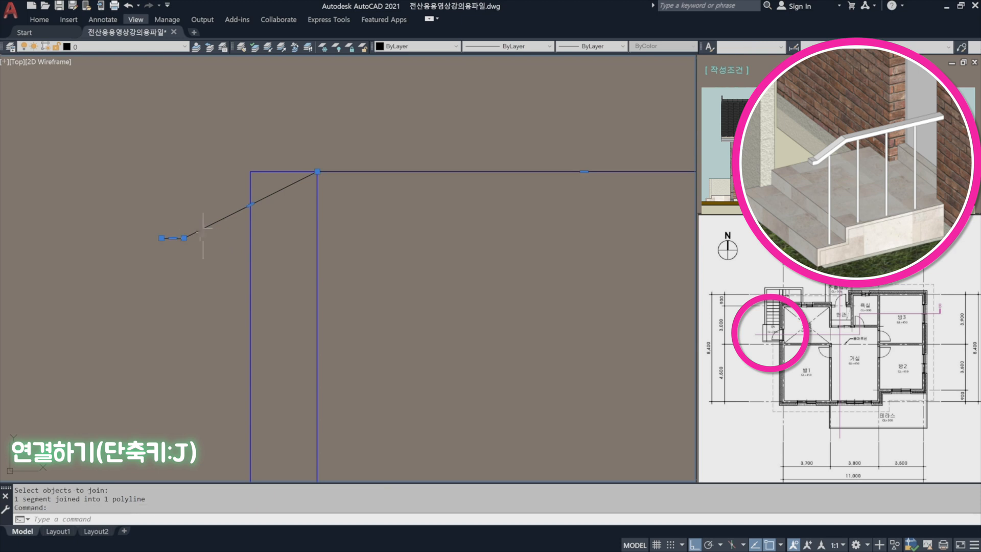
Offset the handrail polyline 40 downward to form the handrail's lower edge.
{"action": "type", "text": "o"}
{"action": "key", "text": "space"}
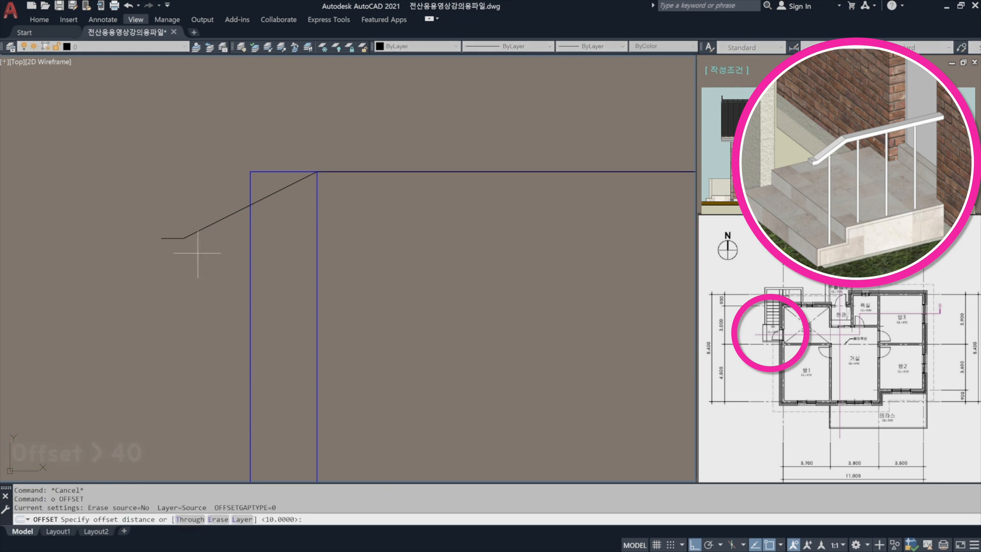
{"action": "type", "text": "40"}
{"action": "key", "text": "space"}
{"action": "left_click", "coordinate": [197, 232]}
{"action": "left_click", "coordinate": [204, 266]}
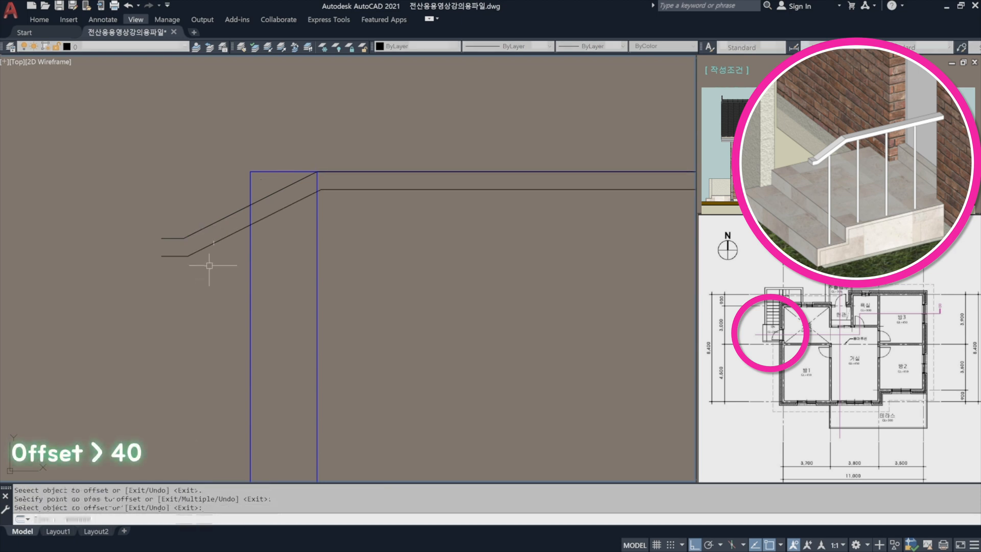
Close the handrail's free end with a vertical line between its lower and upper edge lines.
{"action": "type", "text": "l"}
{"action": "key", "text": "space"}
{"action": "left_click", "coordinate": [161, 256]}
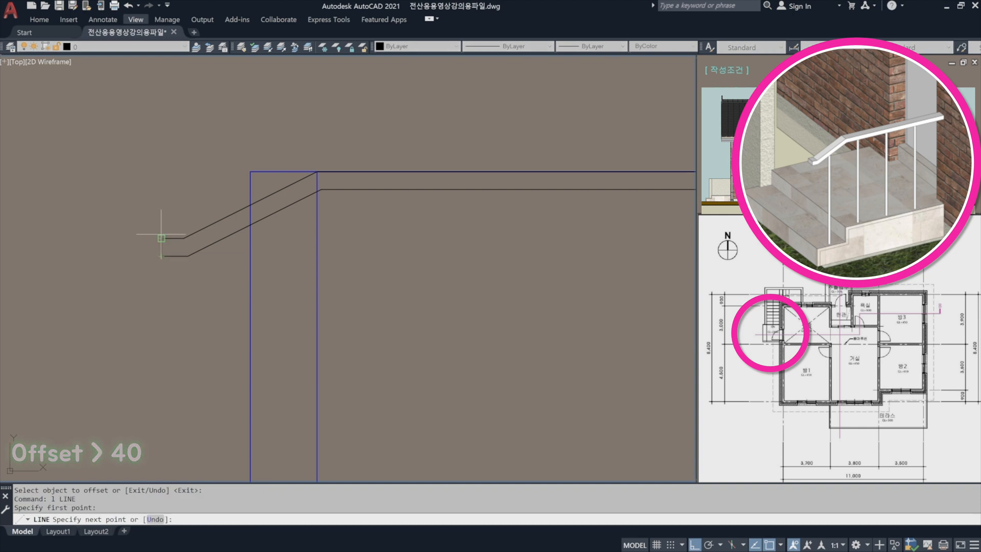
{"action": "left_click", "coordinate": [162, 238]}
{"action": "left_click", "coordinate": [184, 238]}
{"action": "key", "text": "Escape"}
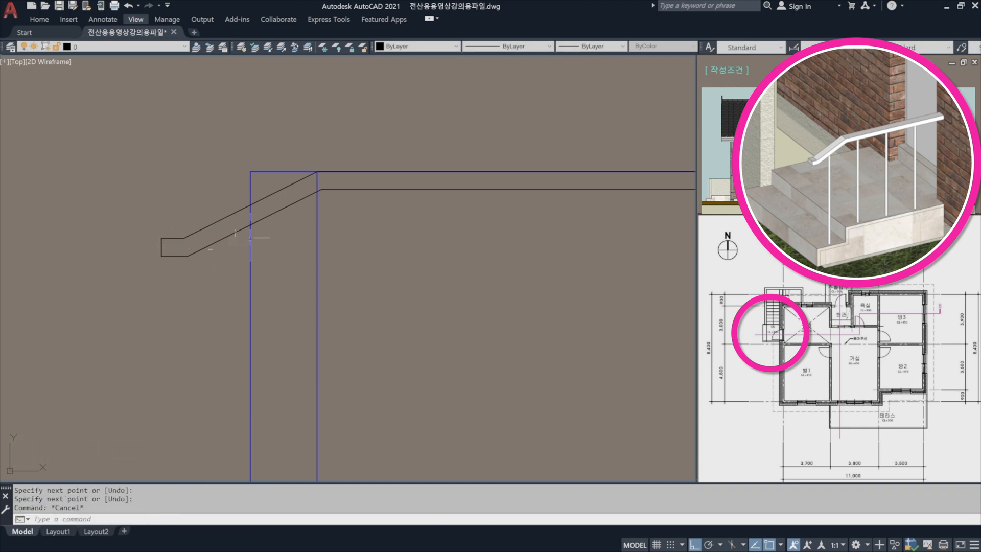
Match the properties of the blue vertical stair line onto the new handrail lines.
{"action": "scroll", "coordinate": [250, 237], "scroll_direction": "down", "scroll_amount": 4}
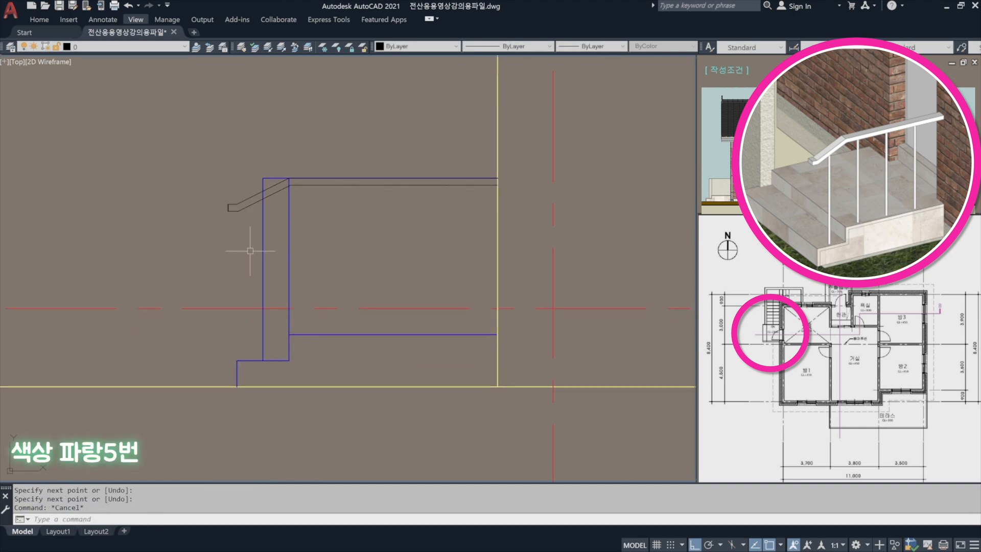
{"action": "type", "text": "ma"}
{"action": "key", "text": "space"}
{"action": "left_click", "coordinate": [263, 239]}
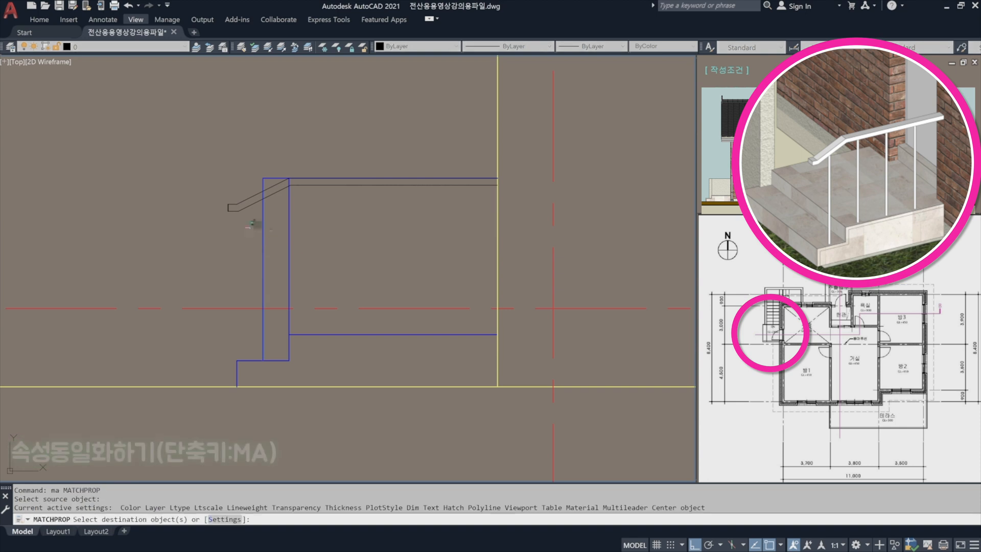
{"action": "left_click", "coordinate": [255, 224]}
{"action": "left_click", "coordinate": [196, 172]}
{"action": "key", "text": "space"}
Trim the blue vertical stair lines where they cross between the handrail's upper and lower edges.
{"action": "scroll", "coordinate": [276, 188], "scroll_direction": "up", "scroll_amount": 6}
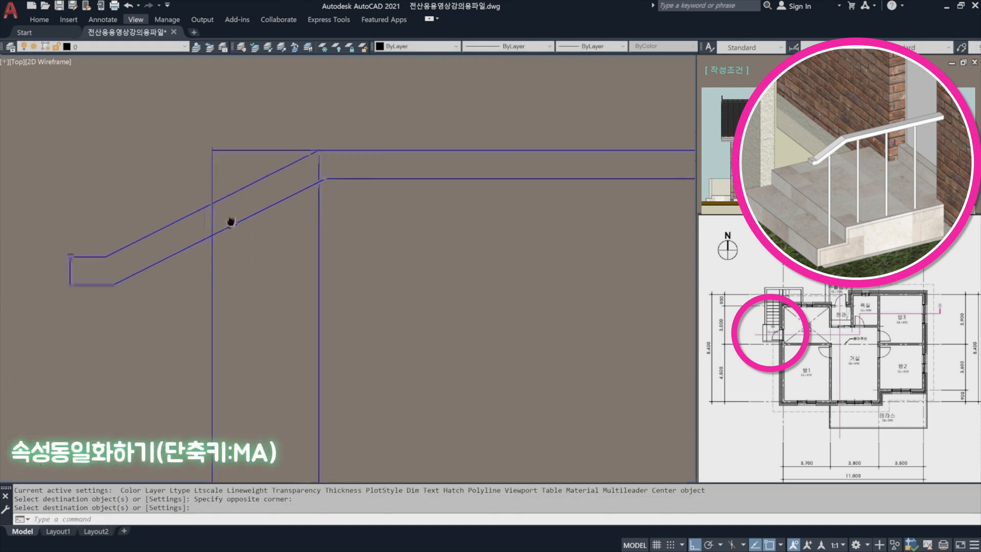
{"action": "type", "text": "tr"}
{"action": "key", "text": "space"}
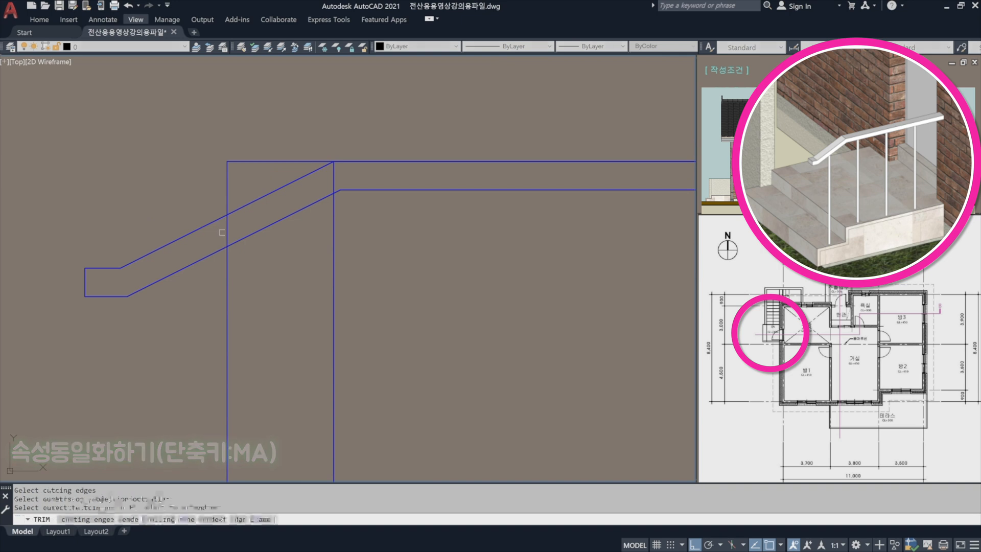
{"action": "scroll", "coordinate": [322, 174], "scroll_direction": "up", "scroll_amount": 3}
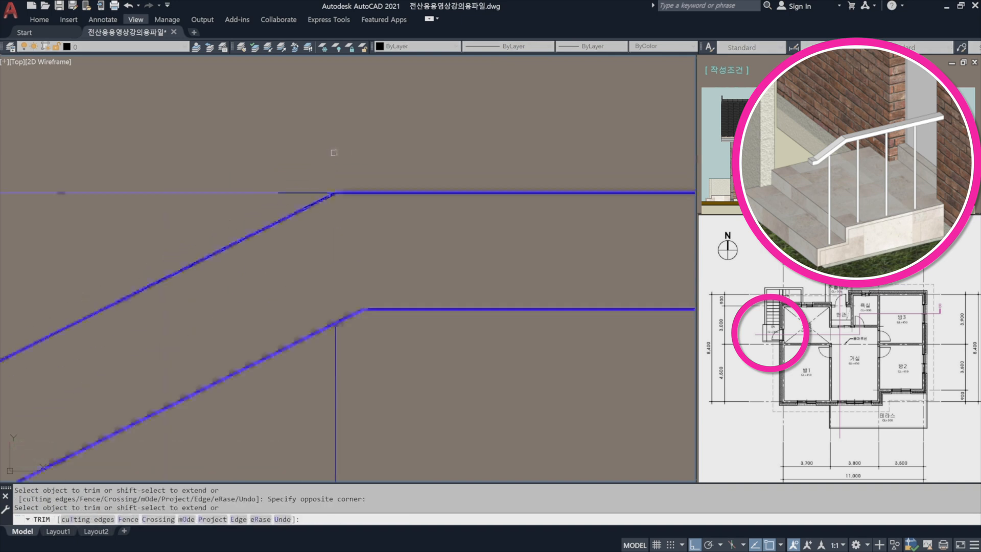
{"action": "scroll", "coordinate": [335, 158], "scroll_direction": "down", "scroll_amount": 7}
{"action": "scroll", "coordinate": [337, 195], "scroll_direction": "down", "scroll_amount": 3}
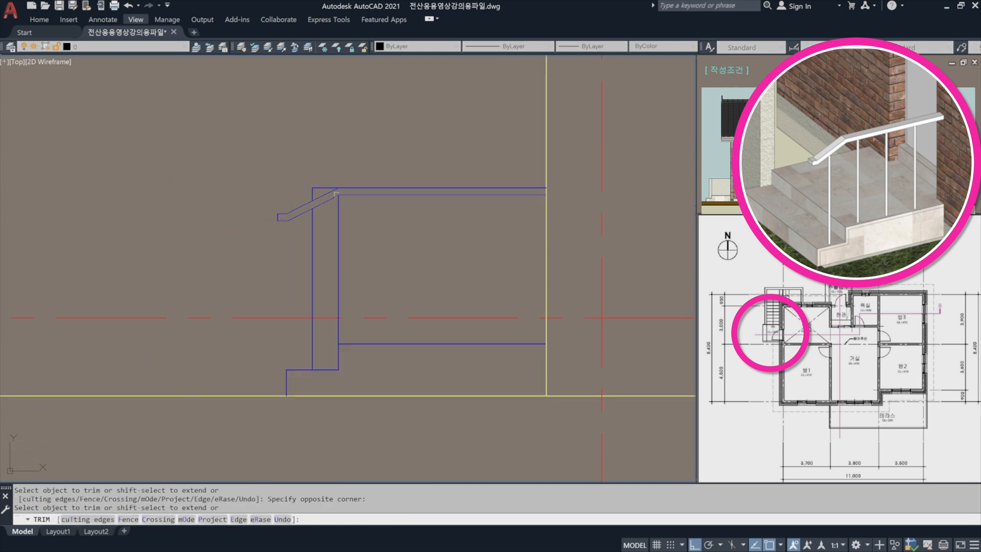
{"action": "key", "text": "space"}
Draw a vertical line from the middle of the lower step's tread up past the sloped handrail.
{"action": "type", "text": "l"}
{"action": "key", "text": "space"}
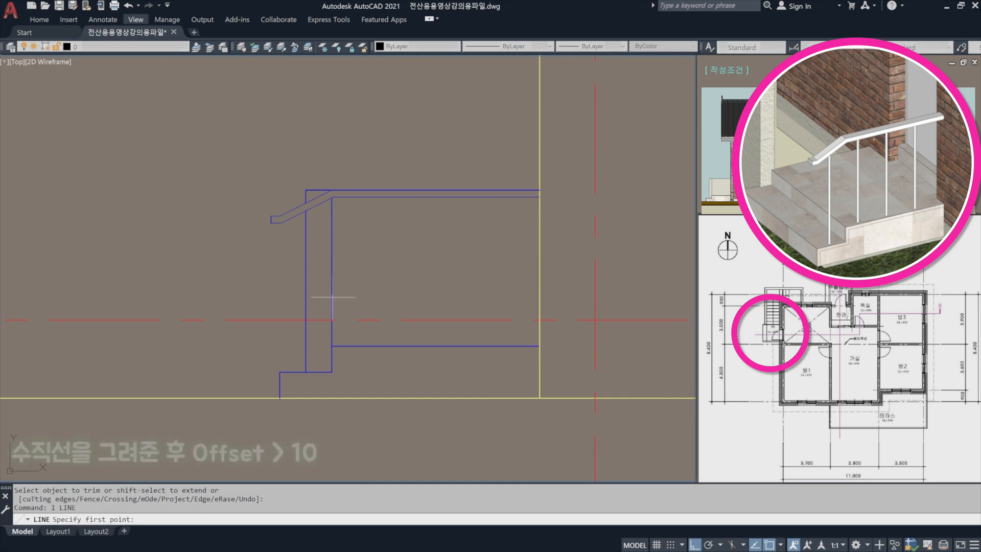
{"action": "left_click", "coordinate": [305, 372]}
{"action": "scroll", "coordinate": [335, 277], "scroll_direction": "up", "scroll_amount": 2}
{"action": "left_click", "coordinate": [277, 105]}
{"action": "key", "text": "space"}
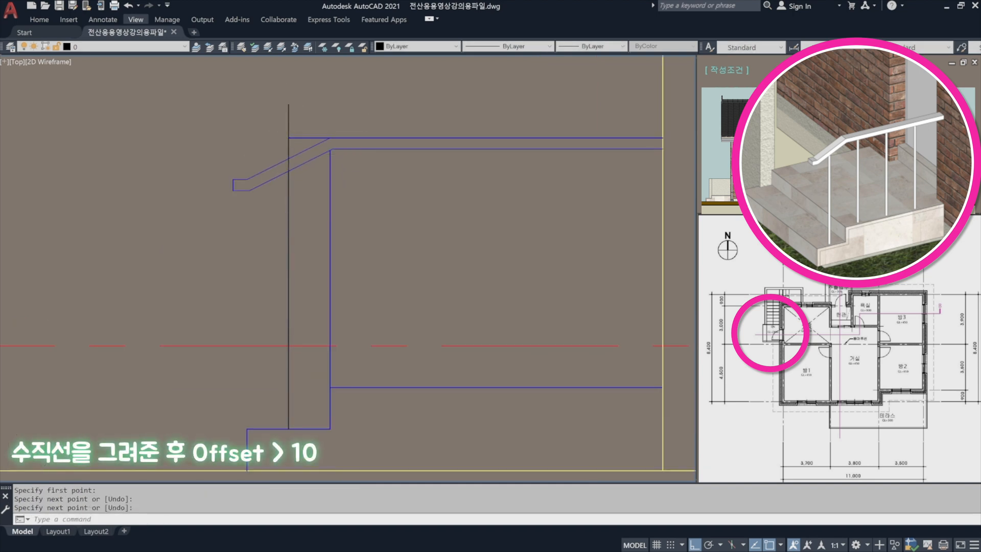
Offset the vertical post centre line 10 to each side to form the post's edges.
{"action": "scroll", "coordinate": [316, 133], "scroll_direction": "up", "scroll_amount": 4}
{"action": "scroll", "coordinate": [253, 130], "scroll_direction": "down", "scroll_amount": 2}
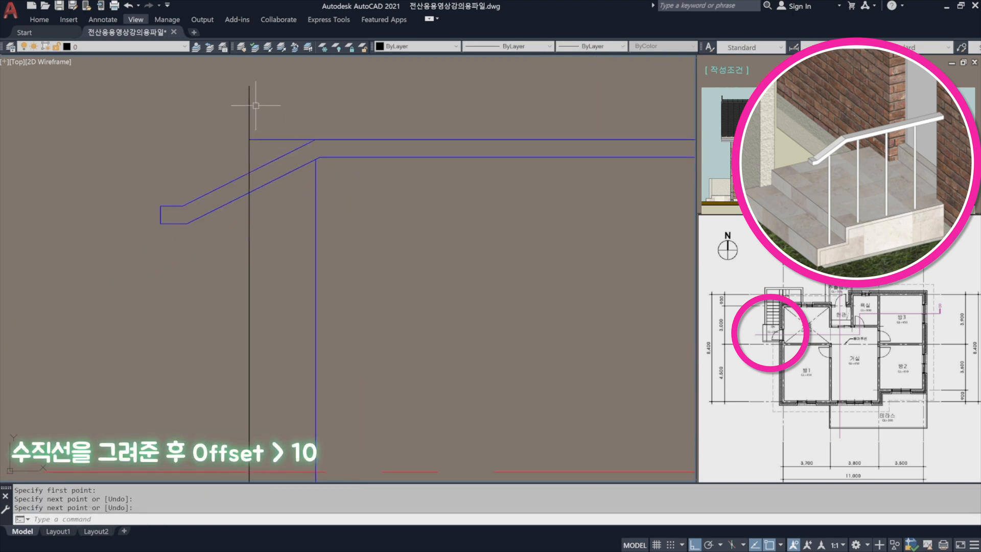
{"action": "key", "text": "Escape"}
{"action": "type", "text": "o"}
{"action": "key", "text": "space"}
{"action": "type", "text": "1"}
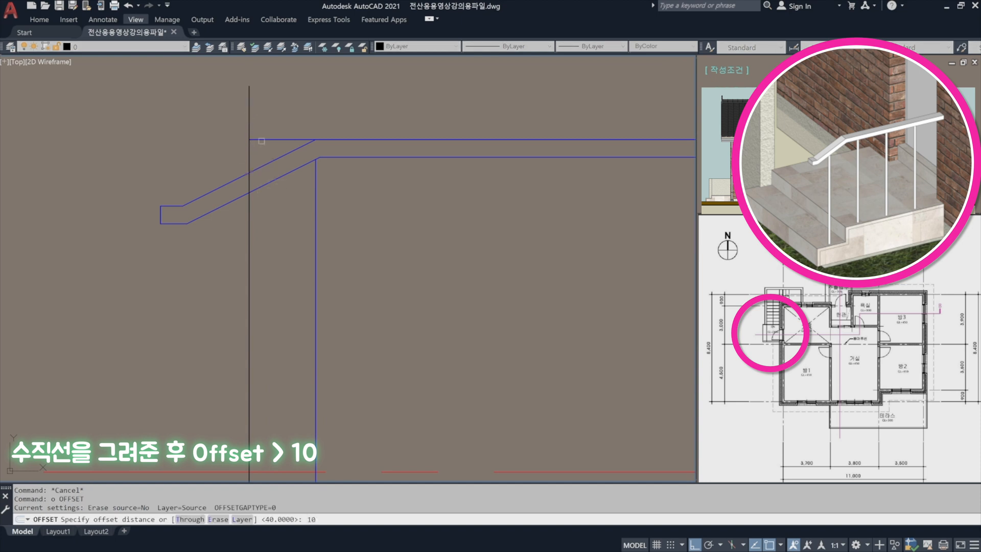
{"action": "type", "text": "0"}
{"action": "key", "text": "space"}
{"action": "left_click", "coordinate": [249, 107]}
{"action": "left_click", "coordinate": [281, 103]}
{"action": "left_click", "coordinate": [248, 110]}
{"action": "left_click", "coordinate": [210, 116]}
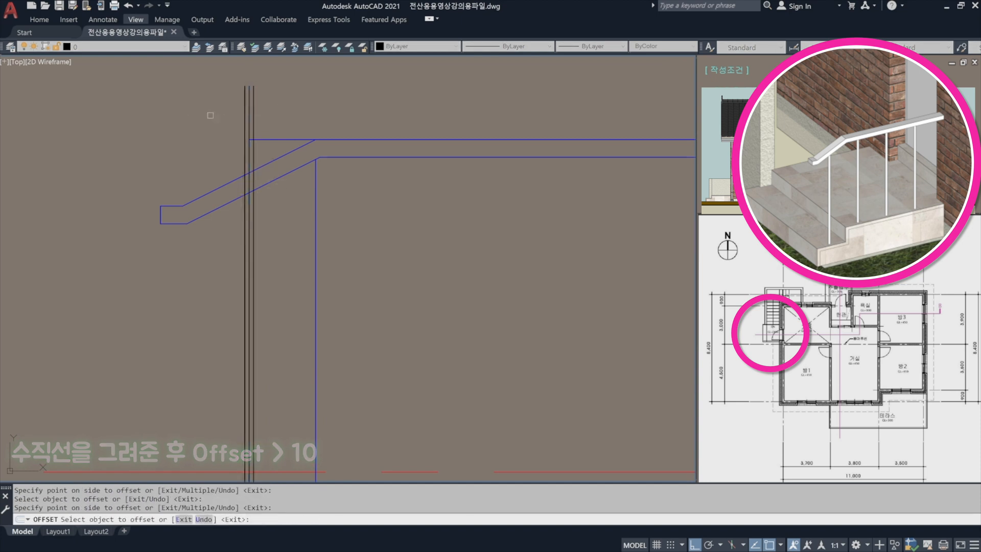
{"action": "key", "text": "space"}
Erase the black centre line between the two post edge lines.
{"action": "scroll", "coordinate": [251, 143], "scroll_direction": "up", "scroll_amount": 4}
{"action": "type", "text": "e"}
{"action": "key", "text": "space"}
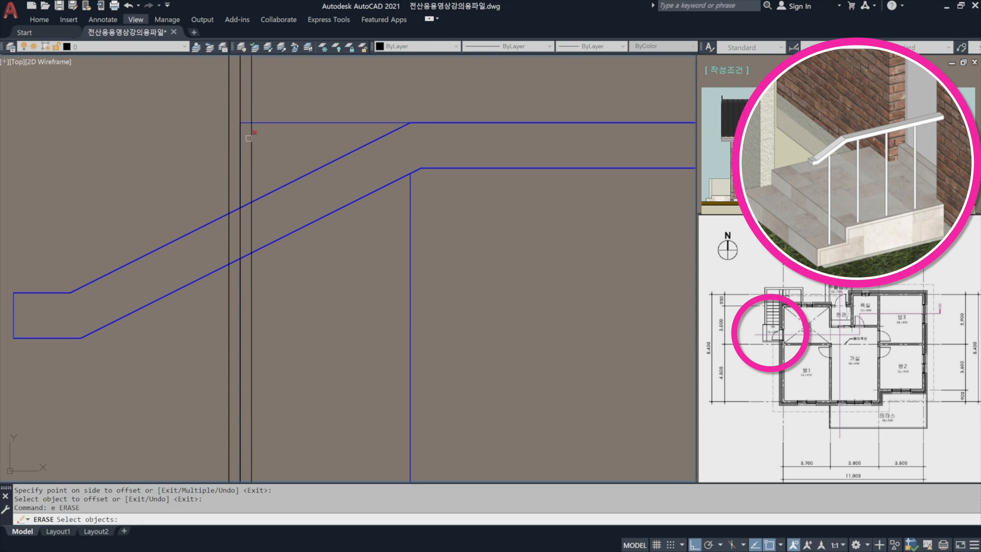
{"action": "left_click", "coordinate": [239, 93]}
{"action": "key", "text": "space"}
Trim both post edge lines above the handrail's lower edge.
{"action": "type", "text": "t"}
{"action": "key", "text": "space"}
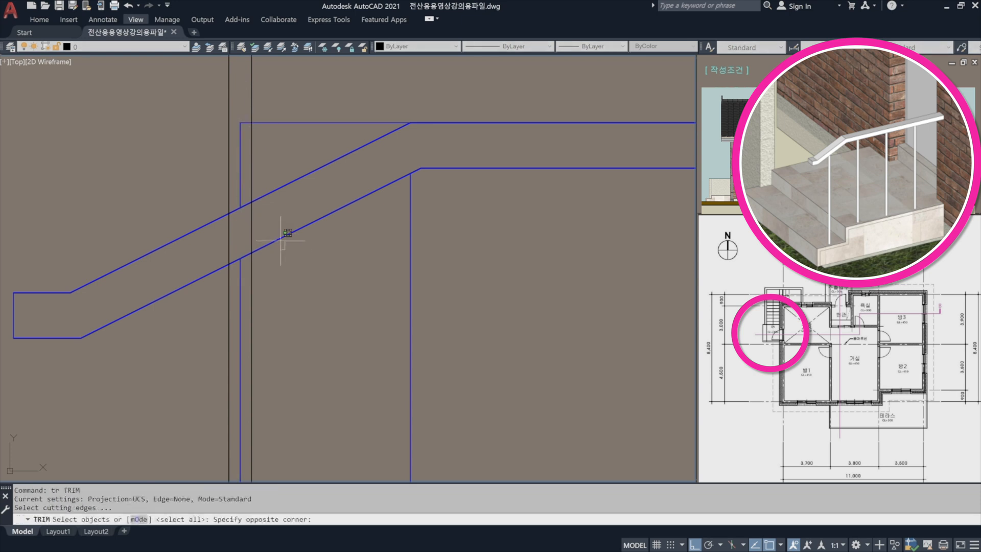
{"action": "left_click", "coordinate": [254, 227]}
{"action": "scroll", "coordinate": [254, 177], "scroll_direction": "down", "scroll_amount": 6}
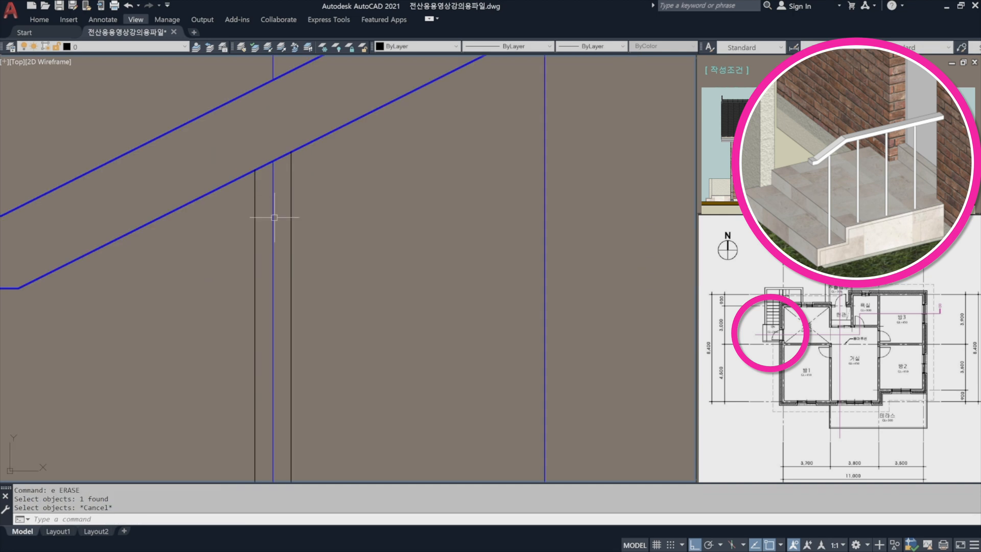
Erase the leftover blue vertical line between the two post edges below the handrail.
{"action": "type", "text": "e"}
{"action": "key", "text": "space"}
{"action": "left_click", "coordinate": [281, 210]}
{"action": "left_click", "coordinate": [268, 203]}
{"action": "key", "text": "space"}
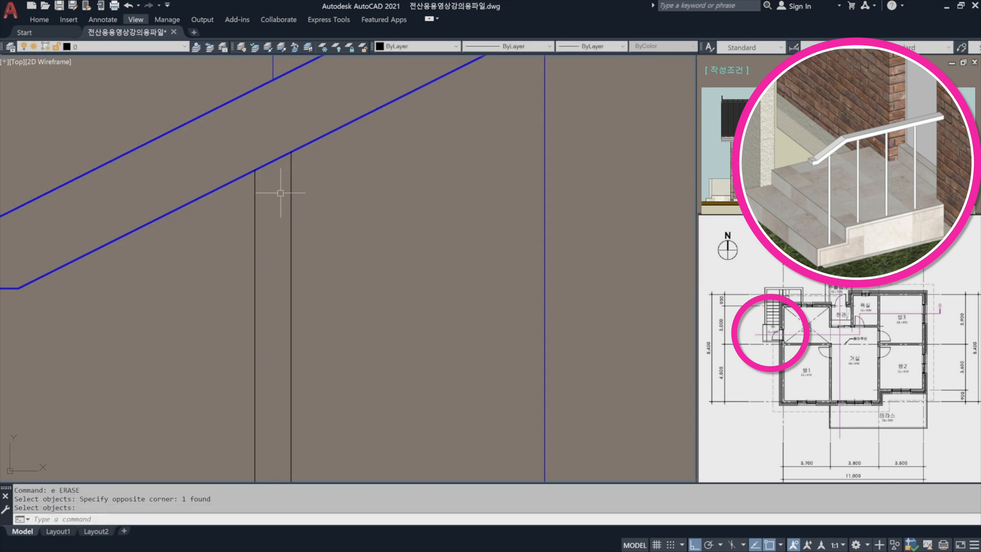
Copy the two post edge lines using the lower step's outer corner as base point and the upper step's corner as destination.
{"action": "scroll", "coordinate": [278, 184], "scroll_direction": "down", "scroll_amount": 6}
{"action": "scroll", "coordinate": [278, 184], "scroll_direction": "down", "scroll_amount": 4}
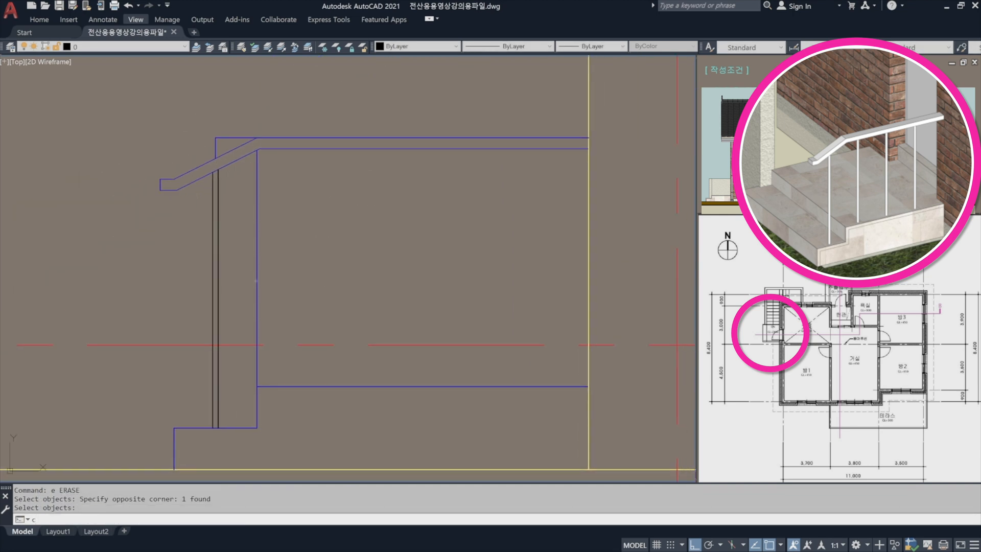
{"action": "type", "text": "co"}
{"action": "key", "text": "space"}
{"action": "left_click", "coordinate": [233, 316]}
{"action": "left_click", "coordinate": [186, 289]}
{"action": "key", "text": "space"}
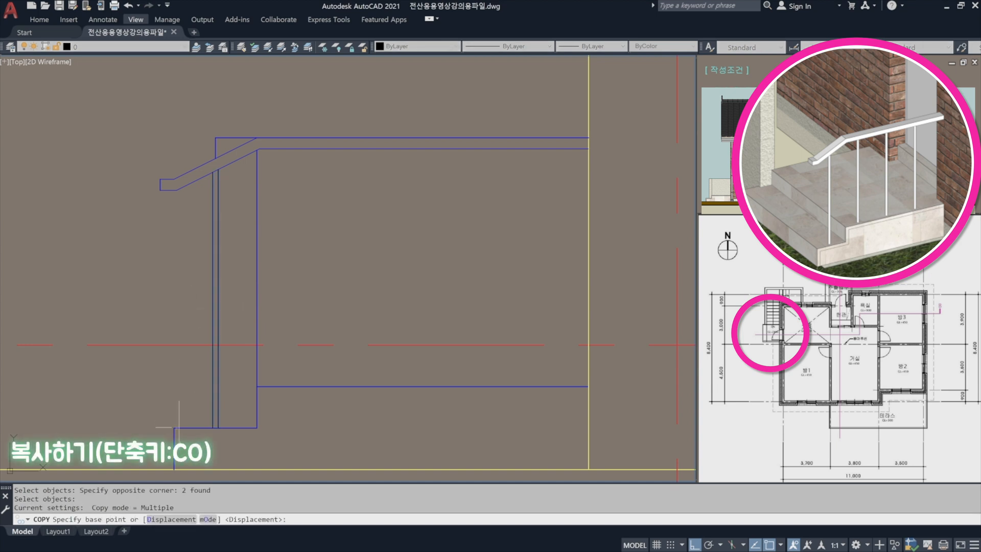
{"action": "left_click", "coordinate": [174, 428]}
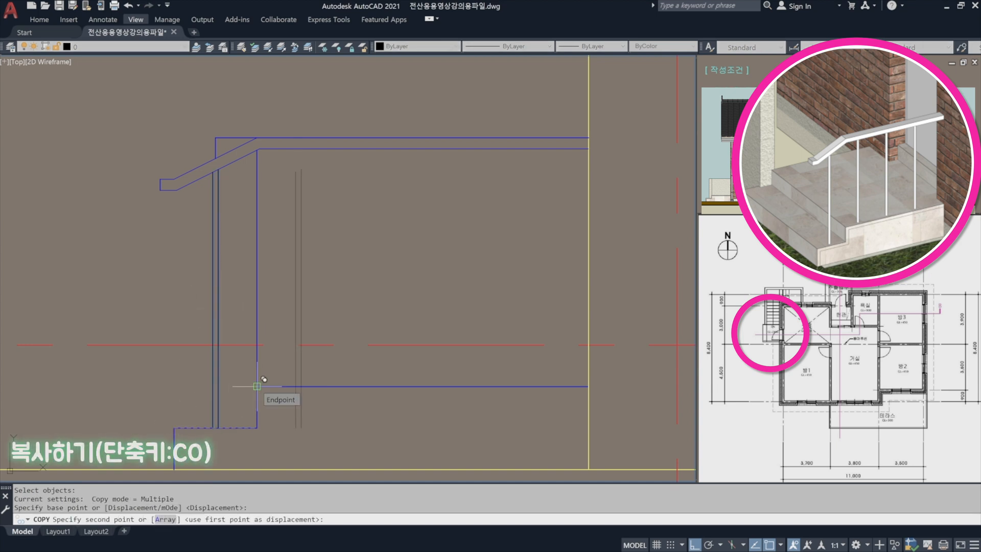
{"action": "left_click", "coordinate": [256, 386]}
{"action": "key", "text": "space"}
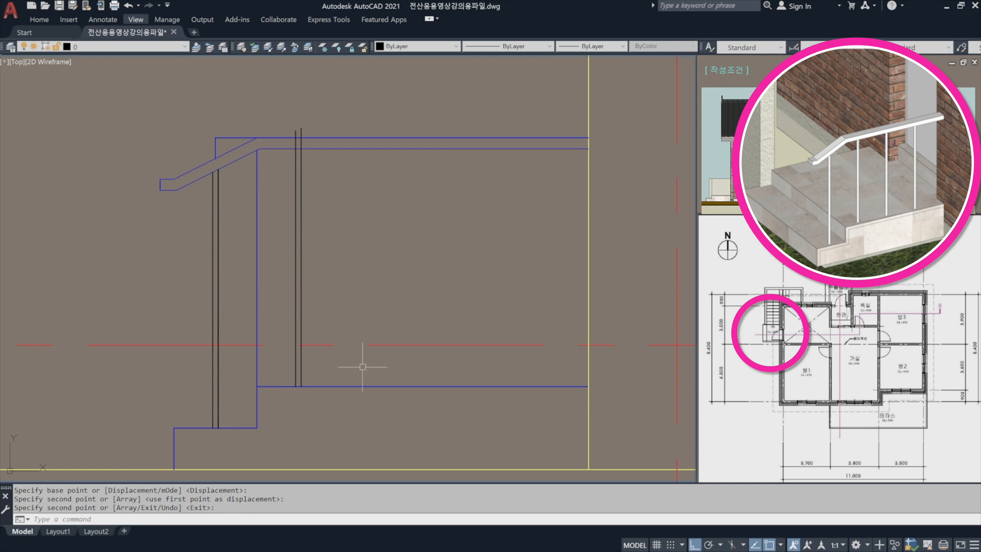
Copy the post edge lines on the upper landing horizontally to the right at distances of 300, 600 and 900.
{"action": "type", "text": "co"}
{"action": "key", "text": "space"}
{"action": "left_click", "coordinate": [317, 287]}
{"action": "left_click", "coordinate": [284, 246]}
{"action": "key", "text": "space"}
{"action": "left_click", "coordinate": [329, 240]}
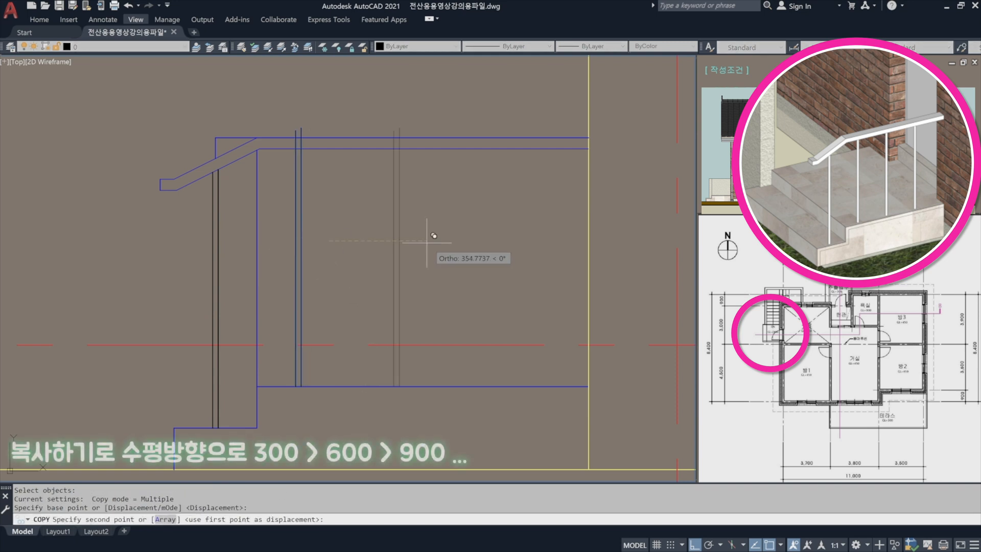
{"action": "type", "text": "300"}
{"action": "key", "text": "Return"}
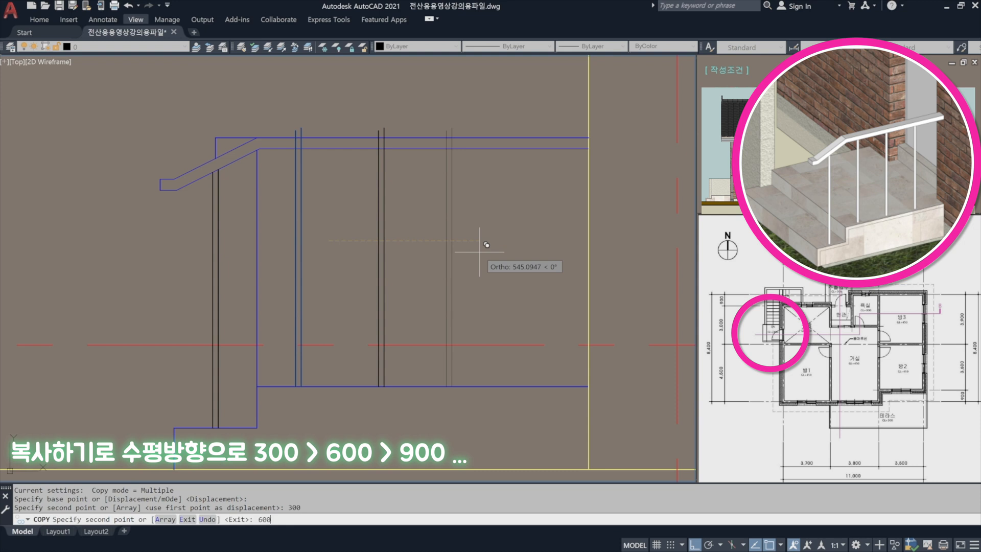
{"action": "type", "text": "600"}
{"action": "key", "text": "Return"}
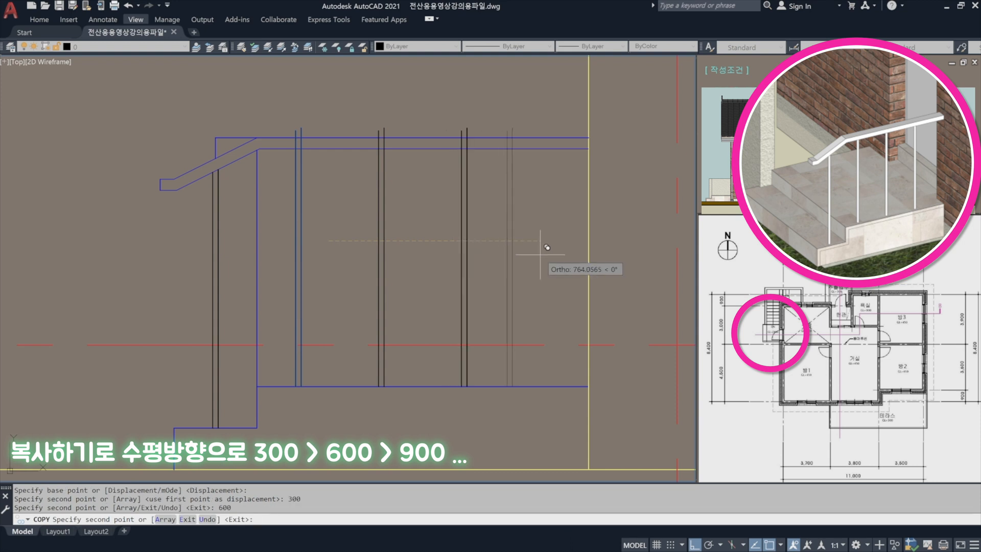
{"action": "type", "text": "900"}
{"action": "key", "text": "Return"}
Trim the four landing posts' edge lines above the horizontal handrail's lower edge.
{"action": "key", "text": "Return"}
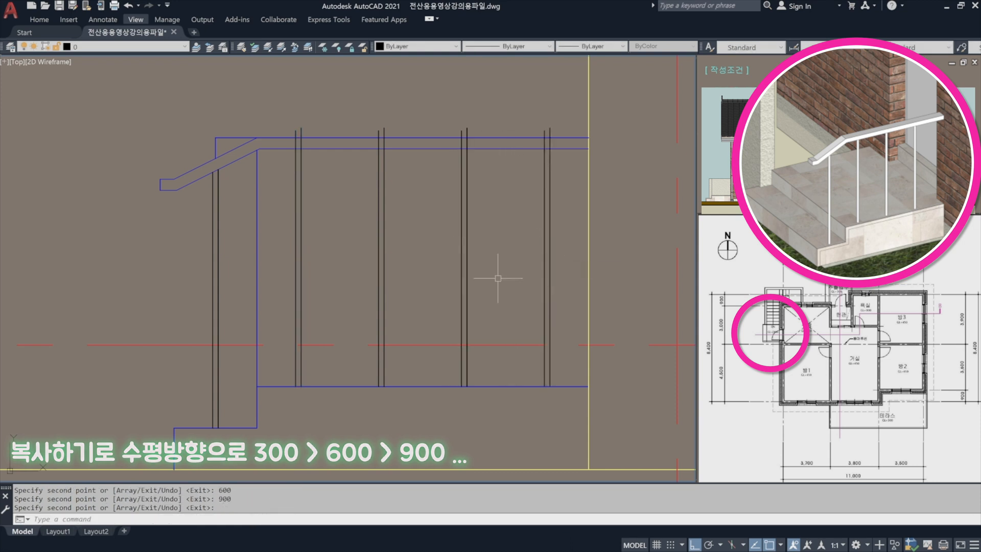
{"action": "type", "text": "tr"}
{"action": "key", "text": "Return"}
{"action": "left_click", "coordinate": [491, 150]}
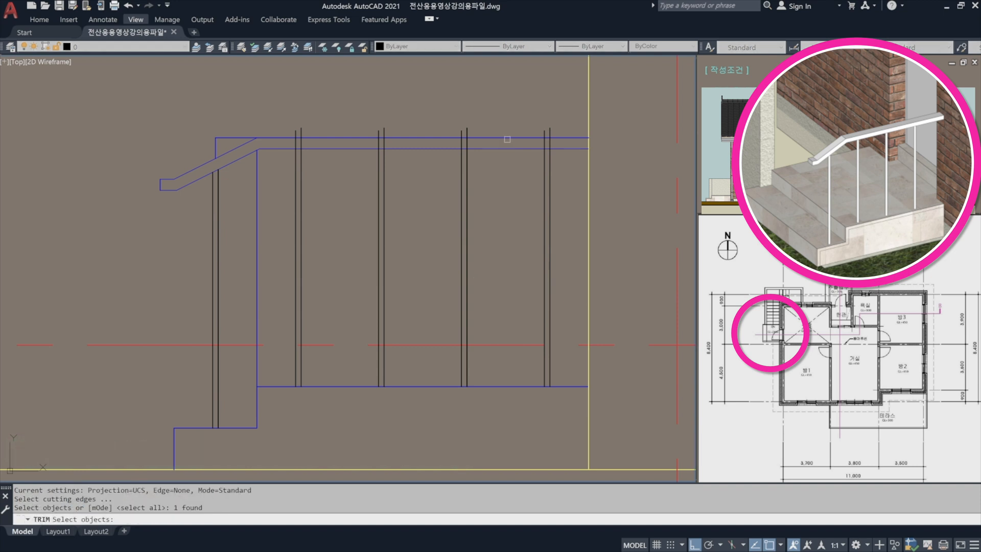
{"action": "key", "text": "Return"}
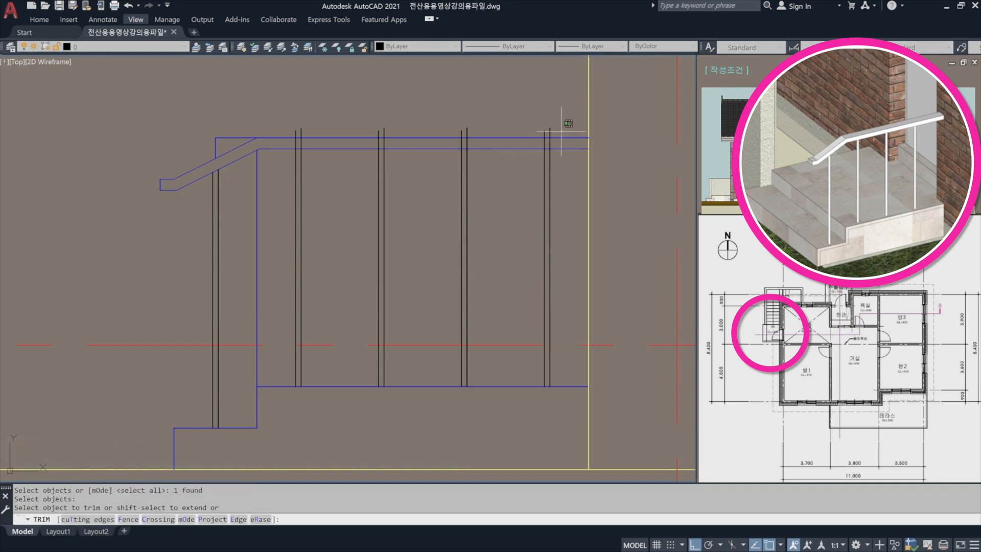
{"action": "left_click", "coordinate": [563, 130]}
{"action": "left_click", "coordinate": [254, 108]}
{"action": "key", "text": "Return"}
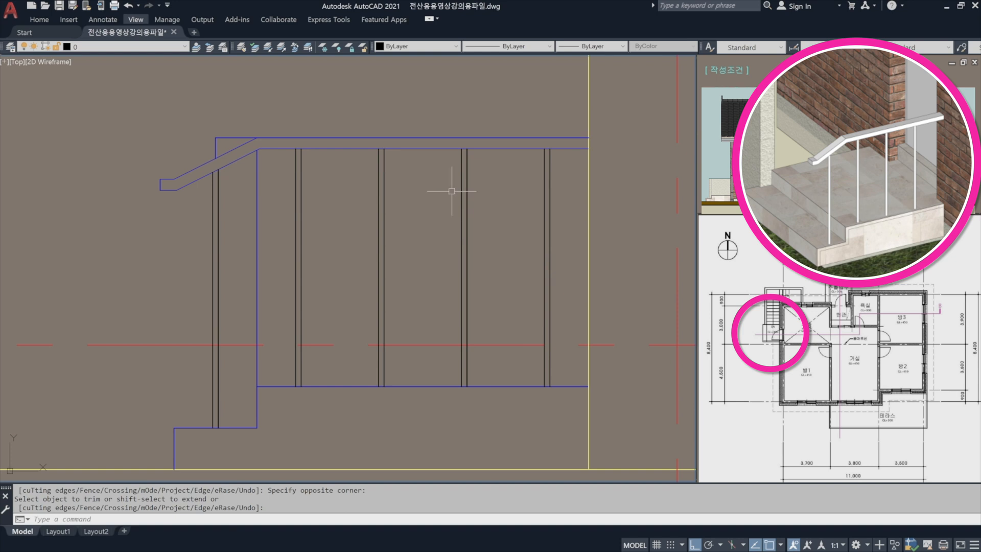
{"action": "type", "text": "ma"}
{"action": "key", "text": "Return"}
{"action": "left_click", "coordinate": [495, 157]}
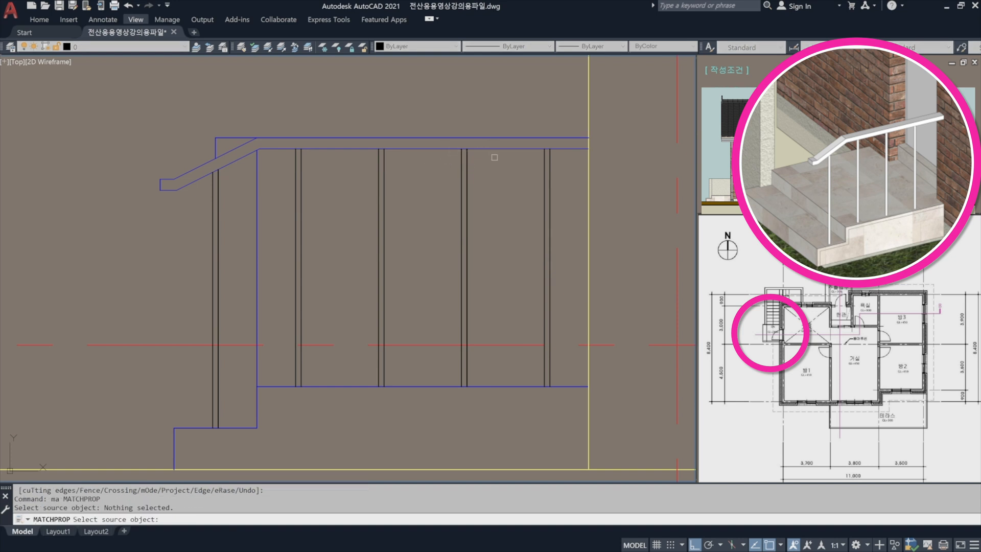
{"action": "left_click", "coordinate": [562, 232]}
{"action": "key", "text": "Escape"}
{"action": "key", "text": "Escape"}
{"action": "type", "text": "ma"}
{"action": "key", "text": "Return"}
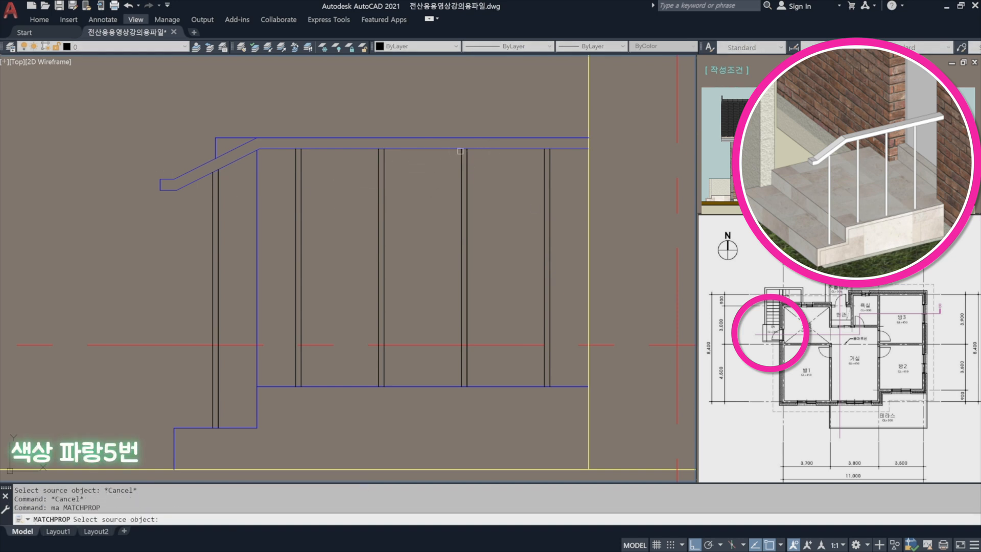
{"action": "key", "text": "Escape"}
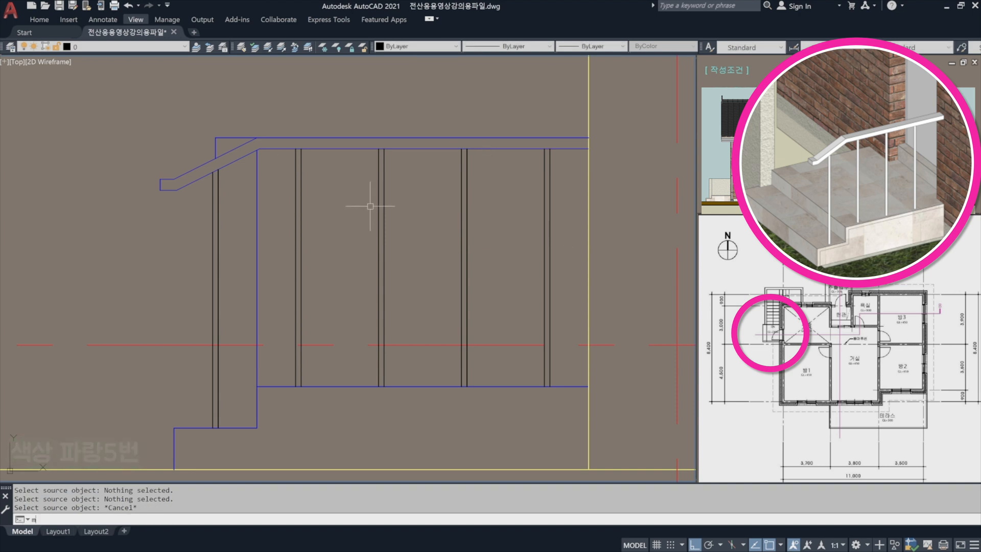
Match the properties of all the black post lines to the blue handrail's lower edge.
{"action": "type", "text": "ma"}
{"action": "key", "text": "Return"}
{"action": "left_click", "coordinate": [434, 149]}
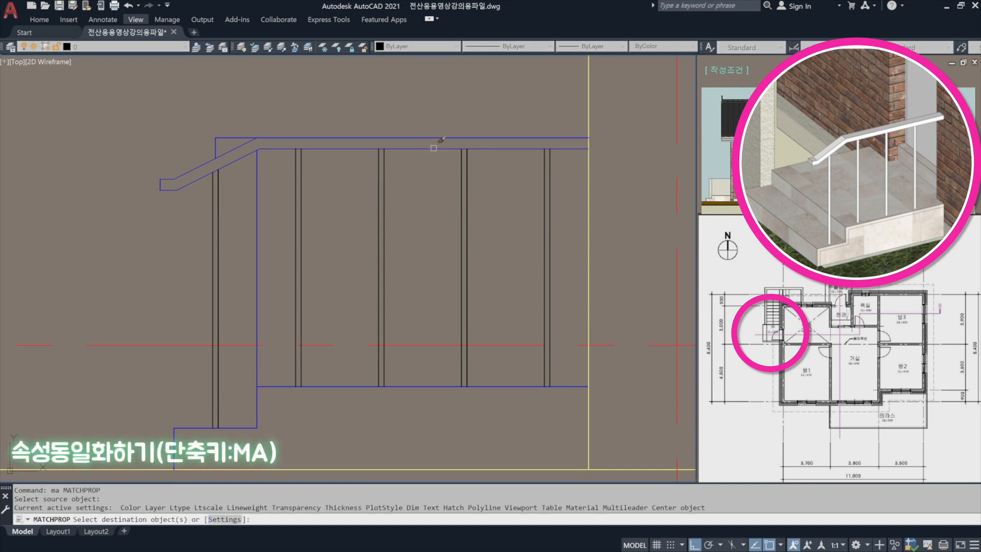
{"action": "left_click", "coordinate": [563, 240]}
{"action": "left_click", "coordinate": [124, 123]}
{"action": "key", "text": "Return"}
{"action": "scroll", "coordinate": [234, 199], "scroll_direction": "down", "scroll_amount": 5}
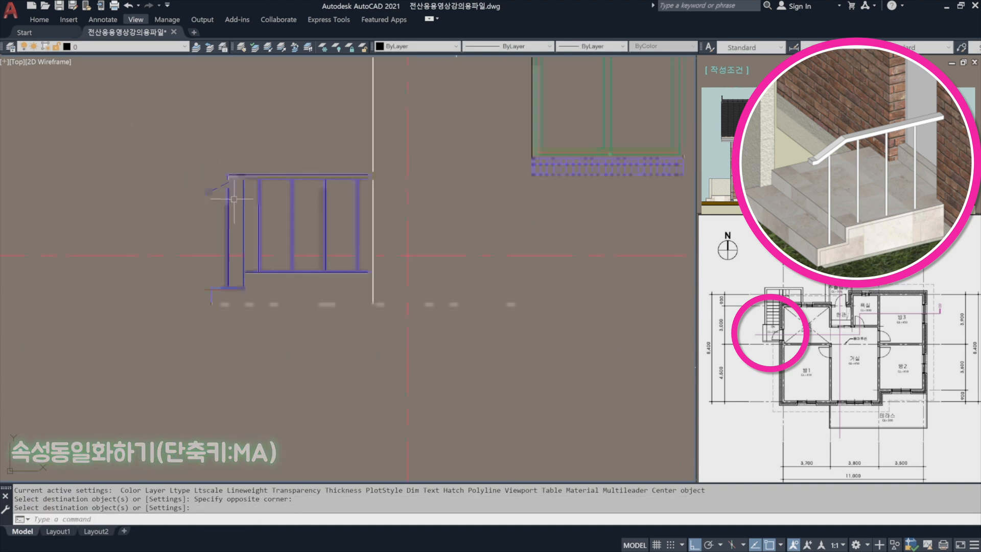
{"action": "scroll", "coordinate": [234, 199], "scroll_direction": "down", "scroll_amount": 4}
{"action": "mouse_move", "coordinate": [373, 213]}
{"action": "middle_mouse_down"}
{"action": "mouse_move", "coordinate": [283, 243]}
{"action": "mouse_move", "coordinate": [221, 317]}
{"action": "middle_mouse_up"}
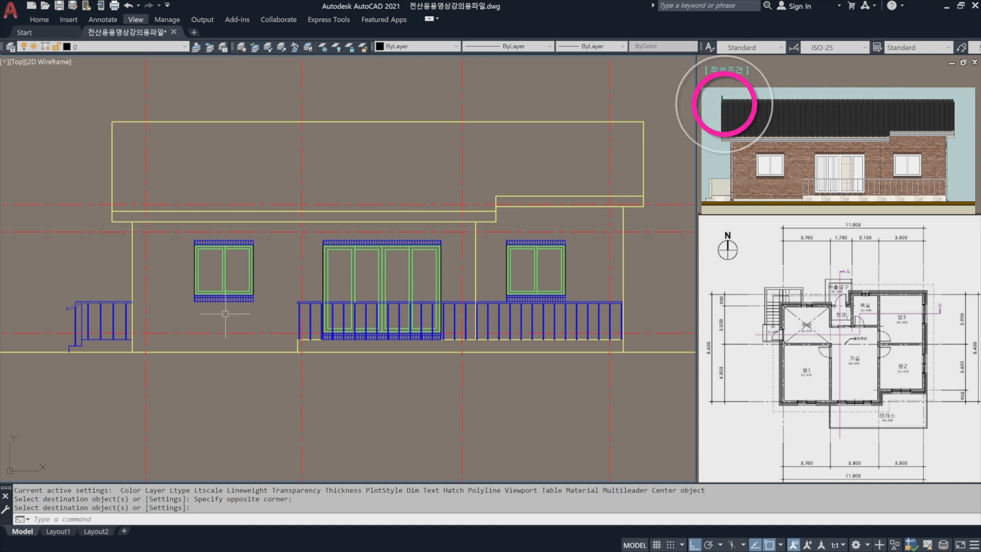
{"action": "scroll", "coordinate": [128, 131], "scroll_direction": "up", "scroll_amount": 6}
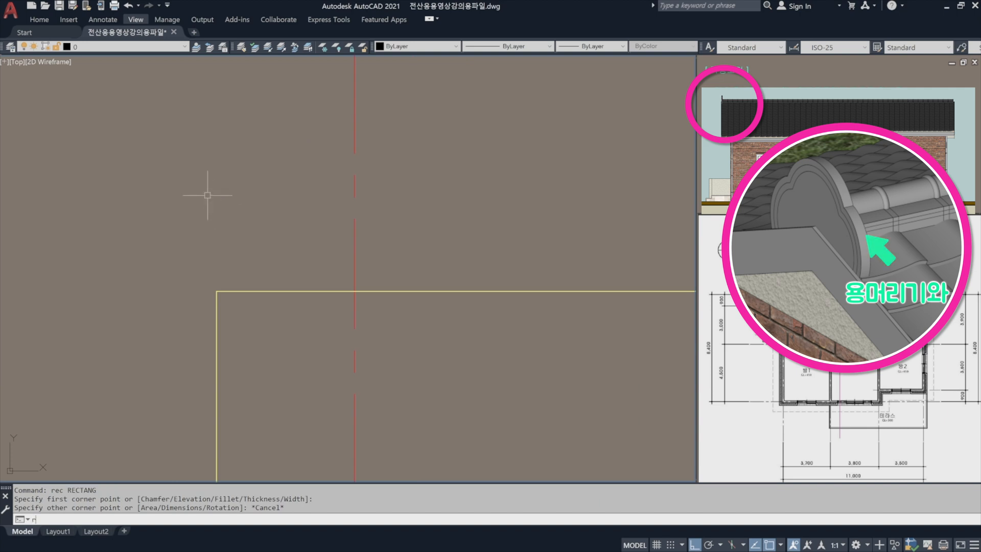
{"action": "key", "text": "Return"}
{"action": "left_click", "coordinate": [138, 244]}
{"action": "key", "text": "Escape"}
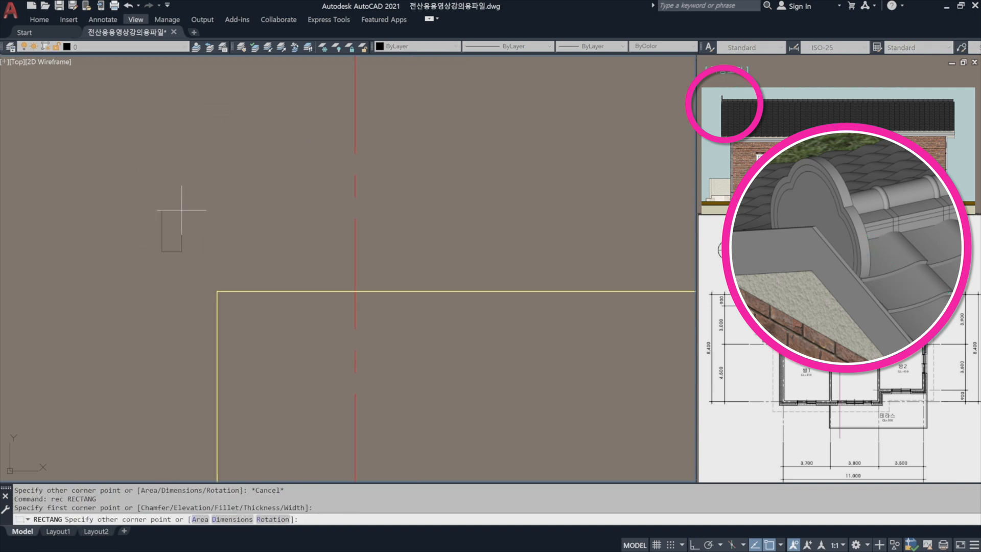
Draw a rectangle 40 wide and 300 high for the ridge-end tile outside the roof's upper-left corner.
{"action": "type", "text": "rec"}
{"action": "key", "text": "Return"}
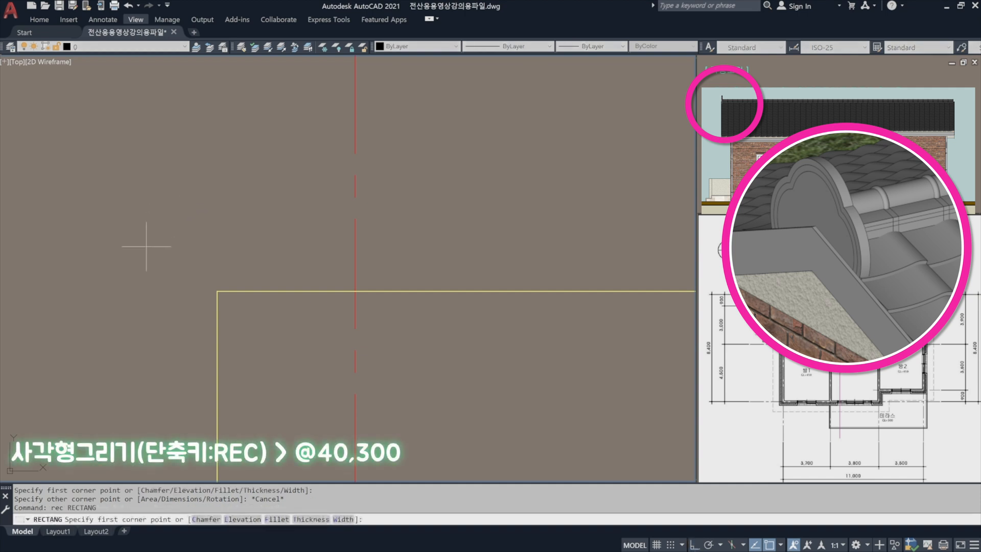
{"action": "left_click", "coordinate": [145, 246]}
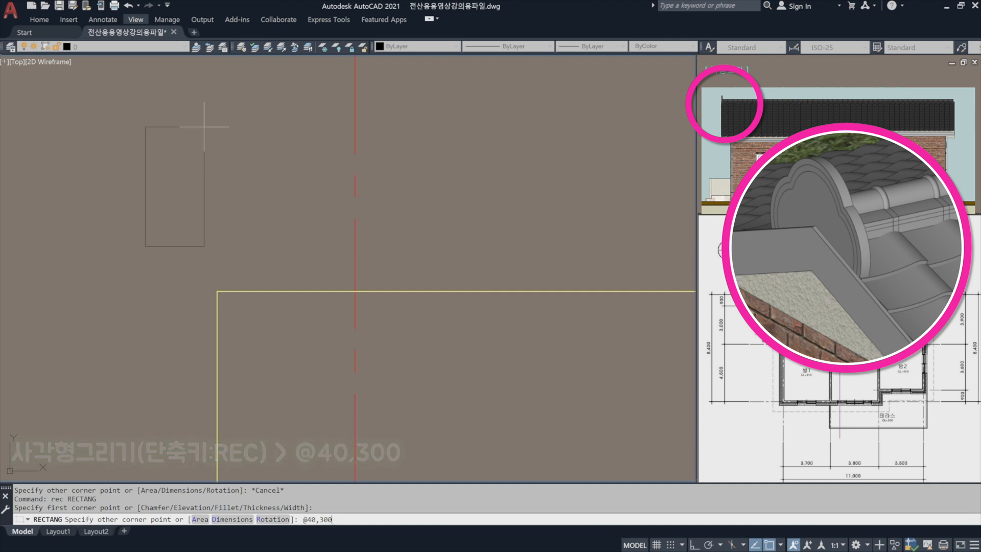
{"action": "type", "text": "300"}
{"action": "key", "text": "Return"}
Move the ridge-end tile rectangle by its lower-left corner onto the roof outline's upper-left corner.
{"action": "scroll", "coordinate": [140, 176], "scroll_direction": "up", "scroll_amount": 2}
{"action": "type", "text": "m"}
{"action": "key", "text": "Return"}
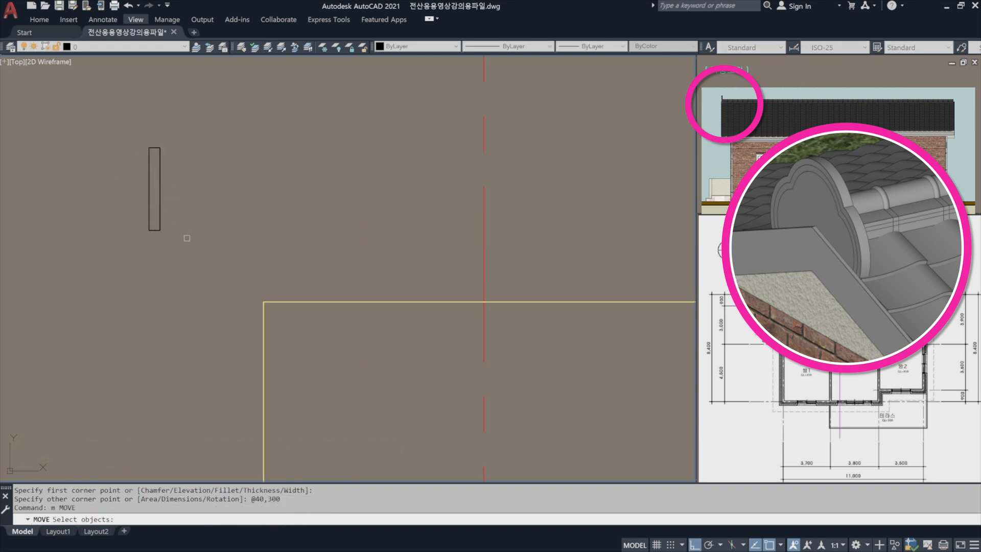
{"action": "left_click", "coordinate": [188, 240]}
{"action": "left_click", "coordinate": [126, 186]}
{"action": "key", "text": "Return"}
{"action": "left_click", "coordinate": [149, 230]}
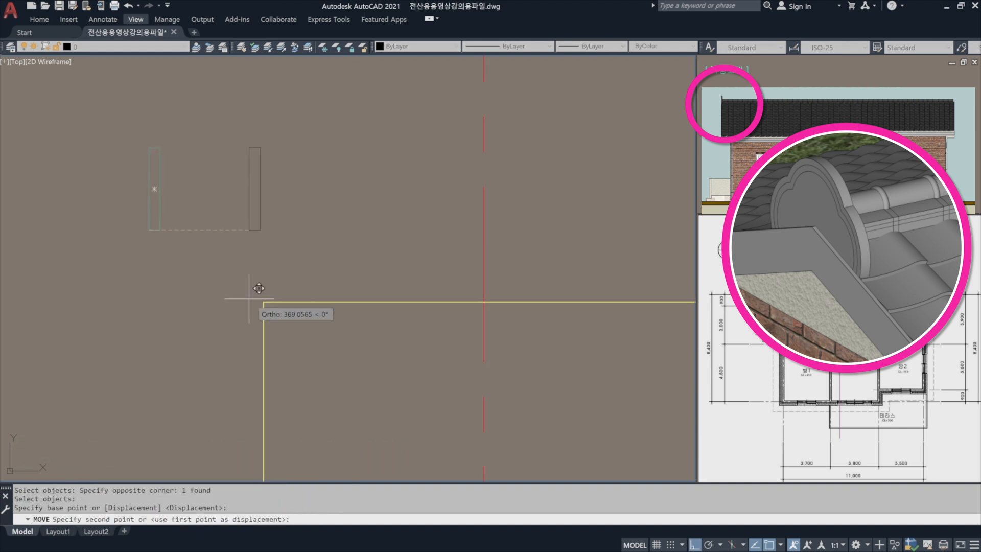
{"action": "left_click", "coordinate": [264, 302]}
{"action": "scroll", "coordinate": [268, 299], "scroll_direction": "up", "scroll_amount": 2}
{"action": "scroll", "coordinate": [268, 299], "scroll_direction": "up", "scroll_amount": 2}
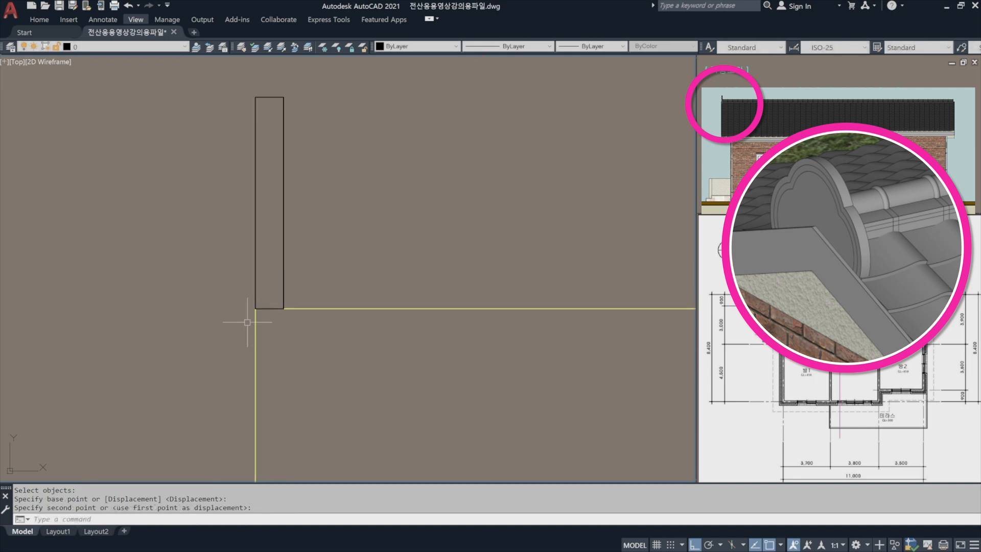
{"action": "scroll", "coordinate": [299, 251], "scroll_direction": "down", "scroll_amount": 4}
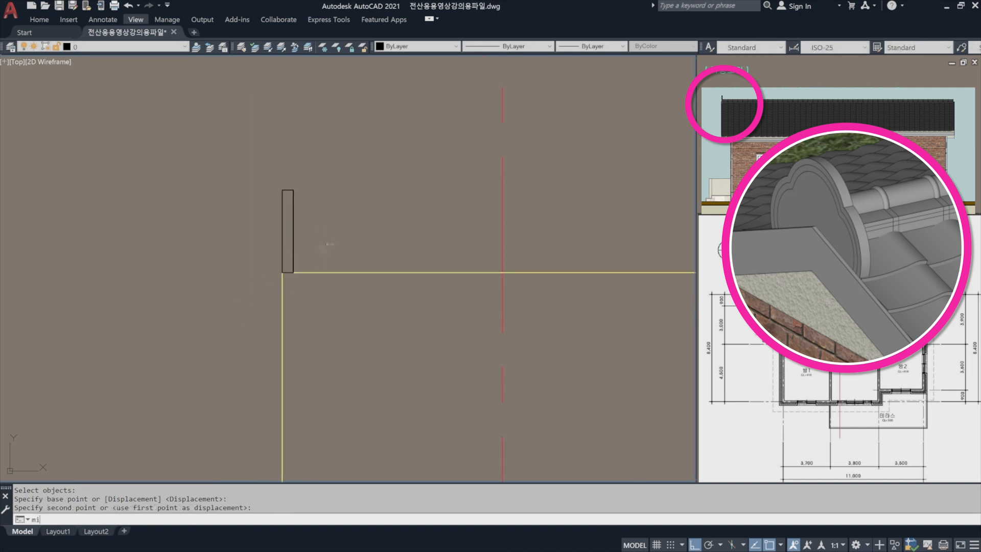
{"action": "key", "text": "space"}
{"action": "left_click", "coordinate": [328, 252]}
{"action": "key", "text": "Escape"}
{"action": "key", "text": "Escape"}
Copy the ridge-end tile rectangle by its lower-right corner to the roof outline's upper-right corner.
{"action": "type", "text": "co"}
{"action": "key", "text": "space"}
{"action": "left_click", "coordinate": [314, 224]}
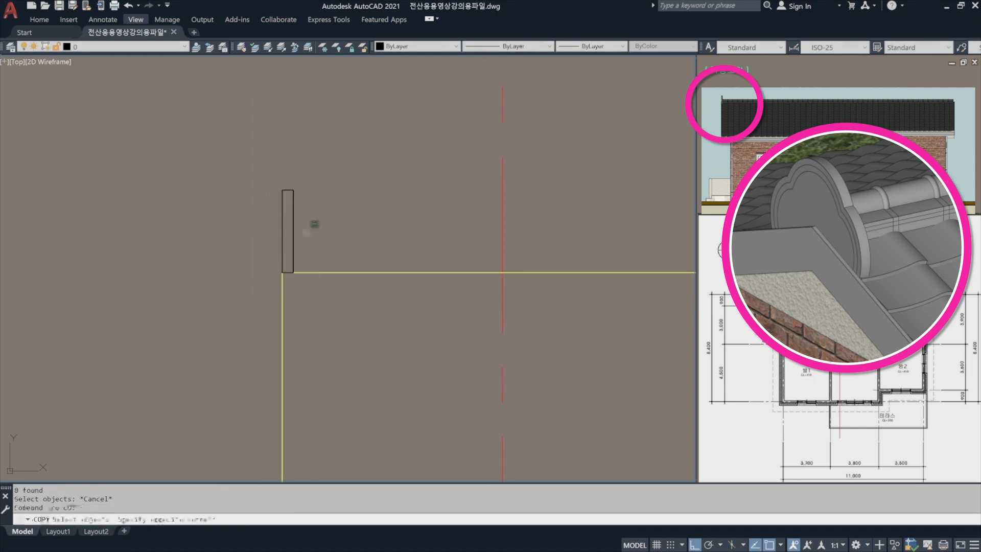
{"action": "left_click", "coordinate": [275, 242]}
{"action": "key", "text": "space"}
{"action": "left_click", "coordinate": [293, 272]}
{"action": "scroll", "coordinate": [316, 260], "scroll_direction": "down", "scroll_amount": 5}
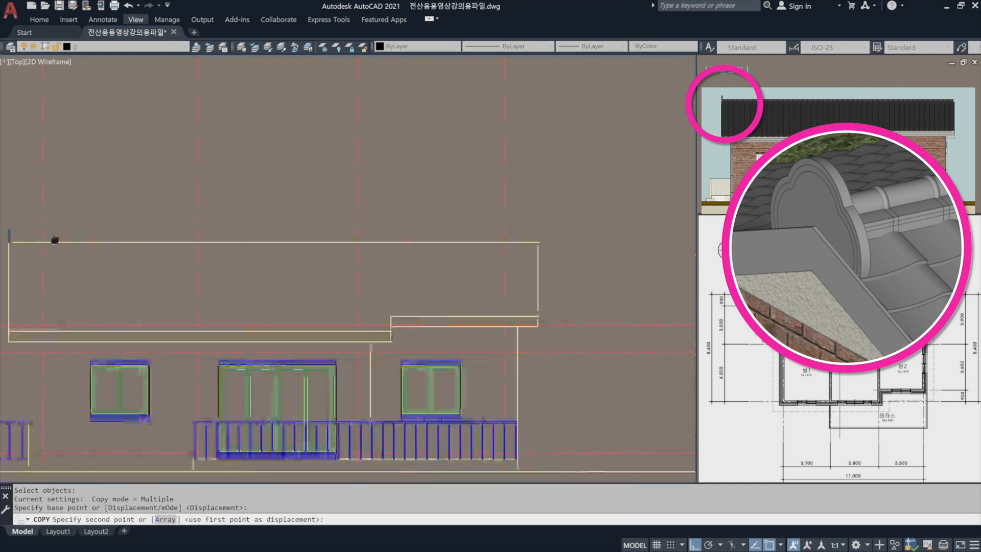
{"action": "scroll", "coordinate": [467, 219], "scroll_direction": "up", "scroll_amount": 5}
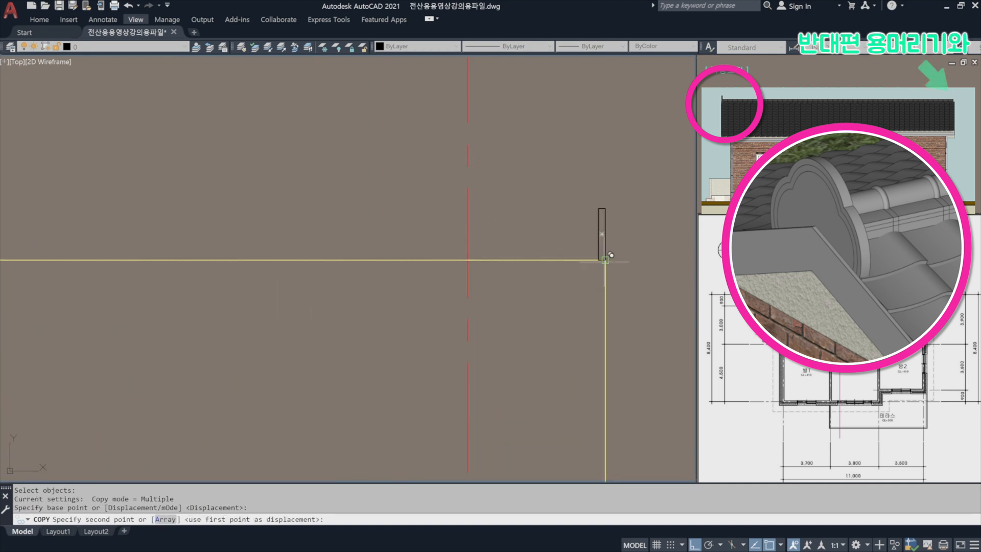
{"action": "left_click", "coordinate": [605, 260]}
{"action": "key", "text": "space"}
Change the colour of both ridge-end tile rectangles to green, colour 3.
{"action": "left_click", "coordinate": [623, 213]}
{"action": "left_click", "coordinate": [584, 198]}
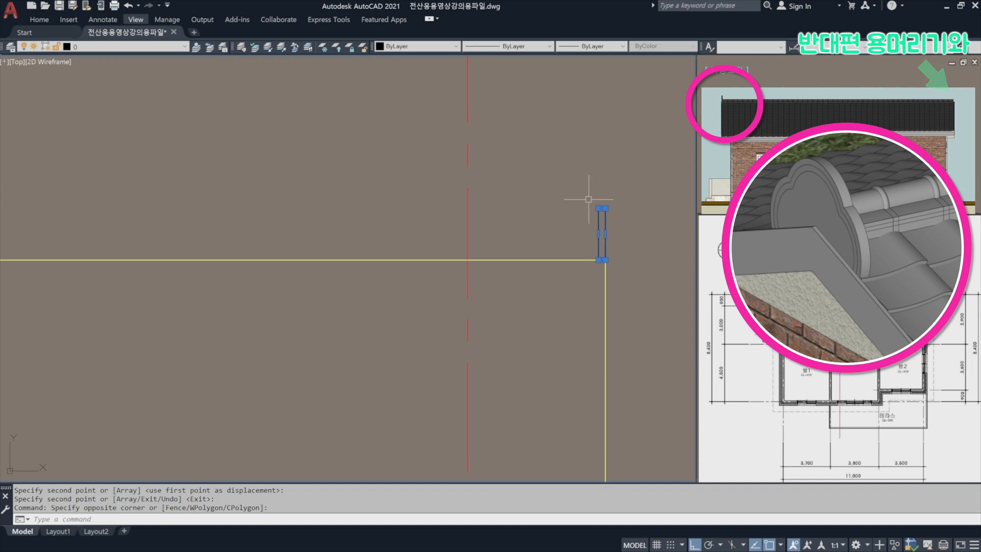
{"action": "middle_click_drag", "start_coordinate": [588, 200], "coordinate": [169, 241]}
{"action": "scroll", "coordinate": [122, 217], "scroll_direction": "down", "scroll_amount": 4}
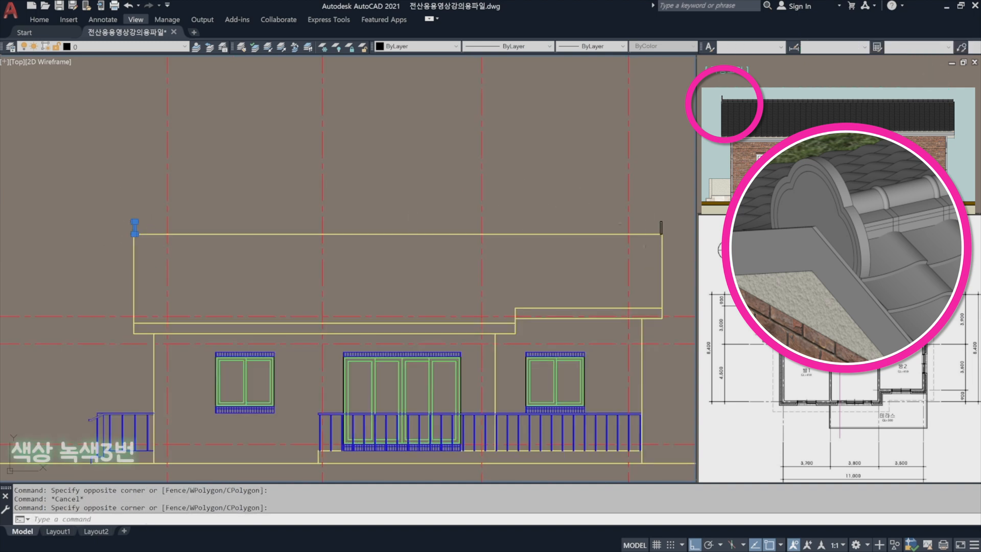
{"action": "left_click", "coordinate": [671, 226]}
{"action": "left_click", "coordinate": [643, 207]}
{"action": "key", "text": "Escape"}
{"action": "scroll", "coordinate": [135, 233], "scroll_direction": "up", "scroll_amount": 5}
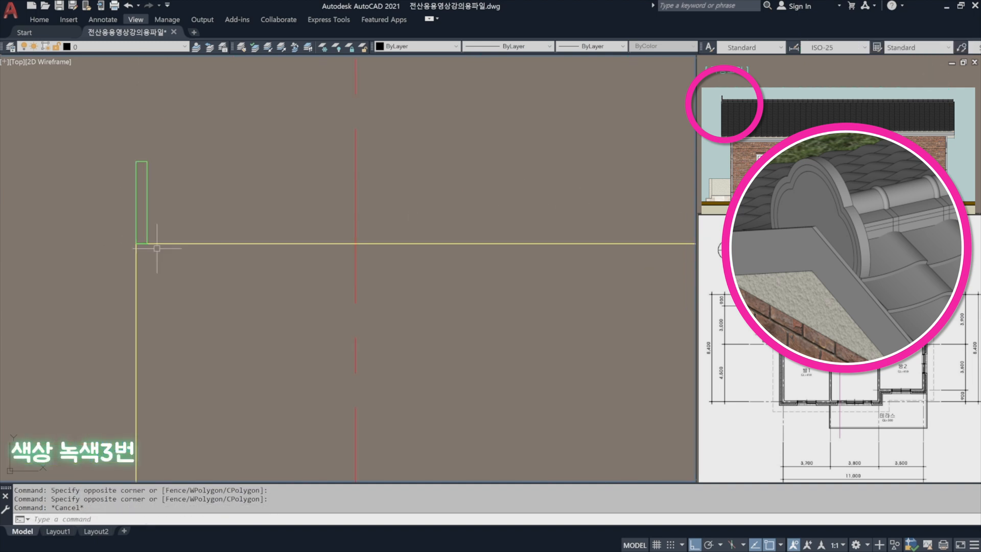
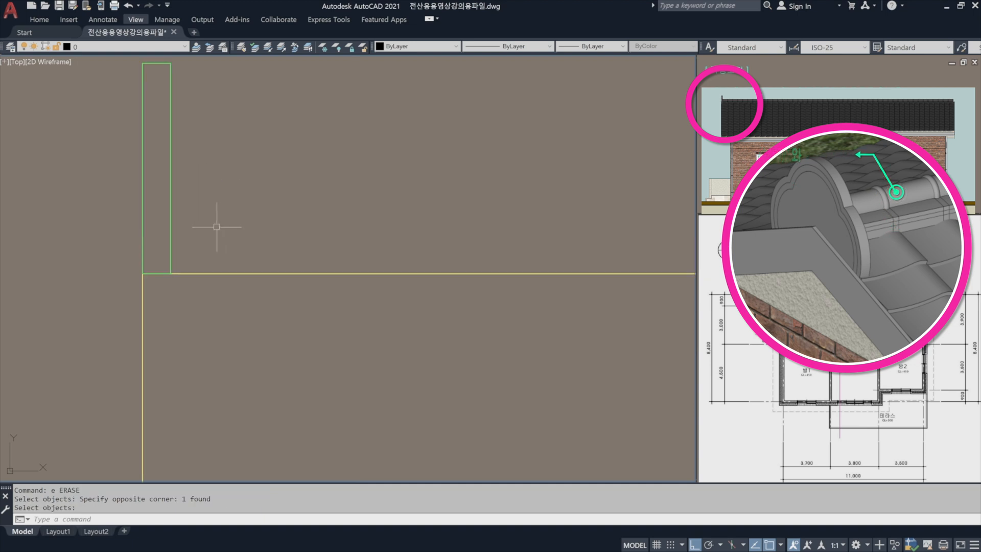
Offset the roof outline's top line upward by 60.
{"action": "scroll", "coordinate": [216, 226], "scroll_direction": "down", "scroll_amount": 3}
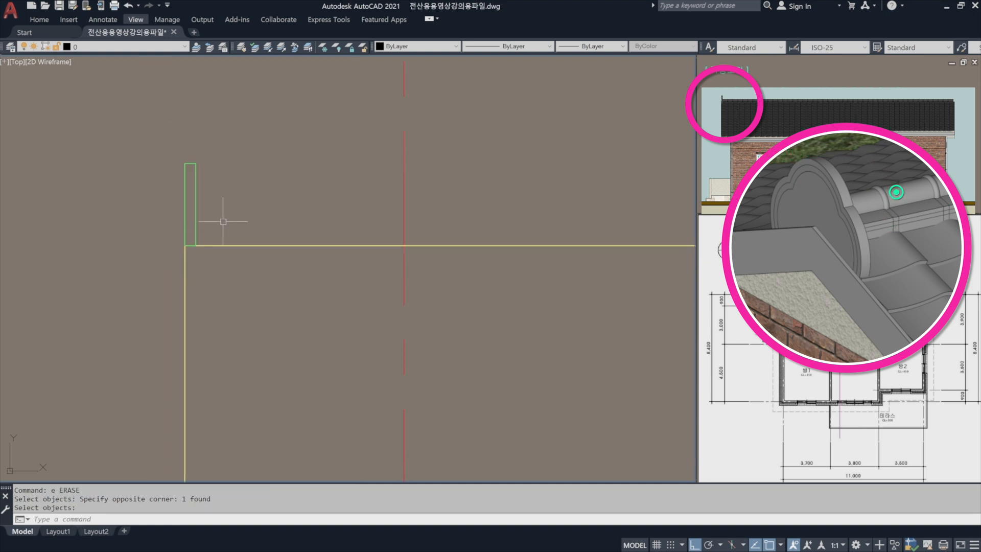
{"action": "key", "text": "Return"}
{"action": "type", "text": "o"}
{"action": "key", "text": "Return"}
{"action": "type", "text": "60"}
{"action": "key", "text": "Return"}
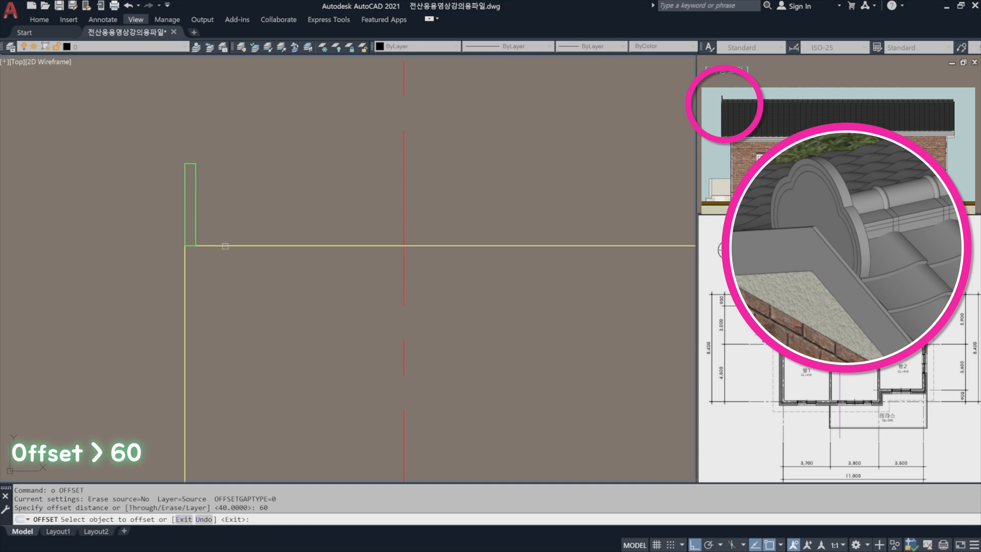
{"action": "left_click", "coordinate": [225, 247]}
{"action": "left_click", "coordinate": [231, 198]}
Trim the new offset line inside the ridge-end tile rectangles at both roof ends.
{"action": "key", "text": "Return"}
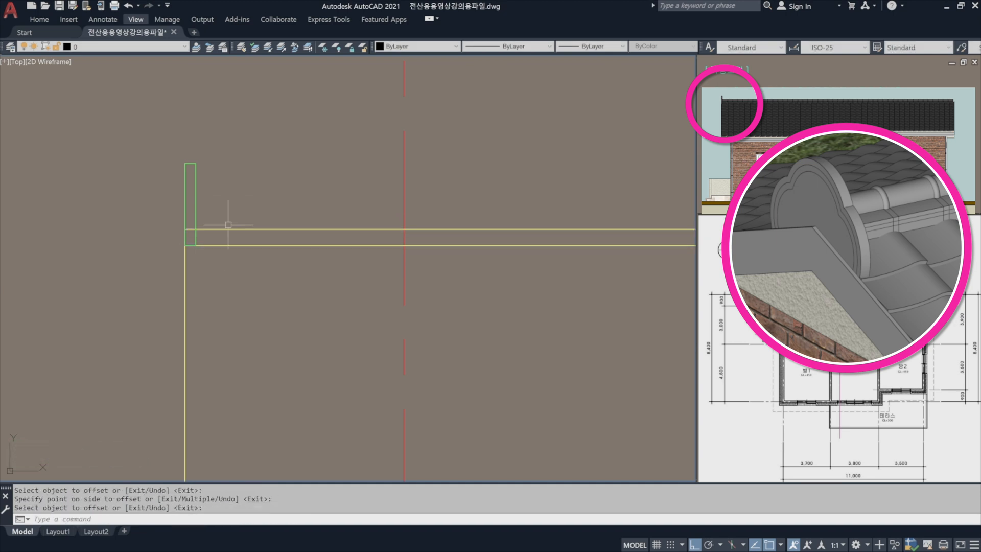
{"action": "type", "text": "tr"}
{"action": "key", "text": "Return"}
{"action": "key", "text": "Return"}
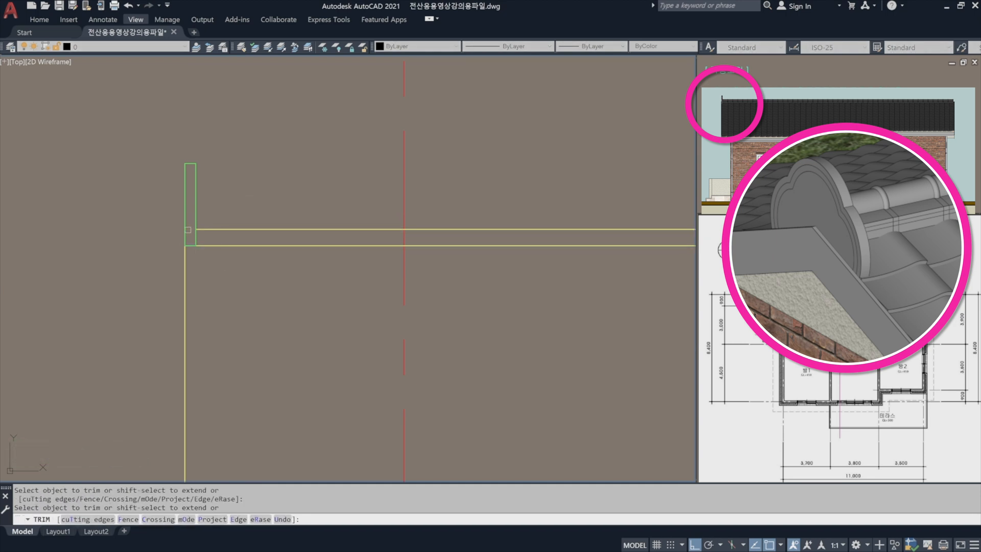
{"action": "scroll", "coordinate": [154, 213], "scroll_direction": "down", "scroll_amount": 8}
{"action": "scroll", "coordinate": [467, 219], "scroll_direction": "up", "scroll_amount": 15}
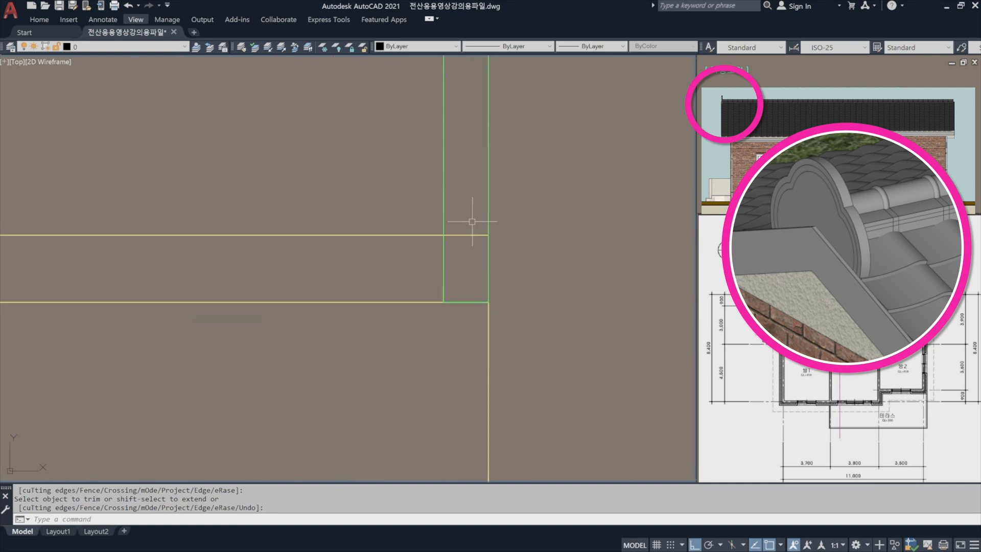
{"action": "key", "text": "Escape"}
{"action": "type", "text": "o"}
{"action": "key", "text": "Return"}
{"action": "key", "text": "Escape"}
Offset the upper ridge line upward by 20 twice to form two more ridge tile lines.
{"action": "scroll", "coordinate": [372, 232], "scroll_direction": "down", "scroll_amount": 2}
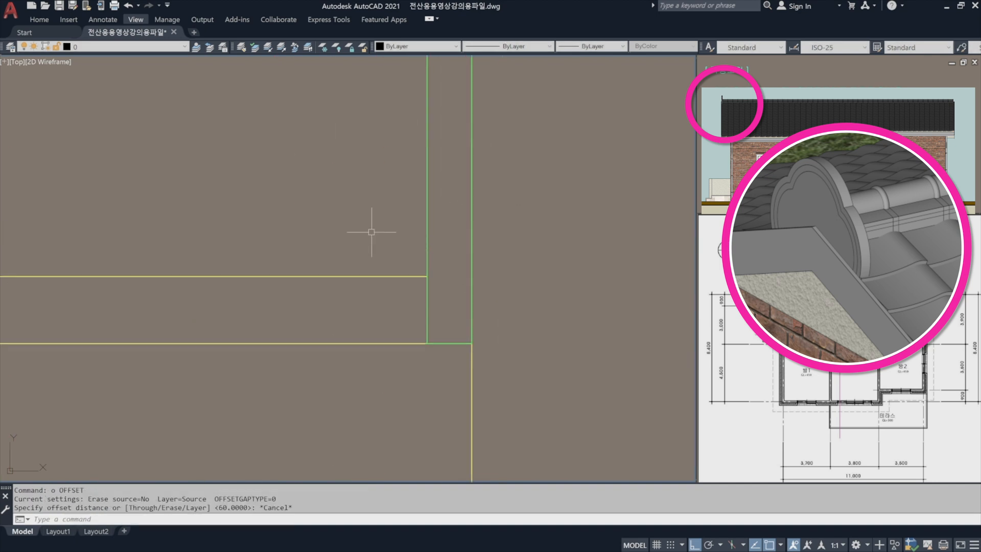
{"action": "type", "text": "o"}
{"action": "key", "text": "Return"}
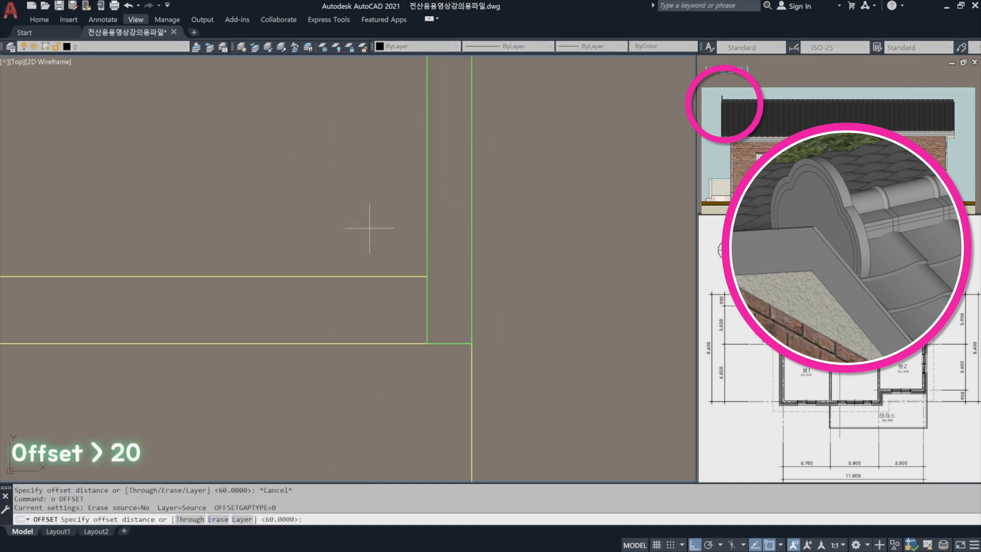
{"action": "type", "text": "20"}
{"action": "key", "text": "Return"}
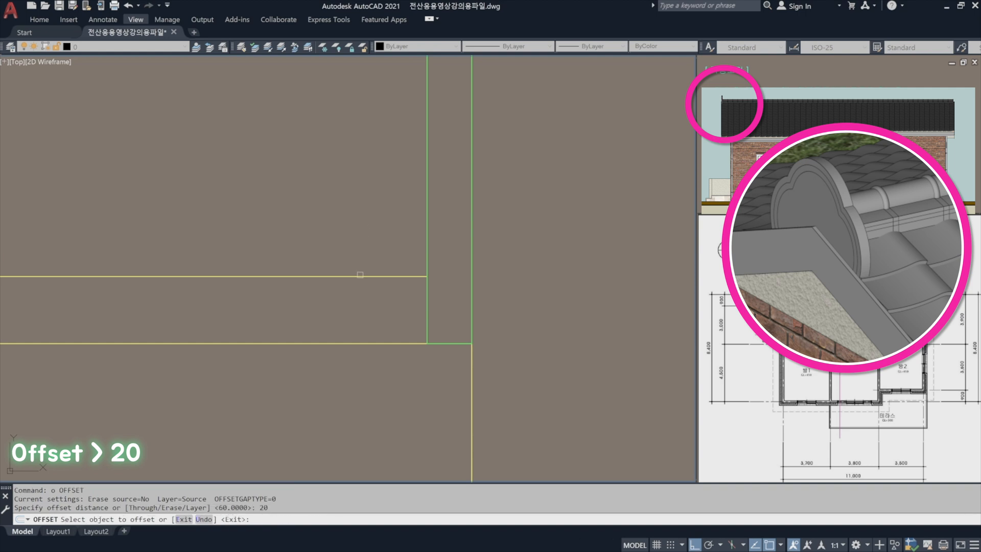
{"action": "left_click", "coordinate": [360, 276]}
{"action": "left_click", "coordinate": [357, 204]}
{"action": "left_click", "coordinate": [356, 254]}
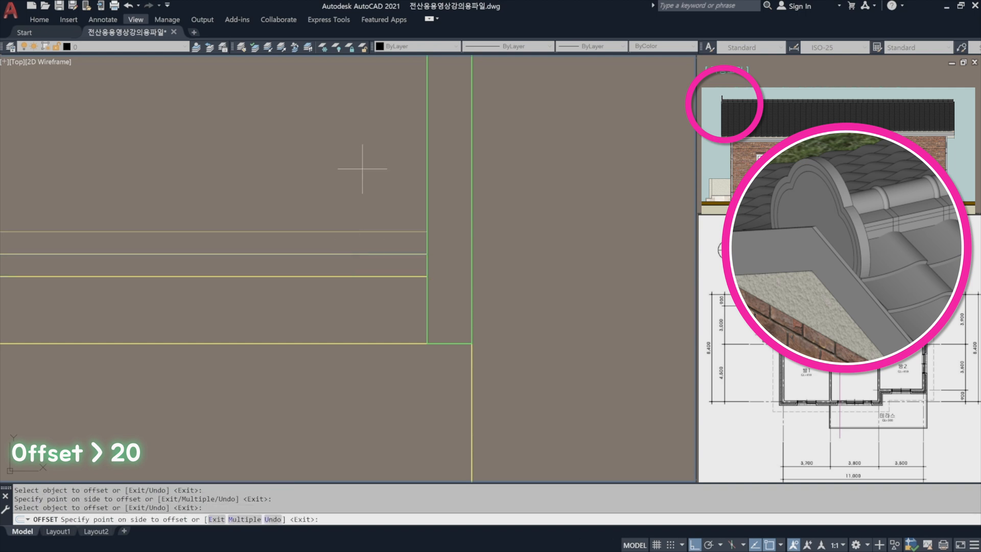
{"action": "left_click", "coordinate": [362, 164]}
{"action": "key", "text": "Return"}
Offset the uppermost ridge line upward by 80 for the convex ridge tile's top edge.
{"action": "scroll", "coordinate": [362, 182], "scroll_direction": "down", "scroll_amount": 2}
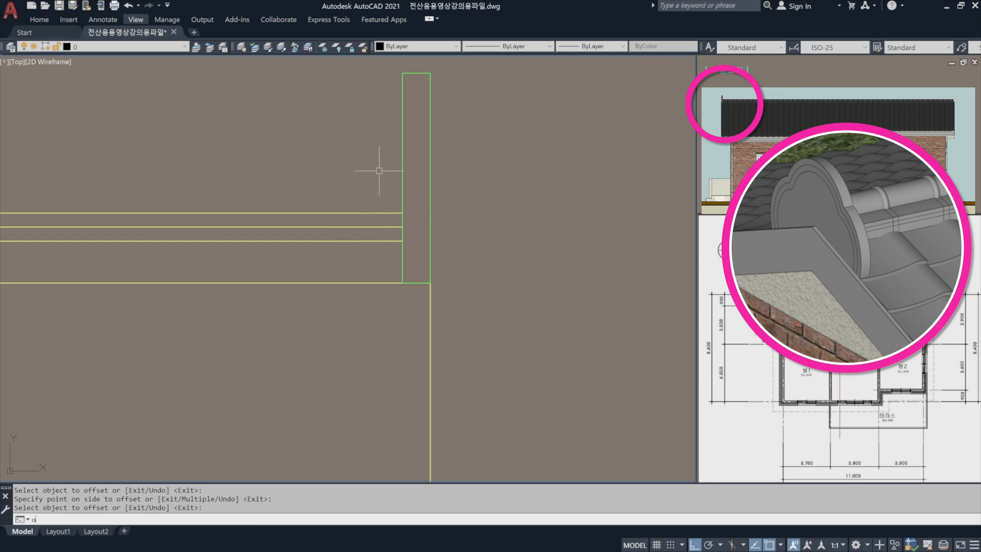
{"action": "key", "text": "Return"}
{"action": "type", "text": "80"}
{"action": "key", "text": "Return"}
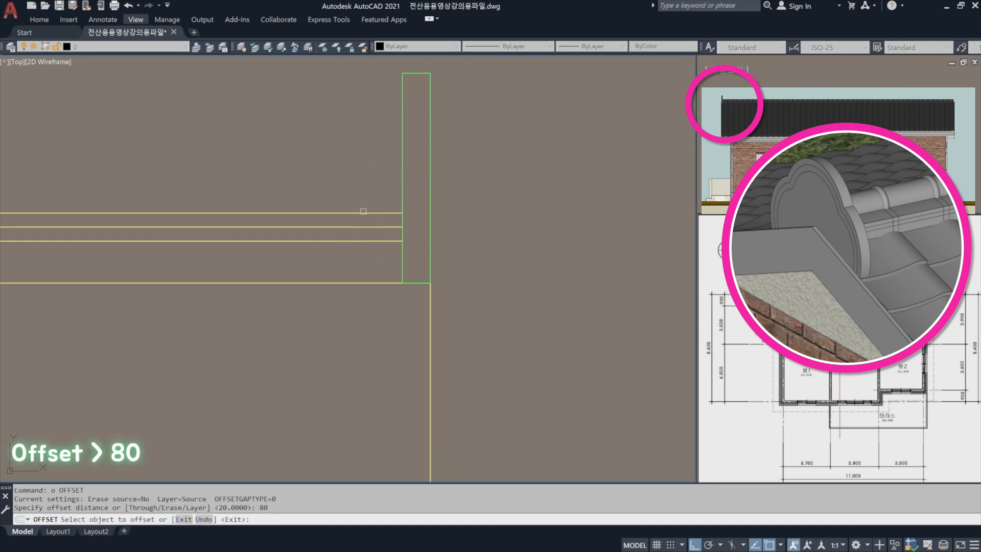
{"action": "left_click", "coordinate": [363, 213]}
{"action": "left_click", "coordinate": [357, 149]}
{"action": "key", "text": "Return"}
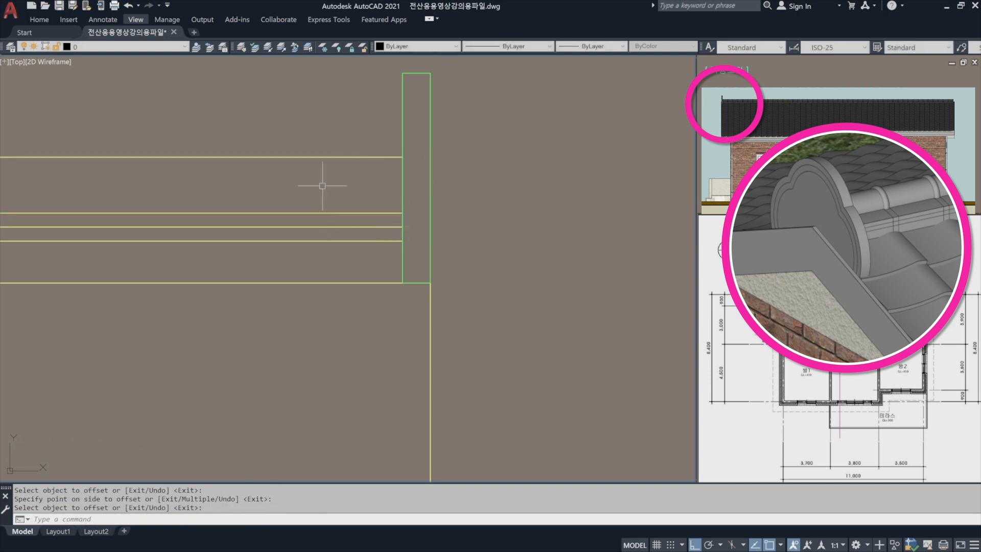
Match the topmost ridge line's properties to the green ridge-end tile rectangle.
{"action": "type", "text": "m"}
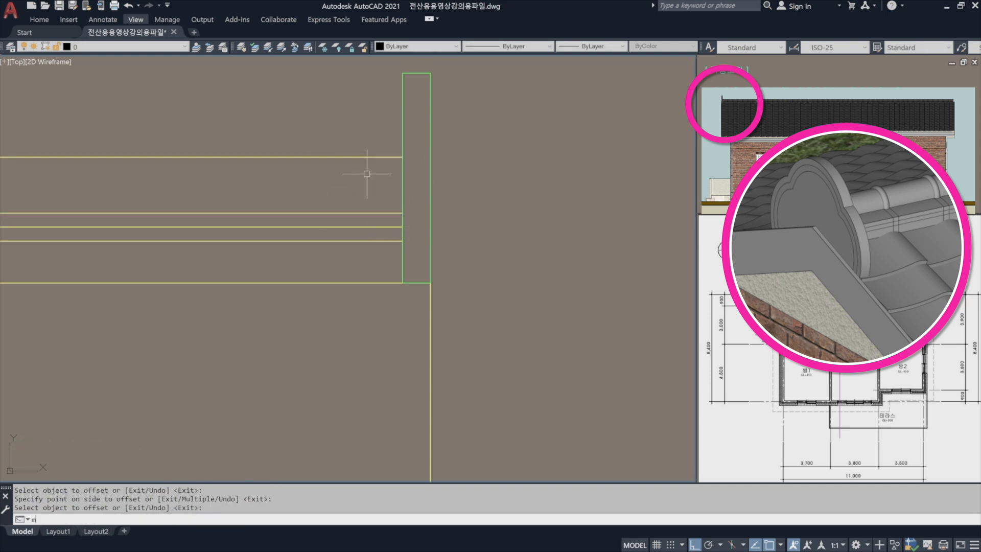
{"action": "type", "text": "a"}
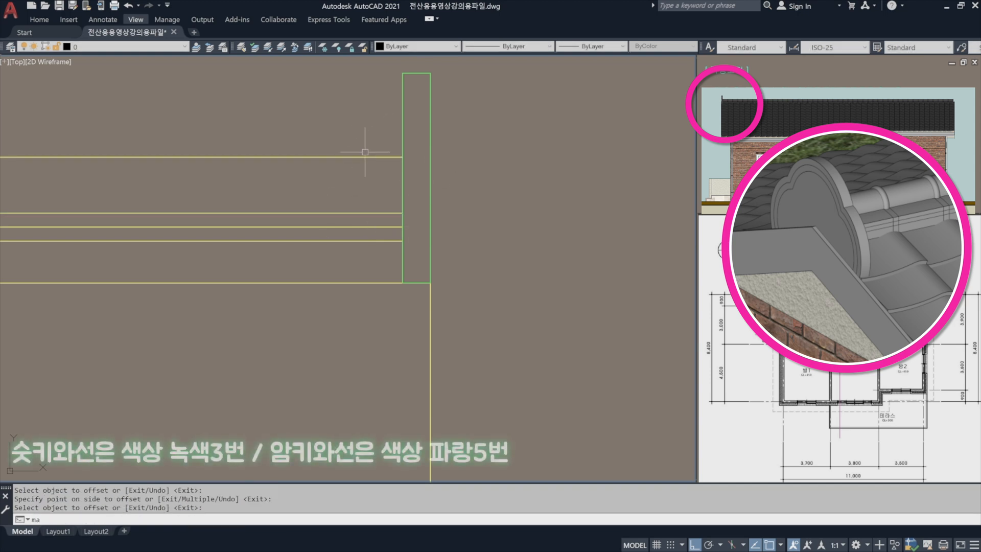
{"action": "key", "text": "Return"}
{"action": "left_click", "coordinate": [403, 127]}
{"action": "left_click", "coordinate": [374, 151]}
{"action": "left_click", "coordinate": [361, 167]}
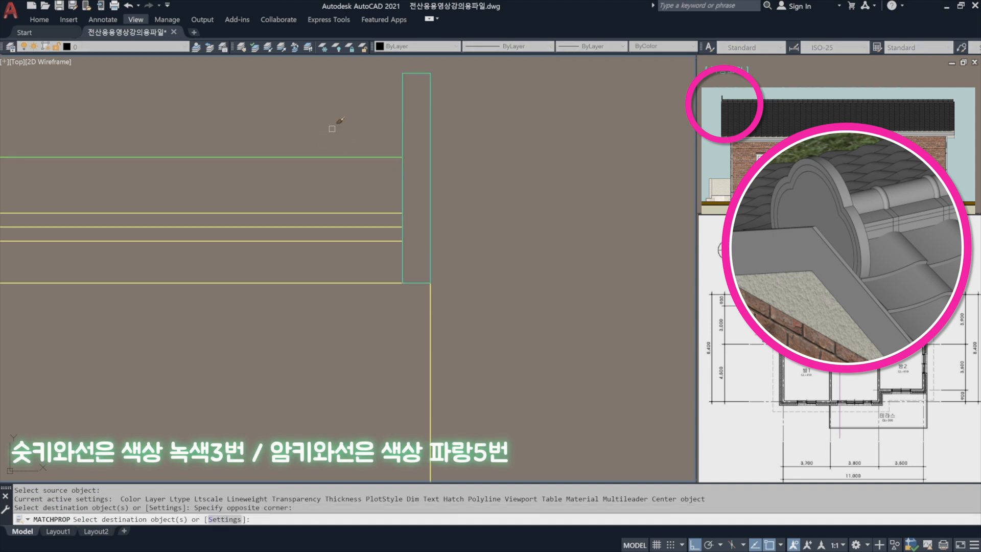
{"action": "key", "text": "Return"}
Put the three ridge lines below the green one on the blue layer 파랑(0.1)-마감선_해치선.
{"action": "left_click", "coordinate": [377, 257]}
{"action": "key", "text": "Escape"}
{"action": "left_click", "coordinate": [361, 257]}
{"action": "left_click", "coordinate": [325, 198]}
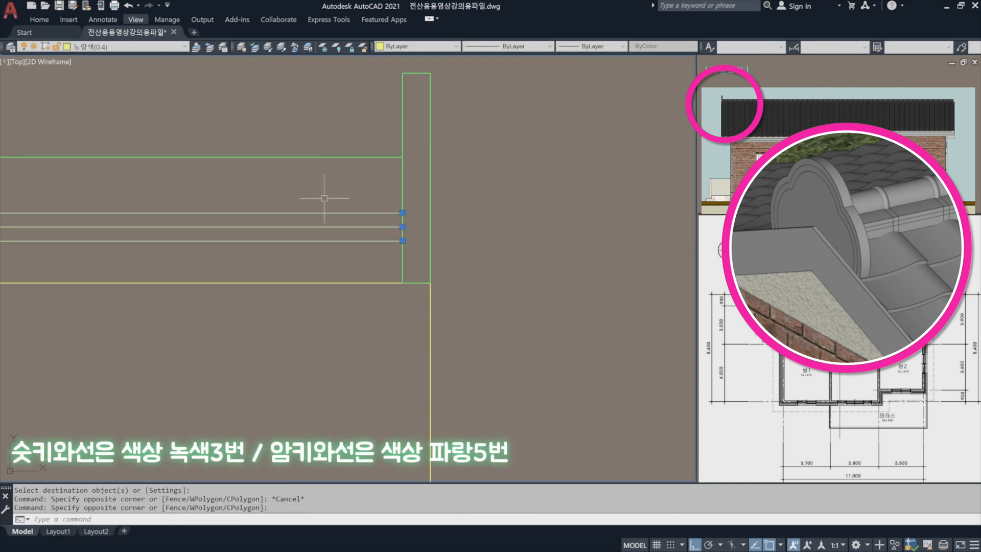
{"action": "left_click", "coordinate": [156, 50]}
{"action": "left_click", "coordinate": [137, 102]}
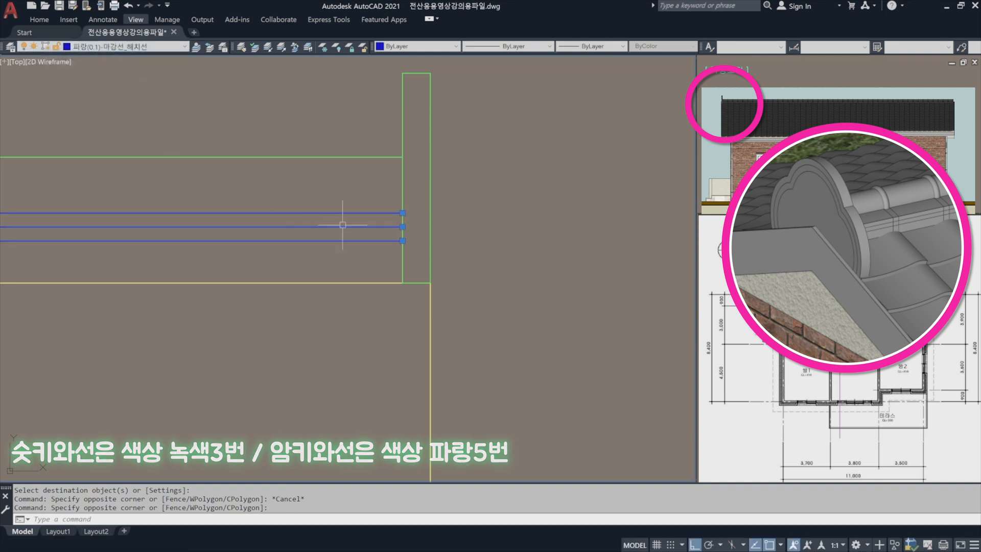
{"action": "key", "text": "Escape"}
{"action": "scroll", "coordinate": [582, 174], "scroll_direction": "down", "scroll_amount": 6}
{"action": "scroll", "coordinate": [31, 210], "scroll_direction": "up", "scroll_amount": 1}
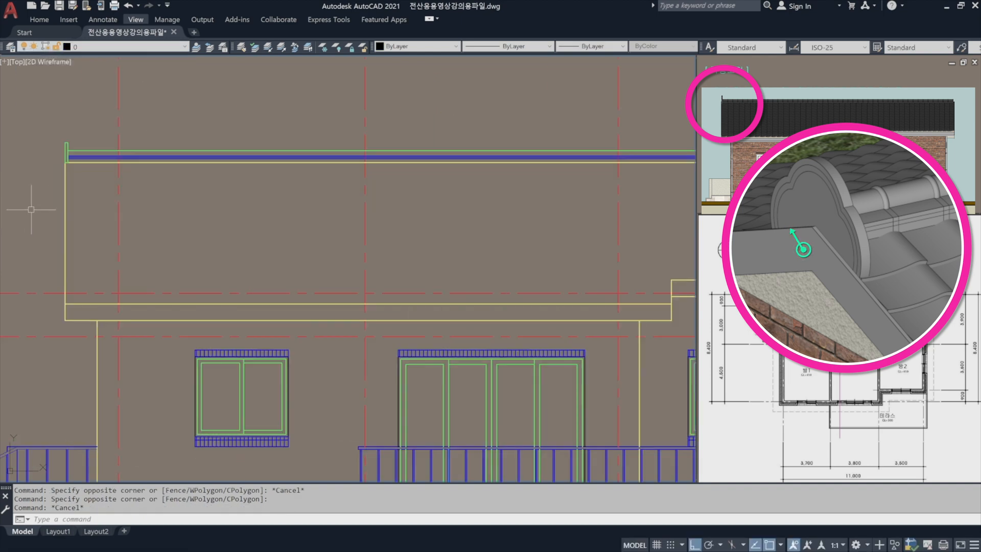
{"action": "scroll", "coordinate": [31, 209], "scroll_direction": "up", "scroll_amount": 2}
{"action": "middle_click_drag", "start_coordinate": [33, 212], "coordinate": [247, 217]}
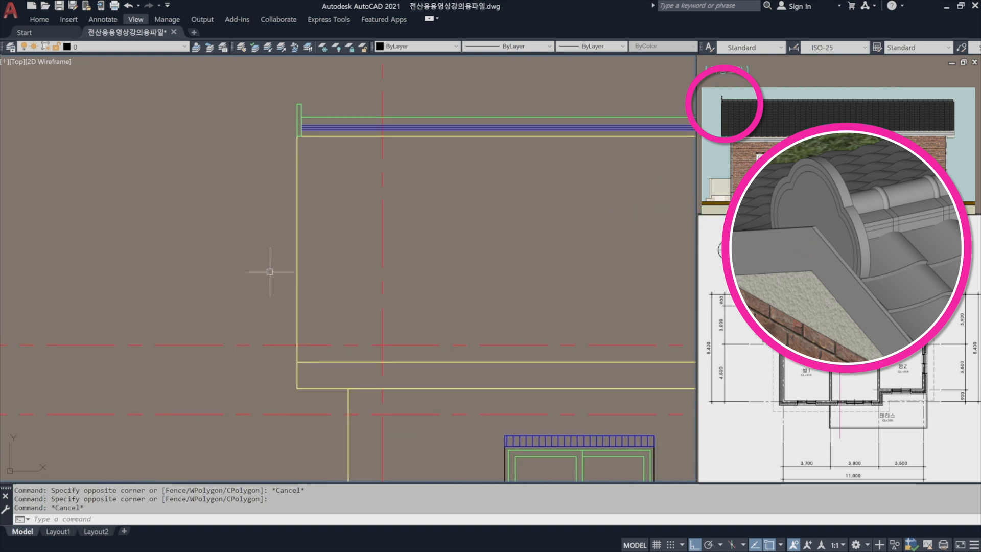
{"action": "key", "text": "Return"}
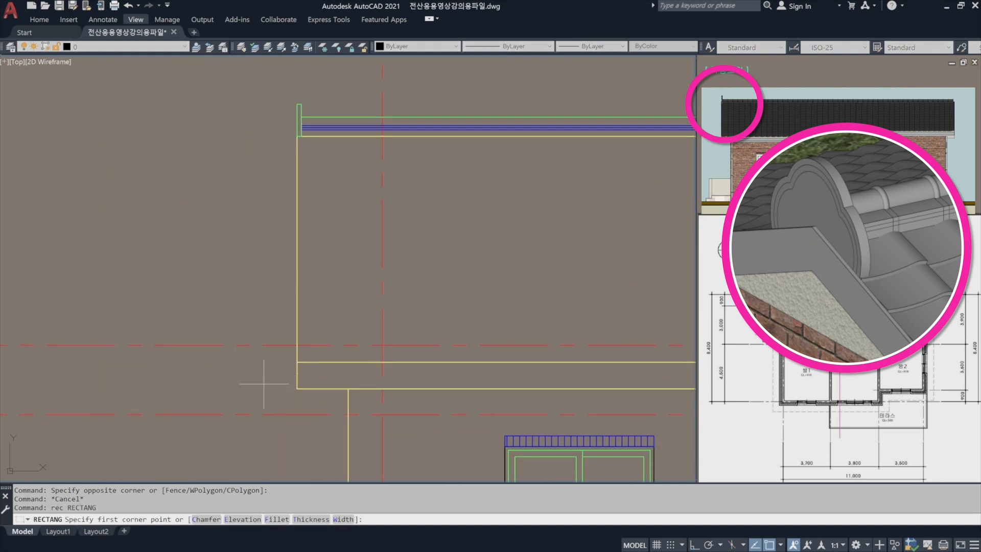
{"action": "scroll", "coordinate": [261, 386], "scroll_direction": "up", "scroll_amount": 2}
{"action": "left_click", "coordinate": [230, 403]}
{"action": "key", "text": "Escape"}
Draw a rectangle 20 wide and 250 high outside the roof's lower-left corner.
{"action": "type", "text": "rec"}
{"action": "key", "text": "Return"}
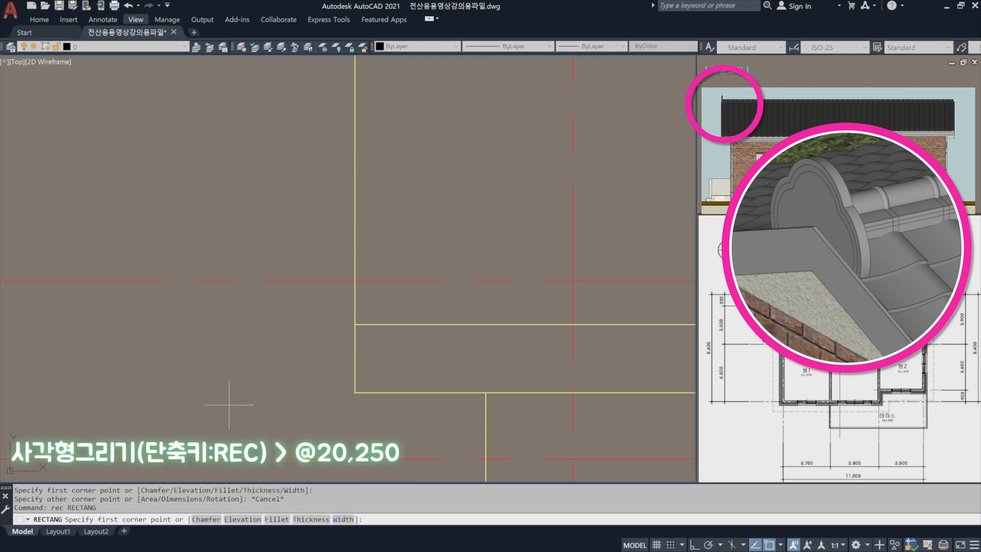
{"action": "left_click", "coordinate": [226, 409]}
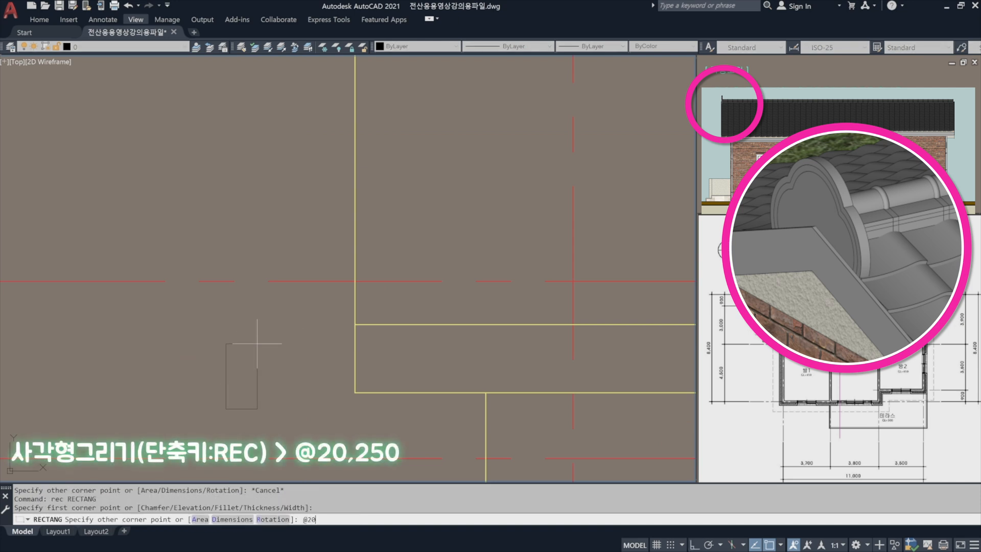
{"action": "type", "text": "@20,250"}
{"action": "key", "text": "Return"}
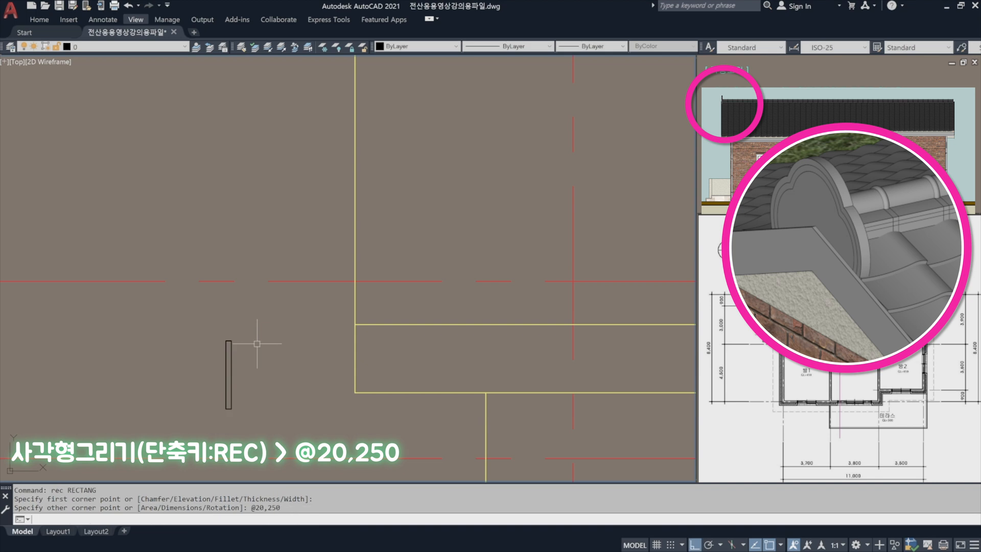
Move the 20 by 250 rectangle by its lower-right corner onto the roof outline's lower-left corner.
{"action": "type", "text": "m"}
{"action": "key", "text": "Return"}
{"action": "left_click_drag", "start_coordinate": [217, 332], "coordinate": [240, 416]}
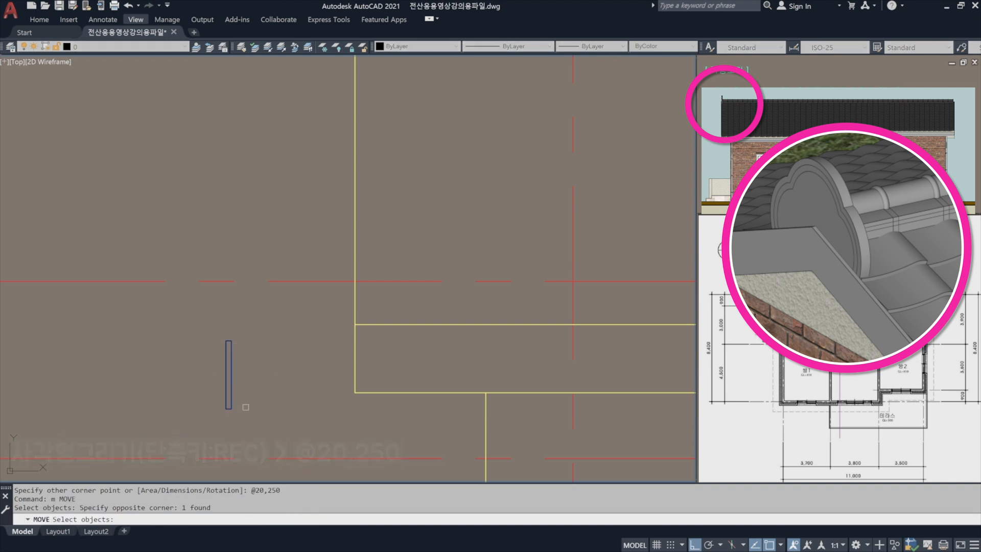
{"action": "scroll", "coordinate": [240, 417], "scroll_direction": "up", "scroll_amount": 2}
{"action": "key", "text": "Return"}
{"action": "left_click", "coordinate": [225, 403]}
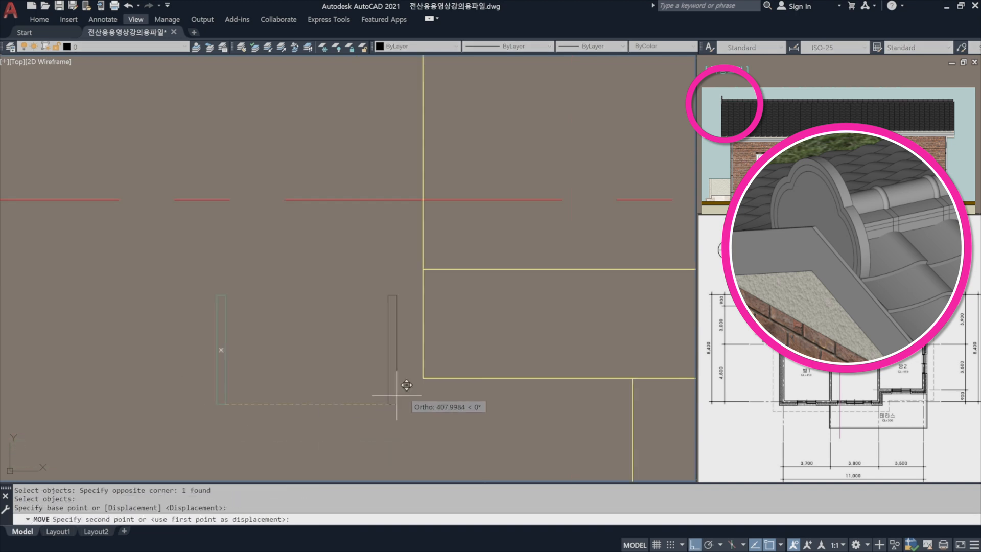
{"action": "left_click", "coordinate": [428, 378]}
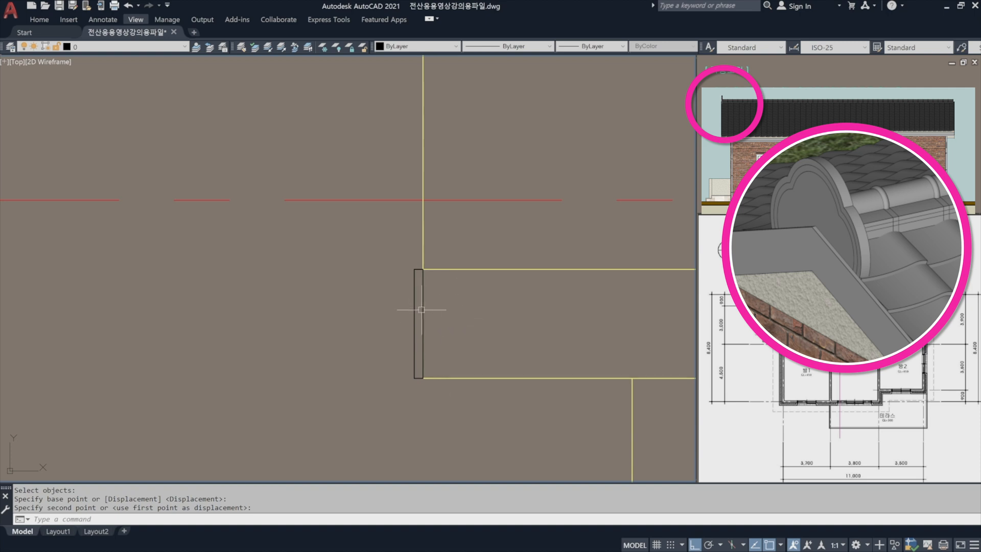
Stretch the narrow rectangle's top edge up to the level of the roof outline's upper-left corner.
{"action": "middle_click_drag", "start_coordinate": [422, 309], "coordinate": [393, 325]}
{"action": "key", "text": "Escape"}
{"action": "key", "text": "Escape"}
{"action": "left_click", "coordinate": [387, 302]}
{"action": "scroll", "coordinate": [391, 282], "scroll_direction": "up", "scroll_amount": 3}
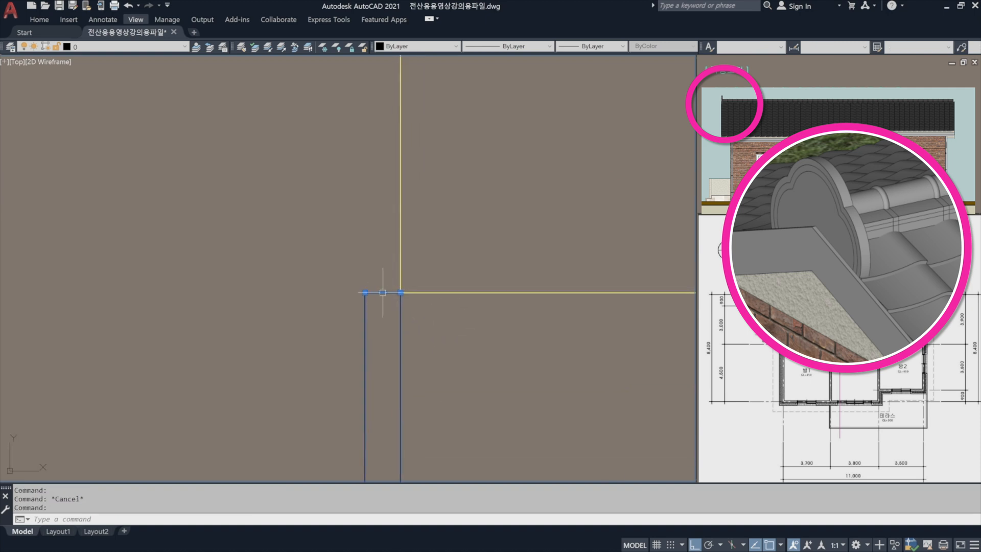
{"action": "left_click", "coordinate": [382, 293]}
{"action": "scroll", "coordinate": [361, 240], "scroll_direction": "down", "scroll_amount": 5}
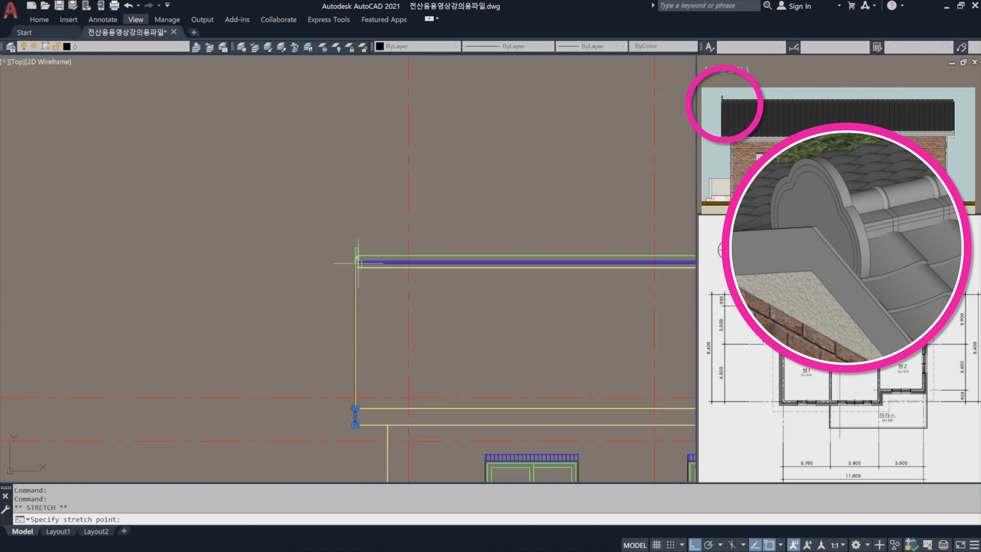
{"action": "scroll", "coordinate": [337, 275], "scroll_direction": "up", "scroll_amount": 5}
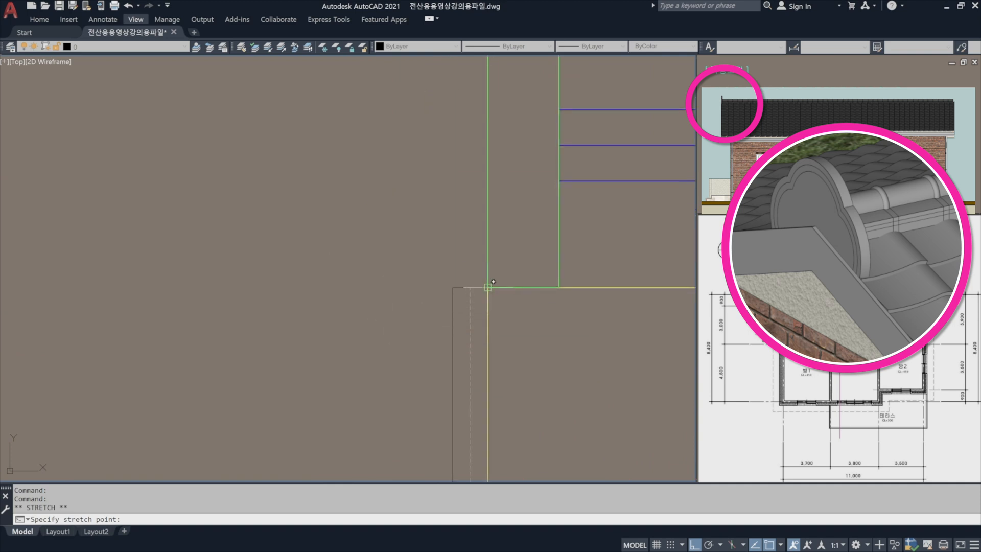
{"action": "left_click", "coordinate": [470, 287]}
{"action": "key", "text": "Escape"}
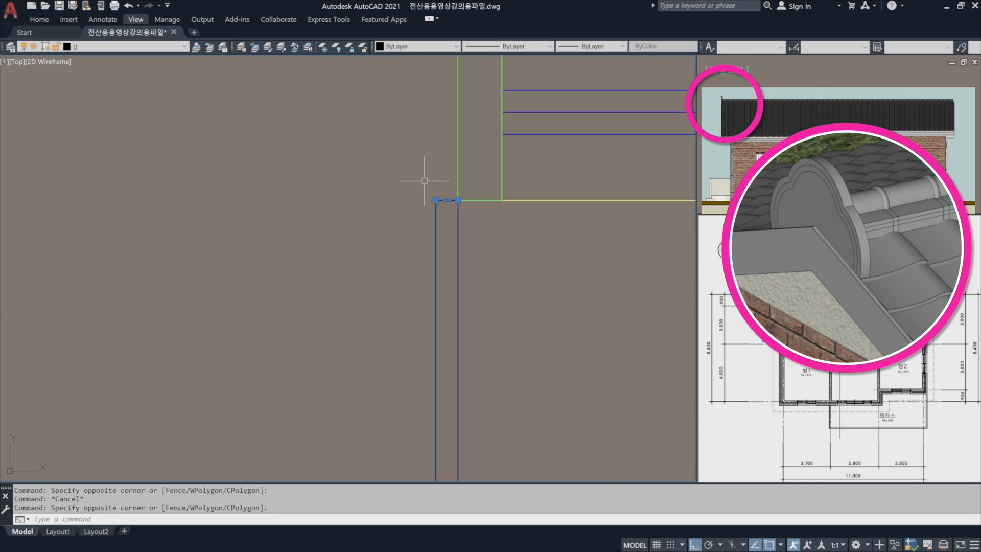
Put the tall narrow rectangle on the roof's left edge on the blue layer 파랑(0.1)-마감선_해치선.
{"action": "scroll", "coordinate": [427, 187], "scroll_direction": "down", "scroll_amount": 6}
{"action": "scroll", "coordinate": [442, 232], "scroll_direction": "up", "scroll_amount": 2}
{"action": "scroll", "coordinate": [442, 234], "scroll_direction": "down", "scroll_amount": 1}
{"action": "middle_click_drag", "start_coordinate": [442, 235], "coordinate": [370, 232]}
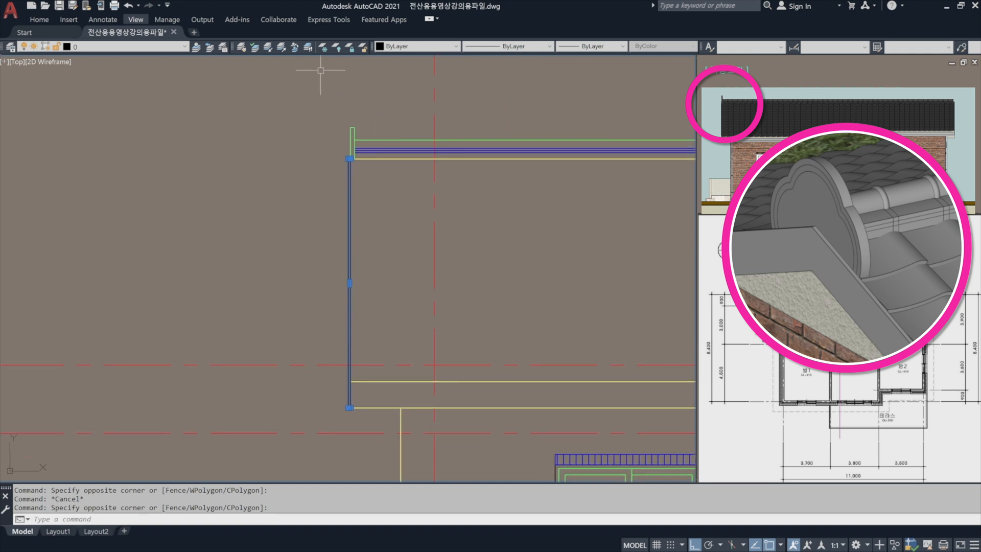
{"action": "left_click", "coordinate": [133, 47]}
{"action": "left_click", "coordinate": [128, 101]}
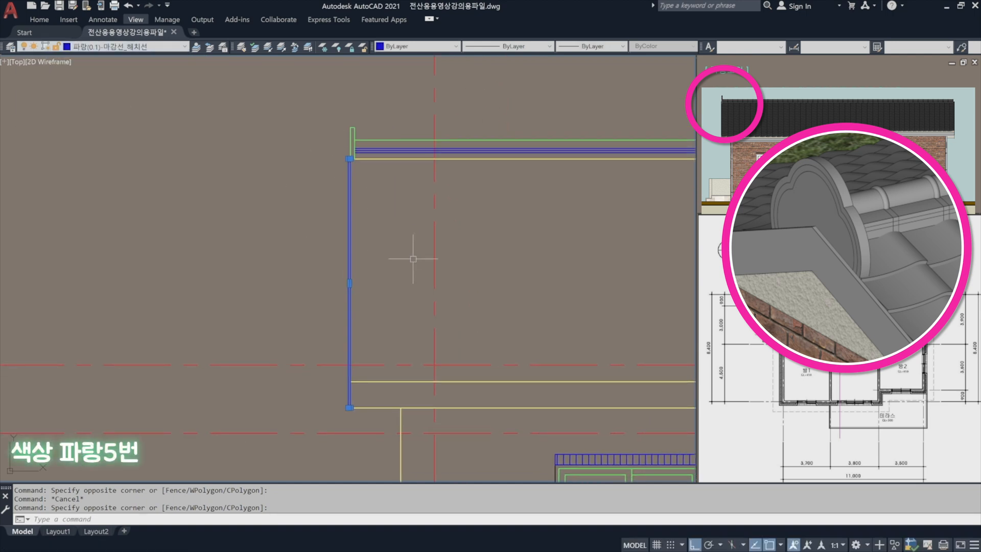
{"action": "key", "text": "Escape"}
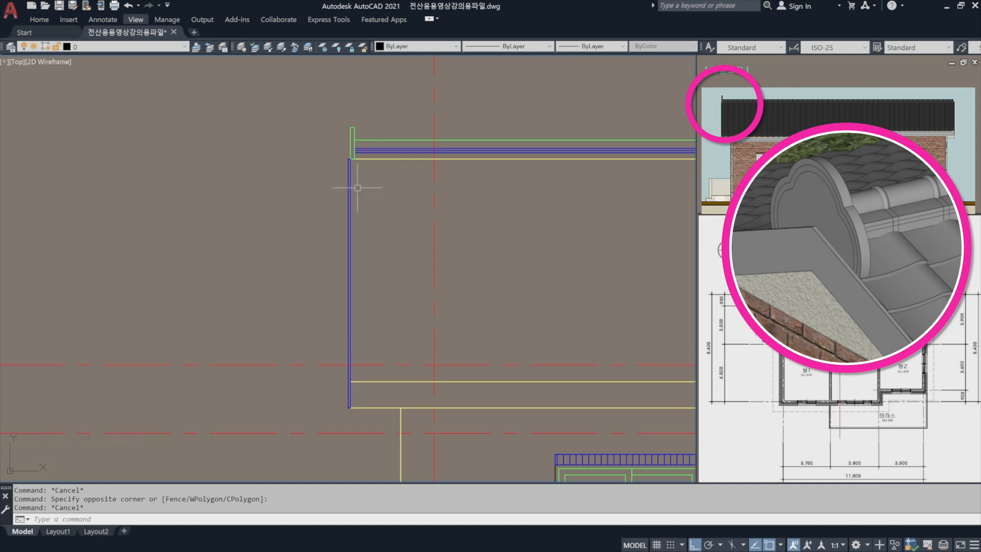
Copy the narrow blue strip from the roof's left edge, by its upper-left corner, to the roof outline's upper-right corner.
{"action": "middle_click_drag", "start_coordinate": [446, 214], "coordinate": [359, 218]}
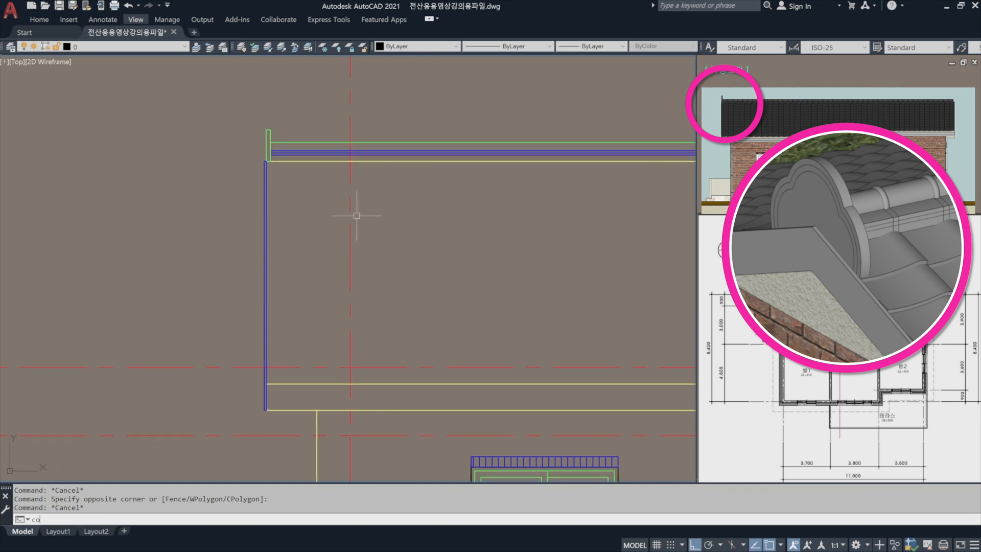
{"action": "key", "text": "Return"}
{"action": "scroll", "coordinate": [269, 157], "scroll_direction": "up", "scroll_amount": 8}
{"action": "left_click", "coordinate": [250, 212]}
{"action": "left_click", "coordinate": [219, 183]}
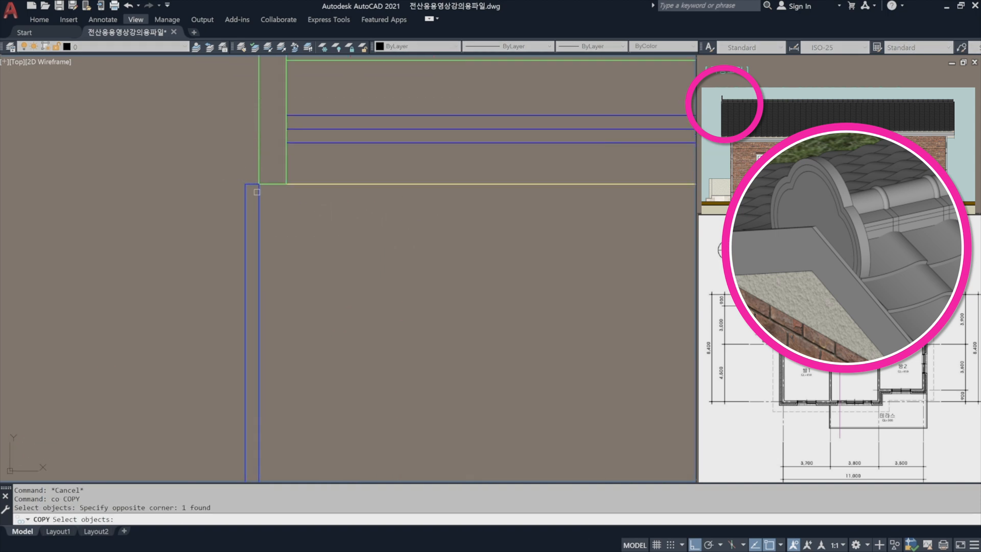
{"action": "key", "text": "Return"}
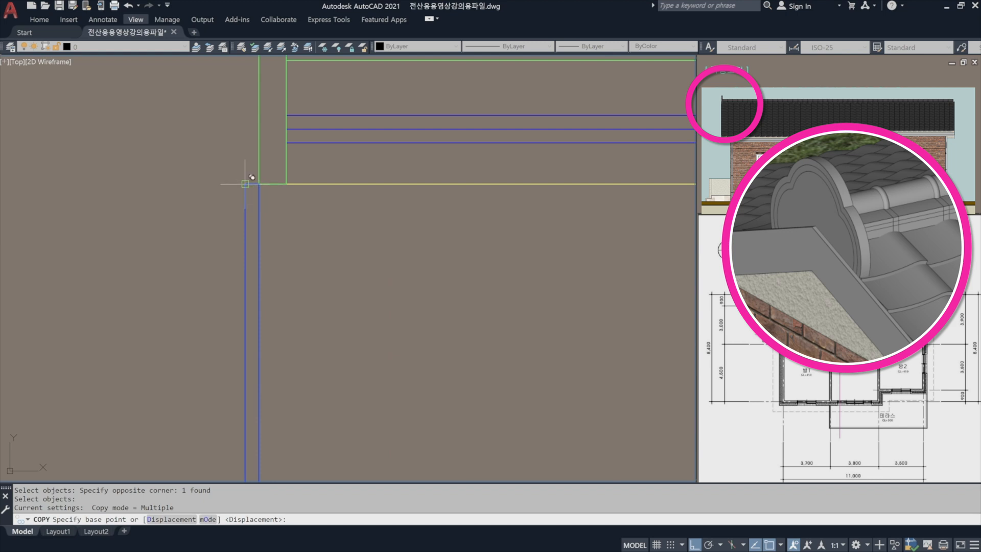
{"action": "left_click", "coordinate": [259, 184]}
{"action": "scroll", "coordinate": [259, 184], "scroll_direction": "down", "scroll_amount": 7}
{"action": "scroll", "coordinate": [276, 184], "scroll_direction": "up", "scroll_amount": 8}
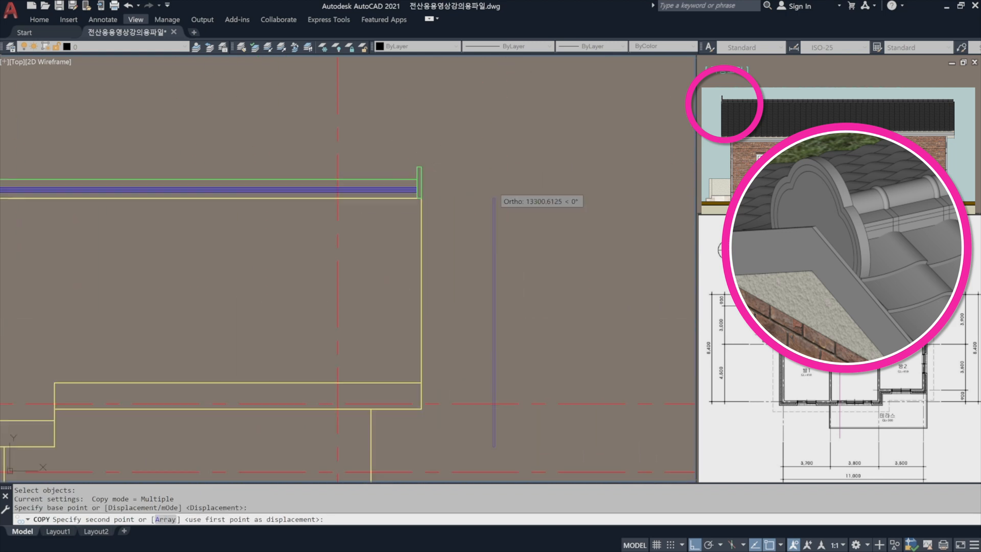
{"action": "left_click", "coordinate": [202, 227]}
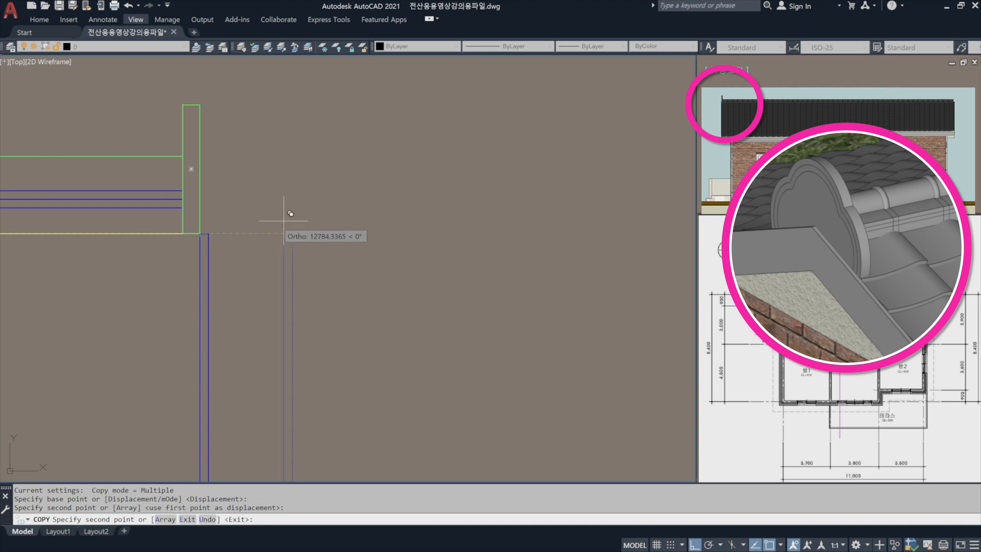
{"action": "key", "text": "Return"}
Stretch the right strip's bottom edge up to the level of the roof outline's lower-right corner.
{"action": "scroll", "coordinate": [395, 197], "scroll_direction": "down", "scroll_amount": 5}
{"action": "middle_click_drag", "start_coordinate": [357, 241], "coordinate": [407, 182]}
{"action": "scroll", "coordinate": [408, 363], "scroll_direction": "up", "scroll_amount": 4}
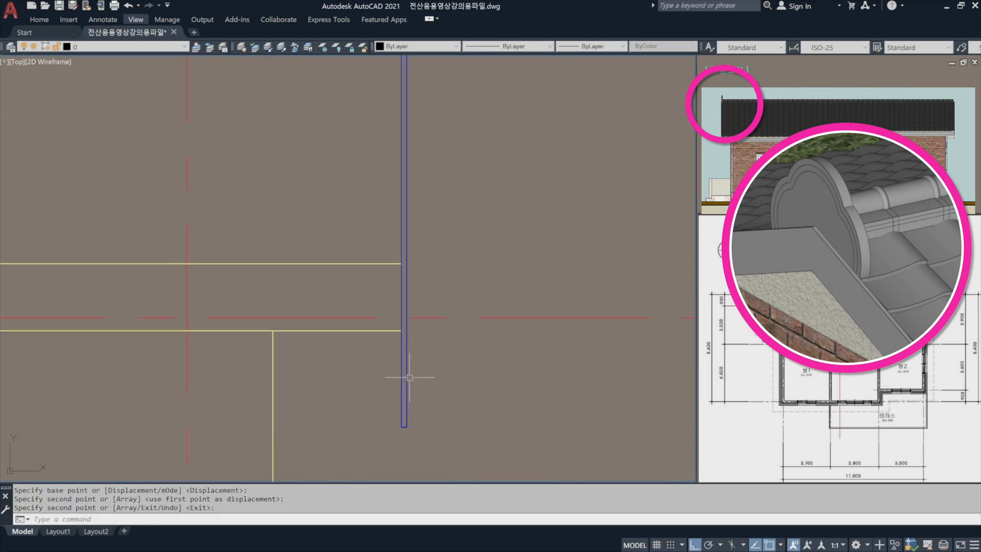
{"action": "key", "text": "Return"}
{"action": "left_click", "coordinate": [416, 395]}
{"action": "left_click", "coordinate": [393, 432]}
{"action": "key", "text": "Return"}
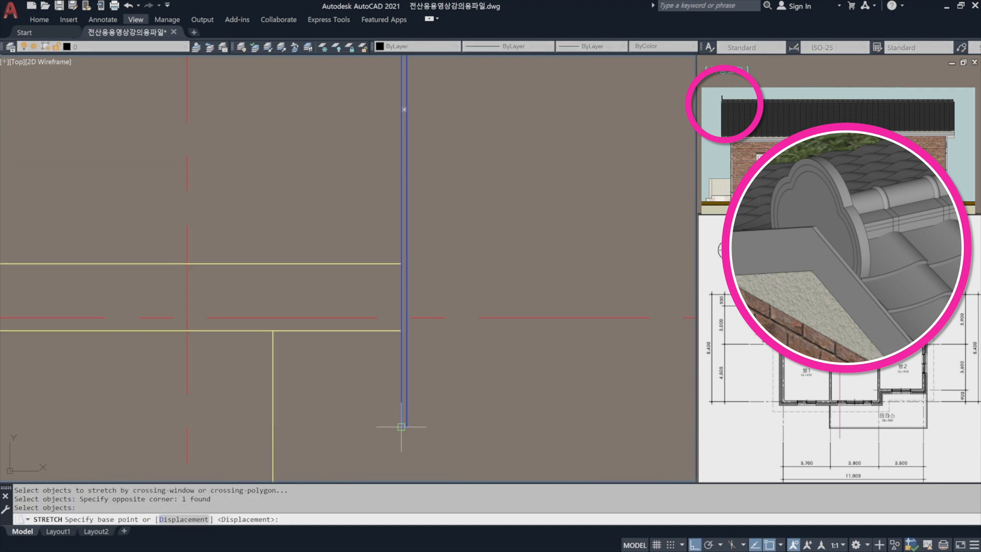
{"action": "left_click", "coordinate": [401, 427]}
{"action": "key", "text": "Escape"}
{"action": "scroll", "coordinate": [578, 225], "scroll_direction": "down", "scroll_amount": 2}
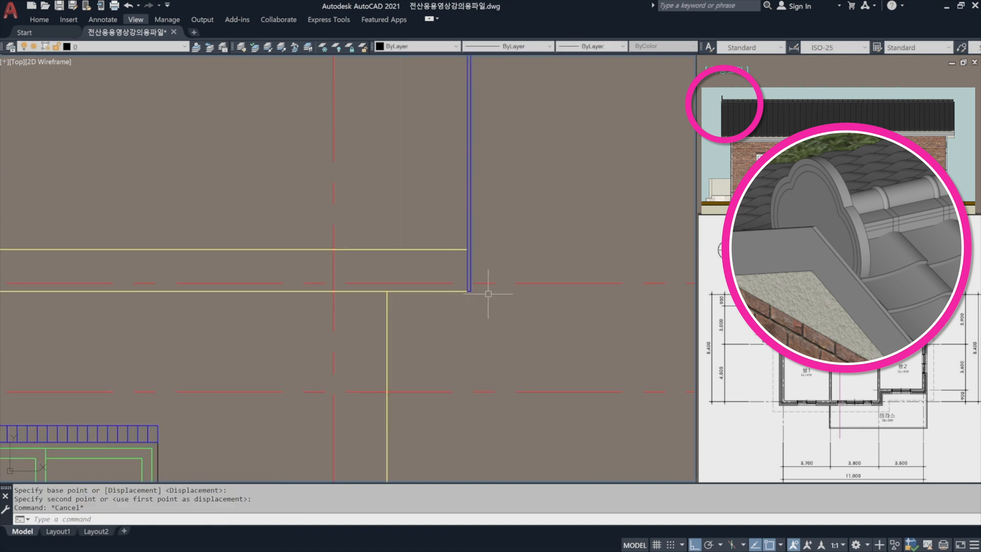
{"action": "scroll", "coordinate": [537, 279], "scroll_direction": "down", "scroll_amount": 5}
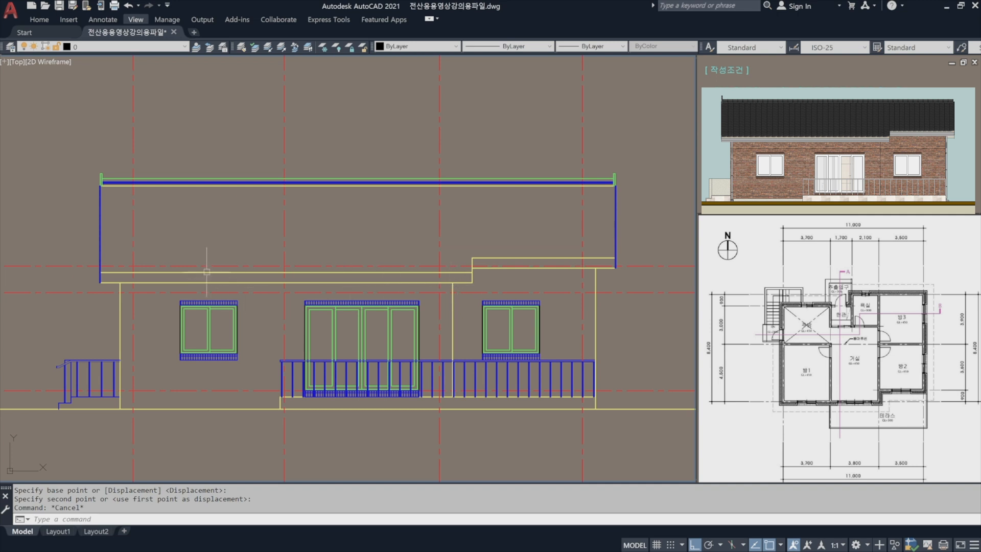
Offset the bottom line of the lower-left eave 200 upward.
{"action": "scroll", "coordinate": [105, 276], "scroll_direction": "up", "scroll_amount": 6}
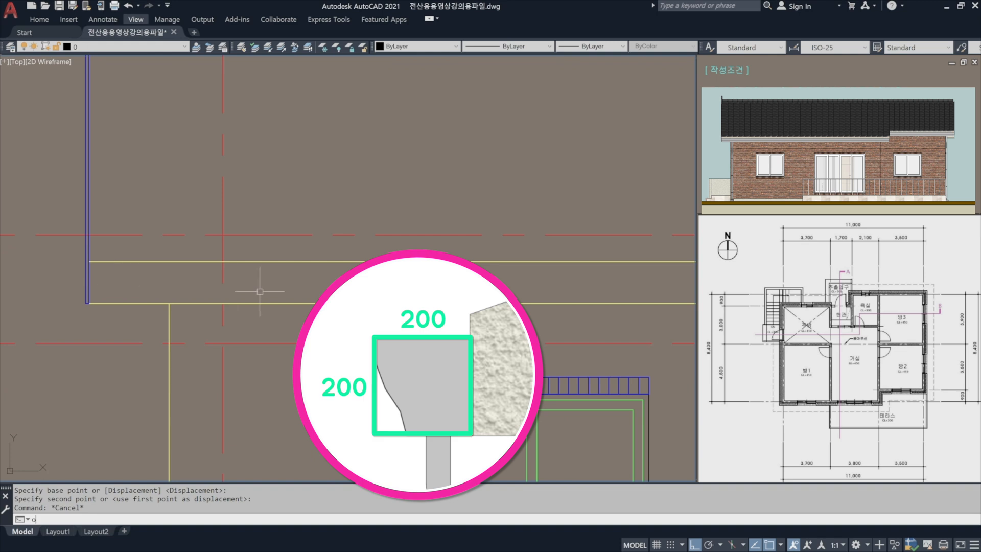
{"action": "key", "text": "Return"}
{"action": "type", "text": "2"}
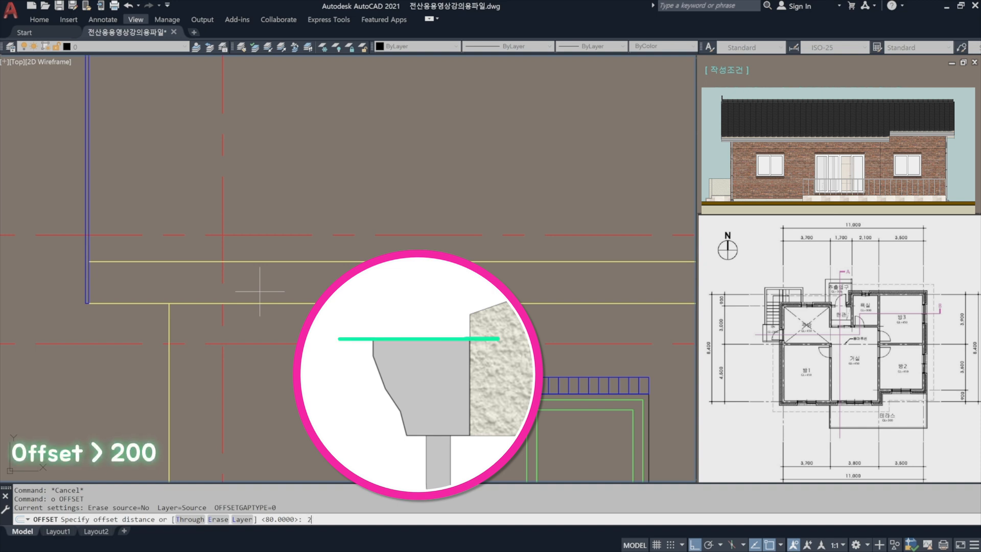
{"action": "type", "text": "00"}
{"action": "key", "text": "Return"}
{"action": "left_click", "coordinate": [266, 261]}
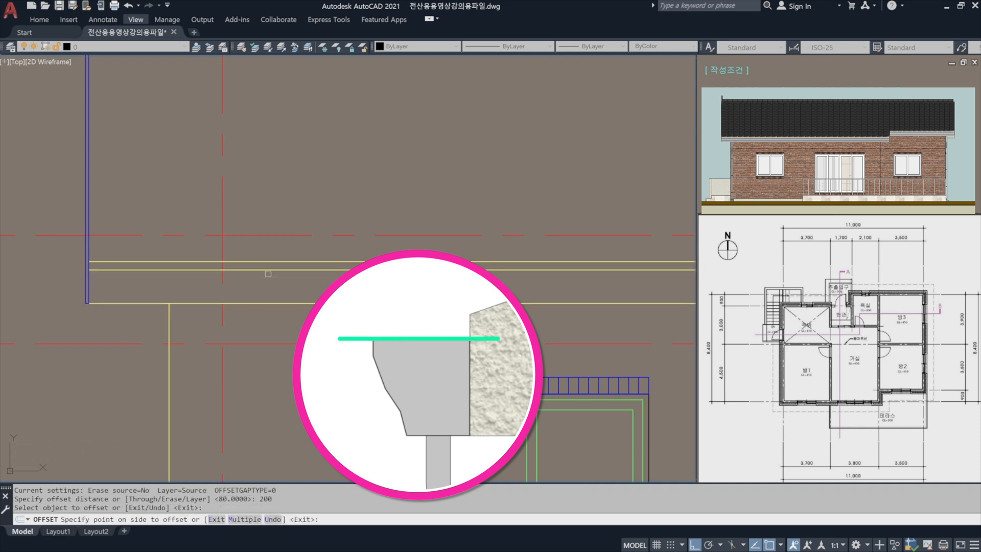
{"action": "left_click", "coordinate": [268, 274]}
{"action": "key", "text": "Return"}
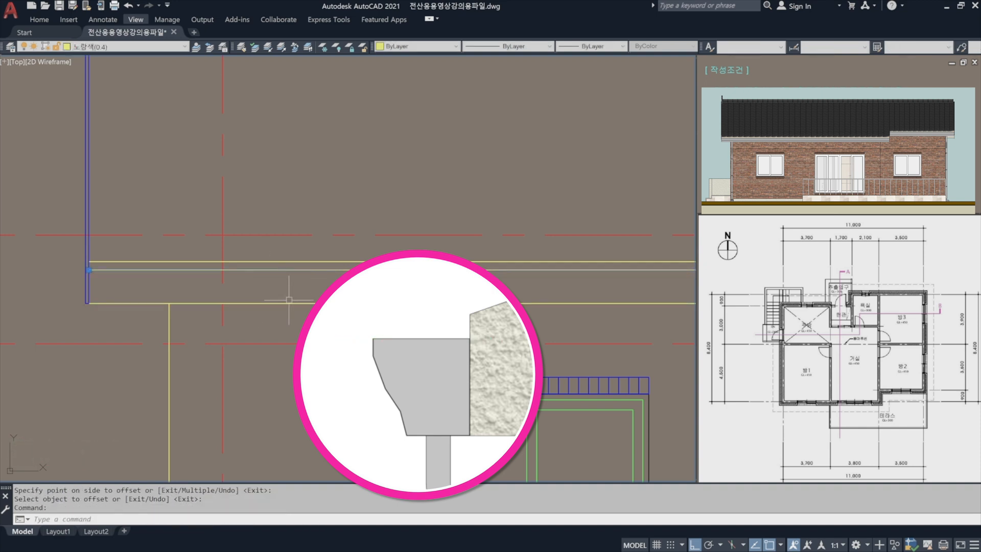
Put the new line inside the lower-left eave on the blue layer 파랑(0.1)-마감선_해치선.
{"action": "left_click", "coordinate": [145, 47]}
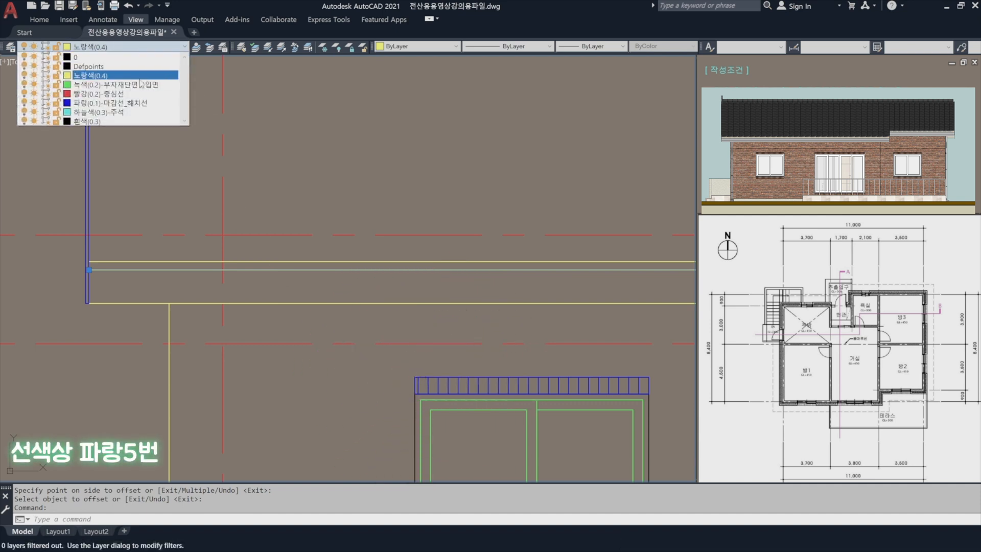
{"action": "left_click", "coordinate": [135, 103]}
{"action": "key", "text": "Escape"}
Offset the bottom line of the raised right eave 200 upward.
{"action": "scroll", "coordinate": [284, 275], "scroll_direction": "down", "scroll_amount": 5}
{"action": "scroll", "coordinate": [537, 284], "scroll_direction": "up", "scroll_amount": 5}
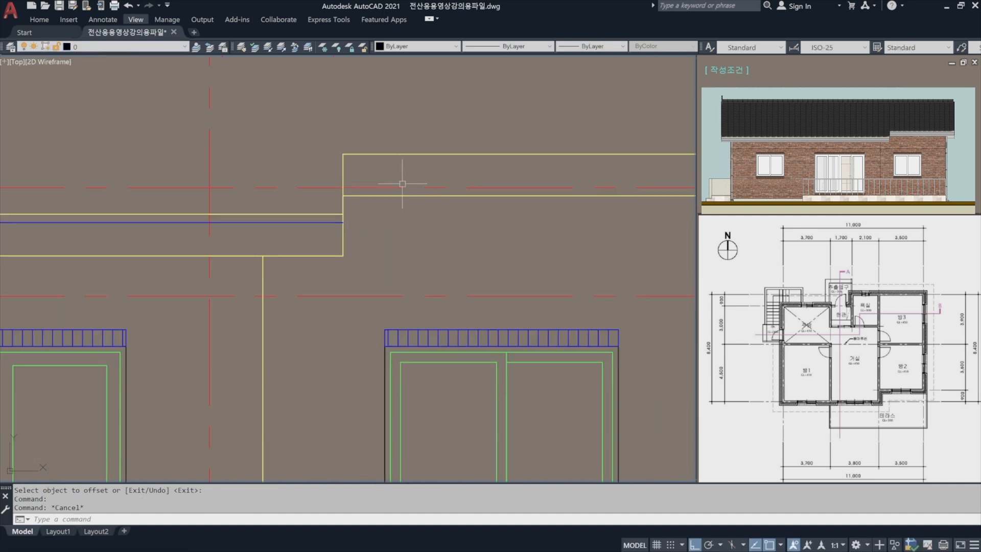
{"action": "type", "text": "o"}
{"action": "key", "text": "Return"}
{"action": "type", "text": "200"}
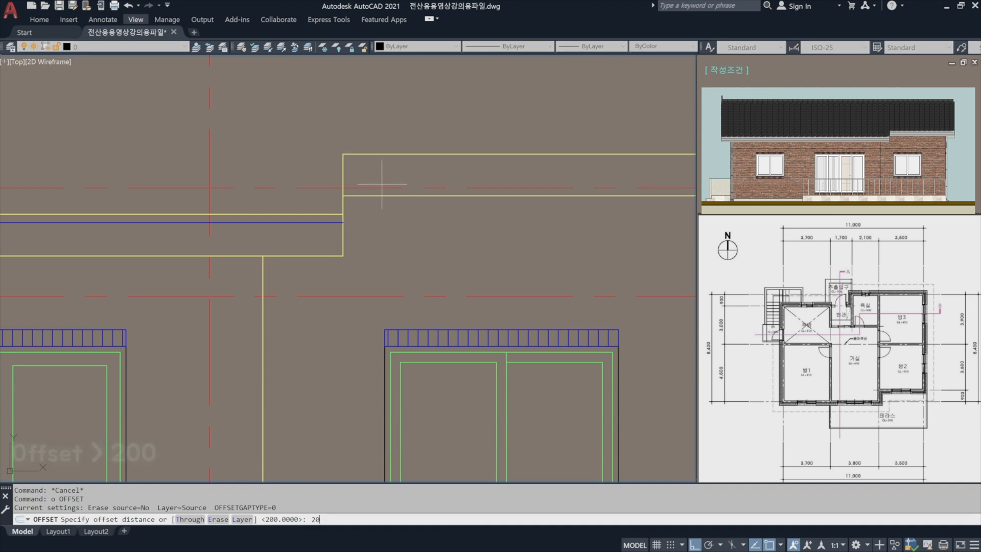
{"action": "key", "text": "Return"}
{"action": "left_click", "coordinate": [387, 195]}
{"action": "left_click", "coordinate": [387, 164]}
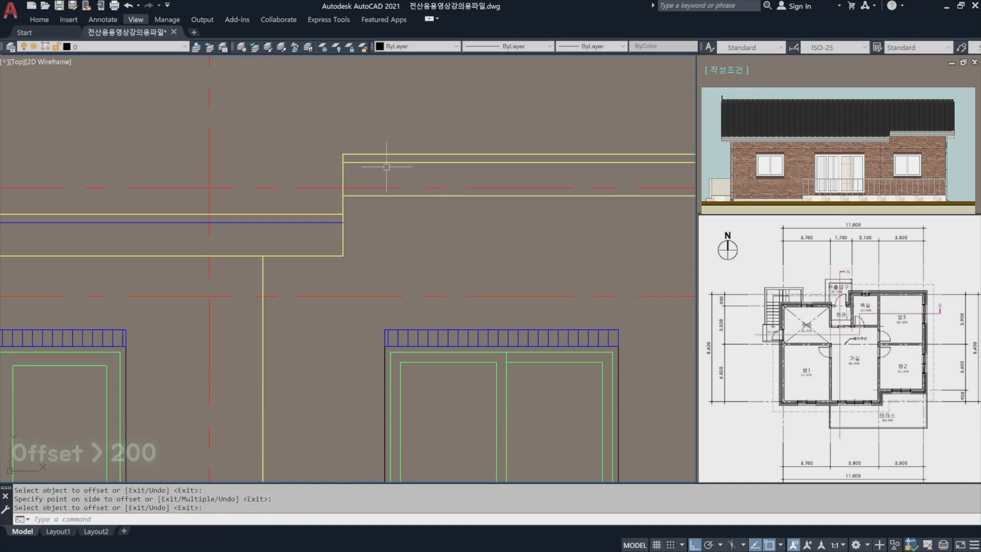
{"action": "key", "text": "Return"}
Match the new line inside the raised right eave to the properties of the blue line in the lower-left eave.
{"action": "type", "text": "ma"}
{"action": "key", "text": "Return"}
{"action": "left_click", "coordinate": [340, 192]}
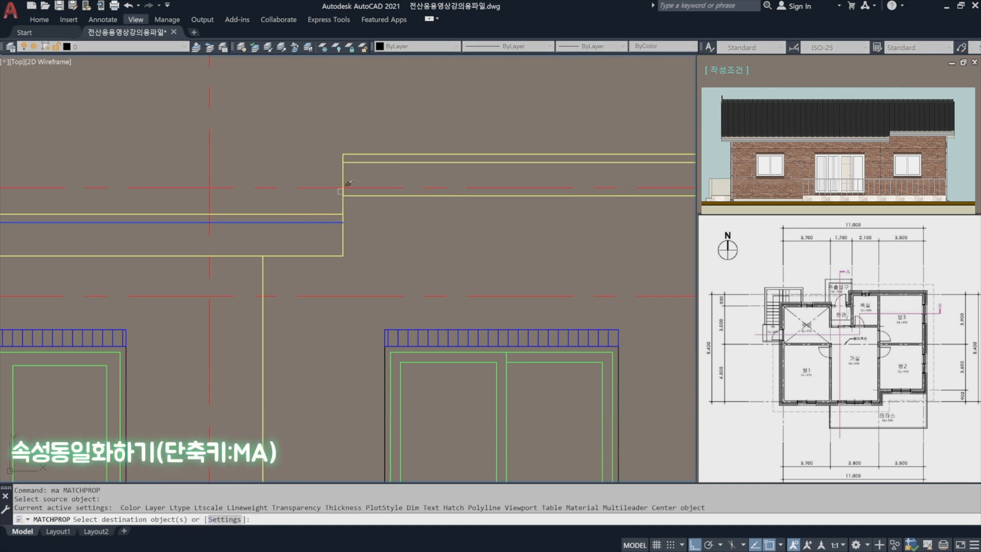
{"action": "left_click", "coordinate": [368, 162]}
{"action": "key", "text": "Return"}
Offset the house's right outer wall line 10 outward.
{"action": "scroll", "coordinate": [360, 152], "scroll_direction": "down", "scroll_amount": 3}
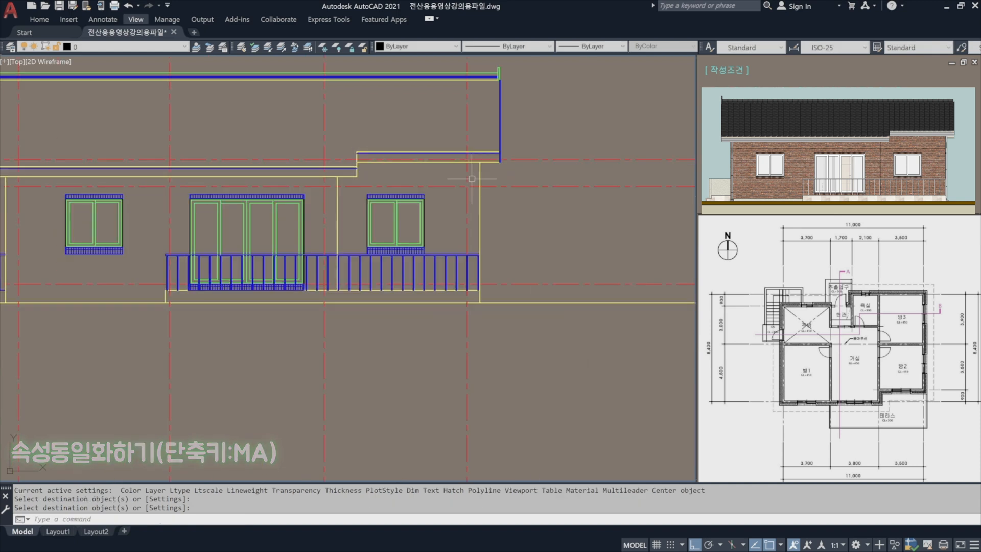
{"action": "scroll", "coordinate": [498, 189], "scroll_direction": "up", "scroll_amount": 3}
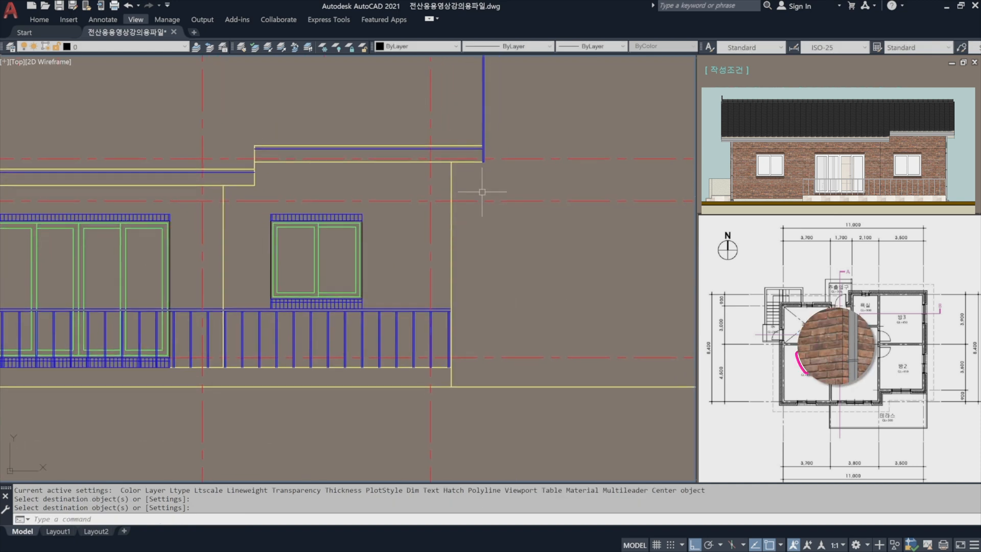
{"action": "middle_click_drag", "start_coordinate": [477, 190], "coordinate": [450, 187]}
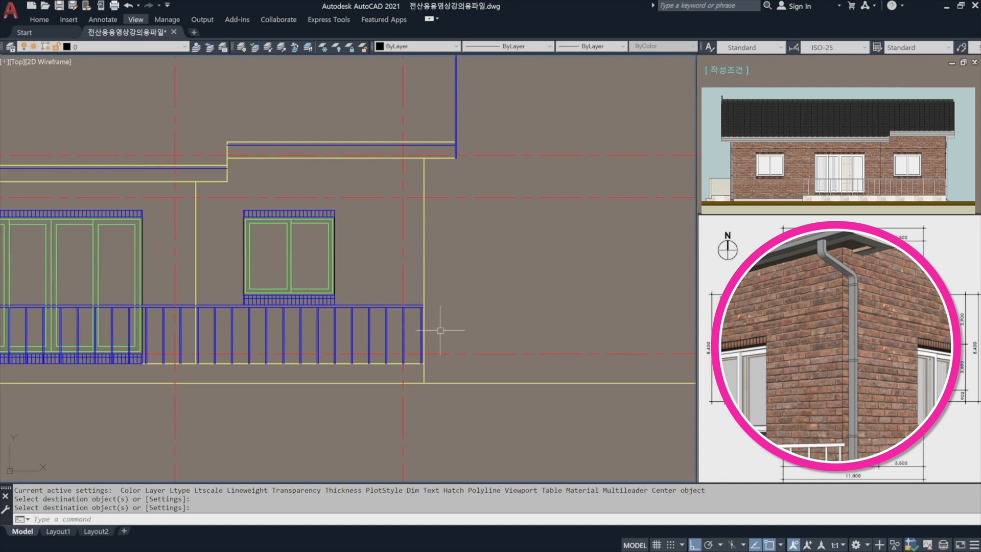
{"action": "scroll", "coordinate": [419, 157], "scroll_direction": "up", "scroll_amount": 3}
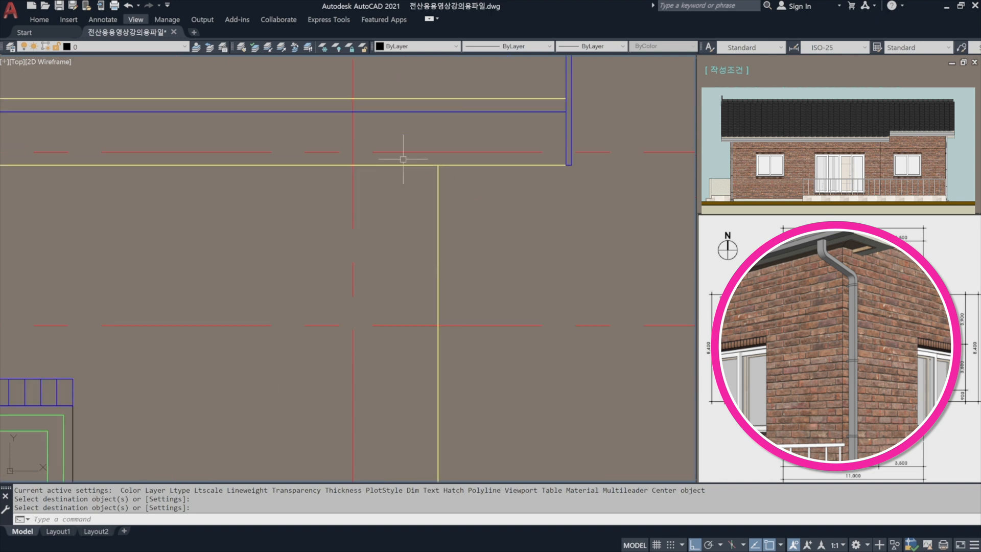
{"action": "scroll", "coordinate": [454, 178], "scroll_direction": "down", "scroll_amount": 3}
{"action": "key", "text": "Escape"}
{"action": "type", "text": "o"}
{"action": "key", "text": "Return"}
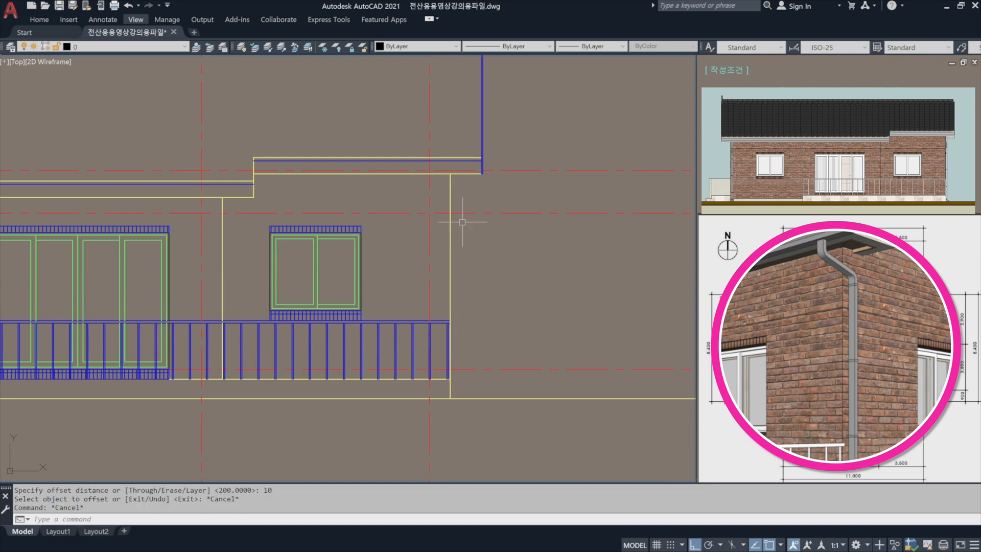
{"action": "type", "text": "10"}
{"action": "key", "text": "Return"}
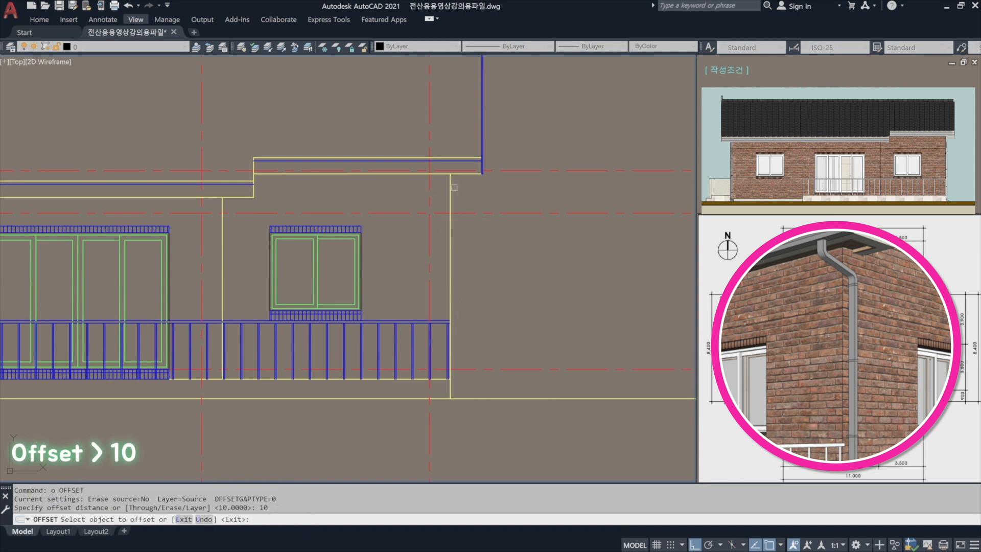
{"action": "scroll", "coordinate": [453, 187], "scroll_direction": "up", "scroll_amount": 3}
{"action": "left_click", "coordinate": [442, 195]}
{"action": "left_click", "coordinate": [452, 191]}
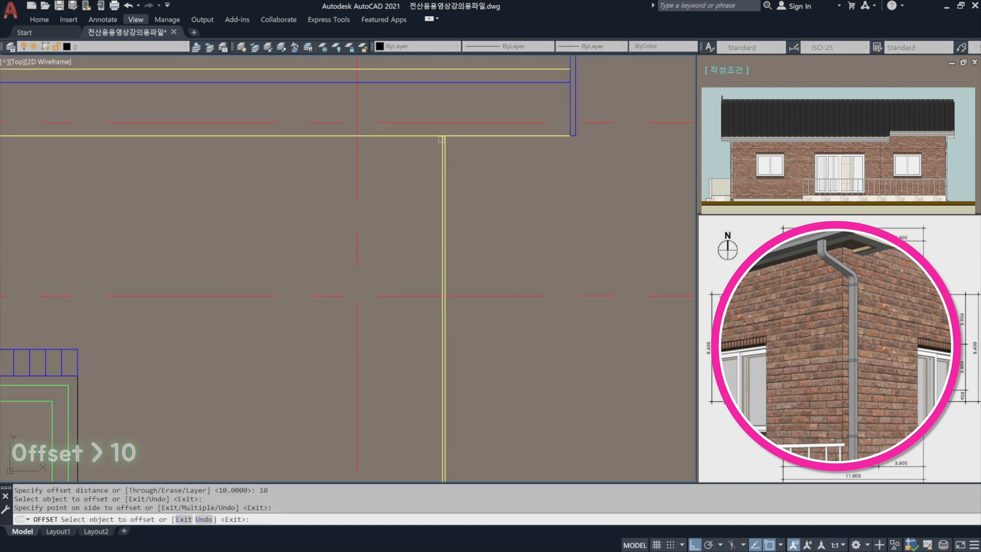
{"action": "scroll", "coordinate": [441, 139], "scroll_direction": "up", "scroll_amount": 2}
{"action": "key", "text": "Return"}
Offset the new line beside the right outer wall a further 90 outward.
{"action": "type", "text": "o"}
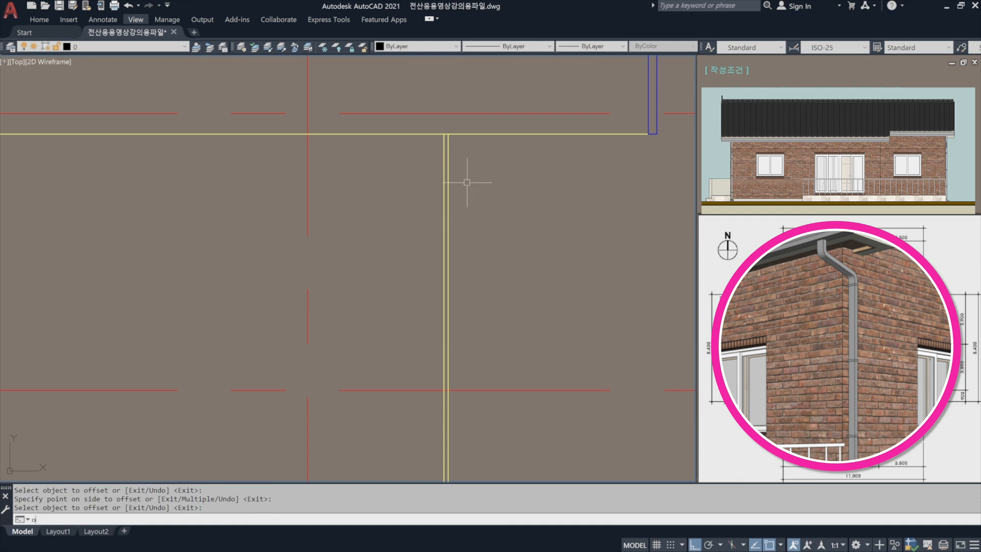
{"action": "key", "text": "Return"}
{"action": "type", "text": "90"}
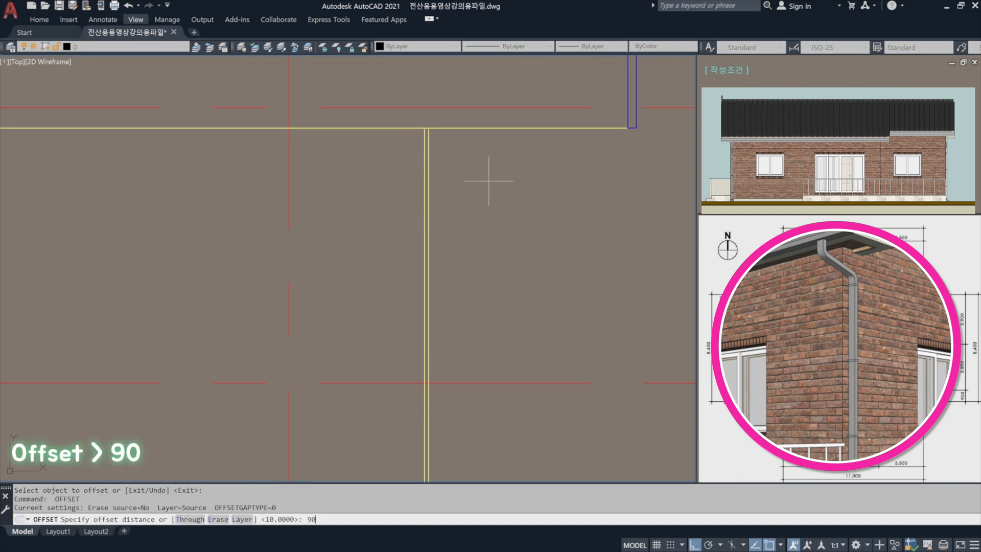
{"action": "key", "text": "Return"}
{"action": "left_click", "coordinate": [429, 163]}
{"action": "left_click", "coordinate": [506, 185]}
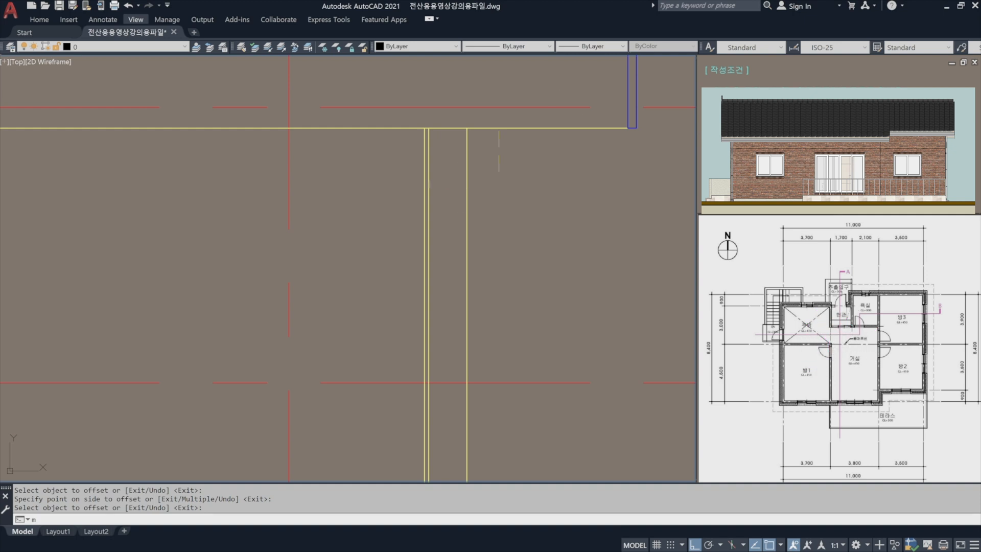
Match both offset lines beside the right wall to the properties of the roof's blue edge strip.
{"action": "type", "text": "a"}
{"action": "key", "text": "Return"}
{"action": "left_click", "coordinate": [628, 97]}
{"action": "left_click", "coordinate": [522, 207]}
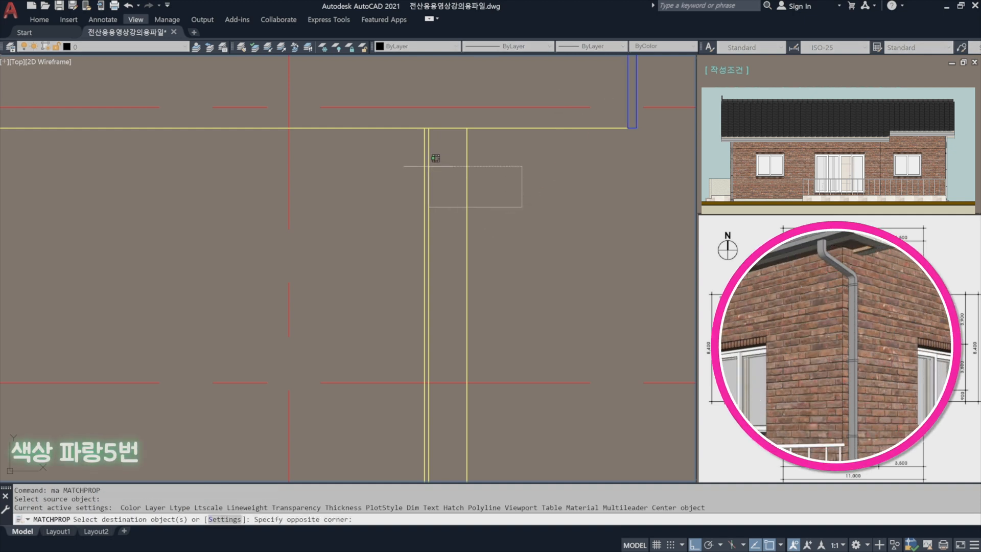
{"action": "left_click", "coordinate": [434, 159]}
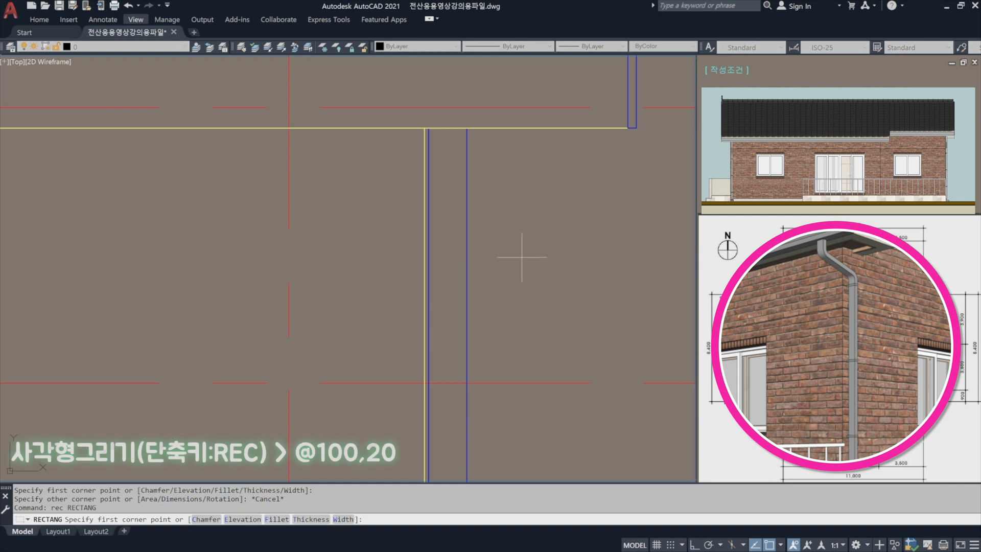
Draw a rectangle 100 wide and 20 high in the empty area beside the two blue downspout lines.
{"action": "key", "text": "Return"}
{"action": "left_click", "coordinate": [507, 262]}
{"action": "key", "text": "F8"}
{"action": "type", "text": "@"}
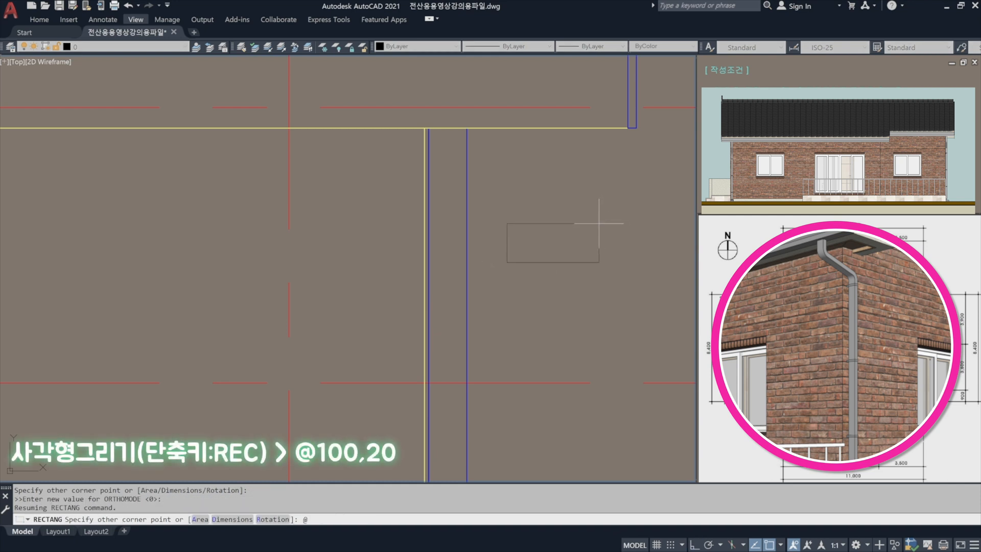
{"action": "type", "text": "100,20"}
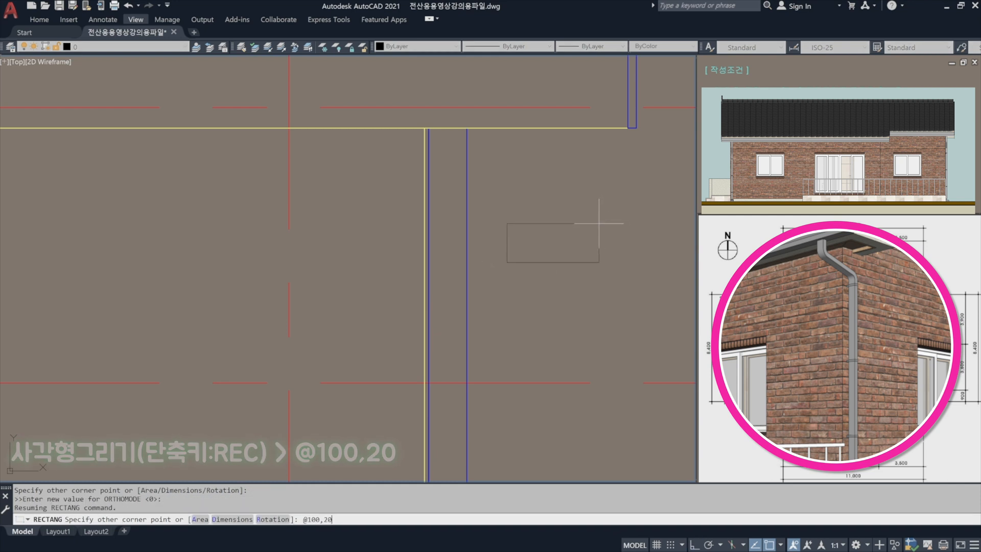
{"action": "key", "text": "Return"}
Move the 100 by 20 rectangle by its upper-right corner onto the top end of the outer downspout line.
{"action": "type", "text": "m"}
{"action": "key", "text": "Return"}
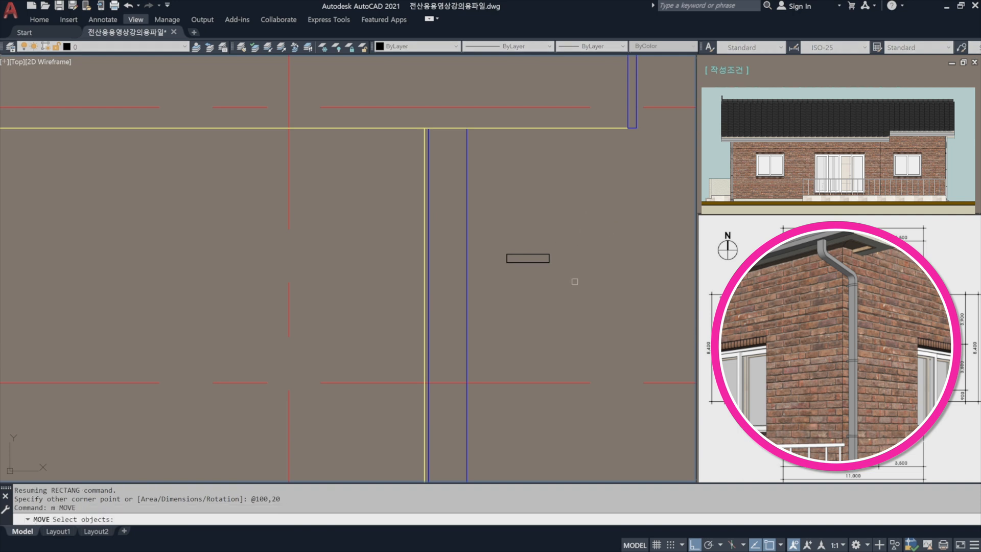
{"action": "left_click", "coordinate": [576, 282]}
{"action": "left_click", "coordinate": [483, 202]}
{"action": "key", "text": "Return"}
{"action": "left_click", "coordinate": [549, 262]}
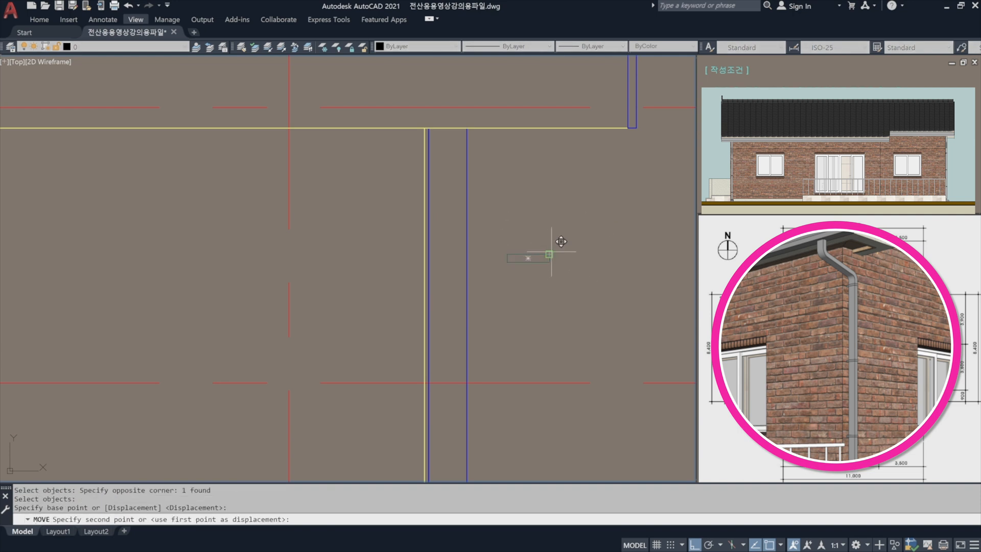
{"action": "scroll", "coordinate": [469, 118], "scroll_direction": "up", "scroll_amount": 3}
{"action": "left_click", "coordinate": [457, 131]}
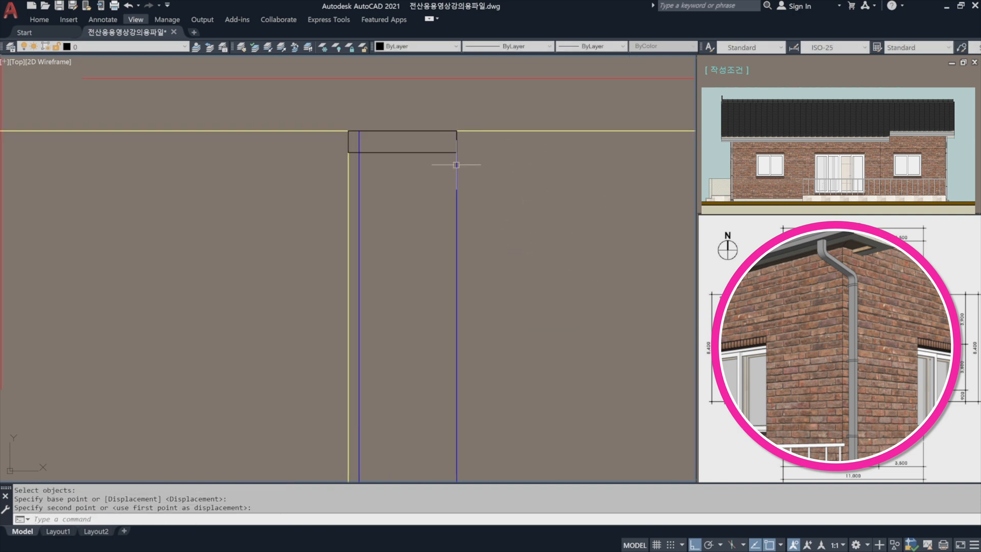
Move the 100 by 20 bracket rectangle 500 straight down along the downspout.
{"action": "type", "text": "m"}
{"action": "key", "text": "Return"}
{"action": "left_click", "coordinate": [431, 171]}
{"action": "left_click", "coordinate": [409, 144]}
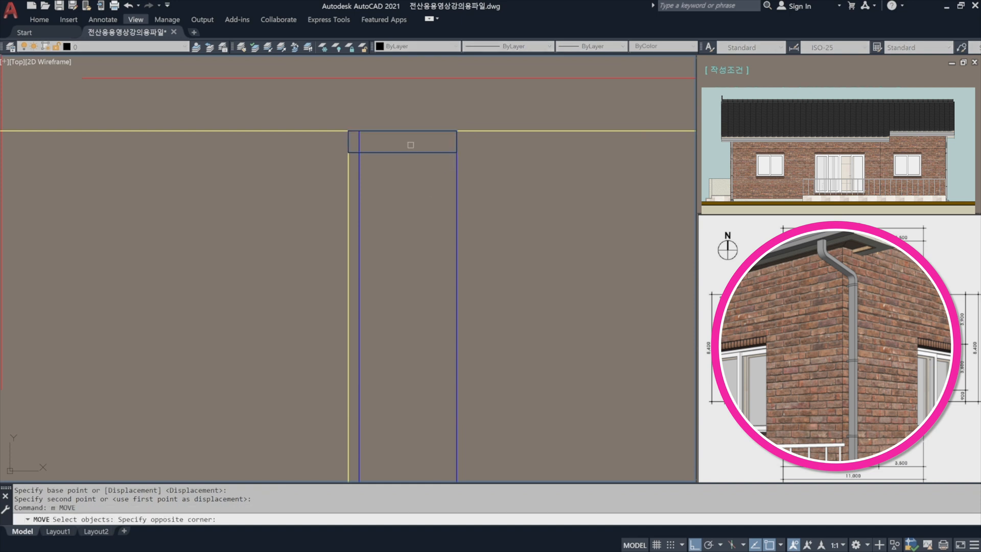
{"action": "scroll", "coordinate": [409, 144], "scroll_direction": "down", "scroll_amount": 3}
{"action": "key", "text": "Return"}
{"action": "left_click", "coordinate": [483, 164]}
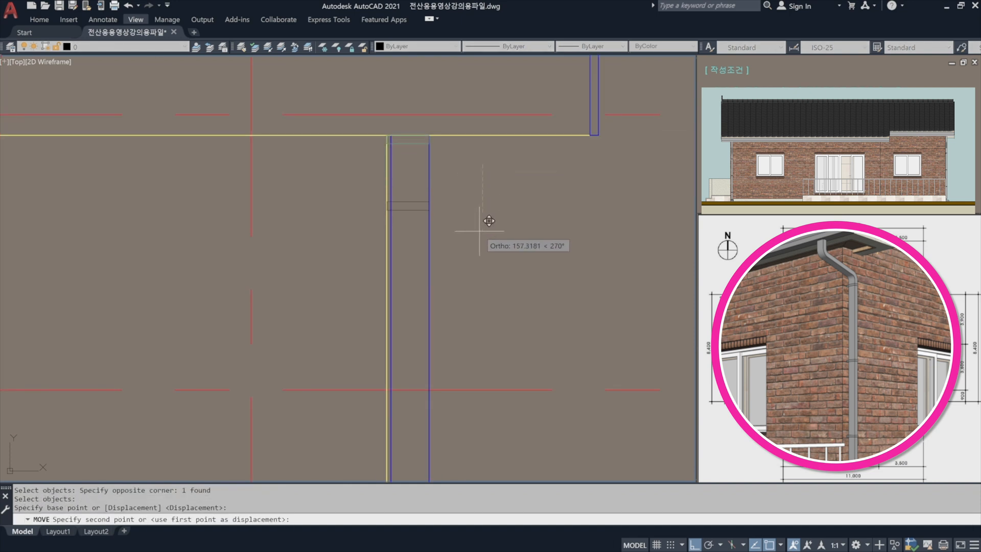
{"action": "type", "text": "500"}
{"action": "key", "text": "Return"}
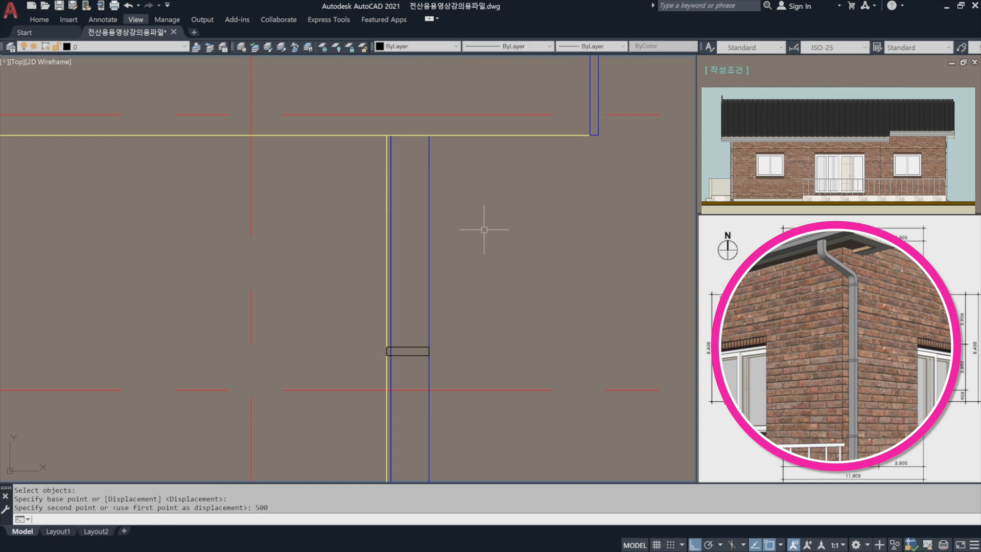
Copy the bracket rectangle straight down the downspout at distances of 900 and 1800.
{"action": "middle_click_drag", "start_coordinate": [475, 324], "coordinate": [485, 221]}
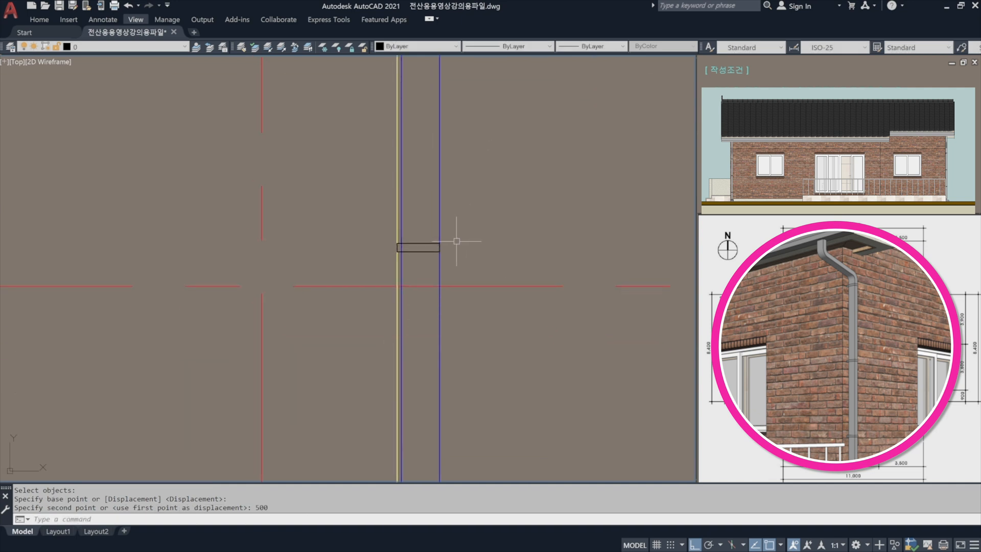
{"action": "type", "text": "co"}
{"action": "key", "text": "Return"}
{"action": "left_click", "coordinate": [426, 251]}
{"action": "scroll", "coordinate": [437, 180], "scroll_direction": "down", "scroll_amount": 3}
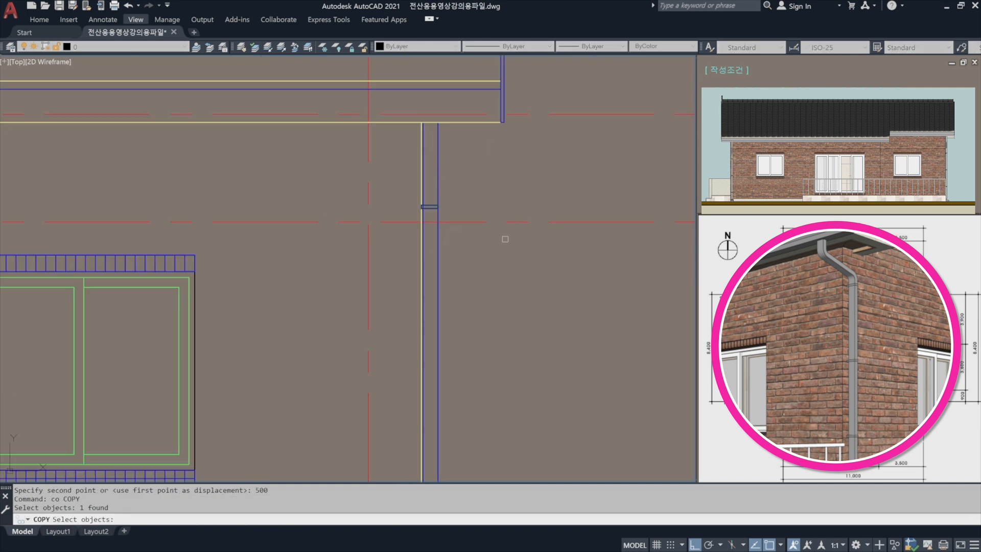
{"action": "key", "text": "Return"}
{"action": "left_click", "coordinate": [501, 239]}
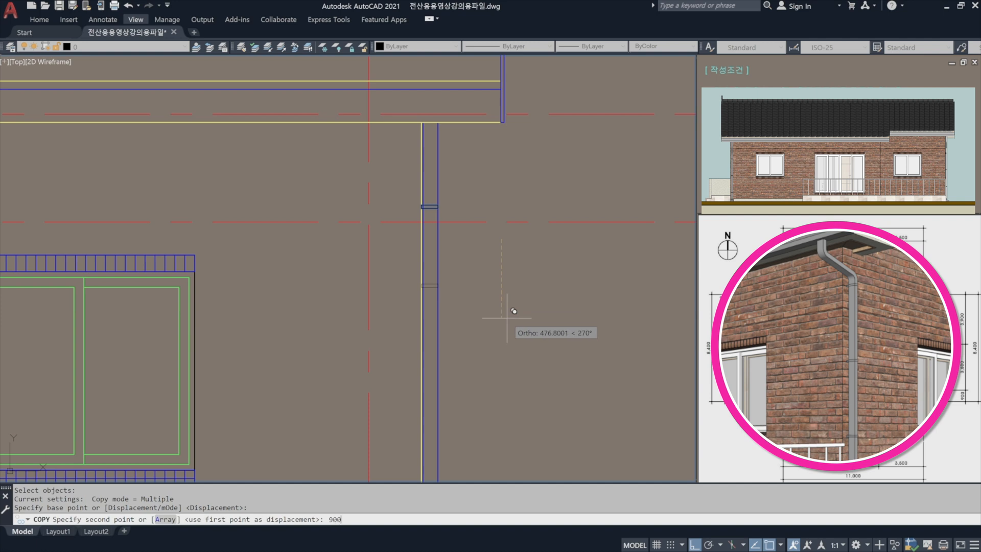
{"action": "key", "text": "Return"}
{"action": "type", "text": "1800"}
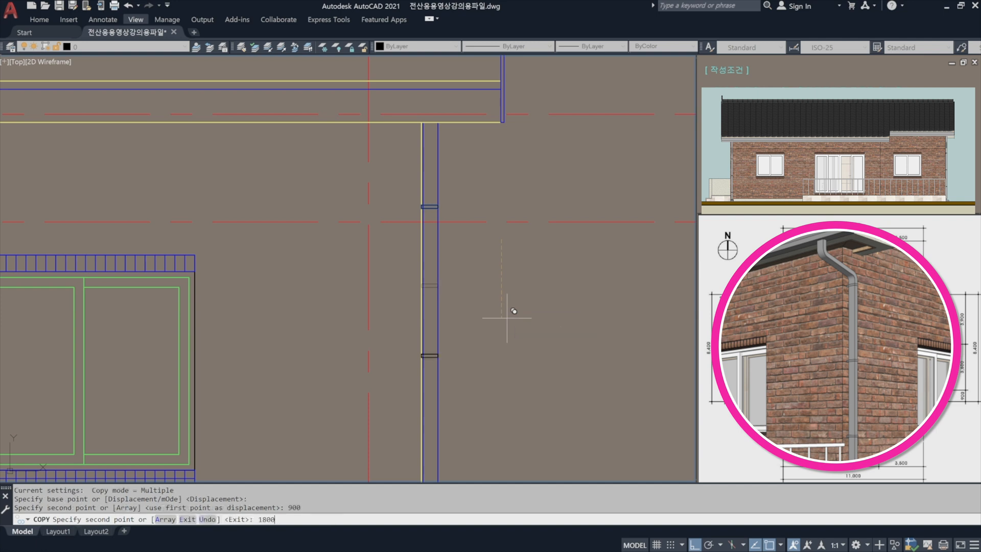
{"action": "key", "text": "Return"}
{"action": "key", "text": "Return"}
Copy the lowest bracket rectangle another 900 straight down, near the foot of the downspout.
{"action": "middle_click_drag", "start_coordinate": [484, 374], "coordinate": [482, 89]}
{"action": "type", "text": "co"}
{"action": "key", "text": "Return"}
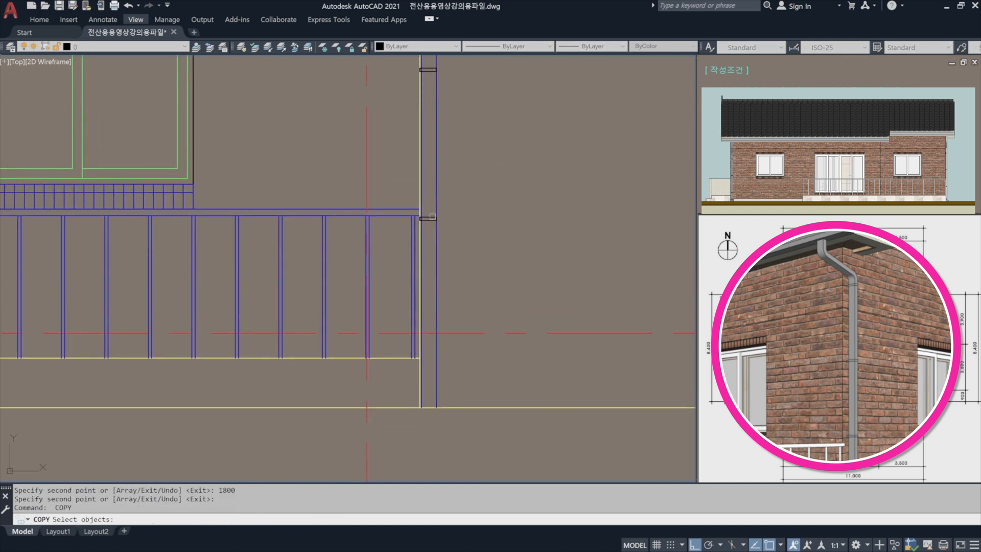
{"action": "left_click", "coordinate": [433, 217]}
{"action": "key", "text": "Return"}
{"action": "left_click", "coordinate": [524, 134]}
{"action": "type", "text": "90"}
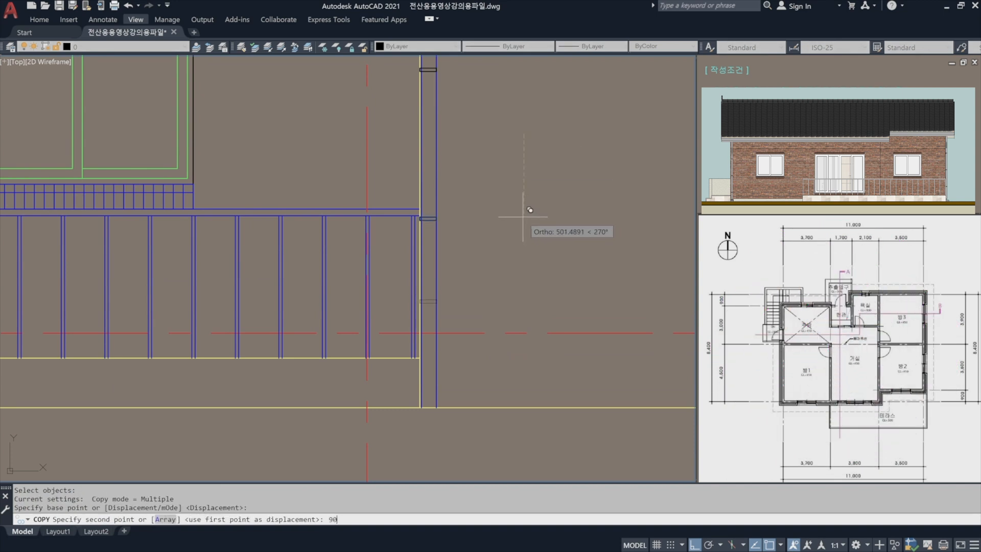
{"action": "type", "text": "0"}
{"action": "key", "text": "Return"}
{"action": "key", "text": "Escape"}
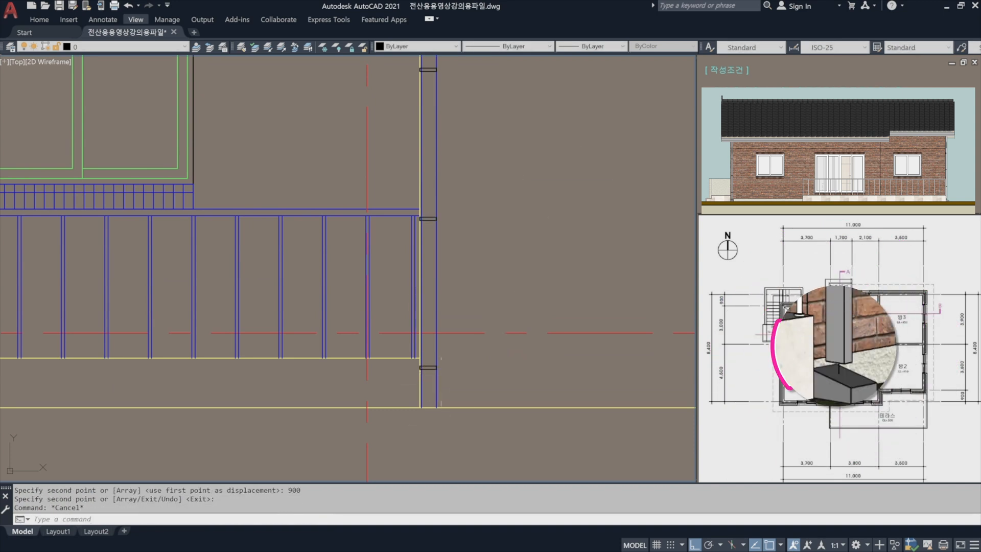
Draw a 150 by 150 rectangle in the empty area beside the foot of the downspout.
{"action": "scroll", "coordinate": [437, 408], "scroll_direction": "up", "scroll_amount": 6}
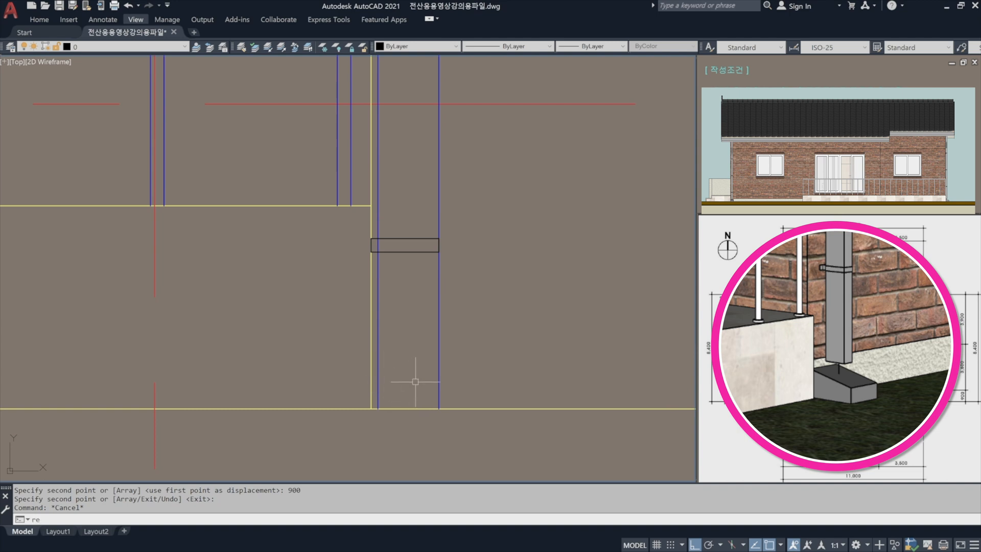
{"action": "type", "text": "c"}
{"action": "key", "text": "Return"}
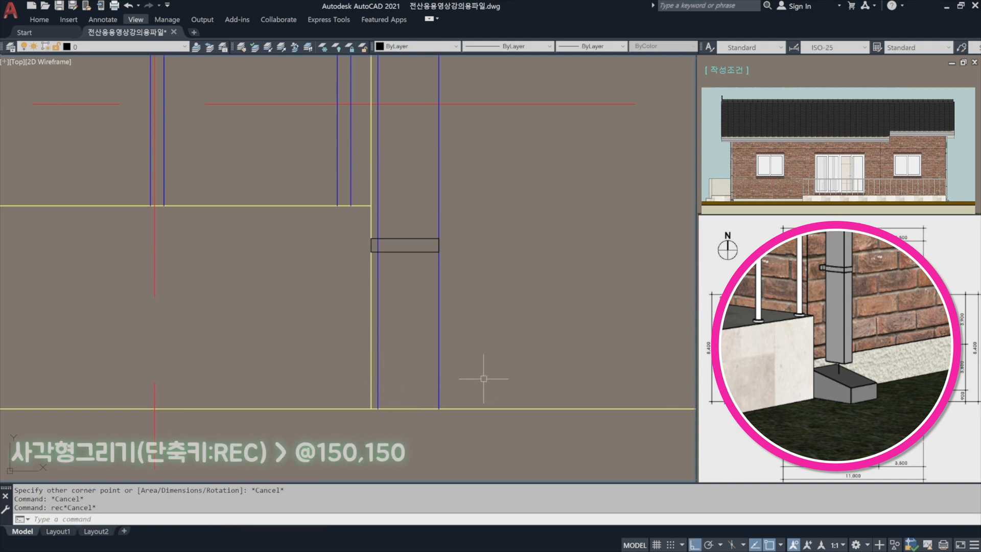
{"action": "type", "text": "rec"}
{"action": "key", "text": "Return"}
{"action": "left_click", "coordinate": [476, 380]}
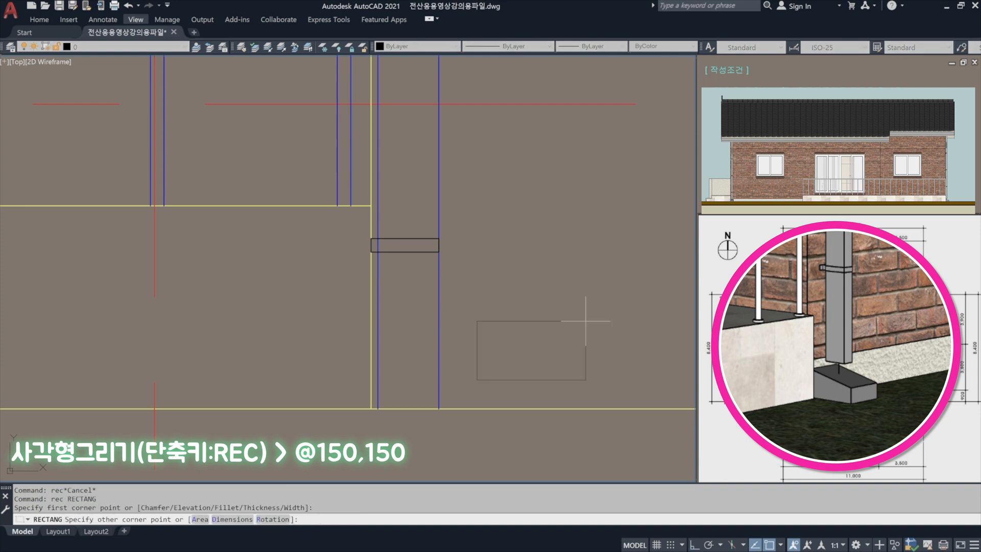
{"action": "type", "text": "@150,150"}
{"action": "key", "text": "Return"}
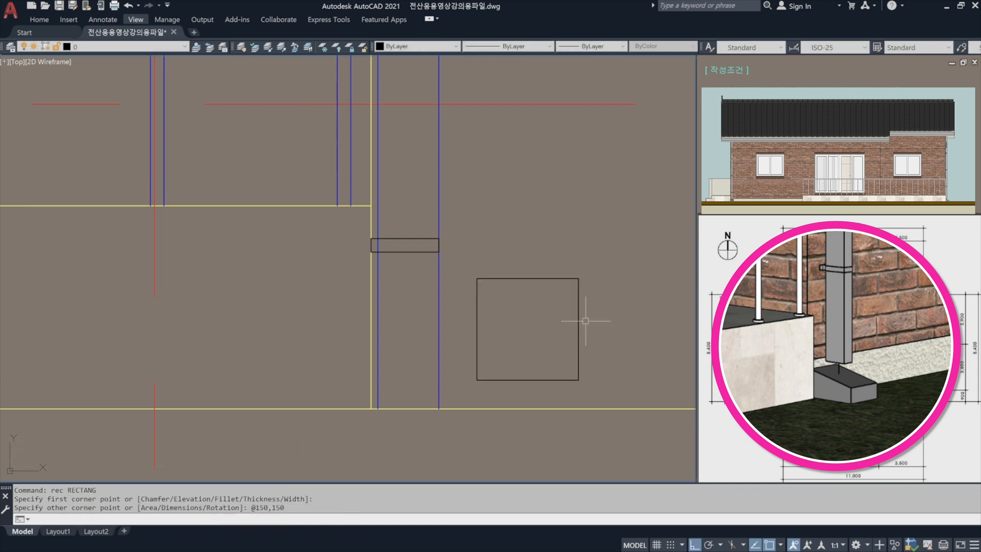
Stretch the square's upper-right corner down to the midpoint of its right side to form a sloped top.
{"action": "scroll", "coordinate": [582, 344], "scroll_direction": "up", "scroll_amount": 2}
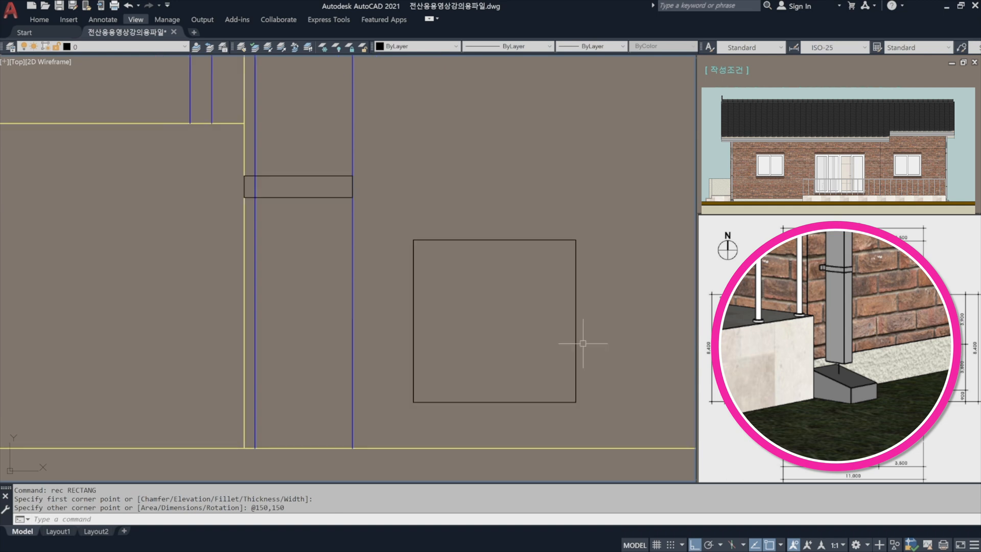
{"action": "left_click", "coordinate": [577, 316]}
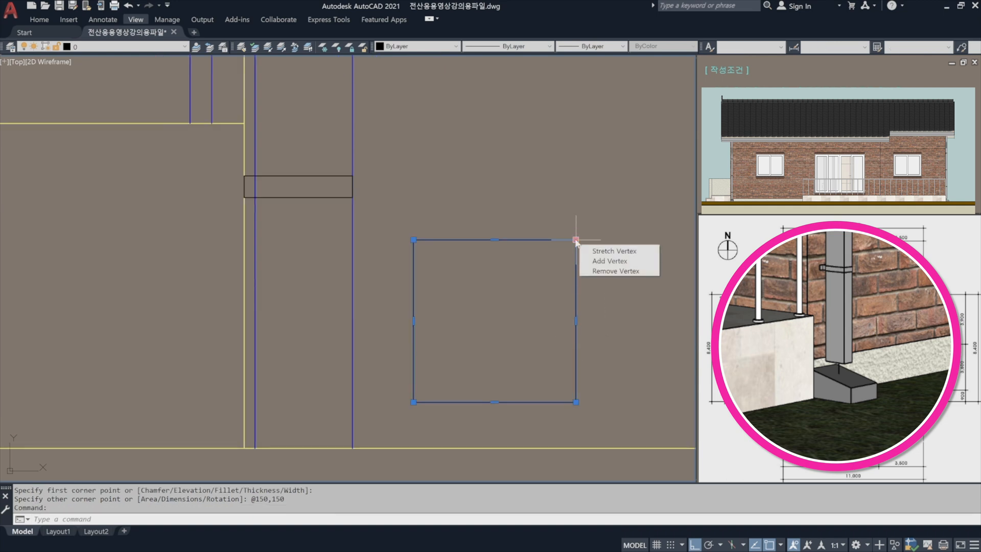
{"action": "left_click", "coordinate": [576, 239]}
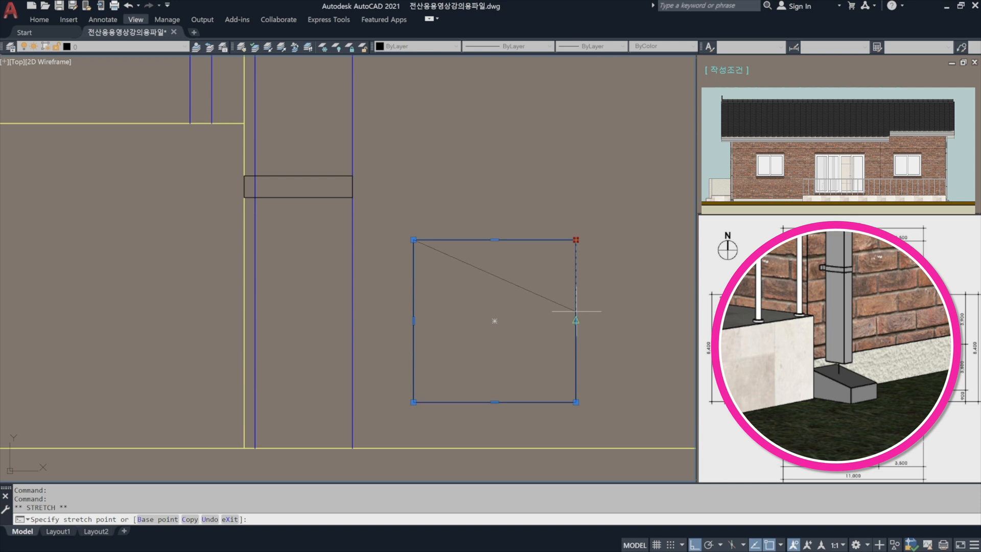
{"action": "left_click", "coordinate": [576, 321]}
{"action": "key", "text": "Escape"}
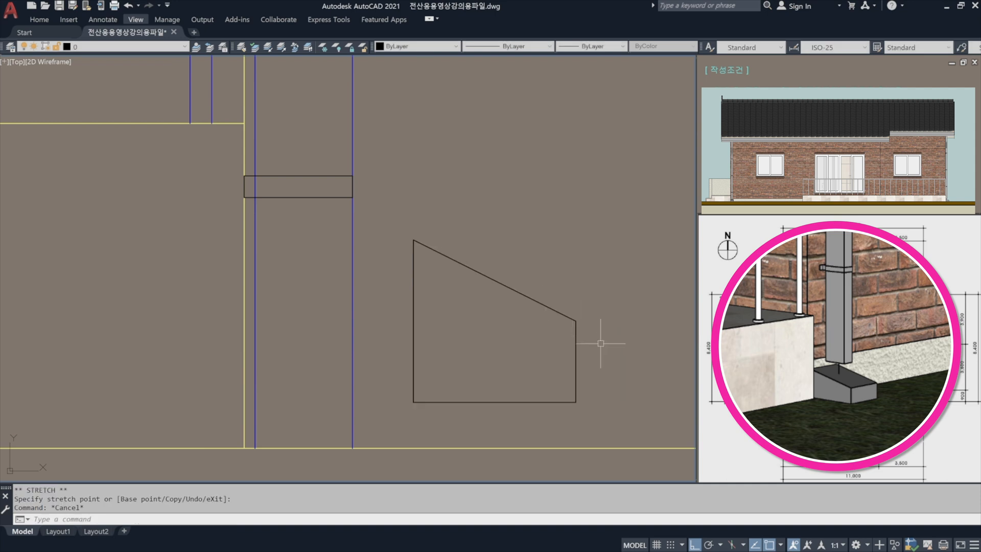
Move the sloped block by its lower-left corner onto the point where the outer wall line meets the ground line.
{"action": "type", "text": "m"}
{"action": "key", "text": "Return"}
{"action": "left_click", "coordinate": [576, 366]}
{"action": "left_click", "coordinate": [514, 284]}
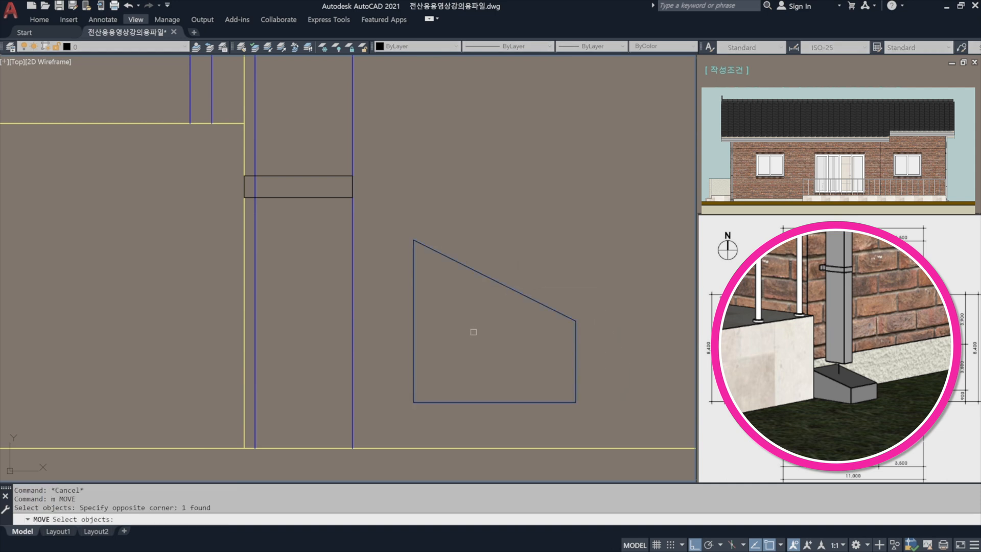
{"action": "key", "text": "Return"}
{"action": "left_click", "coordinate": [413, 402]}
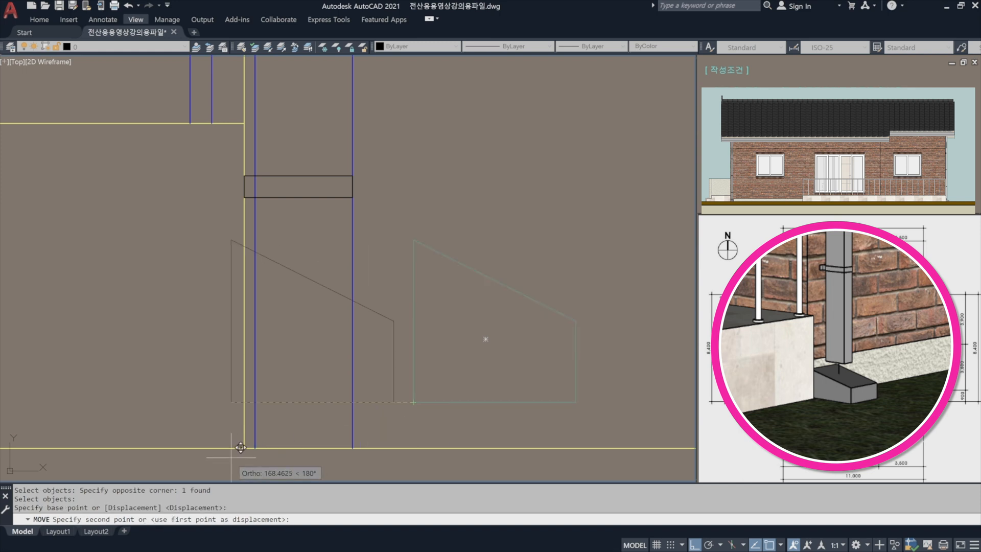
{"action": "left_click", "coordinate": [244, 448]}
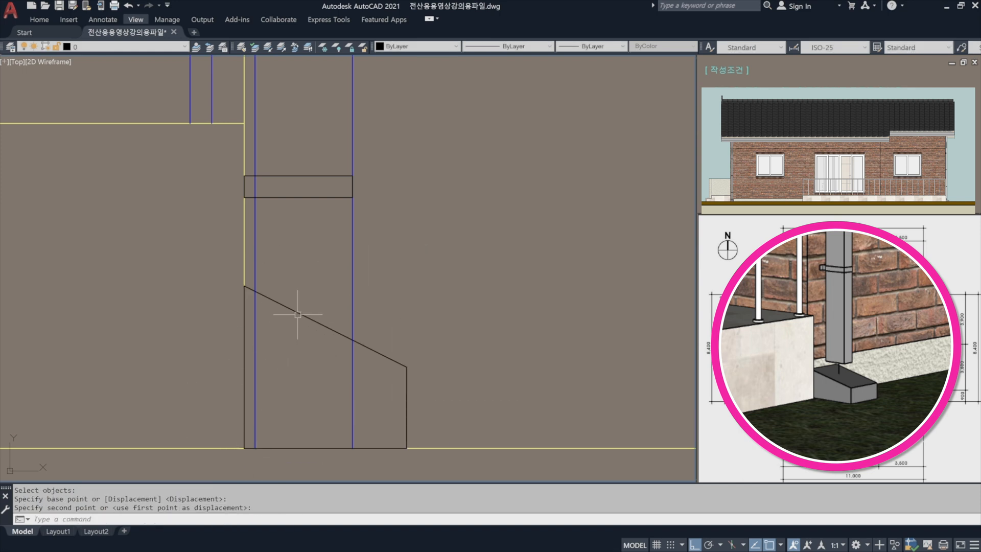
Draw a horizontal line from the sloped block's top corner outward across both downspout lines.
{"action": "middle_click_drag", "start_coordinate": [298, 314], "coordinate": [366, 329]}
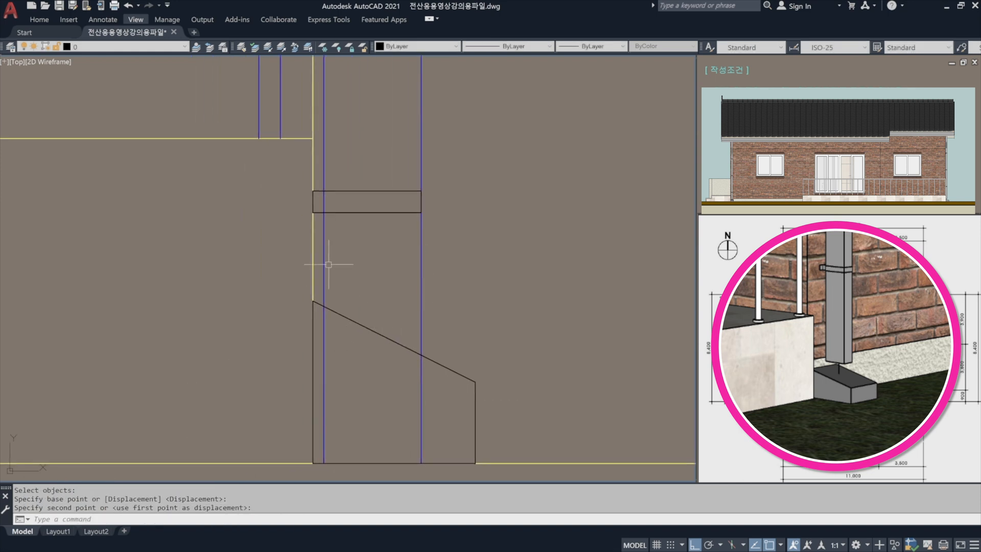
{"action": "type", "text": "l"}
{"action": "key", "text": "space"}
{"action": "left_click", "coordinate": [313, 303]}
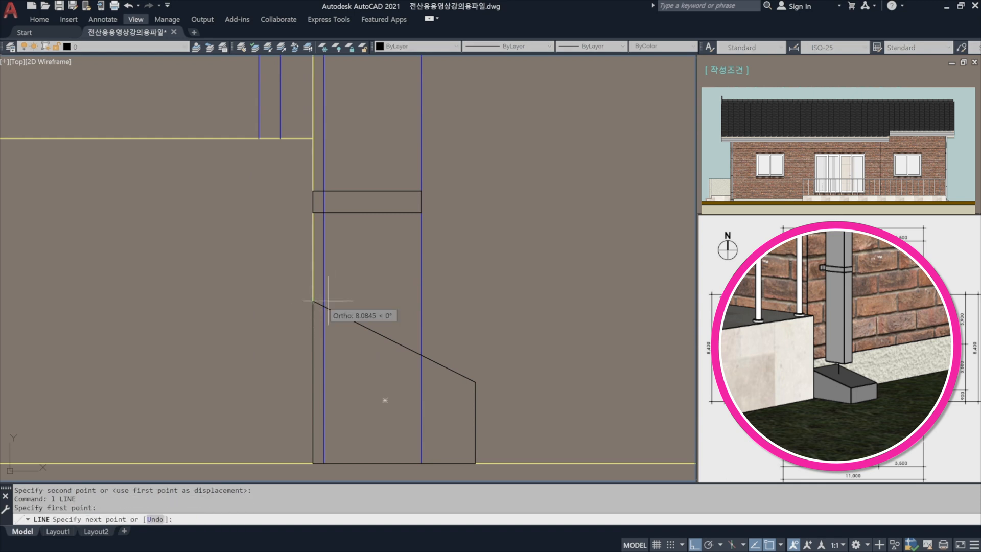
{"action": "left_click", "coordinate": [545, 306]}
{"action": "key", "text": "space"}
Move the horizontal line 30 straight up above the sloped block.
{"action": "type", "text": "m"}
{"action": "key", "text": "space"}
{"action": "left_click", "coordinate": [533, 332]}
{"action": "left_click", "coordinate": [484, 263]}
{"action": "key", "text": "space"}
{"action": "left_click", "coordinate": [564, 273]}
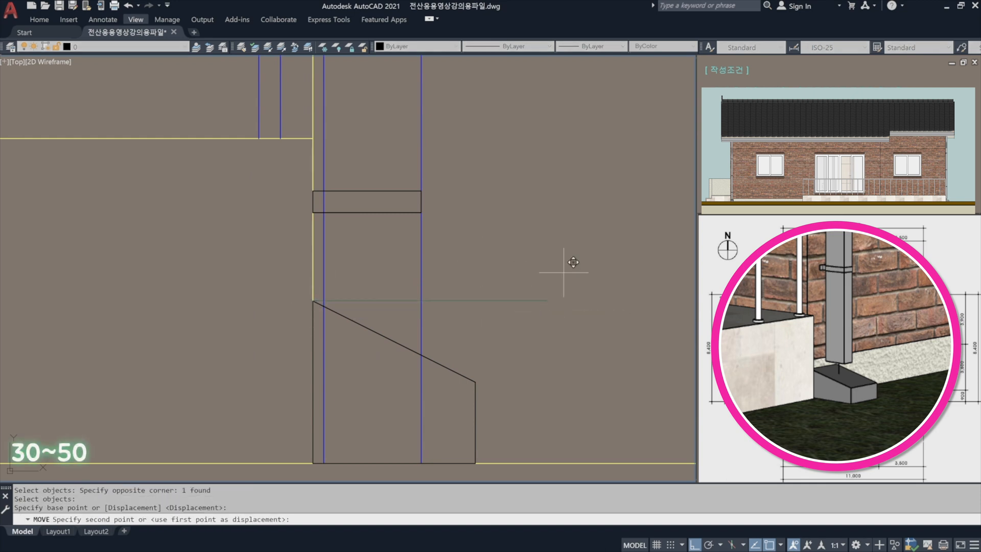
{"action": "type", "text": "30"}
{"action": "key", "text": "space"}
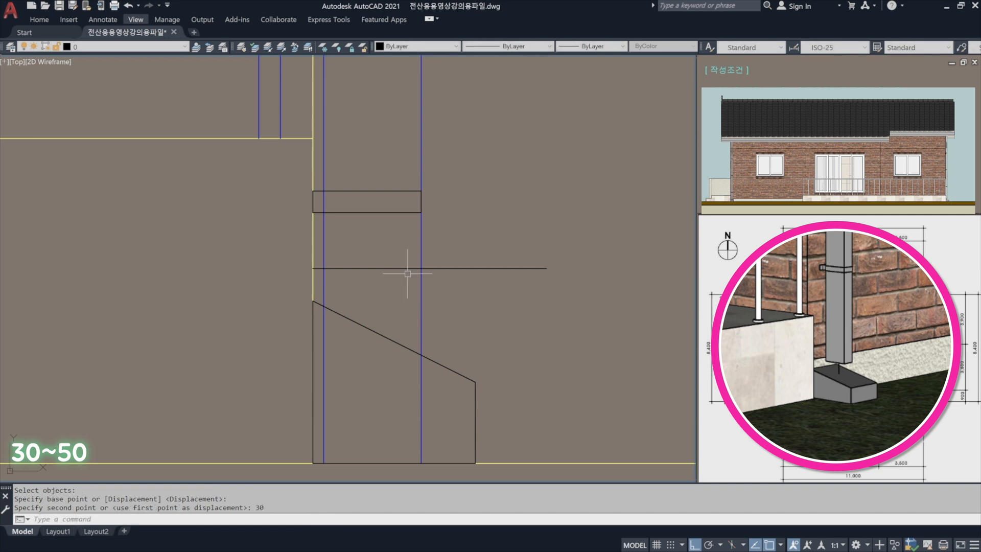
Trim off both downspout lines below the horizontal line.
{"action": "type", "text": "tr"}
{"action": "key", "text": "space"}
{"action": "key", "text": "space"}
{"action": "left_click", "coordinate": [455, 297]}
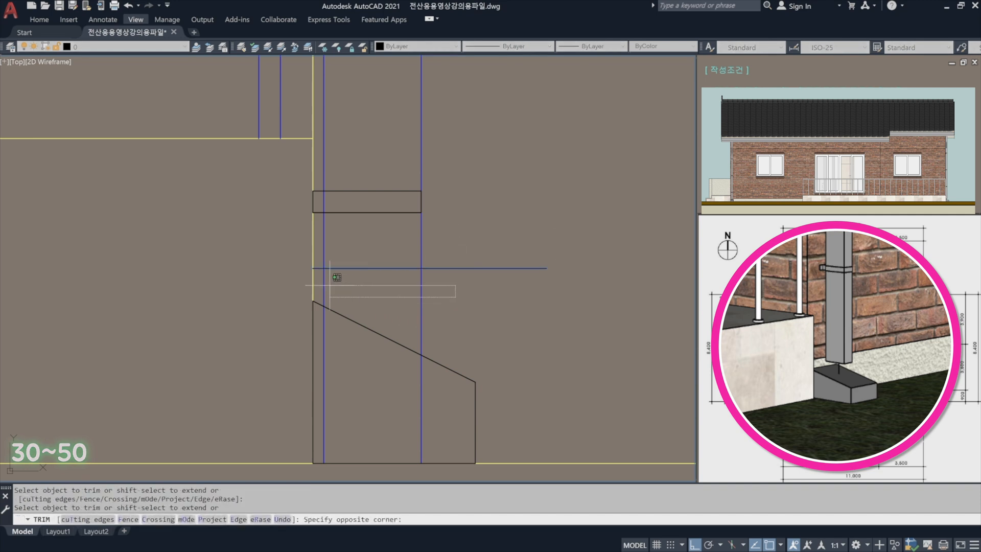
{"action": "left_click", "coordinate": [325, 276]}
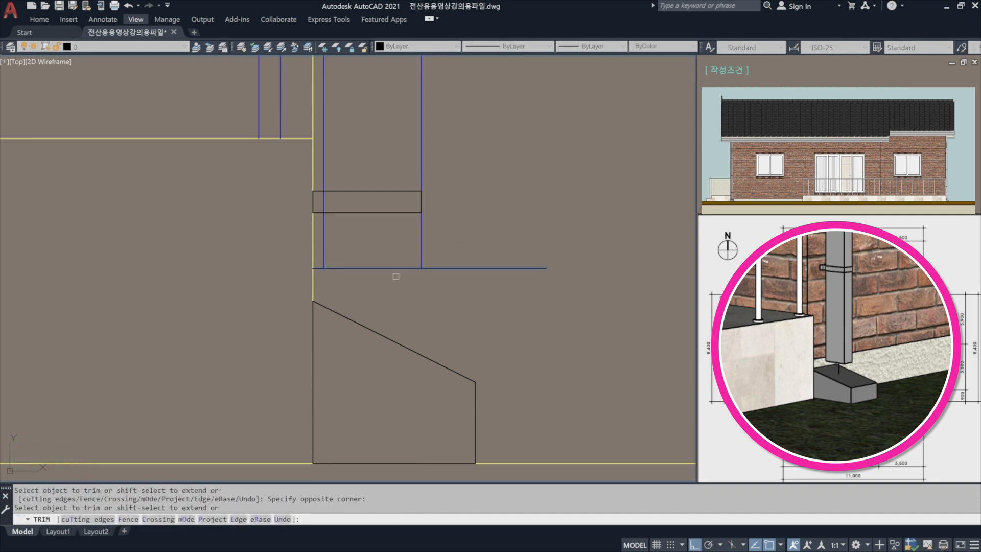
{"action": "key", "text": "space"}
{"action": "key", "text": "space"}
Trim both ends of the horizontal line back to the two downspout lines, closing the pipe's lower end.
{"action": "left_click", "coordinate": [481, 292]}
{"action": "left_click", "coordinate": [317, 261]}
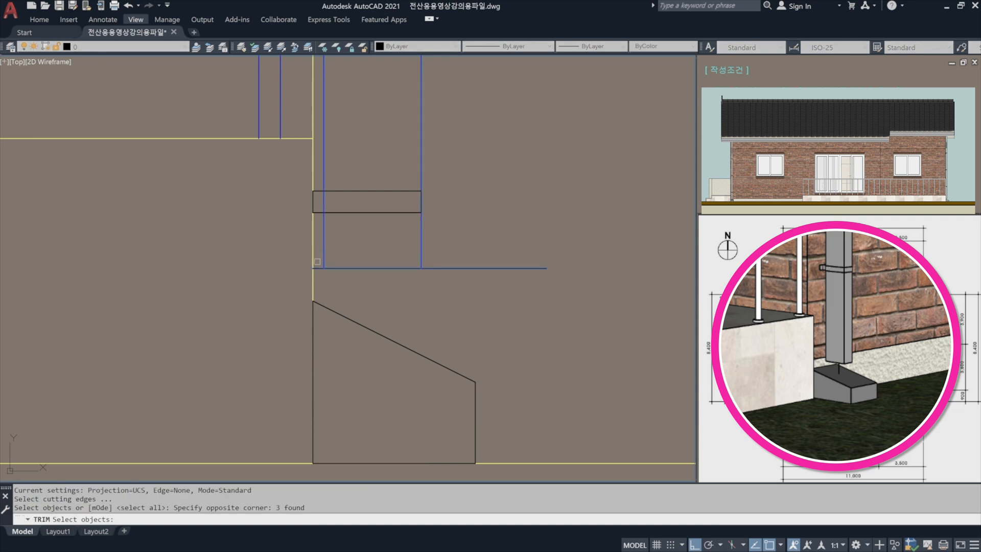
{"action": "key", "text": "space"}
Match the sloped block, the pipe's bottom edge and the lowest bracket to the blue downspout line's properties.
{"action": "key", "text": "space"}
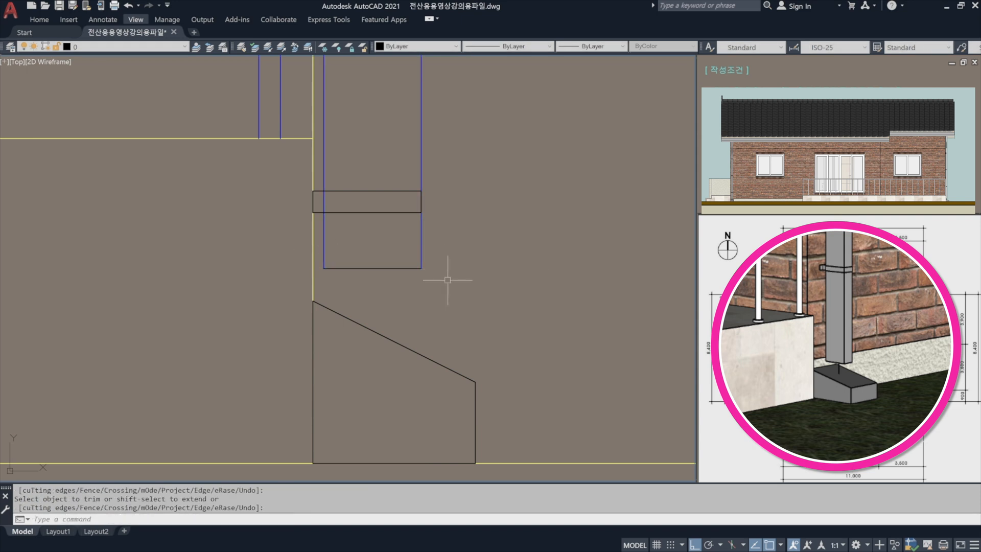
{"action": "type", "text": "ma"}
{"action": "key", "text": "space"}
{"action": "left_click", "coordinate": [421, 245]}
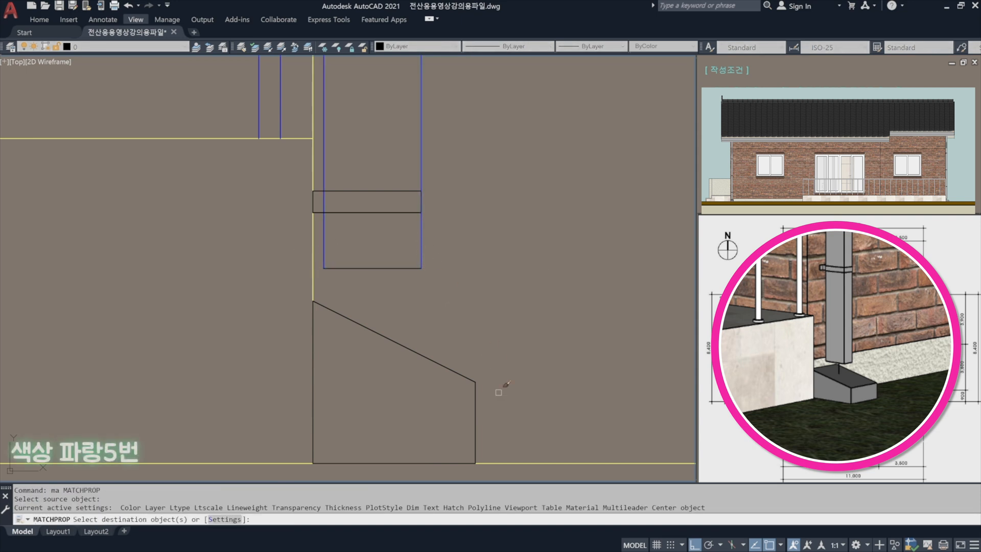
{"action": "left_click", "coordinate": [493, 400]}
{"action": "scroll", "coordinate": [357, 149], "scroll_direction": "down", "scroll_amount": 4}
{"action": "scroll", "coordinate": [389, 181], "scroll_direction": "up", "scroll_amount": 2}
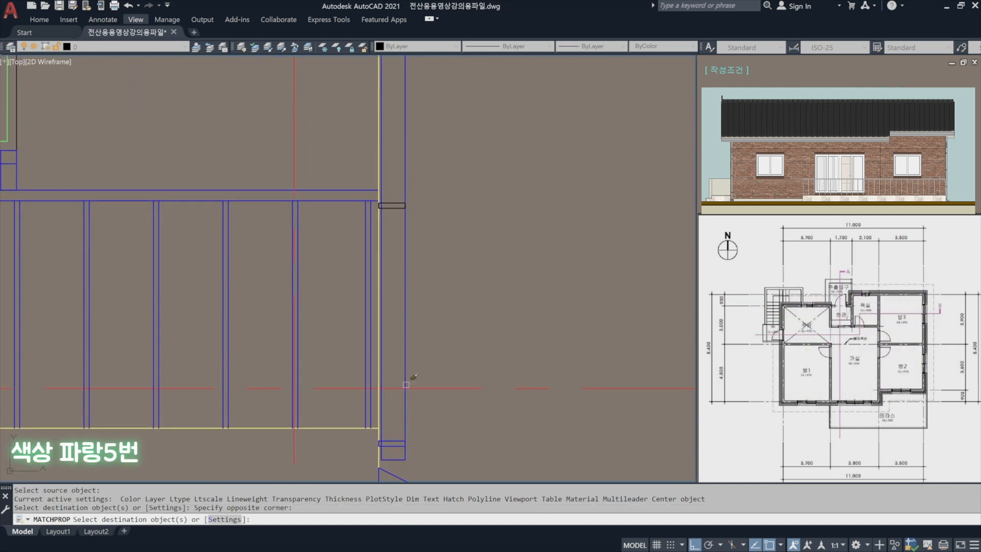
Match the three upper bracket rectangles to the blue downspout line's properties.
{"action": "left_click", "coordinate": [389, 181]}
{"action": "middle_click_drag", "start_coordinate": [430, 140], "coordinate": [444, 455]}
{"action": "left_click", "coordinate": [455, 327]}
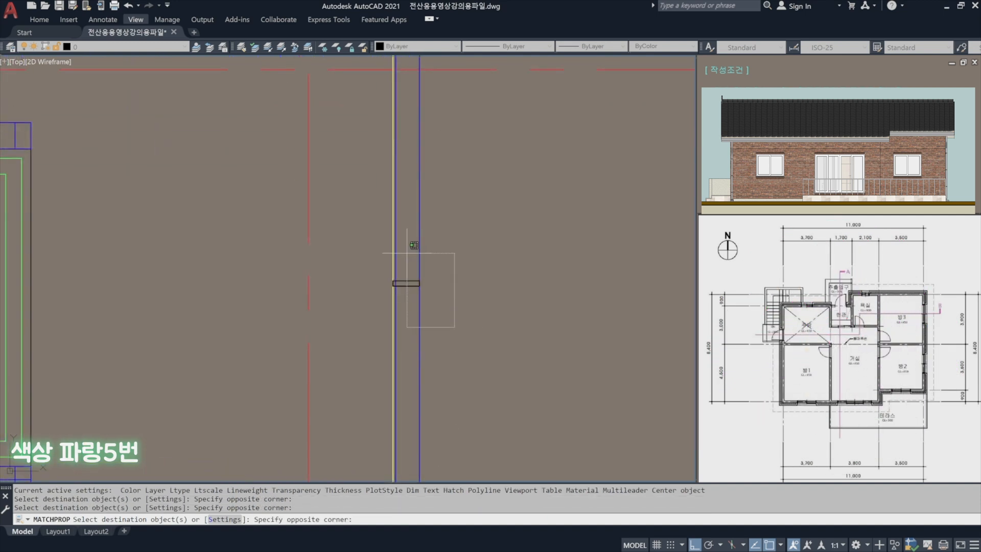
{"action": "left_click", "coordinate": [406, 253]}
{"action": "middle_click_drag", "start_coordinate": [426, 209], "coordinate": [457, 428]}
{"action": "scroll", "coordinate": [446, 265], "scroll_direction": "up", "scroll_amount": 3}
{"action": "left_click", "coordinate": [470, 282]}
{"action": "left_click", "coordinate": [407, 217]}
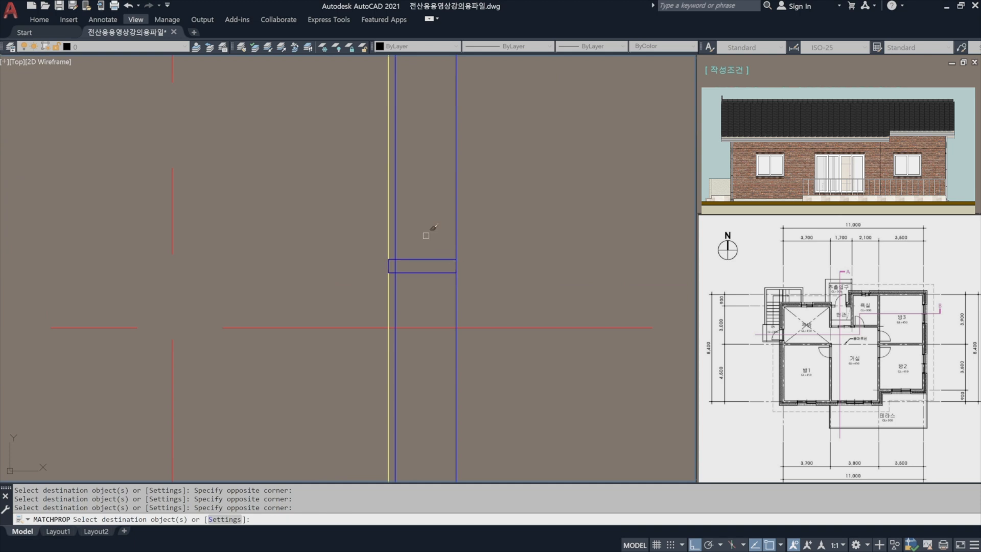
{"action": "key", "text": "space"}
{"action": "scroll", "coordinate": [467, 219], "scroll_direction": "down", "scroll_amount": 4}
{"action": "middle_click_drag", "start_coordinate": [467, 263], "coordinate": [393, 268]}
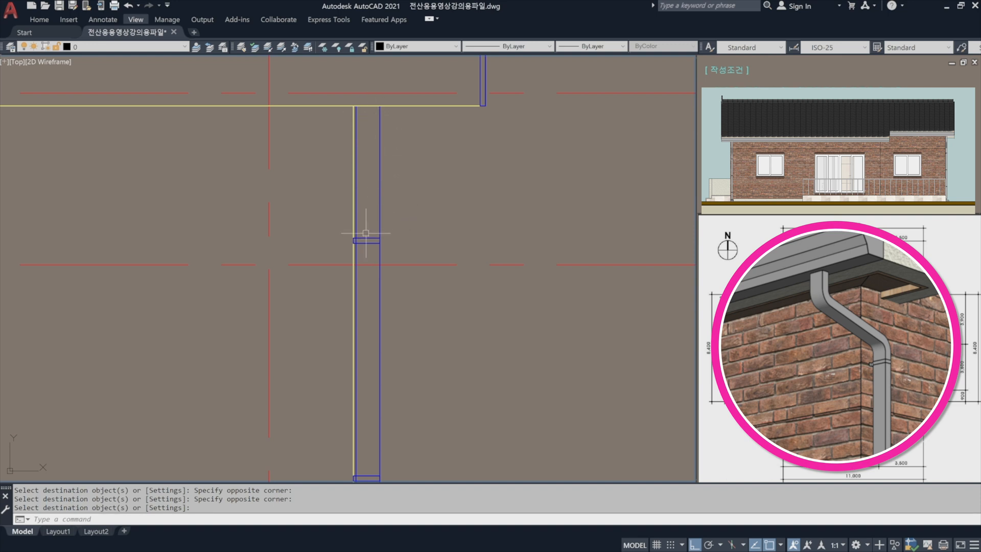
{"action": "scroll", "coordinate": [365, 237], "scroll_direction": "up", "scroll_amount": 5}
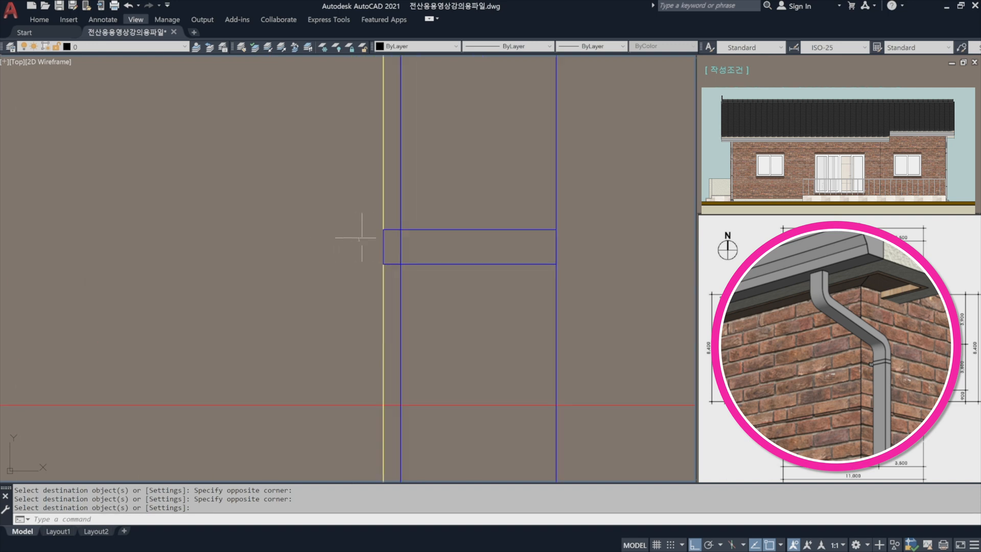
Trim the downspout's wall-side line where it passes through the bracket rectangles.
{"action": "key", "text": "Return"}
{"action": "key", "text": "Return"}
{"action": "scroll", "coordinate": [435, 176], "scroll_direction": "down", "scroll_amount": 5}
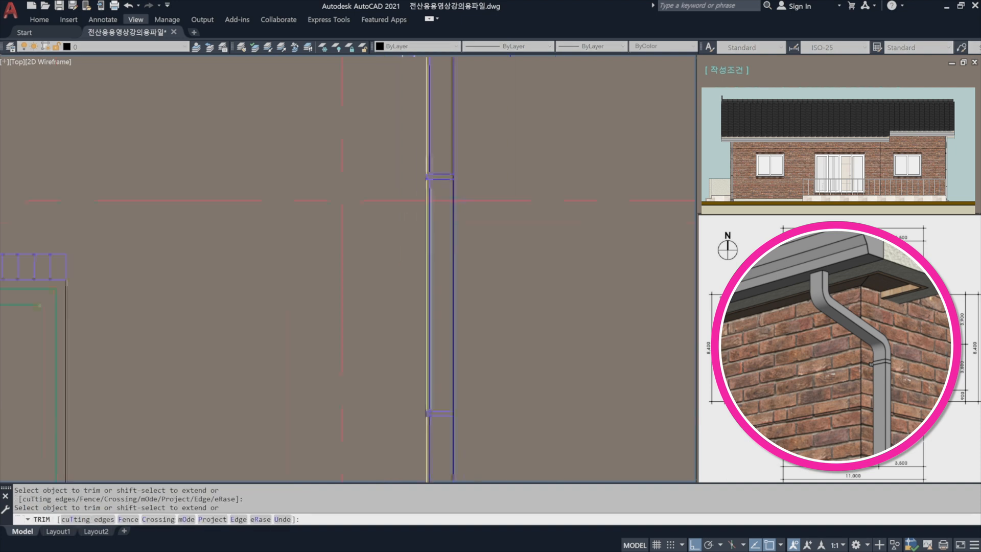
{"action": "scroll", "coordinate": [434, 420], "scroll_direction": "up", "scroll_amount": 6}
{"action": "left_click", "coordinate": [409, 363]}
{"action": "left_click", "coordinate": [384, 358]}
{"action": "scroll", "coordinate": [409, 217], "scroll_direction": "down", "scroll_amount": 6}
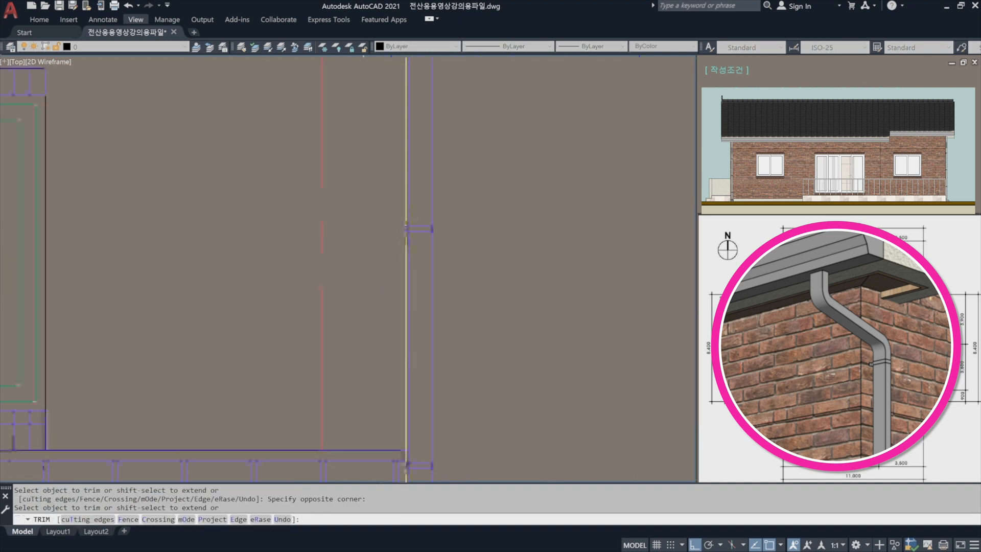
{"action": "middle_click_drag", "start_coordinate": [433, 404], "coordinate": [429, 209]}
{"action": "scroll", "coordinate": [433, 205], "scroll_direction": "up", "scroll_amount": 3}
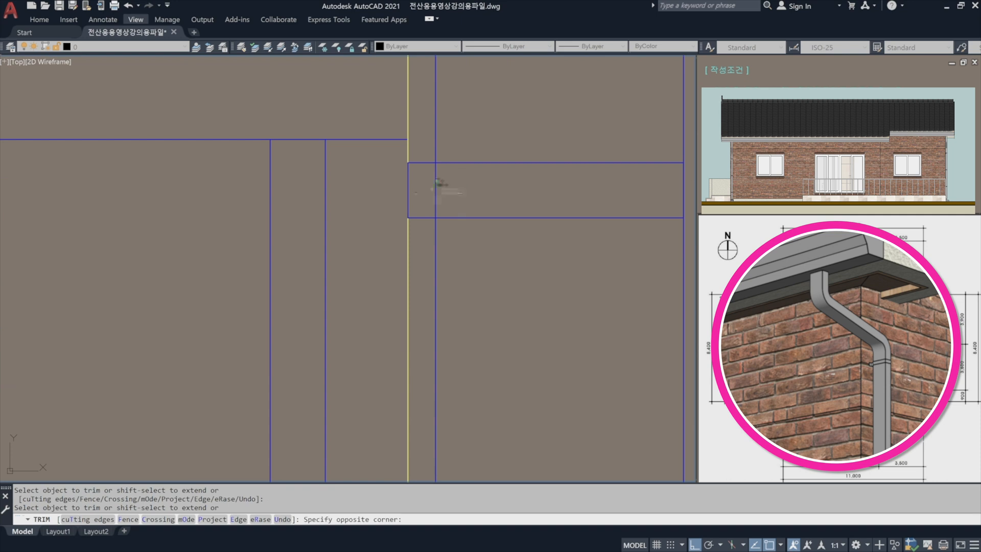
{"action": "scroll", "coordinate": [445, 161], "scroll_direction": "down", "scroll_amount": 3}
{"action": "scroll", "coordinate": [433, 288], "scroll_direction": "up", "scroll_amount": 3}
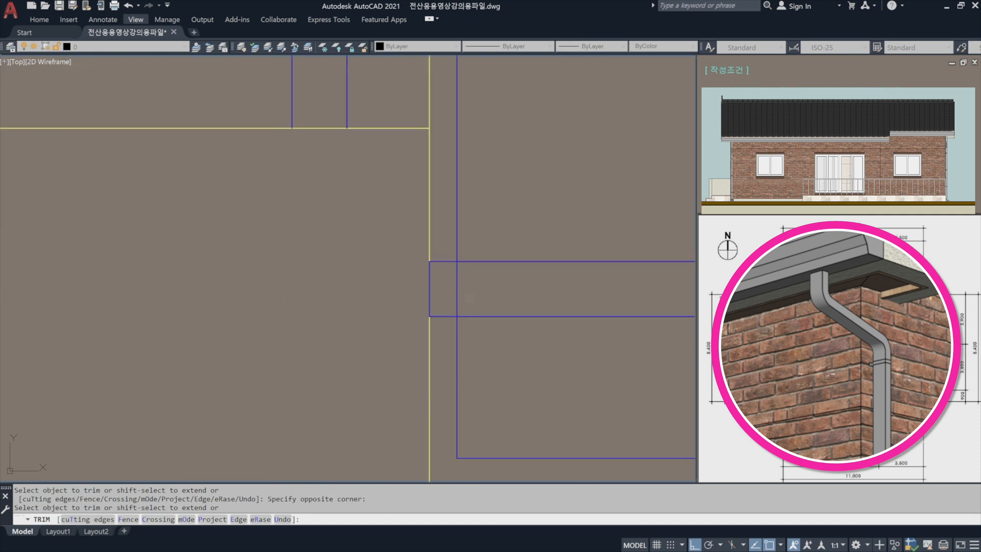
{"action": "key", "text": "Return"}
{"action": "scroll", "coordinate": [447, 285], "scroll_direction": "down", "scroll_amount": 6}
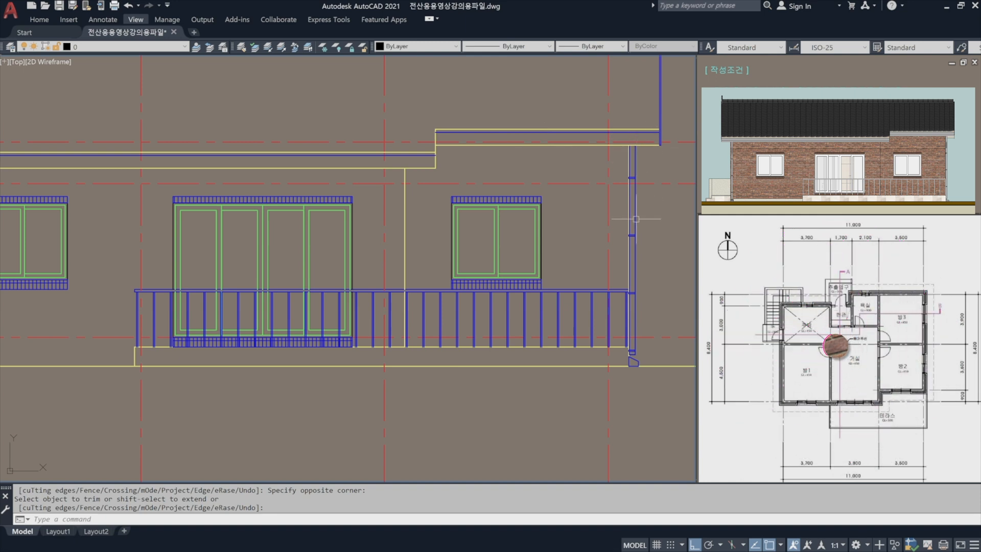
Mirror the right downspout with its brackets and sloped base block about the roof ridge's vertical centre axis, keeping the original.
{"action": "scroll", "coordinate": [635, 307], "scroll_direction": "down", "scroll_amount": 2}
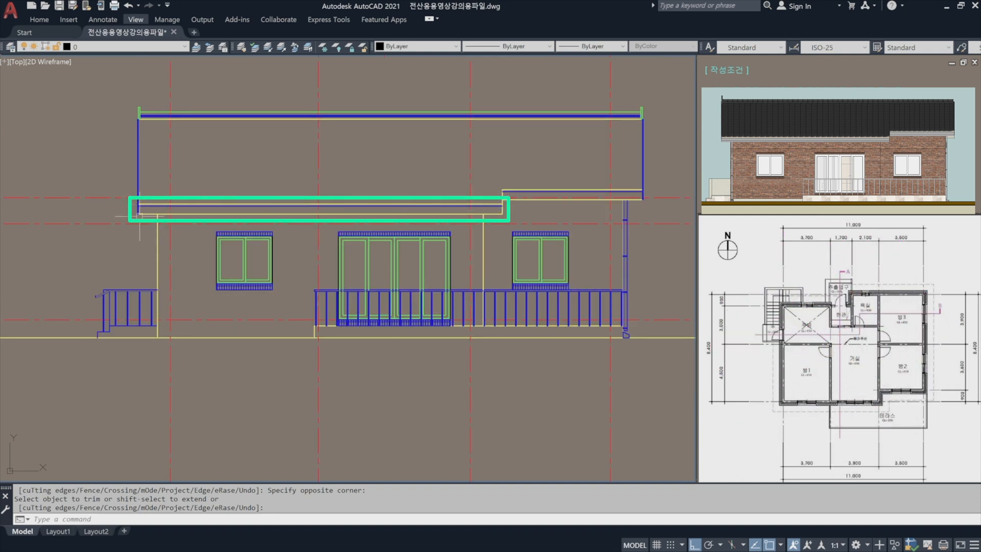
{"action": "middle_click_drag", "start_coordinate": [485, 215], "coordinate": [488, 204]}
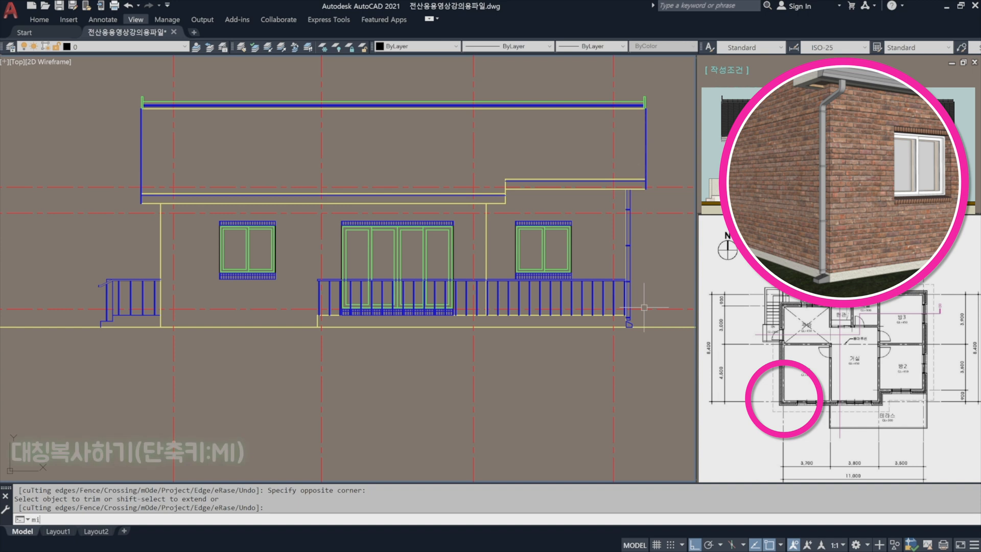
{"action": "key", "text": "Return"}
{"action": "type", "text": "mi"}
{"action": "key", "text": "Return"}
{"action": "scroll", "coordinate": [644, 307], "scroll_direction": "up", "scroll_amount": 5}
{"action": "left_click", "coordinate": [613, 342]}
{"action": "left_click", "coordinate": [579, 291]}
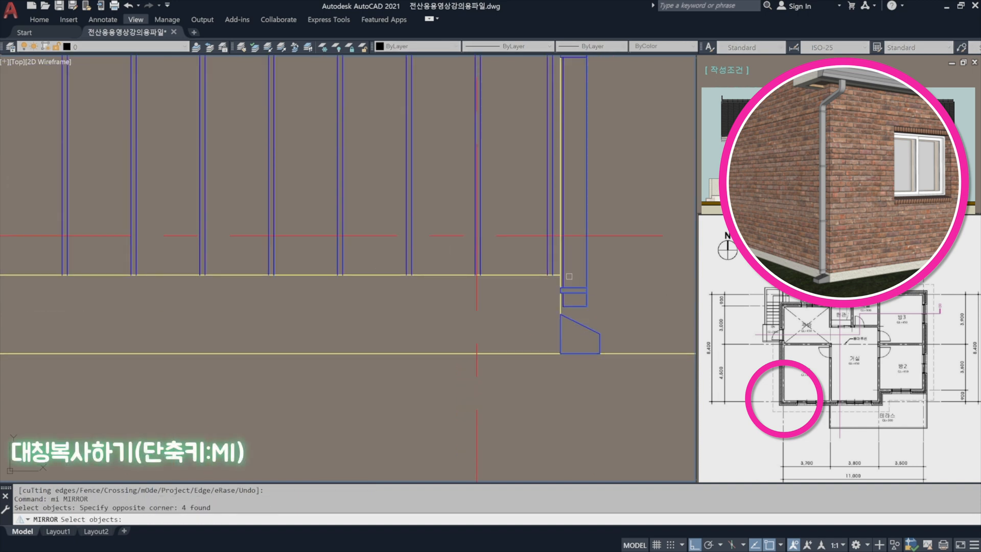
{"action": "scroll", "coordinate": [576, 307], "scroll_direction": "down", "scroll_amount": 5}
{"action": "left_click", "coordinate": [607, 399]}
{"action": "left_click", "coordinate": [575, 263]}
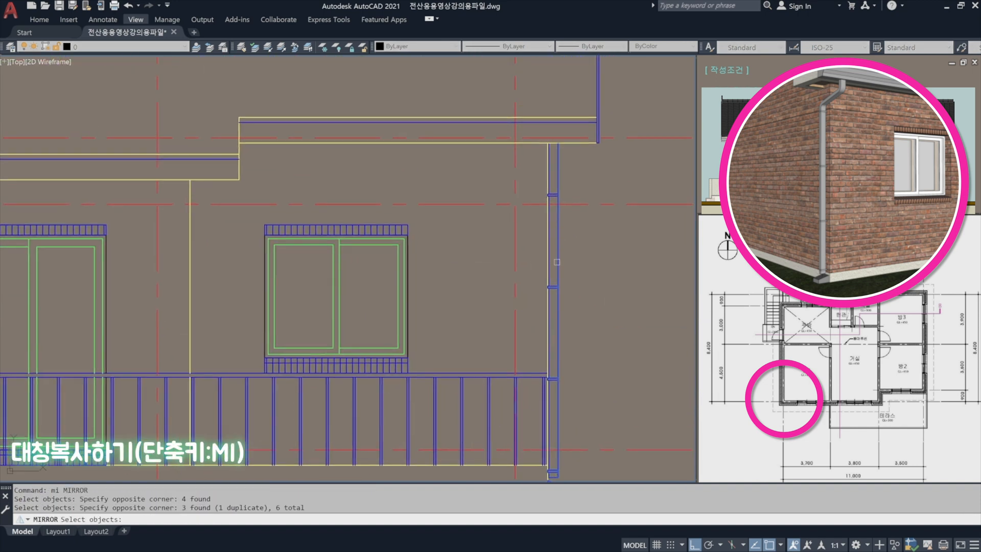
{"action": "scroll", "coordinate": [578, 263], "scroll_direction": "up", "scroll_amount": 5}
{"action": "left_click", "coordinate": [574, 265]}
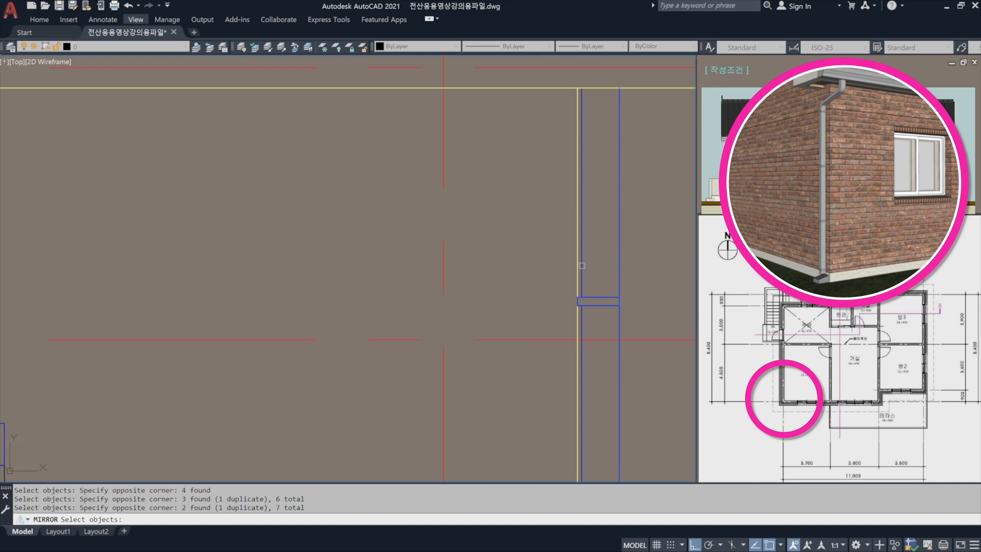
{"action": "left_click", "coordinate": [582, 262]}
{"action": "scroll", "coordinate": [588, 203], "scroll_direction": "down", "scroll_amount": 3}
{"action": "scroll", "coordinate": [586, 251], "scroll_direction": "up", "scroll_amount": 3}
{"action": "left_click", "coordinate": [585, 252]}
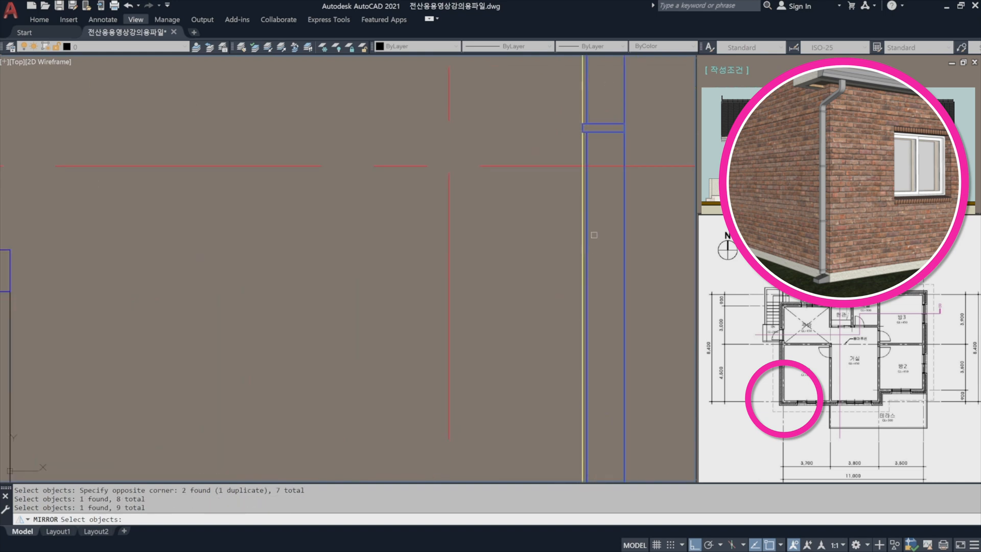
{"action": "scroll", "coordinate": [591, 234], "scroll_direction": "down", "scroll_amount": 3}
{"action": "scroll", "coordinate": [613, 300], "scroll_direction": "up", "scroll_amount": 3}
{"action": "left_click", "coordinate": [645, 316]}
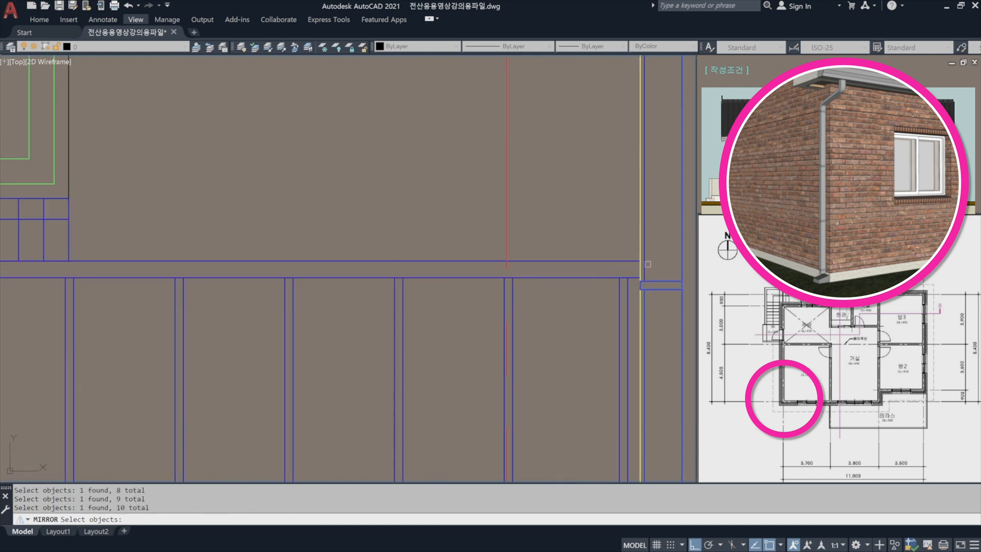
{"action": "left_click", "coordinate": [643, 249]}
{"action": "scroll", "coordinate": [643, 248], "scroll_direction": "down", "scroll_amount": 3}
{"action": "scroll", "coordinate": [606, 327], "scroll_direction": "up", "scroll_amount": 3}
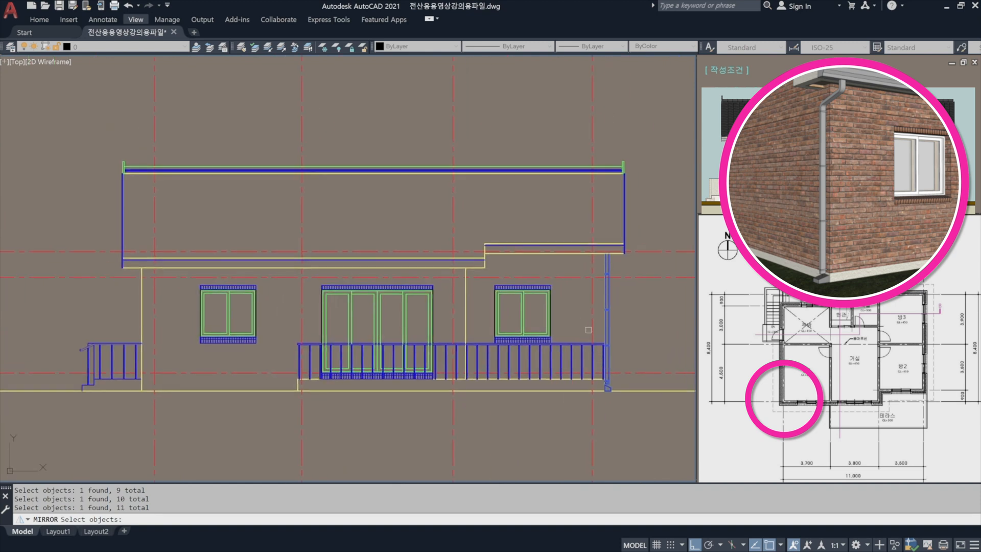
{"action": "scroll", "coordinate": [625, 278], "scroll_direction": "down", "scroll_amount": 2}
{"action": "key", "text": "Return"}
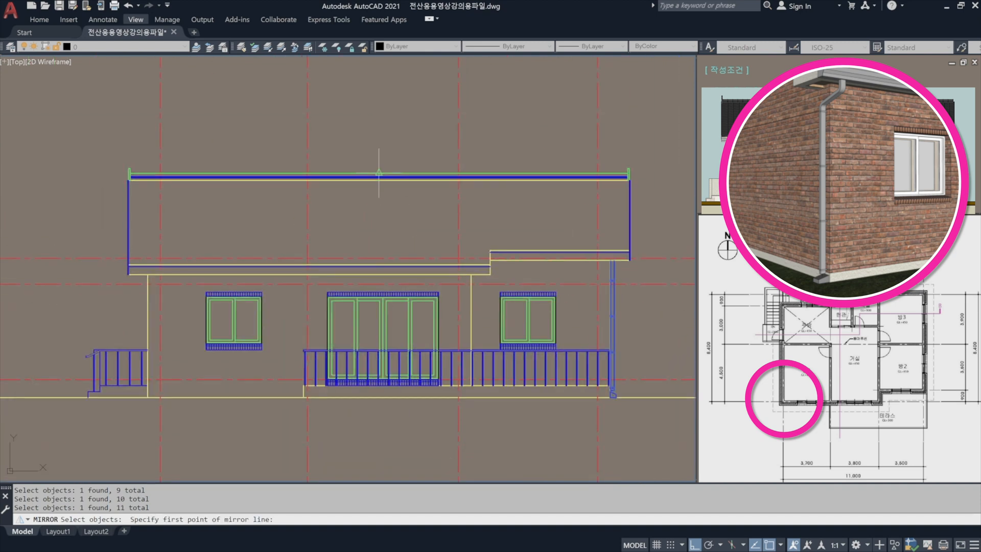
{"action": "left_click", "coordinate": [379, 176]}
{"action": "left_click", "coordinate": [401, 100]}
{"action": "key", "text": "Return"}
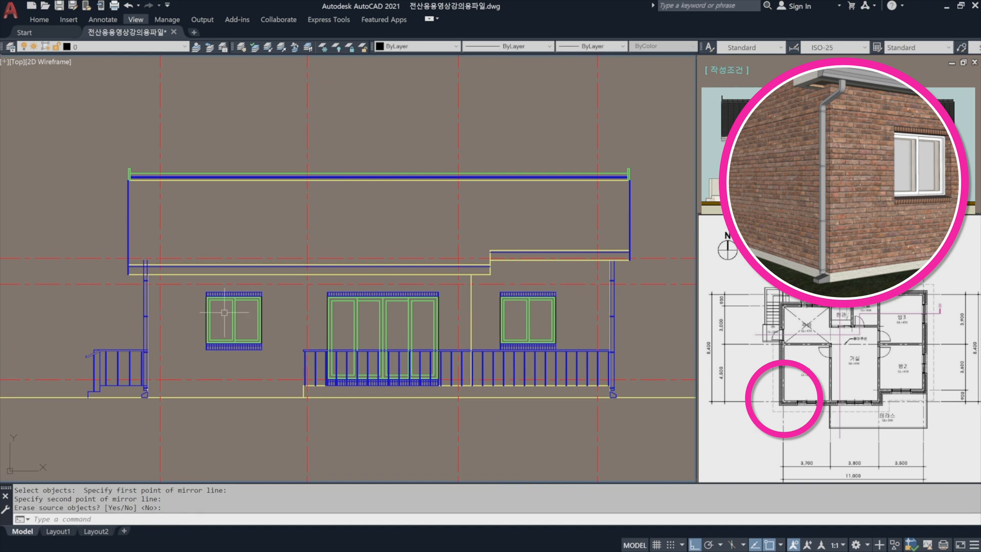
Move the mirrored downspout assembly straight down until the pipe's top end meets the underside line of the left eave.
{"action": "middle_click_drag", "start_coordinate": [150, 282], "coordinate": [392, 278]}
{"action": "scroll", "coordinate": [392, 278], "scroll_direction": "up", "scroll_amount": 6}
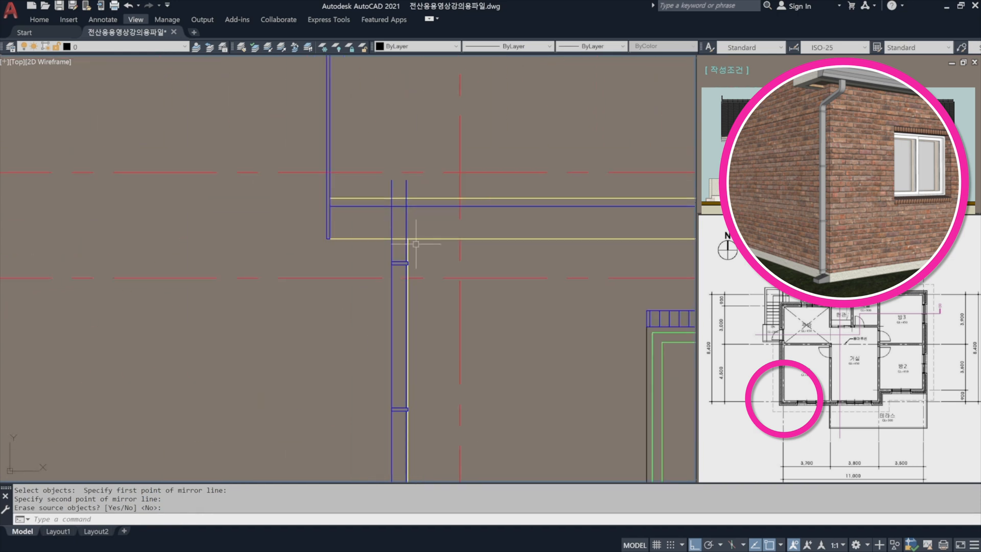
{"action": "scroll", "coordinate": [413, 306], "scroll_direction": "up", "scroll_amount": 2}
{"action": "key", "text": "Return"}
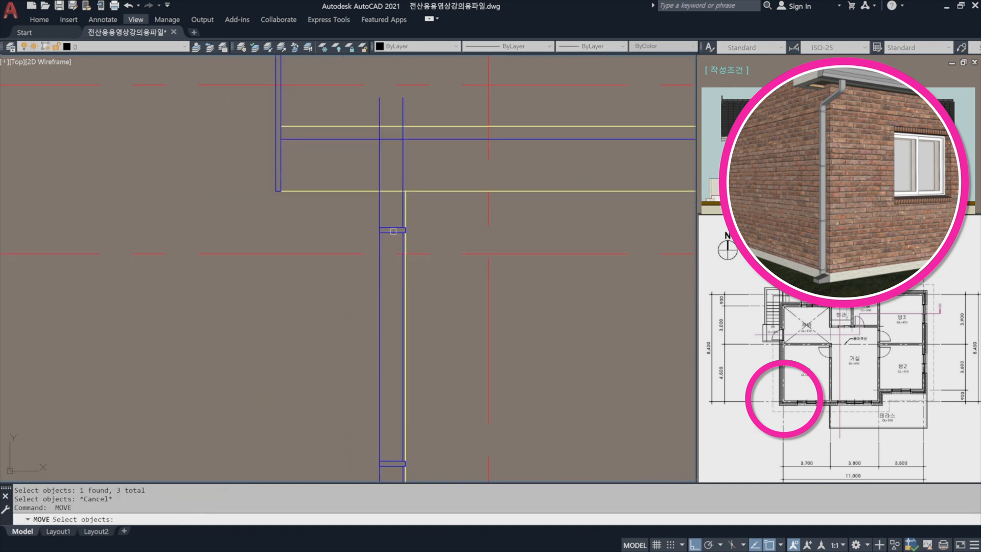
{"action": "left_click", "coordinate": [392, 239]}
{"action": "left_click", "coordinate": [351, 216]}
{"action": "left_click", "coordinate": [415, 182]}
{"action": "left_click", "coordinate": [368, 156]}
{"action": "scroll", "coordinate": [408, 255], "scroll_direction": "up", "scroll_amount": 6}
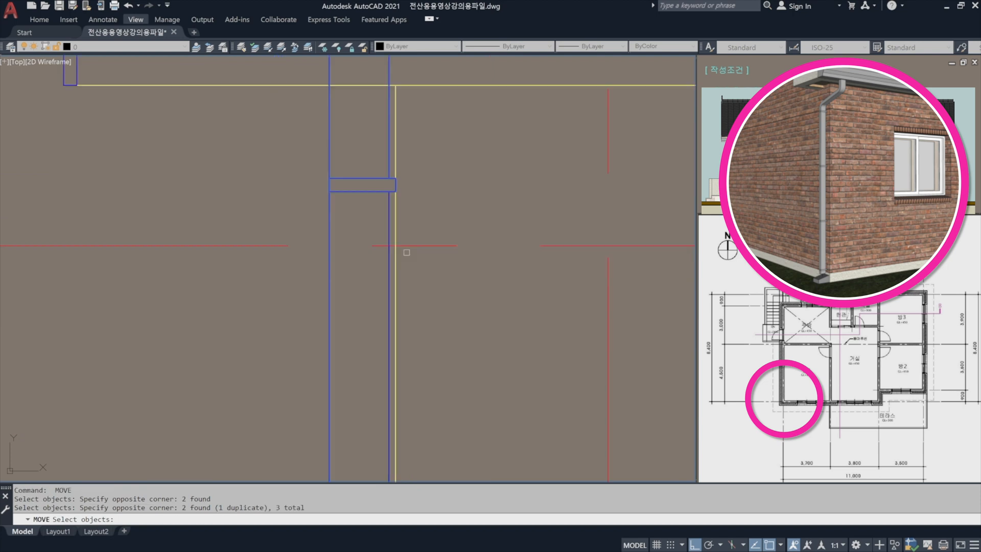
{"action": "left_click", "coordinate": [382, 274]}
{"action": "scroll", "coordinate": [388, 202], "scroll_direction": "down", "scroll_amount": 10}
{"action": "left_click", "coordinate": [344, 250]}
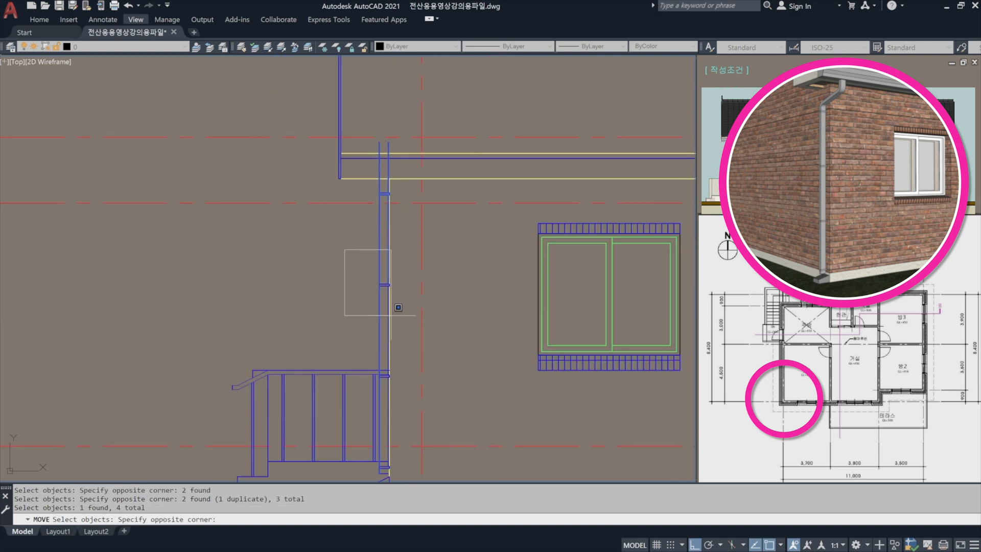
{"action": "middle_click_drag", "start_coordinate": [396, 309], "coordinate": [373, 252]}
{"action": "left_click", "coordinate": [396, 358]}
{"action": "scroll", "coordinate": [373, 371], "scroll_direction": "up", "scroll_amount": 5}
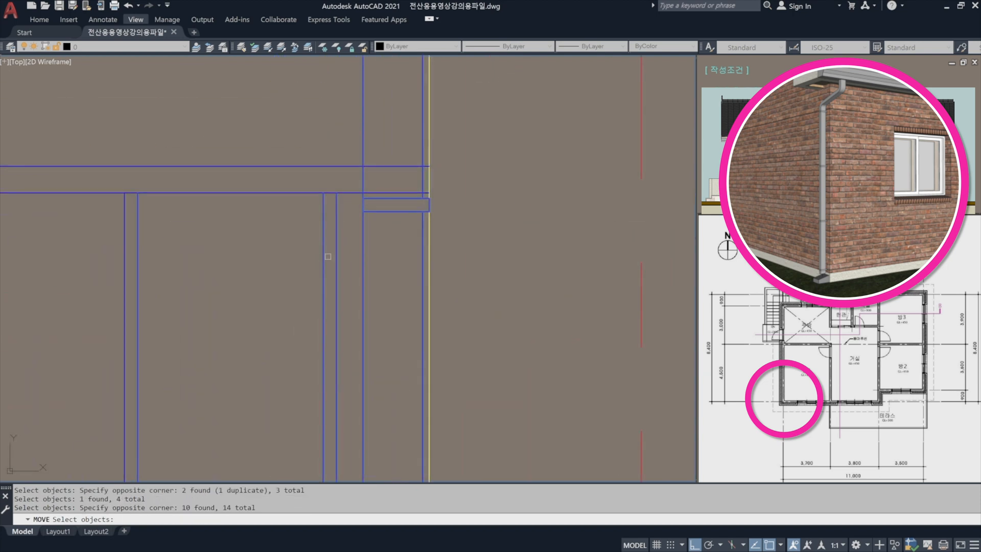
{"action": "left_click", "coordinate": [341, 265]}
{"action": "left_click", "coordinate": [97, 132], "text": "shift"}
{"action": "scroll", "coordinate": [300, 121], "scroll_direction": "down", "scroll_amount": 6}
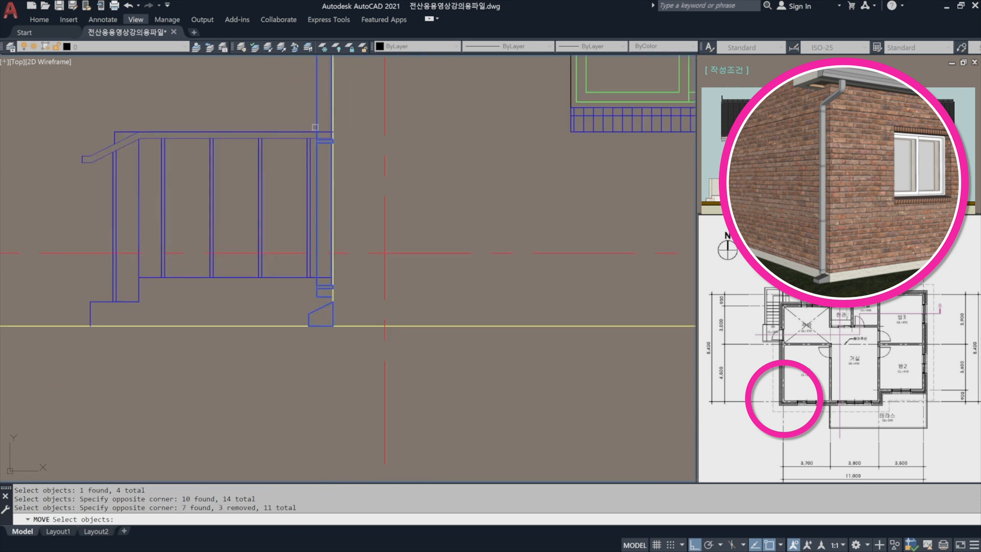
{"action": "middle_click_drag", "start_coordinate": [317, 133], "coordinate": [303, 282]}
{"action": "scroll", "coordinate": [304, 205], "scroll_direction": "up", "scroll_amount": 5}
{"action": "key", "text": "Return"}
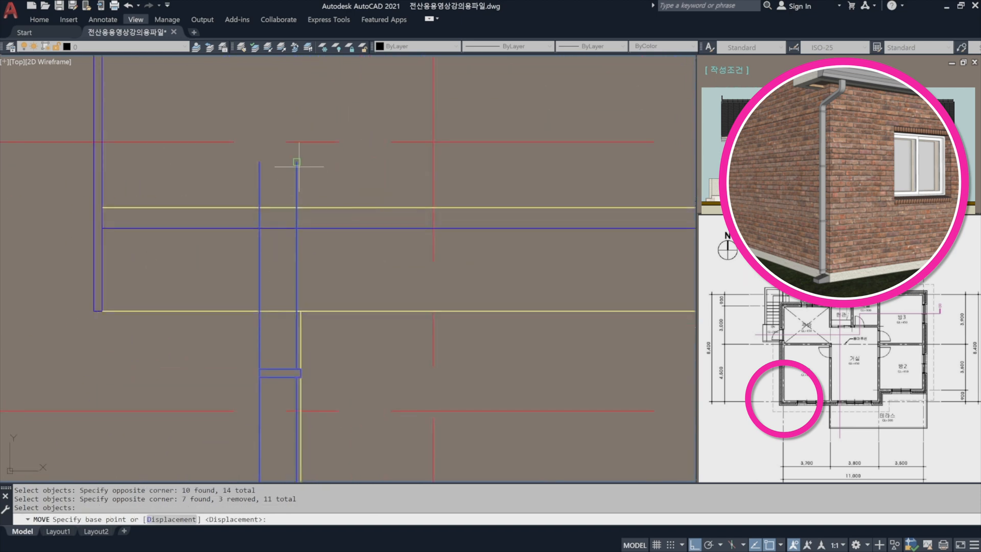
{"action": "left_click", "coordinate": [296, 162]}
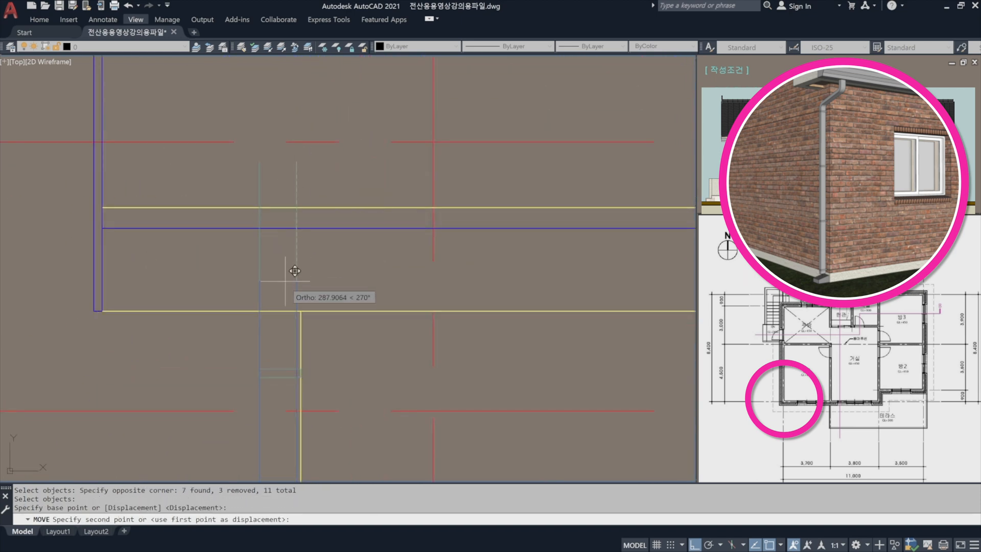
{"action": "left_click", "coordinate": [297, 309]}
Stretch the left downspout's lower end, lowest bracket and sloped base block up so the block sits on the ground line.
{"action": "scroll", "coordinate": [328, 172], "scroll_direction": "down", "scroll_amount": 8}
{"action": "middle_click_drag", "start_coordinate": [338, 270], "coordinate": [335, 198]}
{"action": "scroll", "coordinate": [327, 328], "scroll_direction": "up", "scroll_amount": 6}
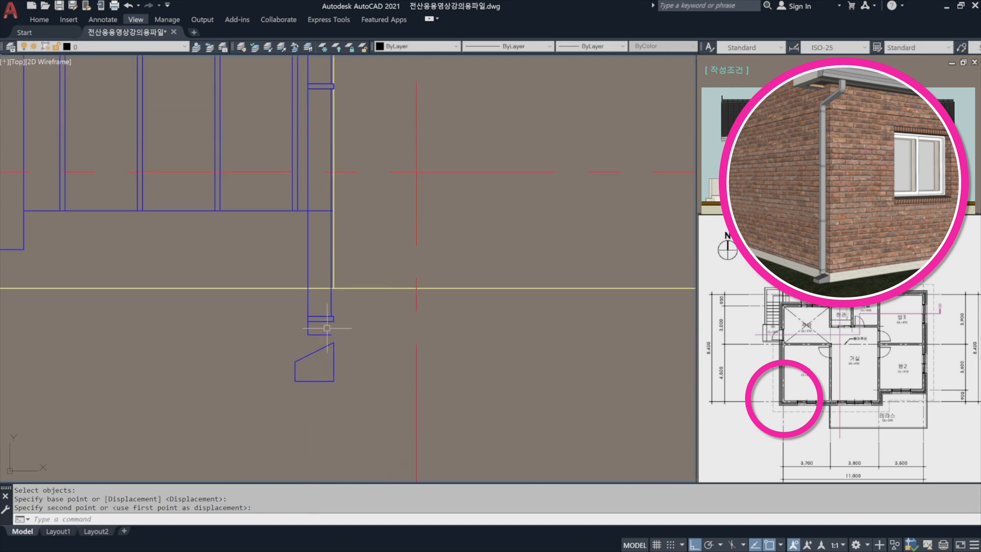
{"action": "key", "text": "Return"}
{"action": "left_click", "coordinate": [353, 424]}
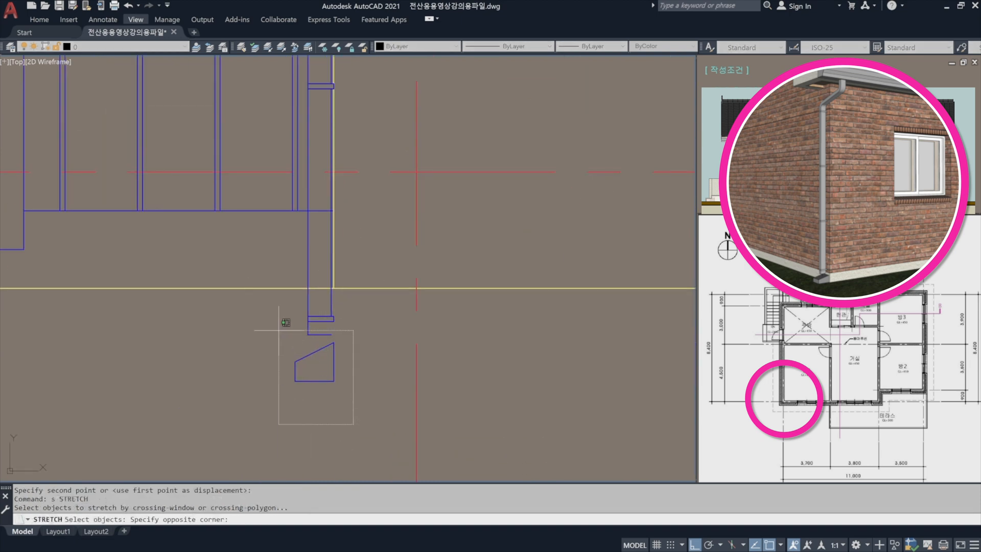
{"action": "left_click", "coordinate": [251, 288]}
{"action": "key", "text": "Return"}
{"action": "left_click", "coordinate": [334, 380]}
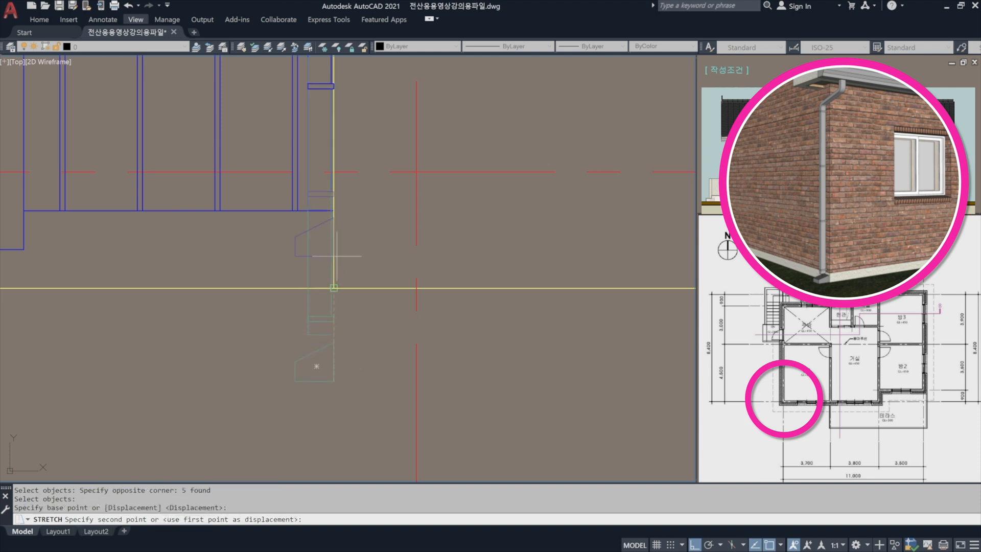
{"action": "scroll", "coordinate": [324, 338], "scroll_direction": "up", "scroll_amount": 5}
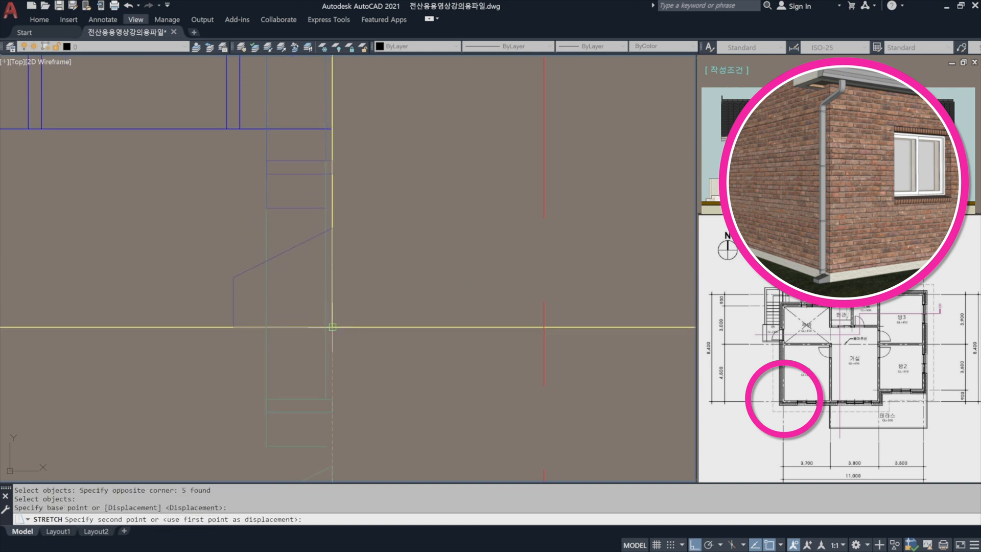
{"action": "key", "text": "Escape"}
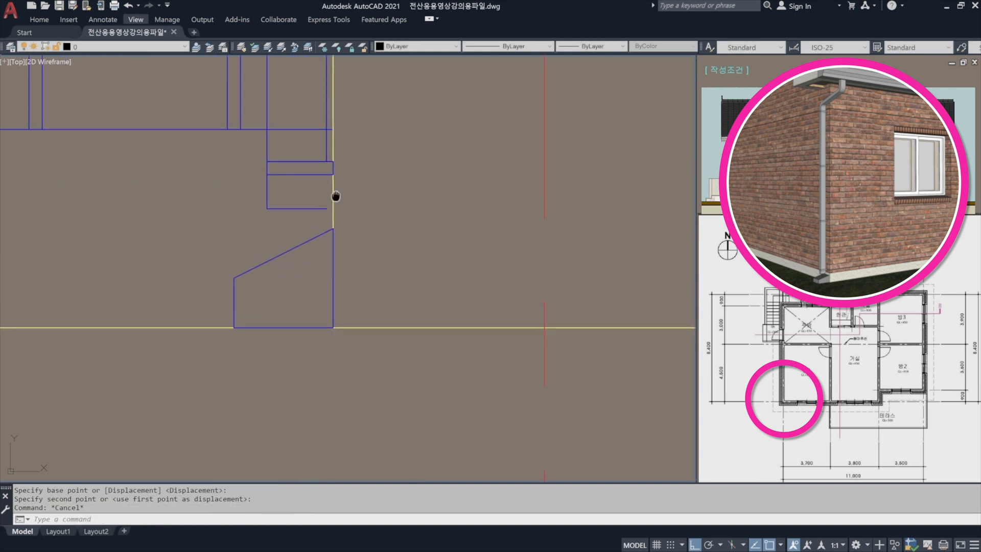
Draw the missing vertical pipe line from the left downspout's bottom edge to its lowest bracket and trim the excess inside the bracket.
{"action": "scroll", "coordinate": [352, 230], "scroll_direction": "up", "scroll_amount": 3}
{"action": "type", "text": "l"}
{"action": "key", "text": "Return"}
{"action": "left_click", "coordinate": [352, 289]}
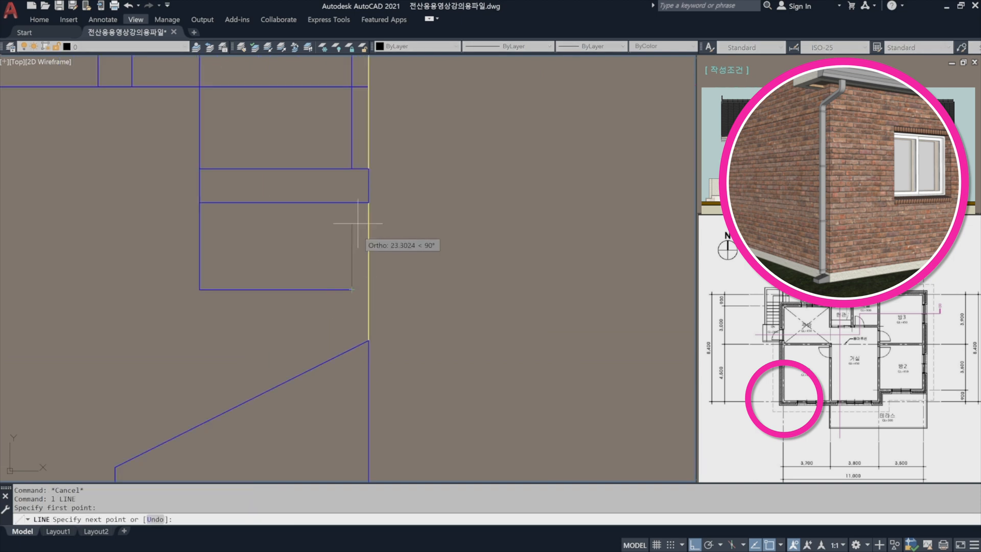
{"action": "left_click", "coordinate": [351, 203]}
{"action": "type", "text": "tr"}
{"action": "key", "text": "Return"}
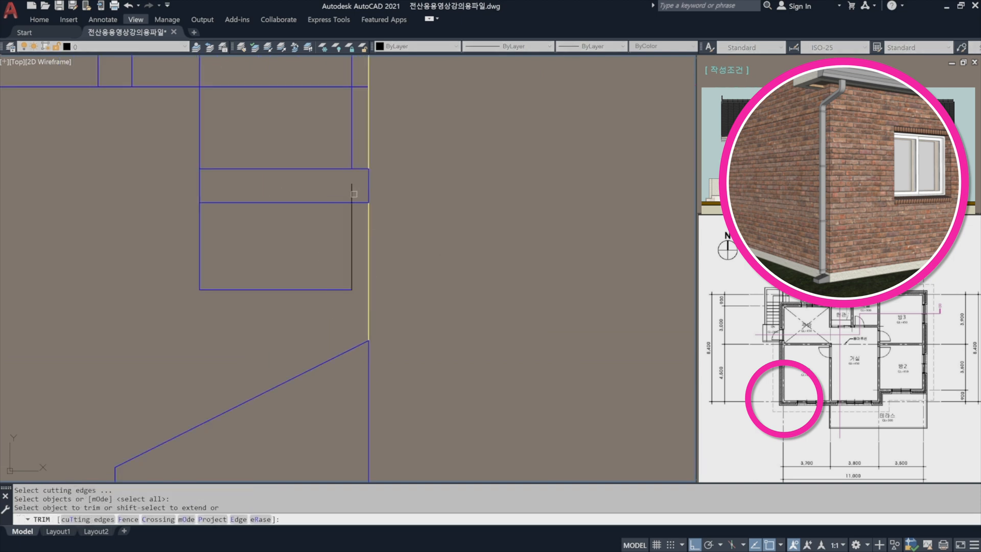
{"action": "left_click", "coordinate": [355, 203]}
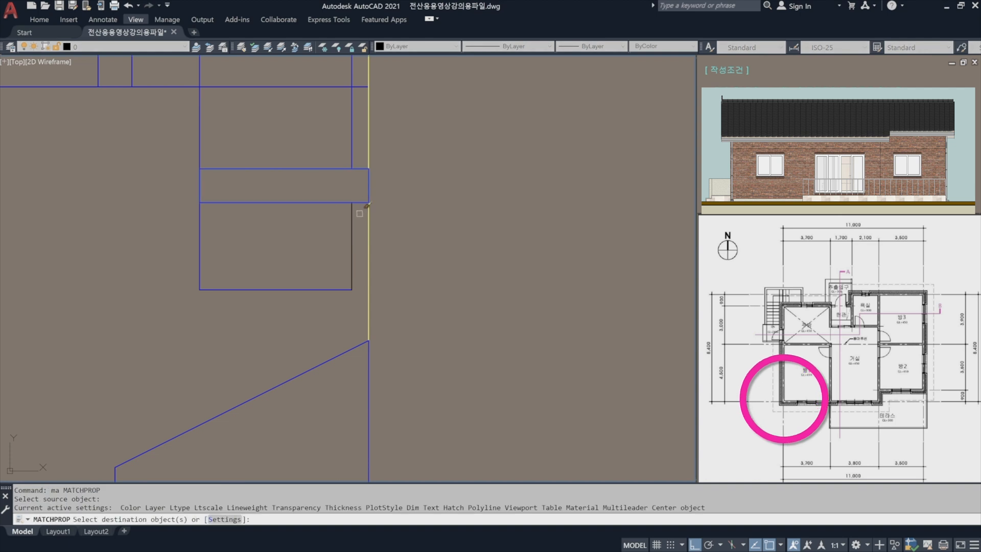
Match the new vertical pipe line to the blue bracket's properties.
{"action": "left_click", "coordinate": [361, 220]}
{"action": "left_click", "coordinate": [322, 183]}
{"action": "key", "text": "Return"}
{"action": "scroll", "coordinate": [352, 226], "scroll_direction": "down", "scroll_amount": 6}
{"action": "middle_click_drag", "start_coordinate": [354, 236], "coordinate": [333, 419]}
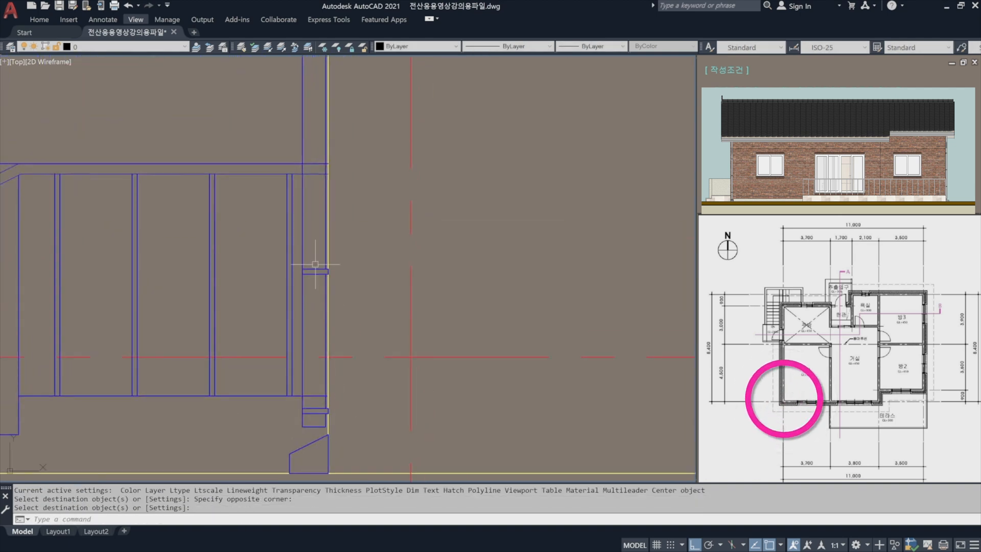
{"action": "scroll", "coordinate": [315, 296], "scroll_direction": "down", "scroll_amount": 3}
{"action": "scroll", "coordinate": [315, 296], "scroll_direction": "up", "scroll_amount": 3}
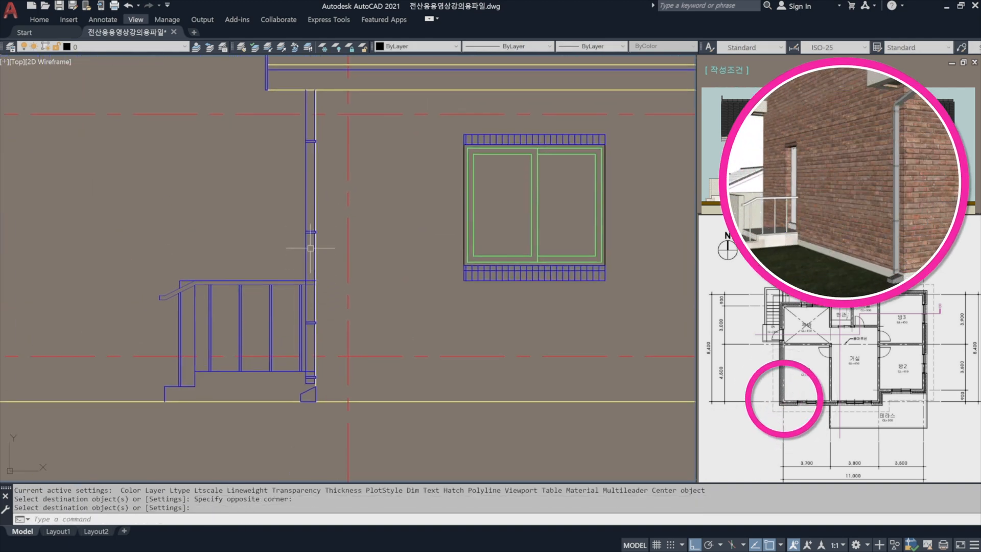
{"action": "scroll", "coordinate": [309, 290], "scroll_direction": "up", "scroll_amount": 5}
{"action": "key", "text": "Escape"}
{"action": "key", "text": "Escape"}
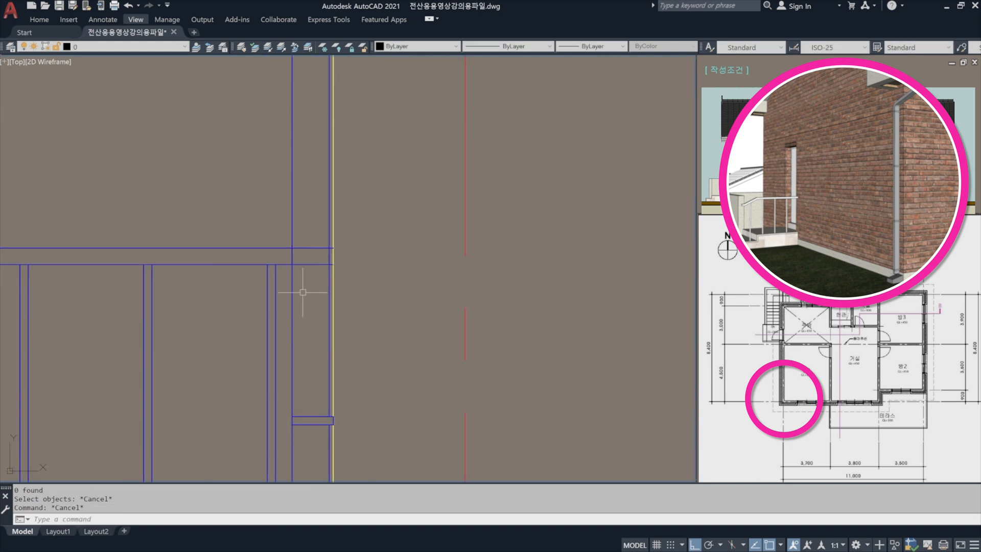
{"action": "key", "text": "Return"}
{"action": "left_click", "coordinate": [304, 295]}
{"action": "left_click", "coordinate": [289, 286]}
{"action": "key", "text": "Escape"}
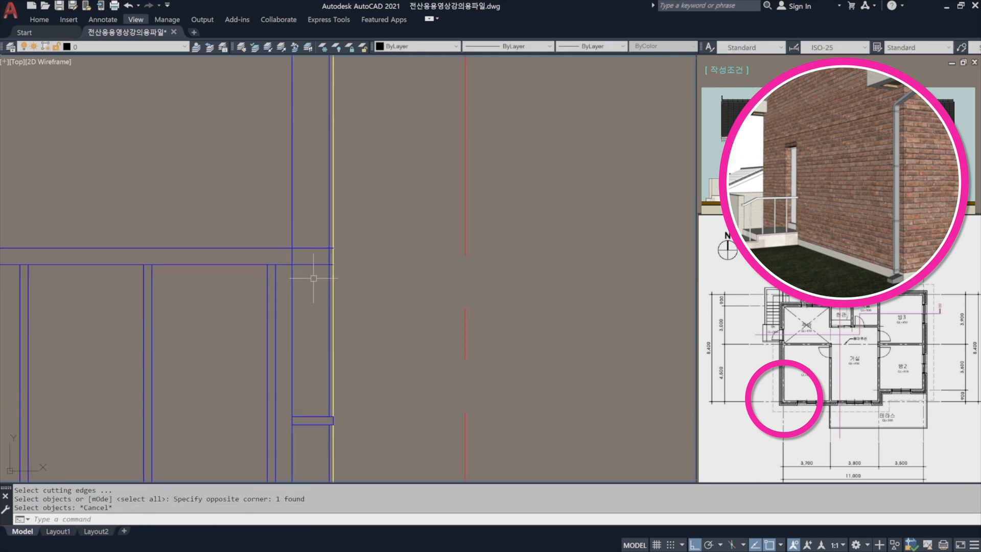
Trim away the two horizontal handrail lines where they cross inside the left downspout.
{"action": "key", "text": "Return"}
{"action": "key", "text": "Return"}
{"action": "left_click", "coordinate": [310, 265]}
{"action": "left_click", "coordinate": [311, 256]}
{"action": "left_click", "coordinate": [307, 220]}
Trim away the landing's top line where it crosses inside the left downspout.
{"action": "key", "text": "Return"}
{"action": "scroll", "coordinate": [325, 166], "scroll_direction": "down", "scroll_amount": 4}
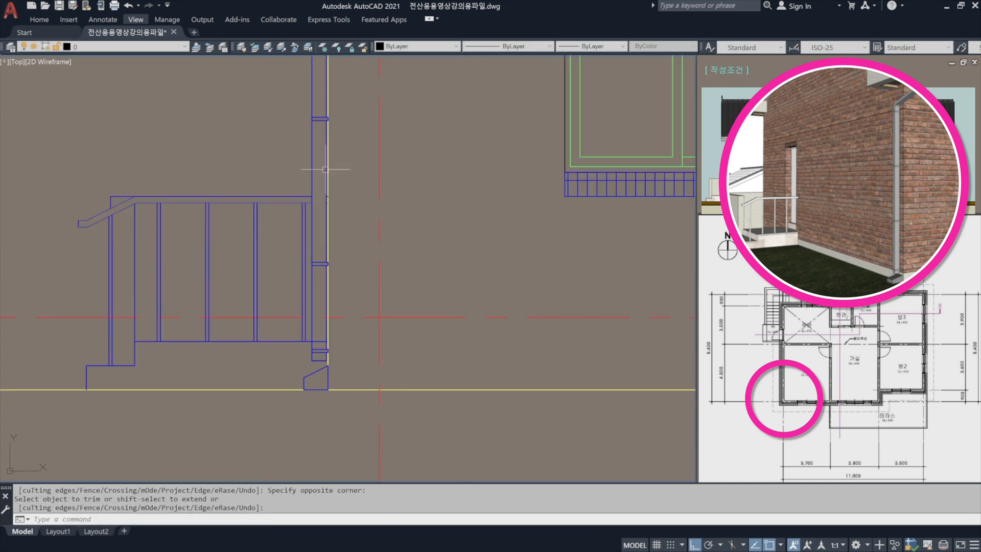
{"action": "scroll", "coordinate": [306, 341], "scroll_direction": "up", "scroll_amount": 5}
{"action": "key", "text": "Return"}
{"action": "key", "text": "Return"}
{"action": "left_click", "coordinate": [354, 361]}
{"action": "left_click", "coordinate": [345, 311]}
{"action": "key", "text": "Return"}
{"action": "scroll", "coordinate": [390, 293], "scroll_direction": "down", "scroll_amount": 7}
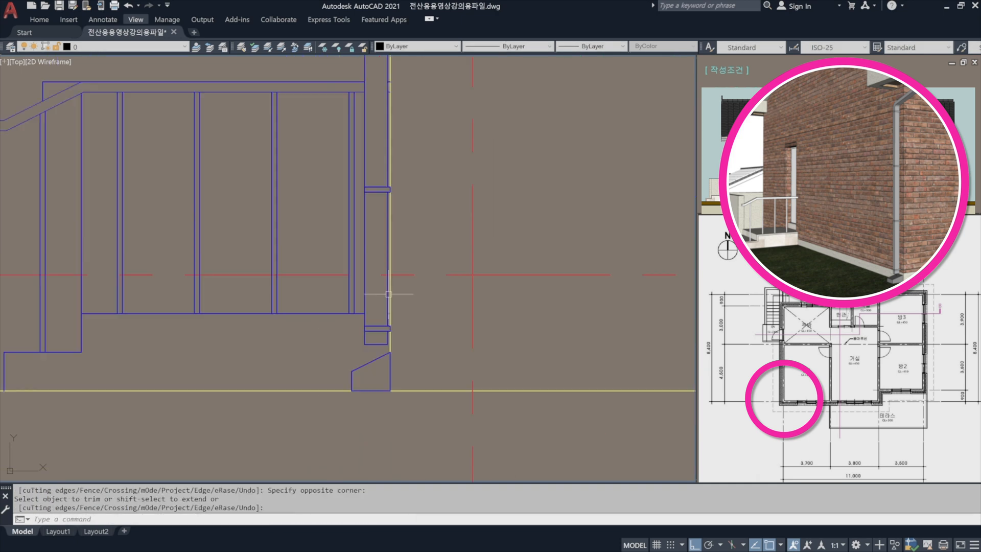
Offset the left outer wall line 50 toward the inside of the facade.
{"action": "middle_click_drag", "start_coordinate": [398, 301], "coordinate": [351, 405]}
{"action": "scroll", "coordinate": [335, 265], "scroll_direction": "down", "scroll_amount": 2}
{"action": "middle_click_drag", "start_coordinate": [334, 265], "coordinate": [176, 280]}
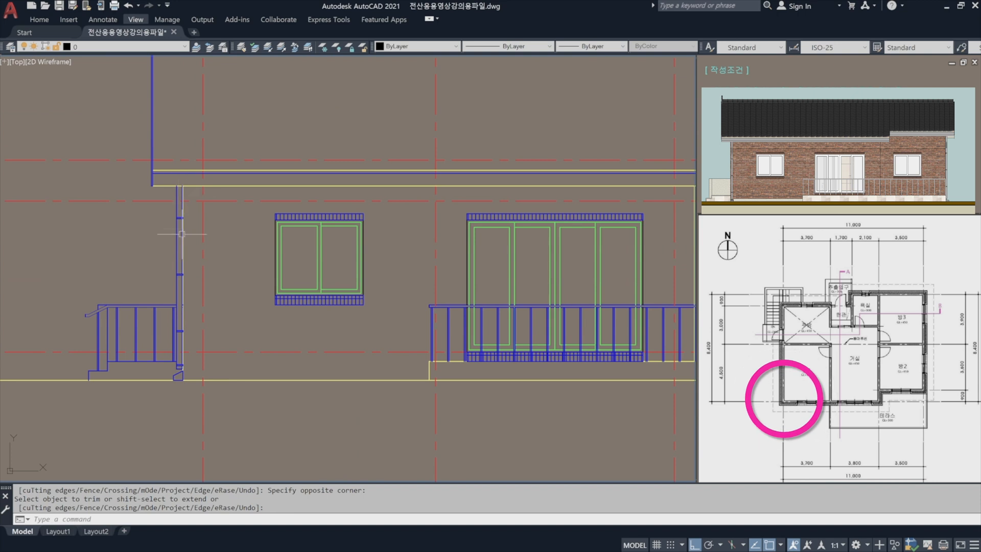
{"action": "middle_click_drag", "start_coordinate": [193, 202], "coordinate": [237, 178]}
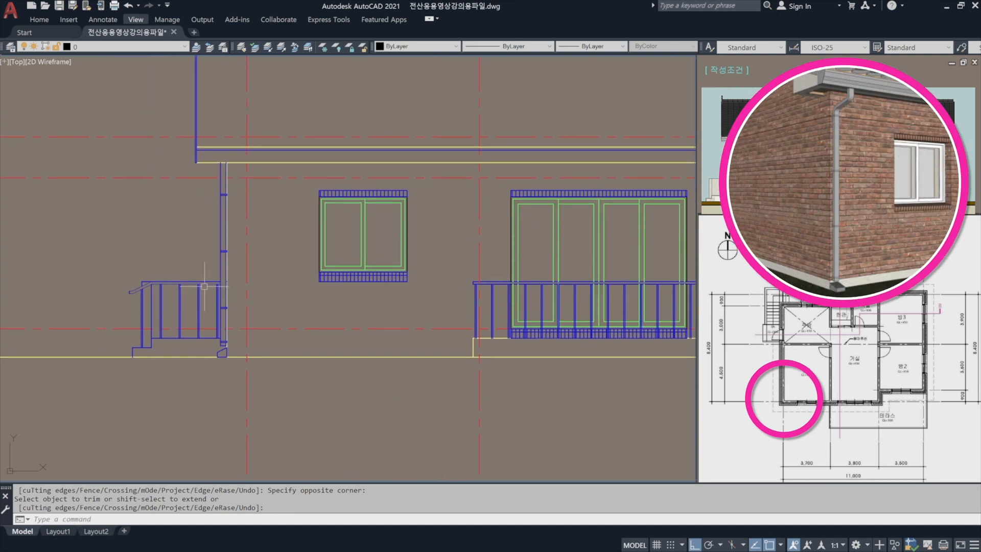
{"action": "scroll", "coordinate": [205, 286], "scroll_direction": "up", "scroll_amount": 2}
{"action": "middle_click_drag", "start_coordinate": [234, 268], "coordinate": [253, 339]}
{"action": "middle_click_drag", "start_coordinate": [276, 218], "coordinate": [287, 279]}
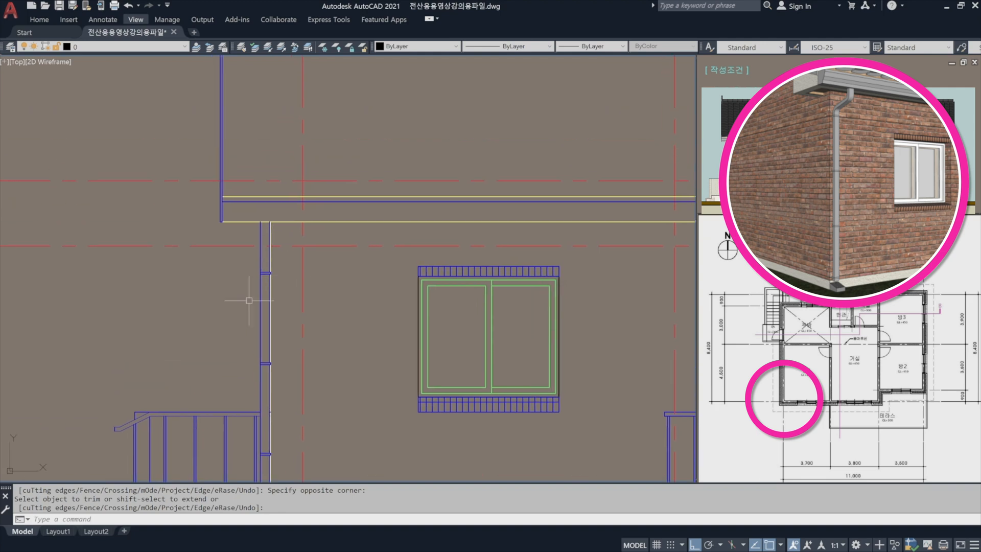
{"action": "key", "text": "Return"}
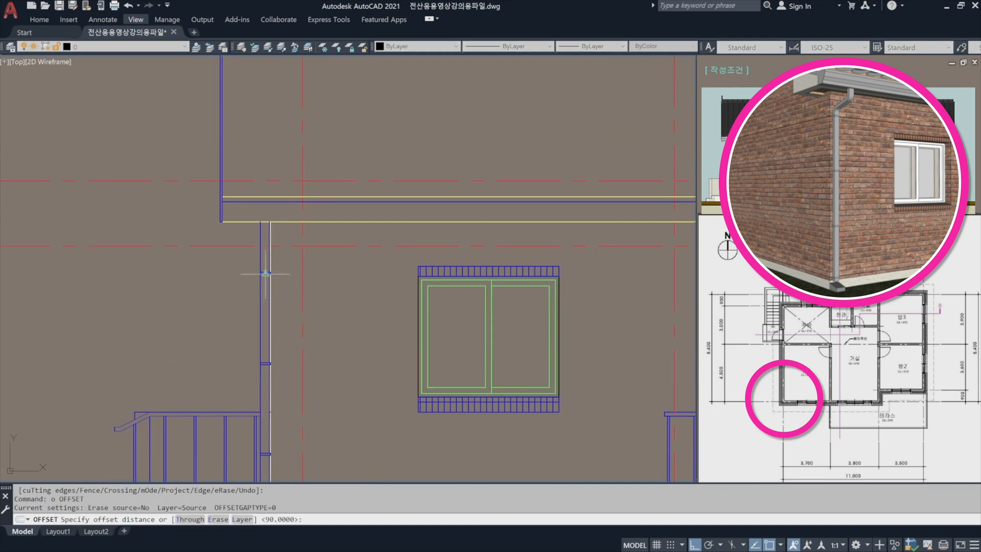
{"action": "type", "text": "50"}
{"action": "key", "text": "Return"}
{"action": "scroll", "coordinate": [258, 235], "scroll_direction": "up", "scroll_amount": 5}
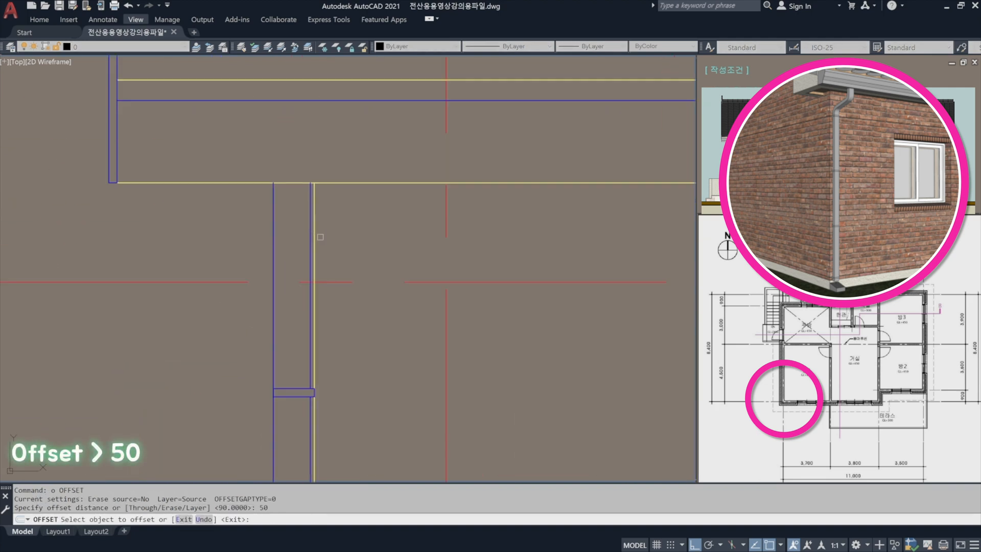
{"action": "left_click", "coordinate": [313, 233]}
{"action": "left_click", "coordinate": [378, 243]}
{"action": "key", "text": "Escape"}
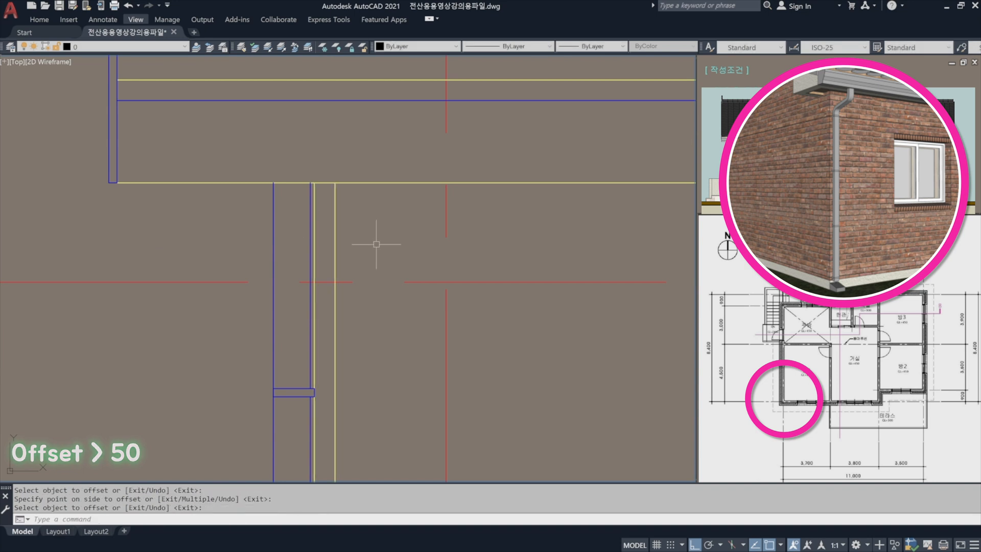
Offset the new wall-side line another 90 inward to form the front downspout's pipe width.
{"action": "key", "text": "Return"}
{"action": "type", "text": "90"}
{"action": "key", "text": "Return"}
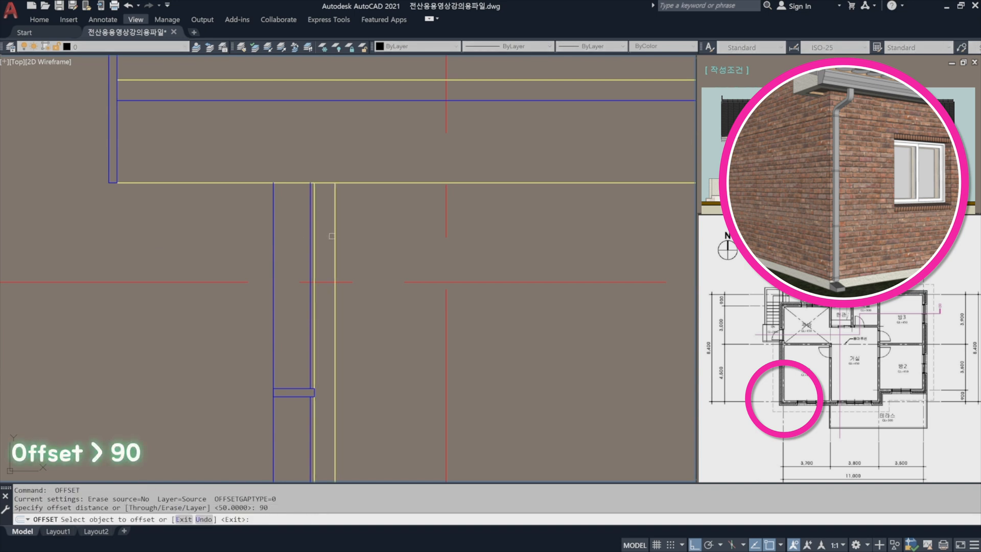
{"action": "left_click", "coordinate": [336, 236]}
{"action": "left_click", "coordinate": [383, 247]}
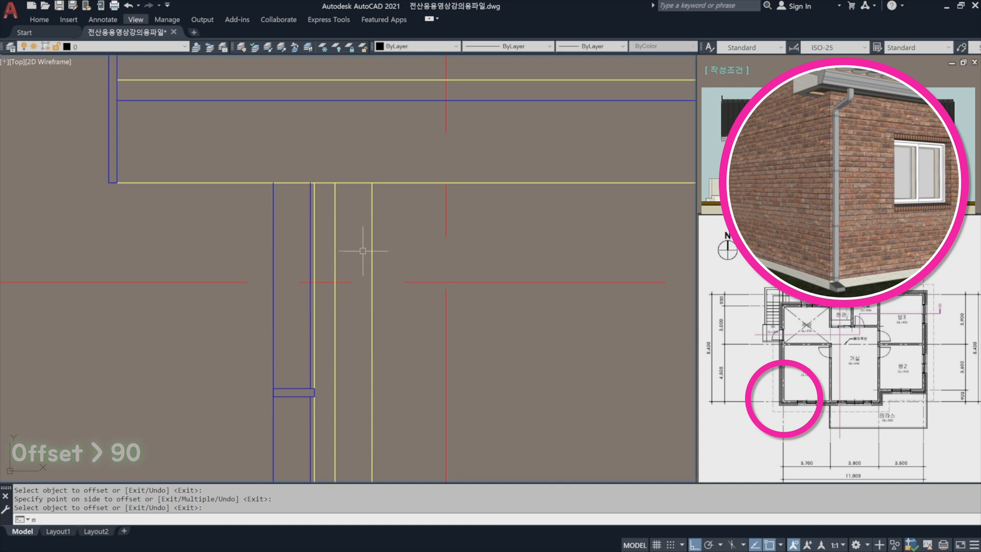
{"action": "key", "text": "Return"}
Match both offset lines to the blue properties of the existing left downspout.
{"action": "type", "text": "ma"}
{"action": "key", "text": "Return"}
{"action": "left_click", "coordinate": [273, 242]}
{"action": "left_click", "coordinate": [395, 251]}
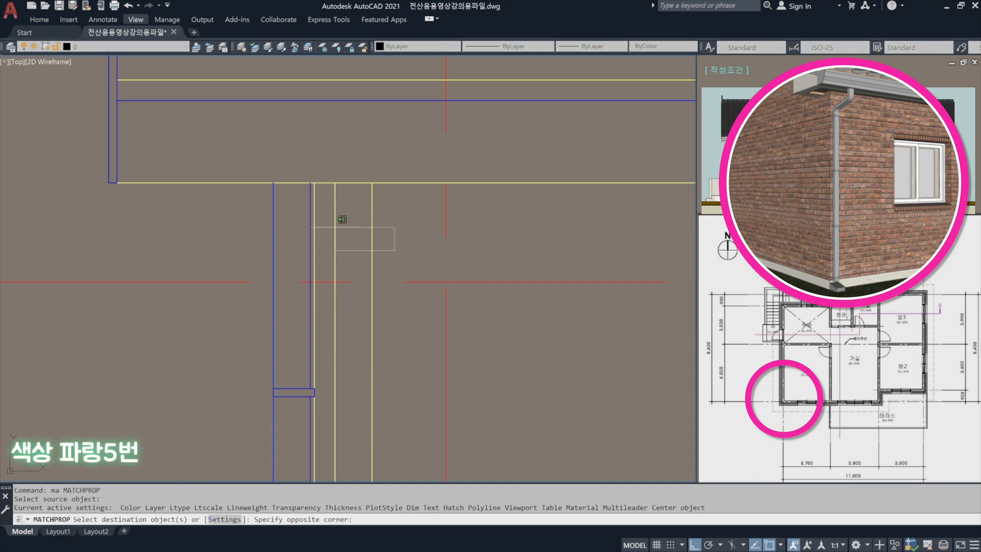
{"action": "left_click", "coordinate": [332, 226]}
{"action": "key", "text": "Return"}
{"action": "scroll", "coordinate": [384, 213], "scroll_direction": "down", "scroll_amount": 5}
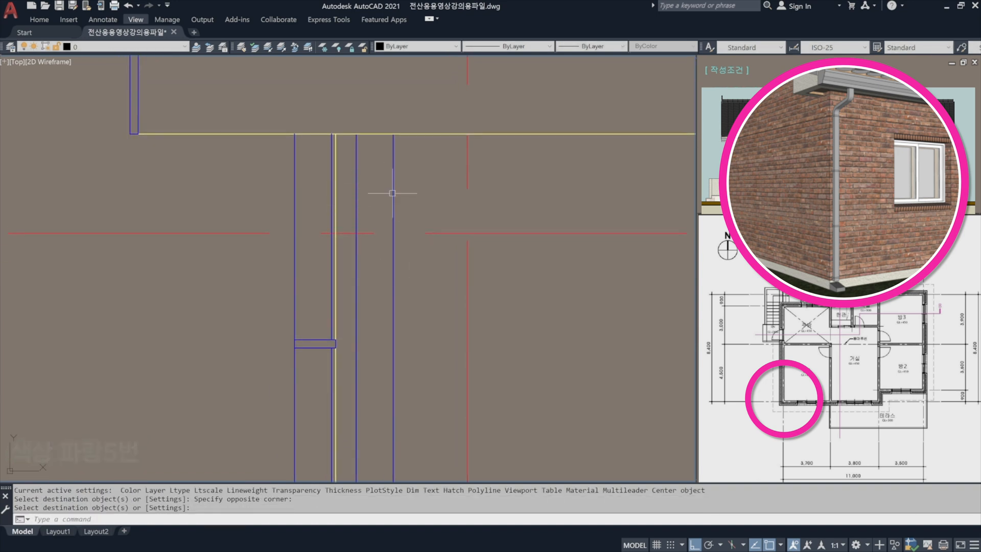
Draw a 90 by 20 rectangle beside the new pipe lines as a bracket.
{"action": "middle_click_drag", "start_coordinate": [399, 300], "coordinate": [364, 217]}
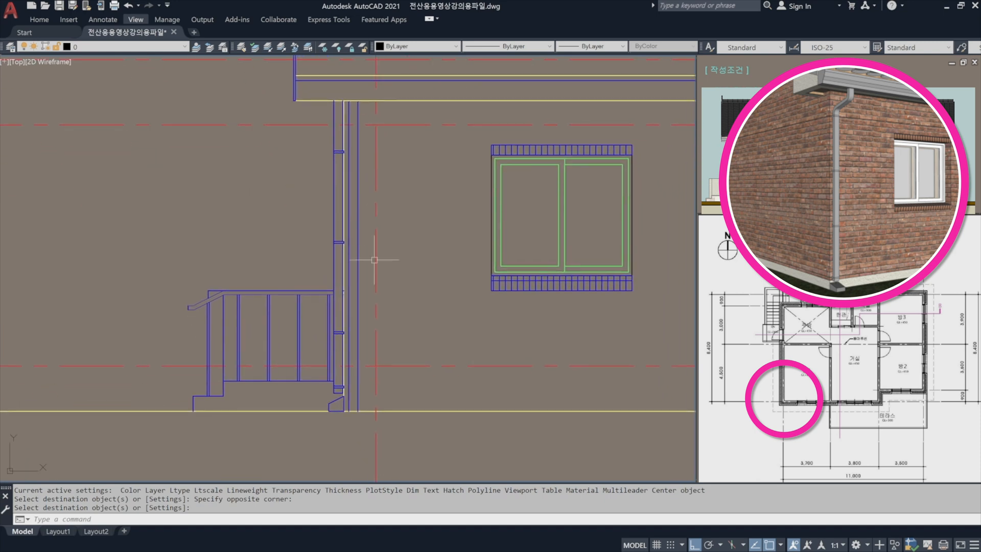
{"action": "scroll", "coordinate": [337, 106], "scroll_direction": "up", "scroll_amount": 4}
{"action": "middle_click_drag", "start_coordinate": [384, 342], "coordinate": [366, 277]}
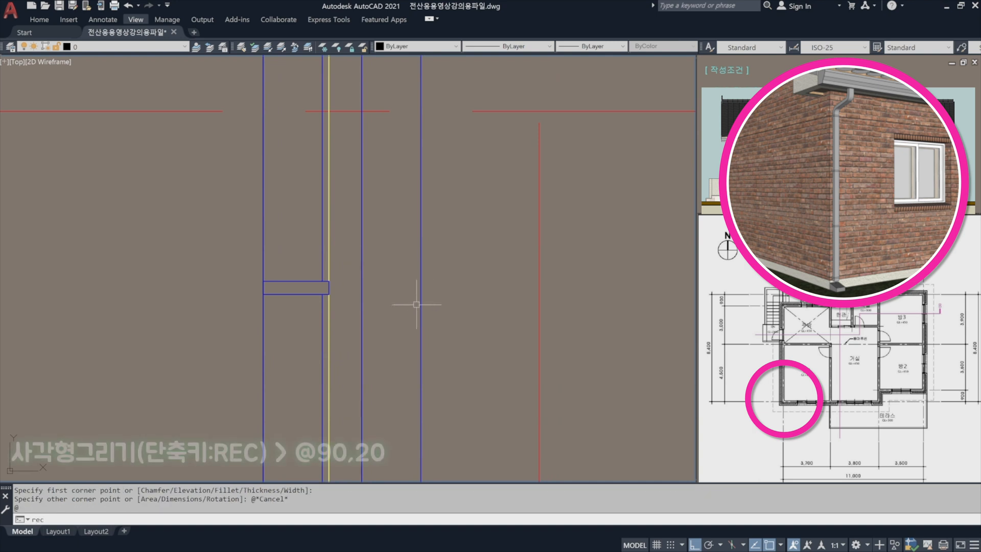
{"action": "type", "text": "rec"}
{"action": "key", "text": "Return"}
{"action": "left_click", "coordinate": [443, 316]}
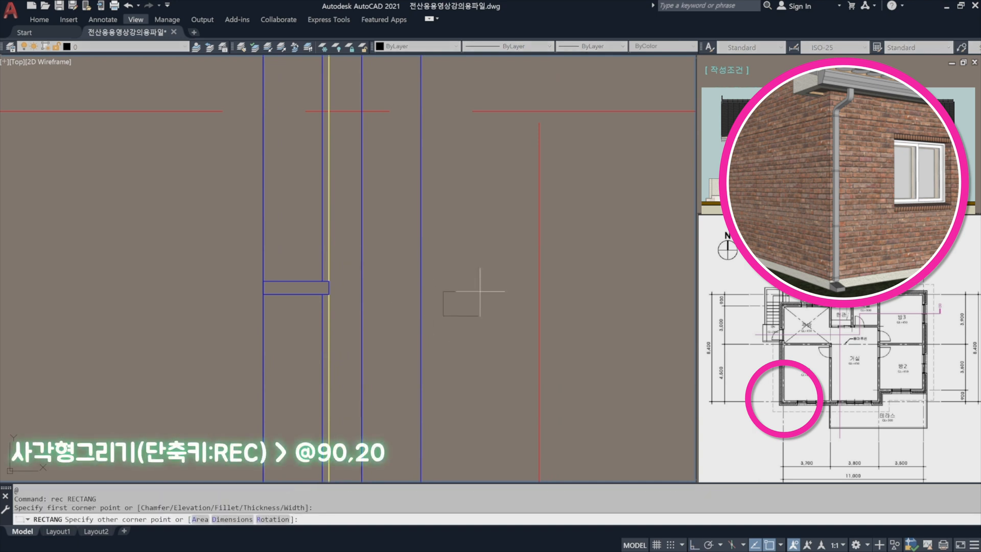
{"action": "type", "text": "@90,20"}
{"action": "key", "text": "Return"}
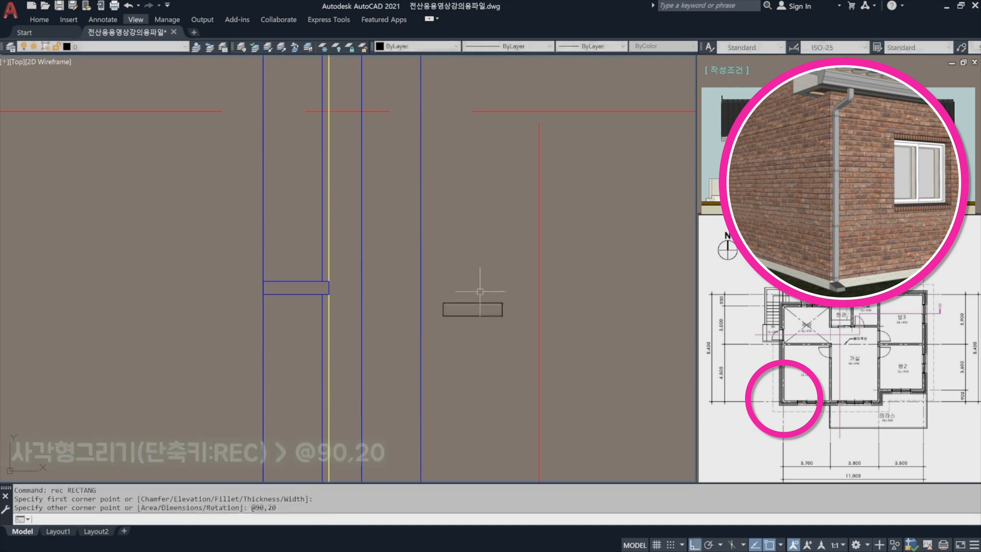
Move the bracket rectangle by its top midpoint to the eave underside line, 45 from the new pipe's left edge, so it fits between the pipe lines.
{"action": "type", "text": "m"}
{"action": "key", "text": "Return"}
{"action": "left_click", "coordinate": [494, 336]}
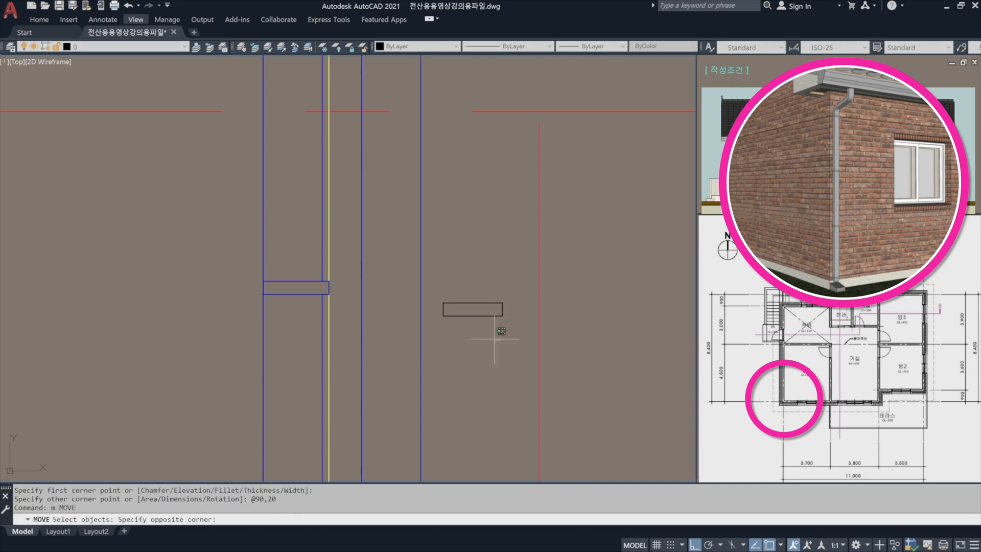
{"action": "left_click", "coordinate": [466, 294]}
{"action": "key", "text": "Return"}
{"action": "left_click", "coordinate": [472, 309]}
{"action": "scroll", "coordinate": [459, 176], "scroll_direction": "down", "scroll_amount": 2}
{"action": "middle_click_drag", "start_coordinate": [459, 179], "coordinate": [464, 401]}
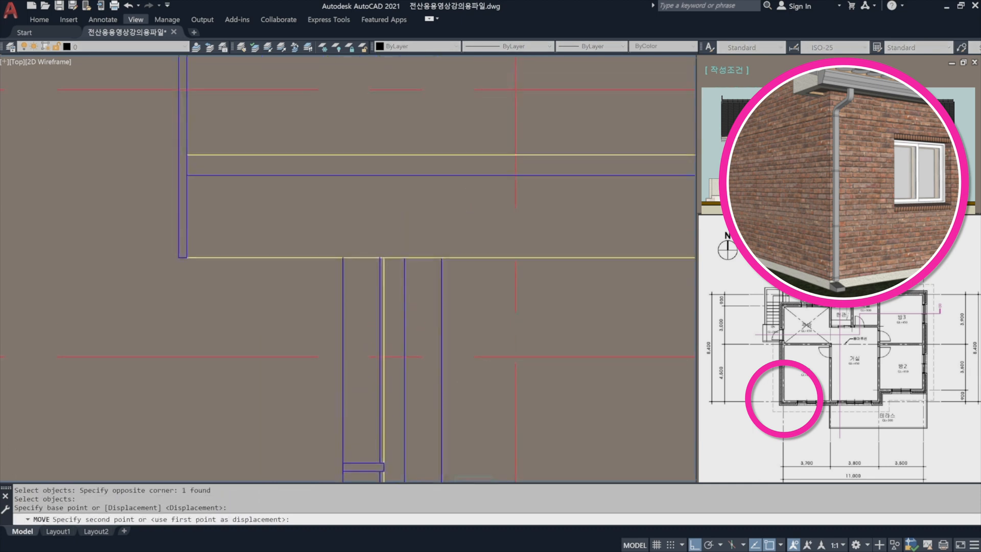
{"action": "scroll", "coordinate": [418, 272], "scroll_direction": "up", "scroll_amount": 4}
{"action": "type", "text": "45"}
{"action": "key", "text": "Return"}
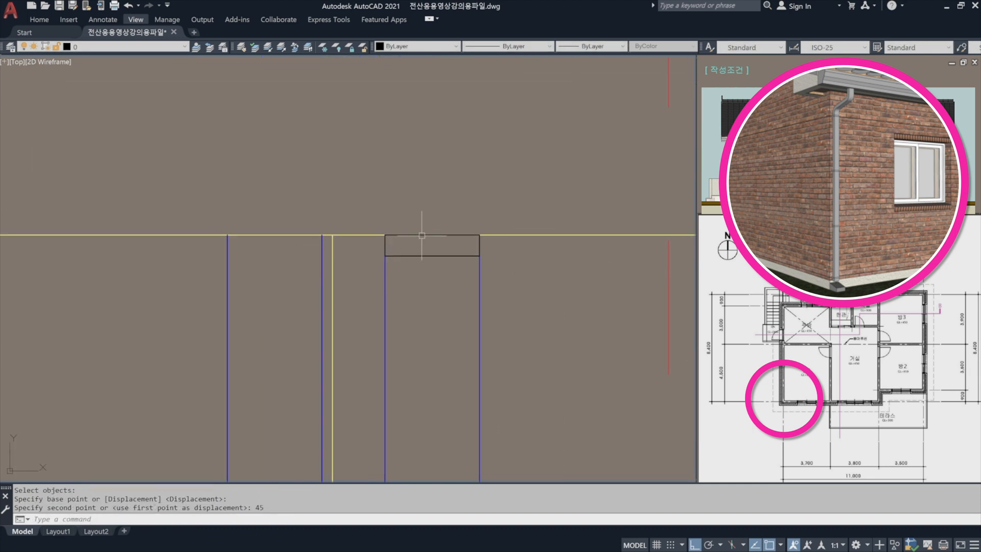
Move the bracket rectangle 500 straight down along the new pipe.
{"action": "type", "text": "m"}
{"action": "key", "text": "Return"}
{"action": "left_click", "coordinate": [437, 263]}
{"action": "left_click", "coordinate": [430, 250]}
{"action": "key", "text": "Return"}
{"action": "left_click", "coordinate": [547, 267]}
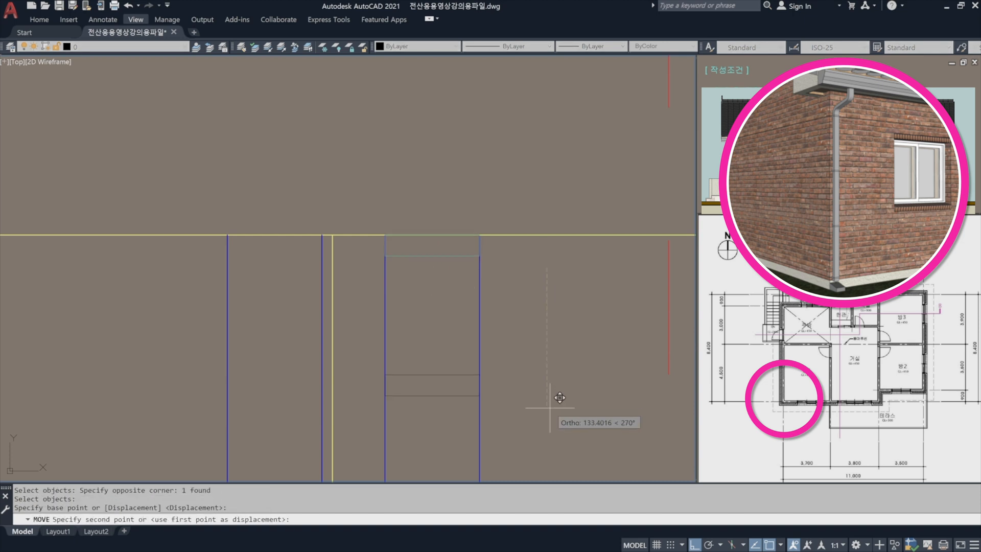
{"action": "type", "text": "500"}
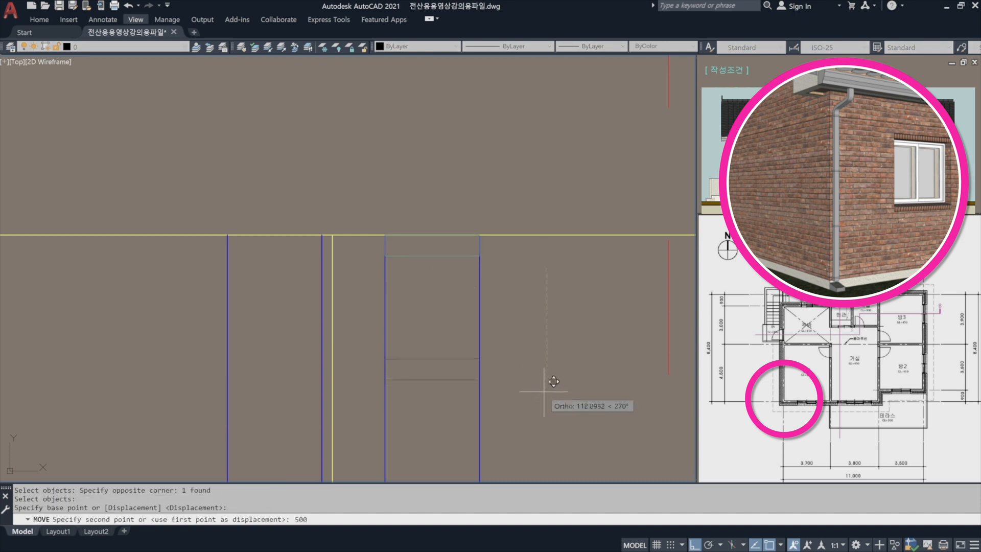
{"action": "key", "text": "Return"}
{"action": "scroll", "coordinate": [473, 260], "scroll_direction": "down", "scroll_amount": 2}
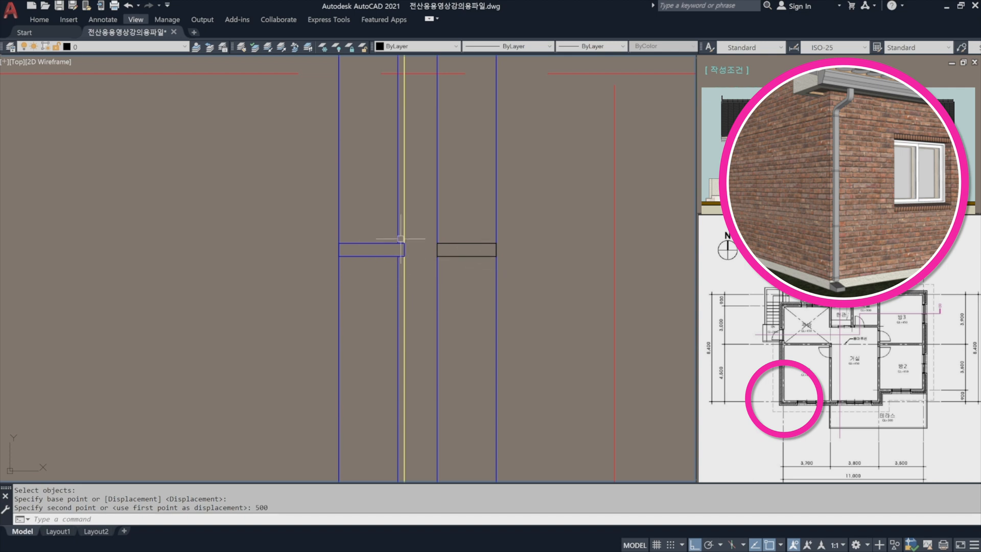
Copy the bracket straight down along the new pipe at distances of 900 and 1800.
{"action": "type", "text": "co"}
{"action": "key", "text": "Return"}
{"action": "left_click", "coordinate": [464, 269]}
{"action": "left_click", "coordinate": [545, 183]}
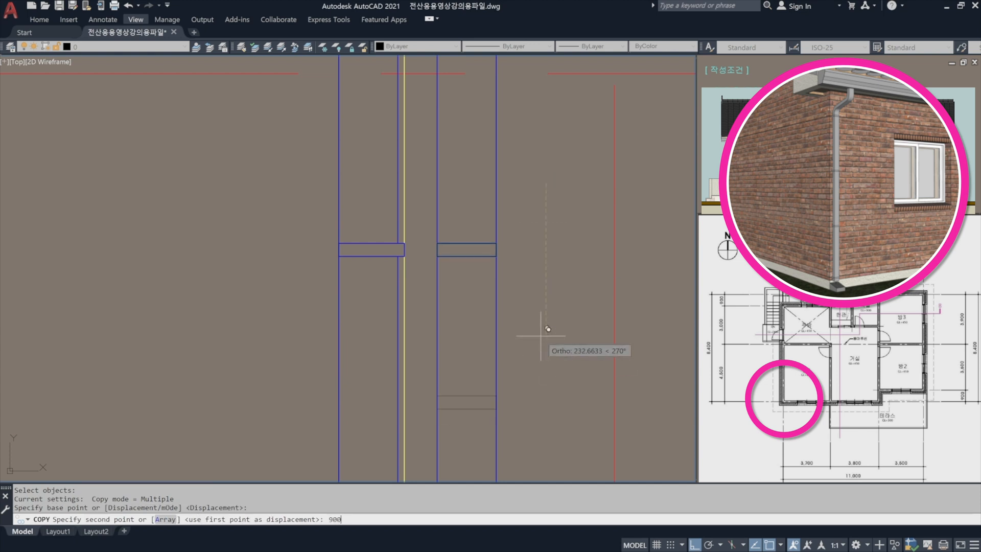
{"action": "key", "text": "Return"}
{"action": "scroll", "coordinate": [537, 316], "scroll_direction": "down", "scroll_amount": 5}
{"action": "middle_click_drag", "start_coordinate": [542, 349], "coordinate": [467, 159]}
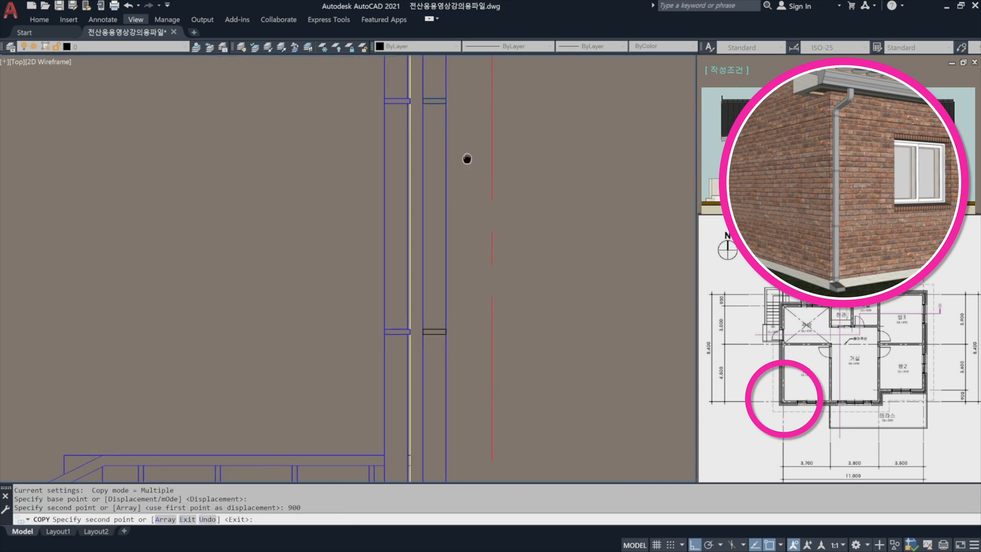
{"action": "scroll", "coordinate": [467, 158], "scroll_direction": "down", "scroll_amount": 2}
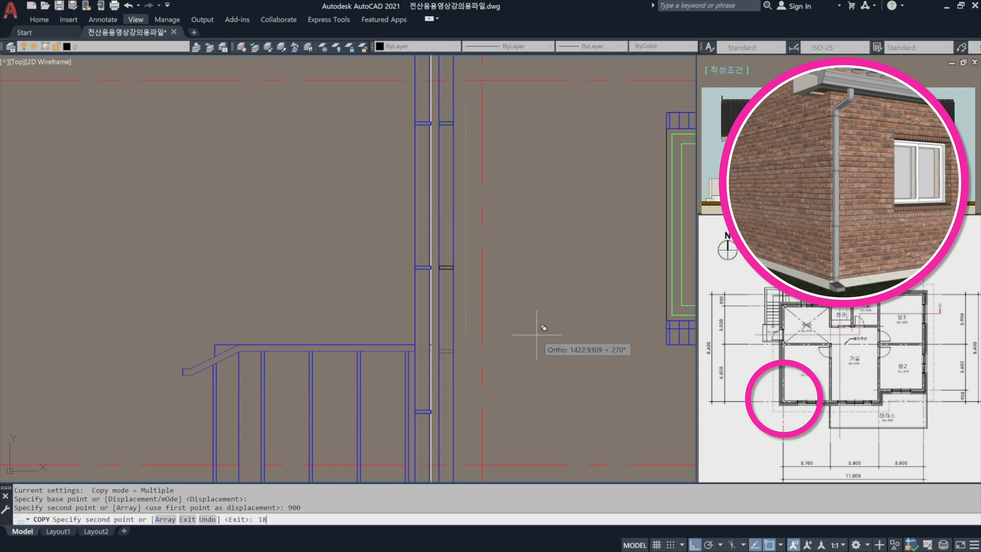
{"action": "type", "text": "1800"}
{"action": "key", "text": "Return"}
{"action": "middle_click_drag", "start_coordinate": [543, 337], "coordinate": [543, 182]}
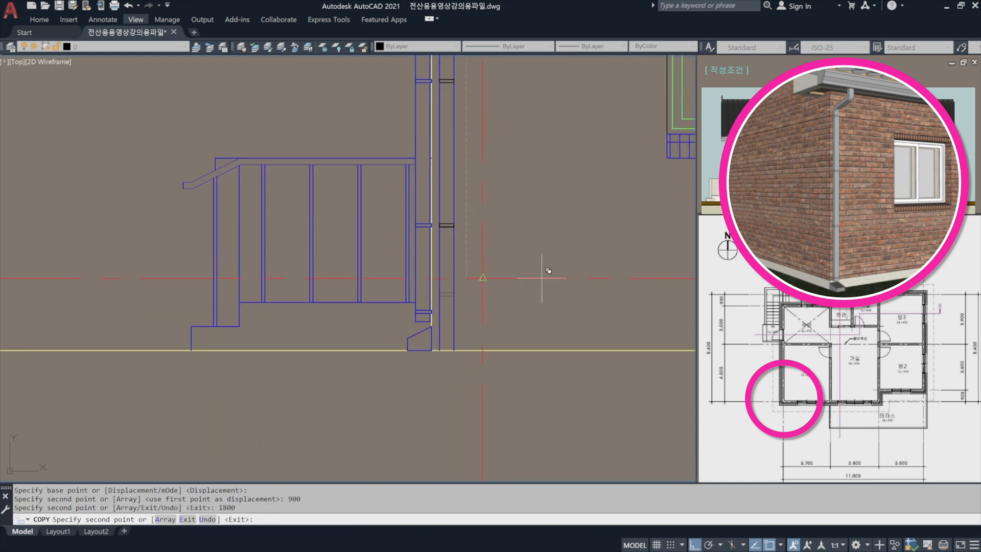
{"action": "key", "text": "Return"}
{"action": "scroll", "coordinate": [476, 327], "scroll_direction": "up", "scroll_amount": 3}
{"action": "scroll", "coordinate": [442, 336], "scroll_direction": "up", "scroll_amount": 4}
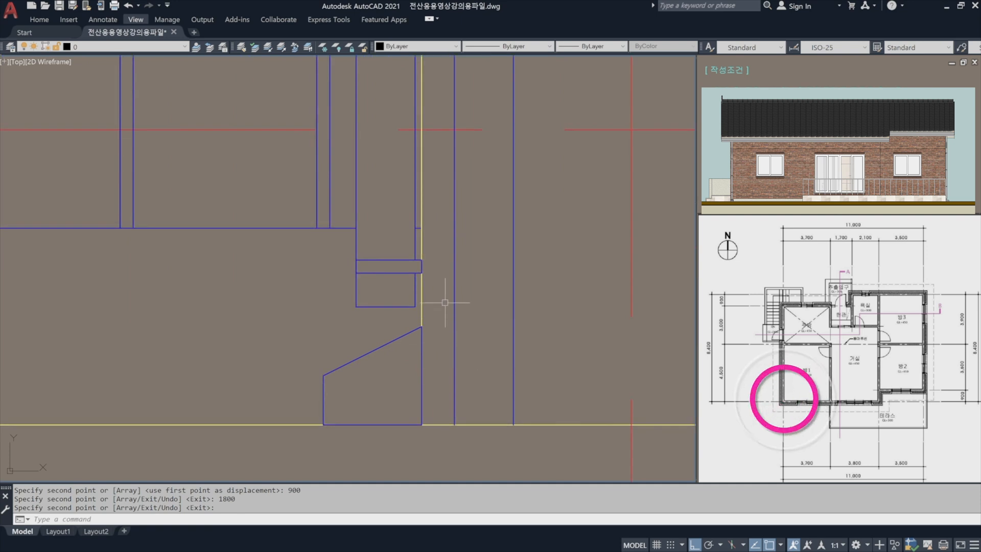
{"action": "type", "text": "co"}
{"action": "key", "text": "space"}
{"action": "middle_click_drag", "start_coordinate": [462, 107], "coordinate": [475, 326]}
{"action": "left_click", "coordinate": [495, 165]}
{"action": "left_click", "coordinate": [486, 106]}
{"action": "key", "text": "space"}
{"action": "left_click", "coordinate": [473, 135]}
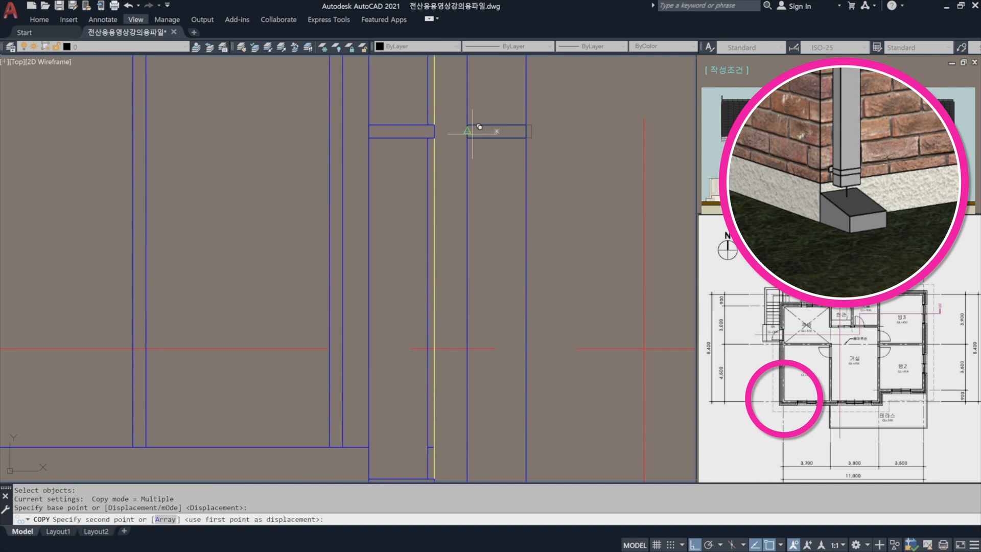
{"action": "key", "text": "Escape"}
Copy the new pipe's lowest bracket straight down to align with the neighbouring downspout's lowest bracket.
{"action": "key", "text": "space"}
{"action": "left_click", "coordinate": [493, 167]}
{"action": "left_click", "coordinate": [481, 126]}
{"action": "key", "text": "space"}
{"action": "left_click", "coordinate": [470, 138]}
{"action": "middle_click_drag", "start_coordinate": [495, 350], "coordinate": [474, 91]}
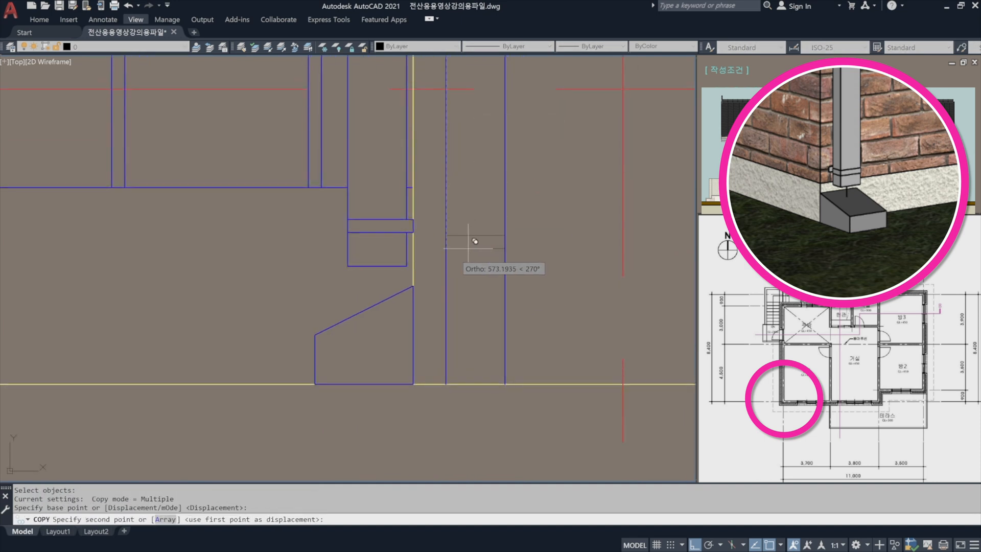
{"action": "left_click", "coordinate": [446, 225]}
{"action": "key", "text": "Escape"}
{"action": "key", "text": "Escape"}
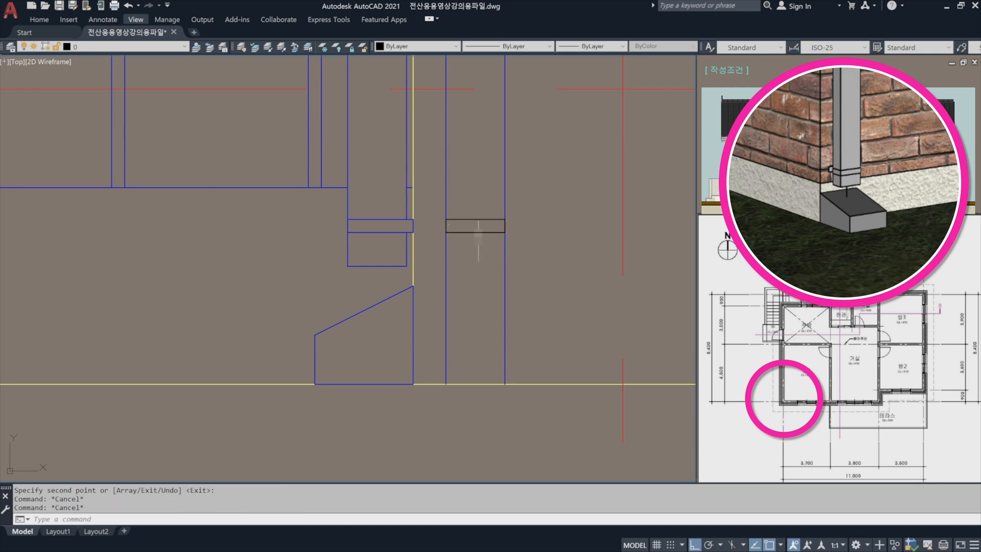
Draw a horizontal line from the existing downspout's bottom corner across both edges of the new pipe.
{"action": "type", "text": "l"}
{"action": "key", "text": "space"}
{"action": "left_click", "coordinate": [406, 266]}
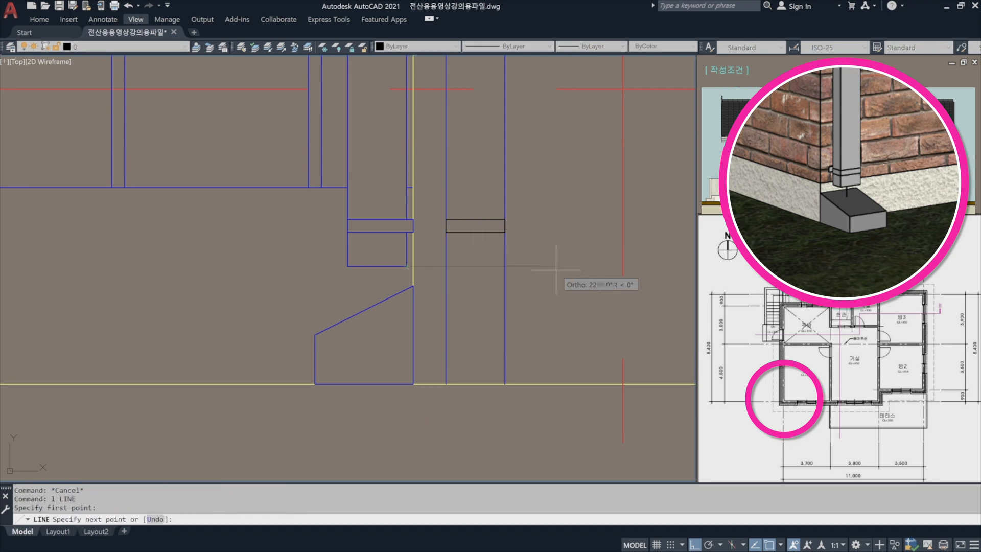
{"action": "left_click", "coordinate": [556, 270]}
{"action": "key", "text": "space"}
Trim the horizontal line's excess on both sides so it spans only the new pipe's width.
{"action": "type", "text": "tr"}
{"action": "key", "text": "space"}
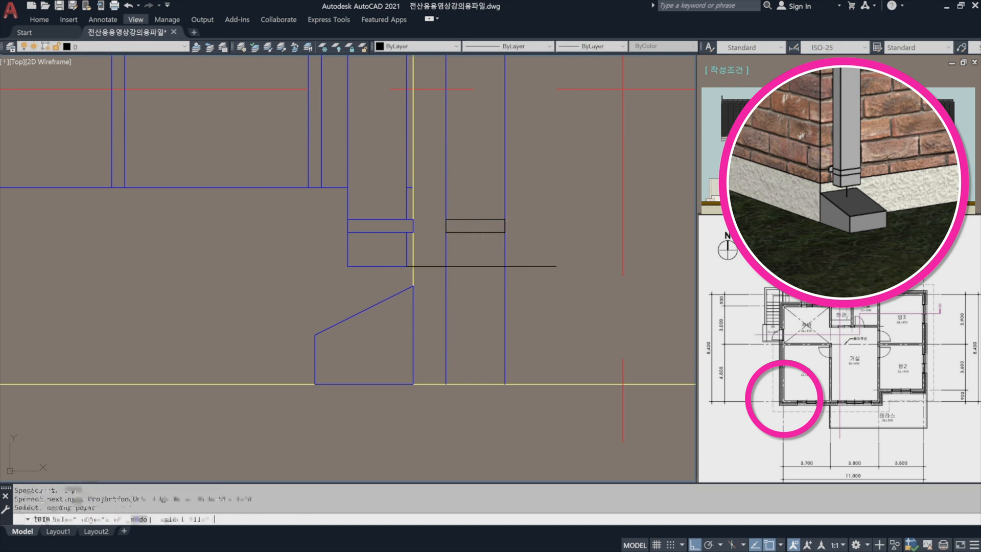
{"action": "left_click", "coordinate": [547, 239]}
{"action": "left_click", "coordinate": [437, 292]}
{"action": "key", "text": "space"}
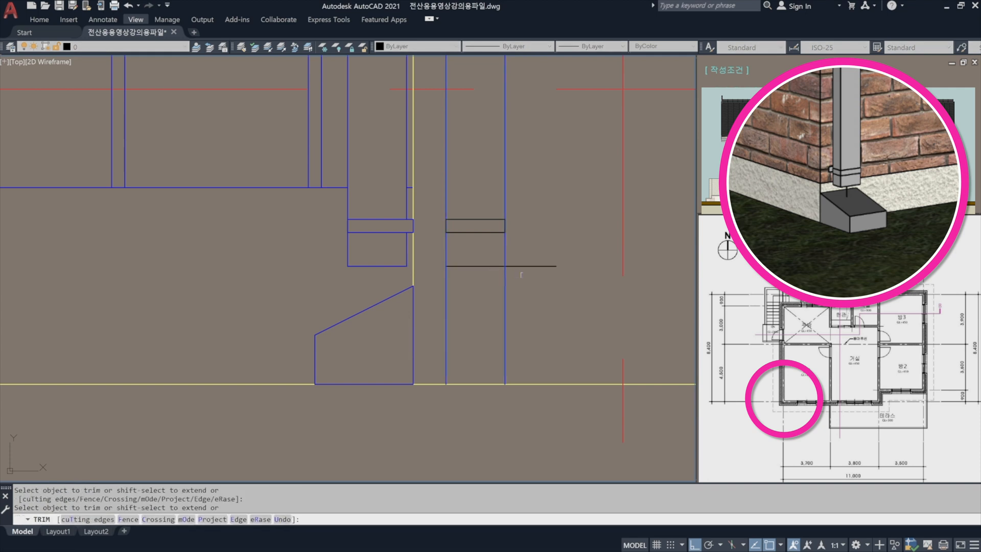
{"action": "left_click", "coordinate": [556, 301]}
{"action": "left_click", "coordinate": [508, 254]}
{"action": "key", "text": "space"}
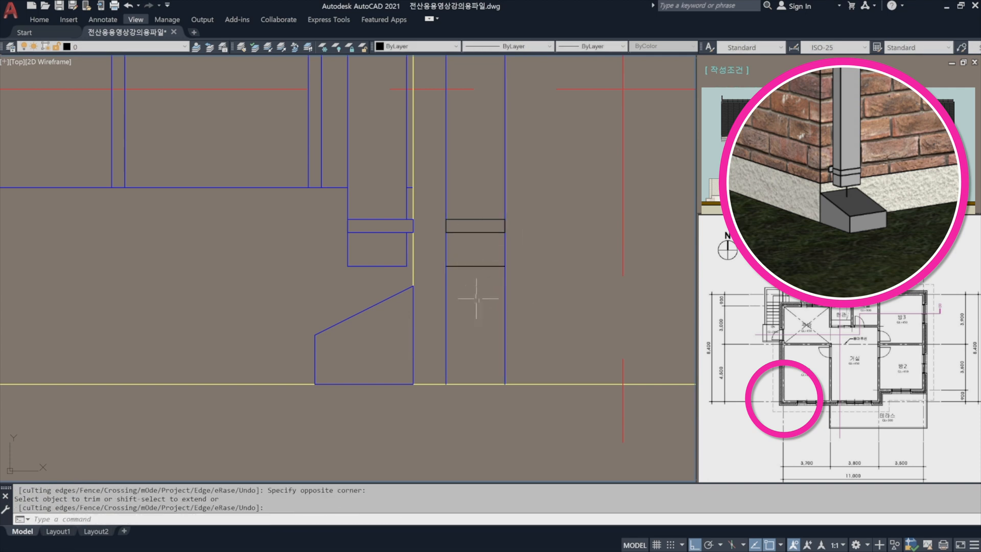
Trim both edges of the new pipe below its horizontal bottom line.
{"action": "middle_click_drag", "start_coordinate": [476, 298], "coordinate": [487, 295]}
{"action": "type", "text": "tr"}
{"action": "key", "text": "space"}
{"action": "left_click", "coordinate": [490, 285]}
{"action": "left_click", "coordinate": [479, 249]}
{"action": "key", "text": "space"}
{"action": "left_click", "coordinate": [537, 312]}
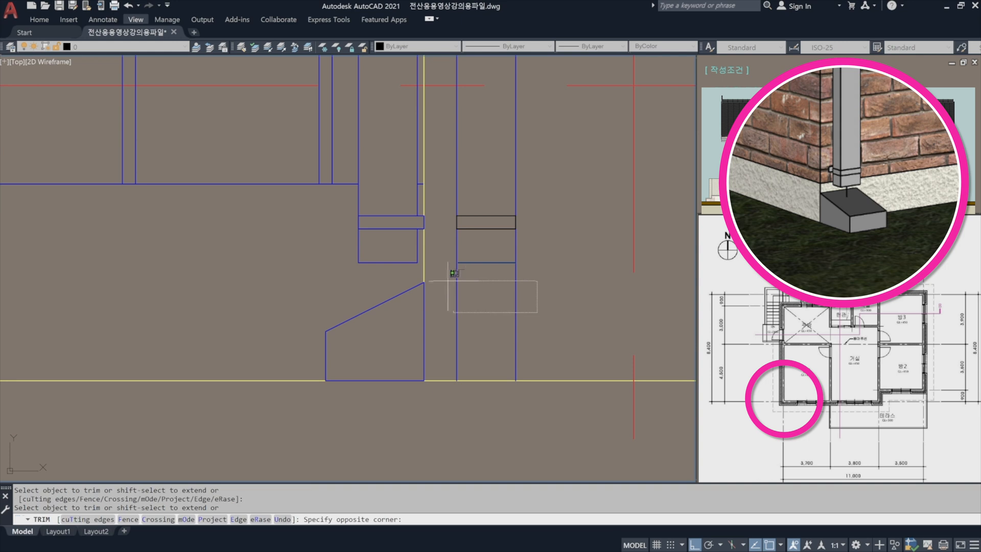
{"action": "left_click", "coordinate": [448, 281]}
{"action": "key", "text": "space"}
Match the new pipe's lowest bracket and bottom line to the properties of the pipe's edge.
{"action": "type", "text": "ma"}
{"action": "key", "text": "space"}
{"action": "left_click", "coordinate": [516, 248]}
{"action": "left_click", "coordinate": [530, 288]}
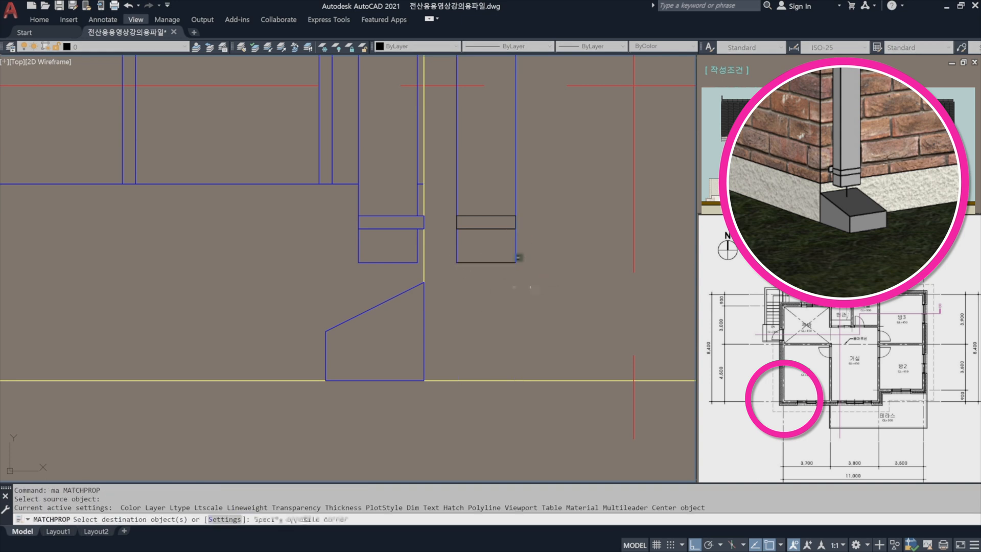
{"action": "left_click", "coordinate": [481, 199]}
{"action": "key", "text": "space"}
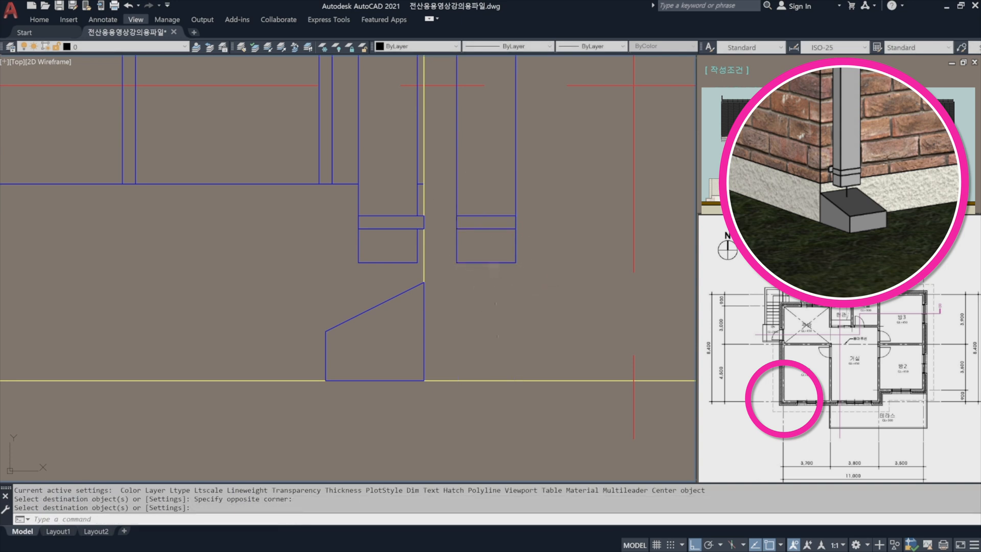
Draw a 150 by 150 square in the empty area beside the new pipe's lower end.
{"action": "middle_click_drag", "start_coordinate": [468, 308], "coordinate": [444, 267]}
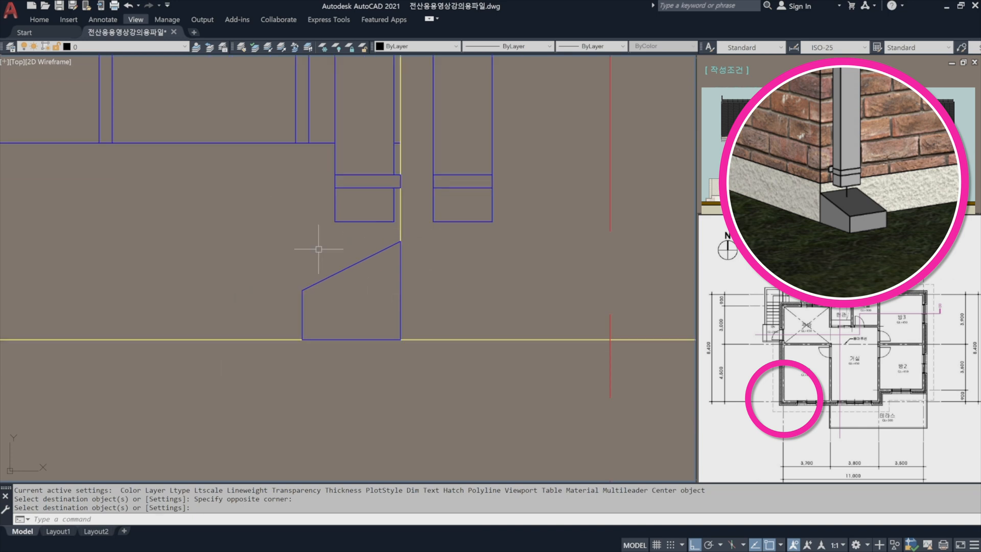
{"action": "type", "text": "re"}
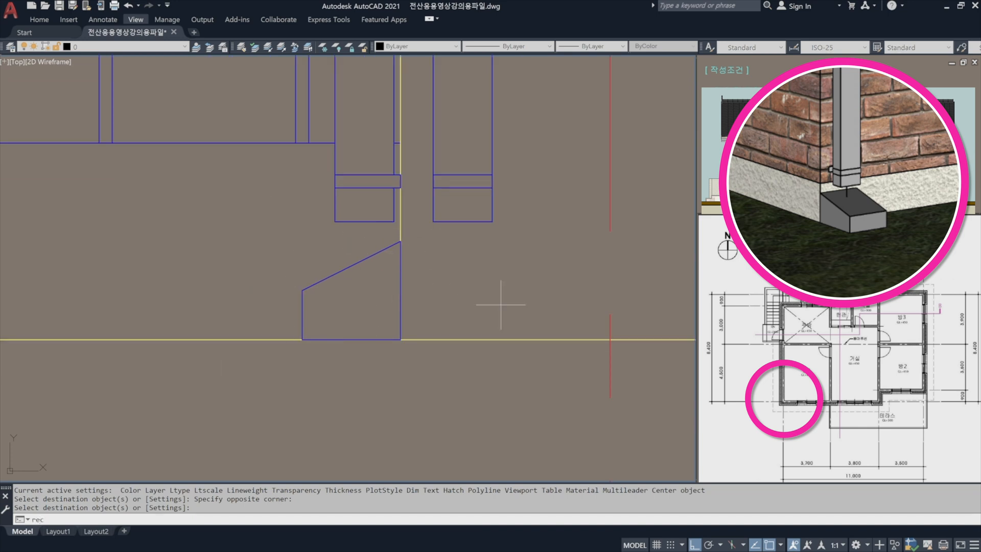
{"action": "type", "text": "c"}
{"action": "key", "text": "space"}
{"action": "left_click", "coordinate": [501, 312]}
{"action": "type", "text": "@150"}
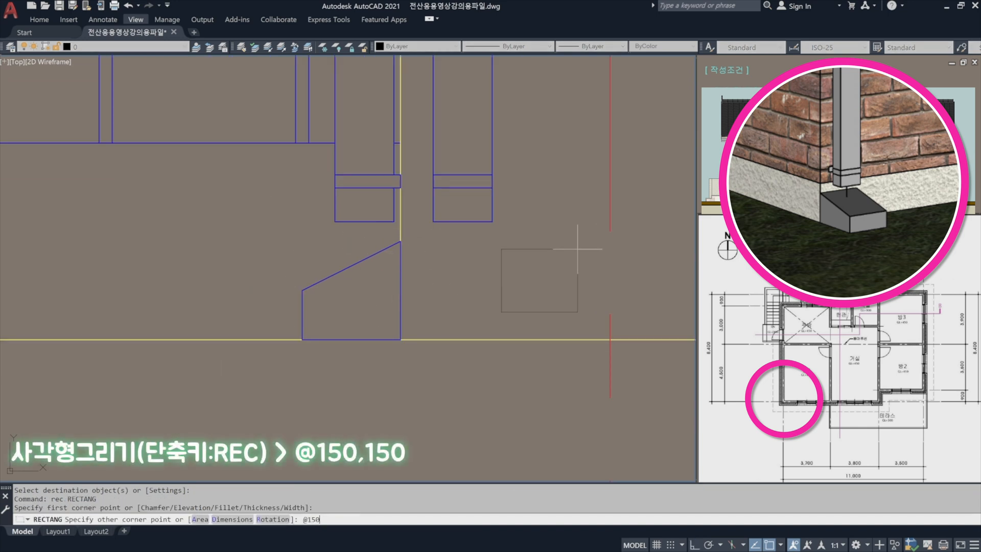
{"action": "type", "text": ",150"}
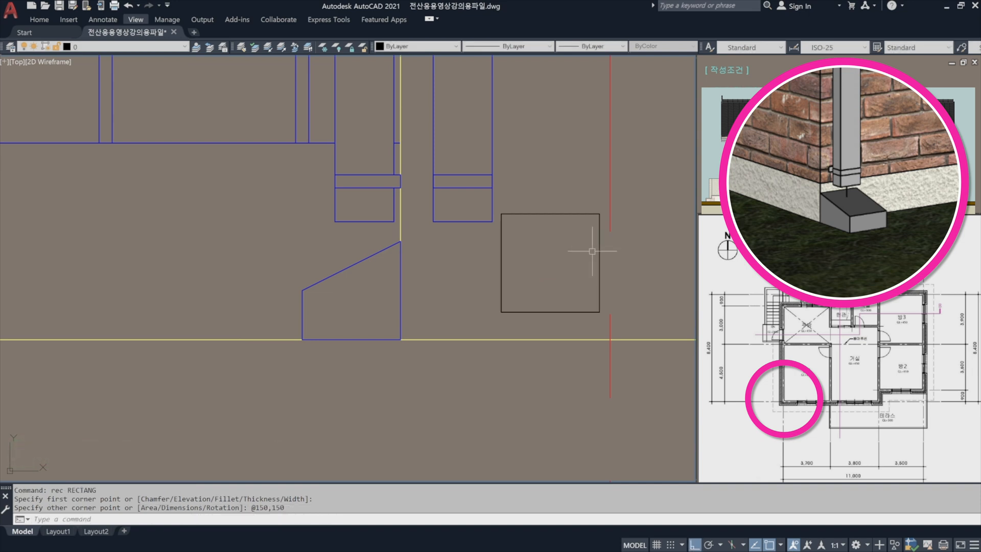
{"action": "key", "text": "space"}
Move the square so the midpoint of its top edge meets the midpoint of the new pipe's bottom line.
{"action": "type", "text": "m"}
{"action": "key", "text": "space"}
{"action": "left_click", "coordinate": [576, 323]}
{"action": "left_click", "coordinate": [541, 291]}
Move the square straight down so its bottom edge sits on the ground line.
{"action": "key", "text": "space"}
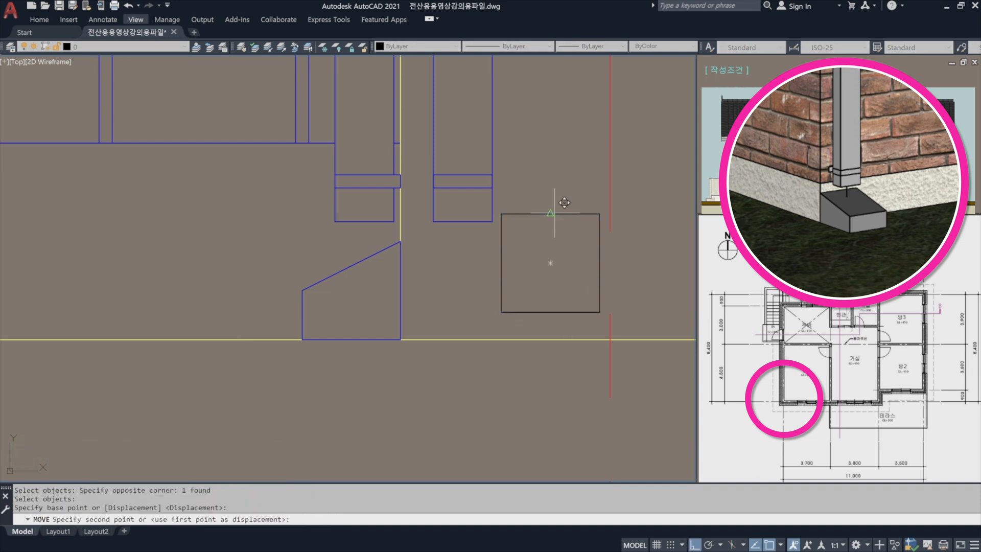
{"action": "left_click", "coordinate": [550, 214]}
{"action": "left_click", "coordinate": [463, 222]}
{"action": "key", "text": "space"}
{"action": "left_click", "coordinate": [467, 309]}
{"action": "key", "text": "space"}
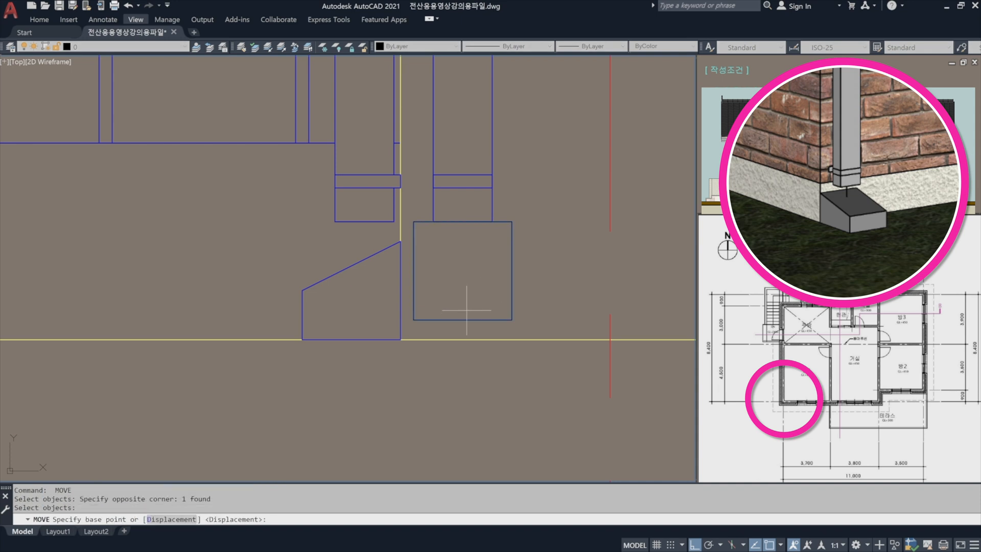
{"action": "left_click", "coordinate": [467, 319]}
{"action": "right_click", "coordinate": [467, 320], "text": "shift"}
{"action": "key", "text": "p"}
{"action": "left_click", "coordinate": [467, 342]}
{"action": "key", "text": "Escape"}
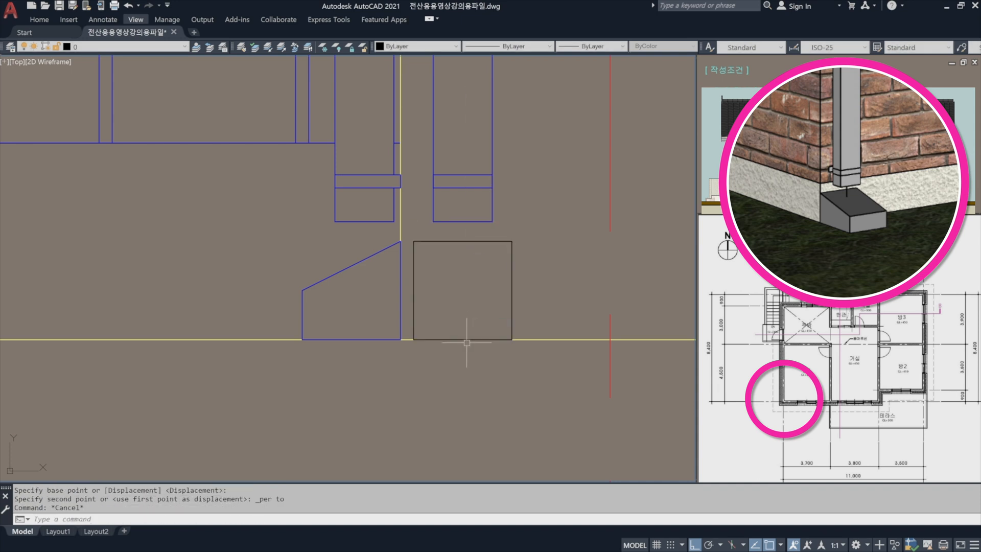
Draw a horizontal line from the sloped splash block's lower front corner across and past the square.
{"action": "type", "text": "l"}
{"action": "key", "text": "space"}
{"action": "scroll", "coordinate": [431, 284], "scroll_direction": "up", "scroll_amount": 2}
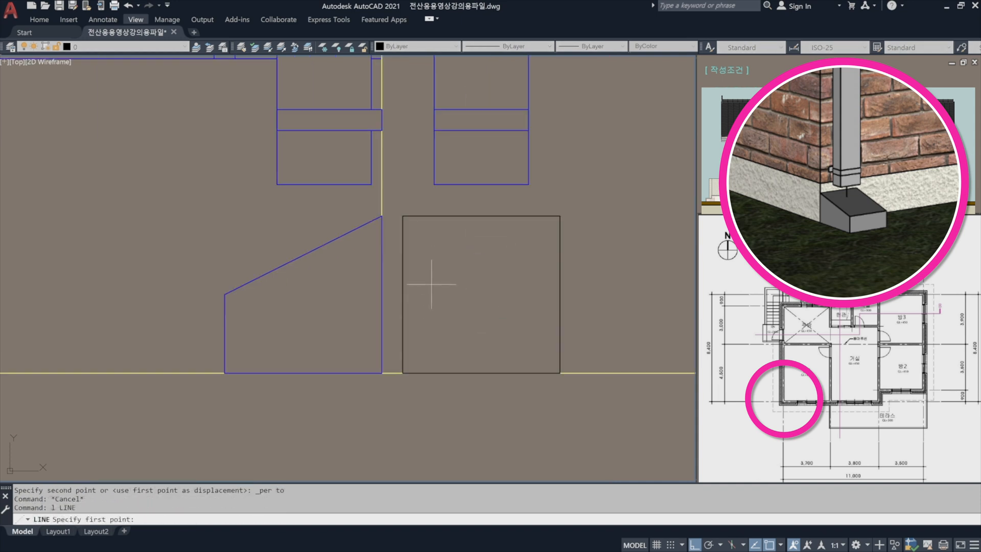
{"action": "key", "text": "Escape"}
{"action": "key", "text": "Escape"}
{"action": "type", "text": "l"}
{"action": "key", "text": "space"}
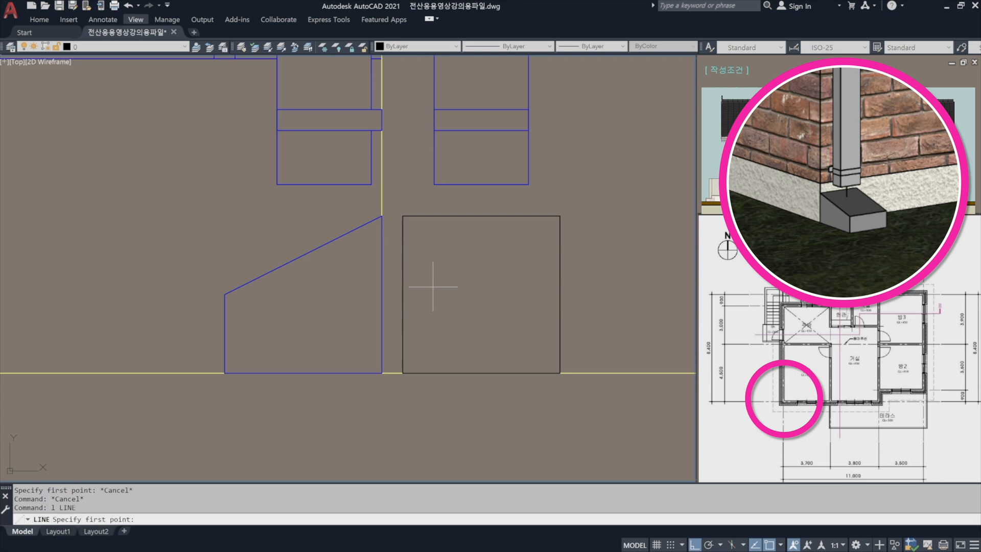
{"action": "left_click", "coordinate": [226, 294]}
{"action": "left_click", "coordinate": [614, 291]}
{"action": "key", "text": "space"}
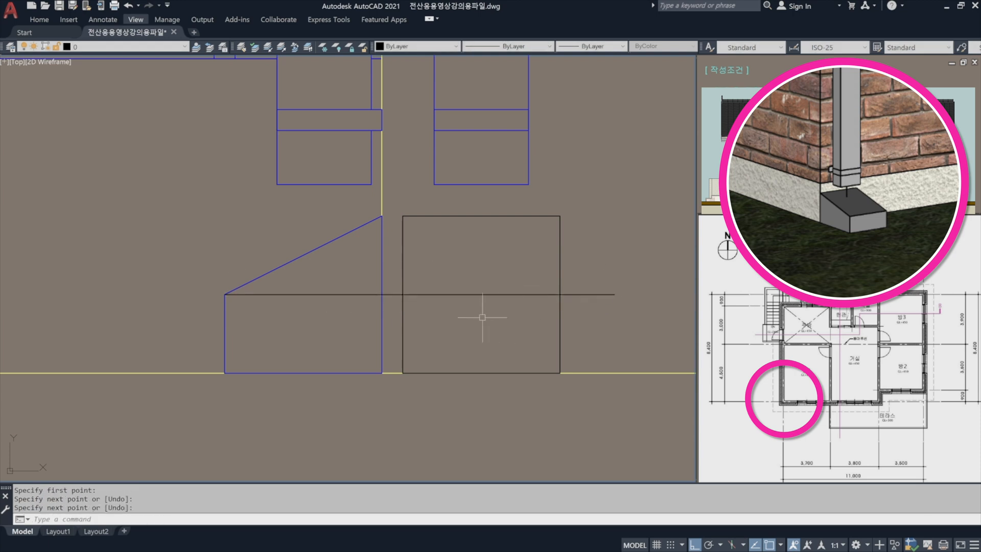
Trim the horizontal line's excess on both sides so it spans only the square's width.
{"action": "type", "text": "tr"}
{"action": "key", "text": "space"}
{"action": "left_click", "coordinate": [407, 281]}
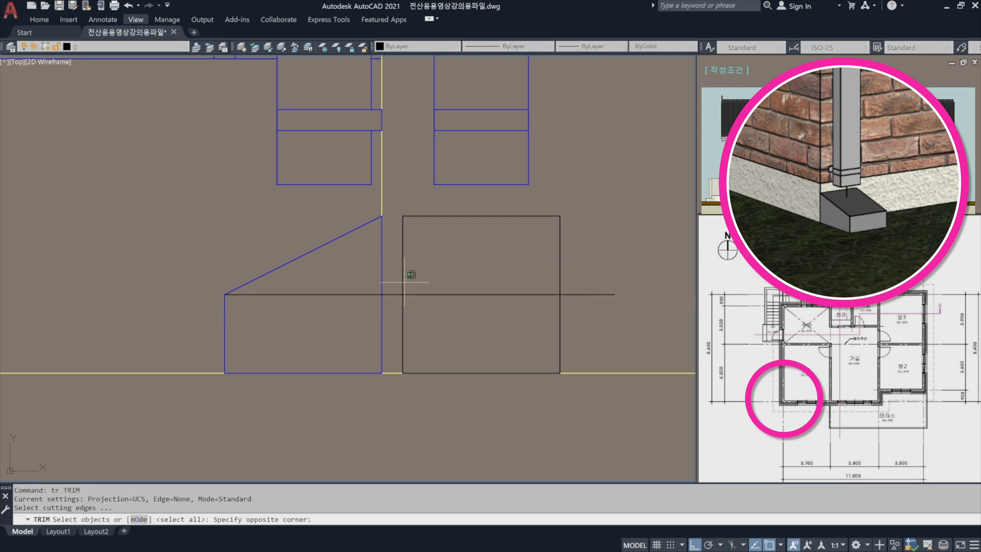
{"action": "key", "text": "space"}
{"action": "left_click", "coordinate": [392, 279]}
{"action": "key", "text": "space"}
{"action": "left_click", "coordinate": [396, 293]}
{"action": "left_click", "coordinate": [589, 308]}
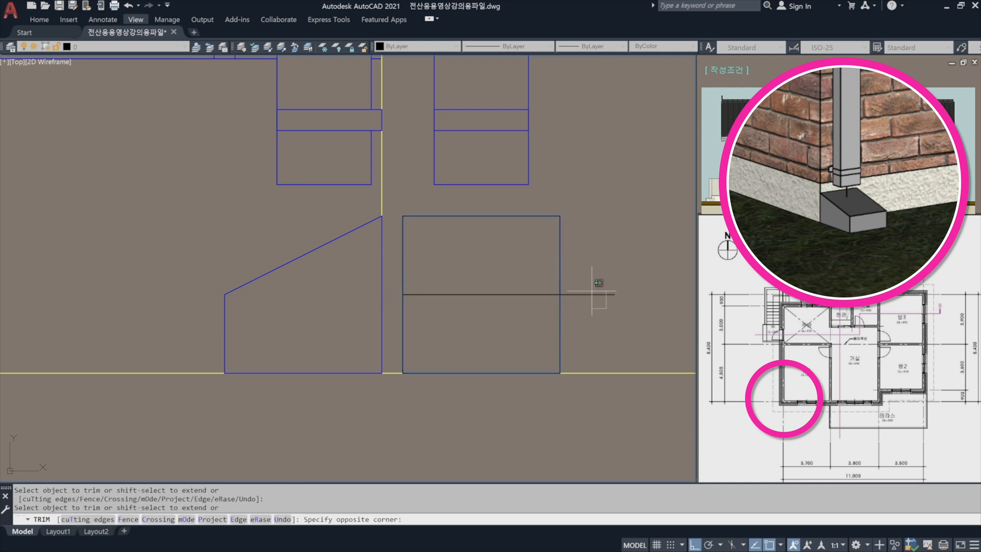
{"action": "left_click", "coordinate": [584, 287]}
{"action": "key", "text": "space"}
Match the square and its inner horizontal line to the properties of the new pipe's edge.
{"action": "type", "text": "ma"}
{"action": "key", "text": "space"}
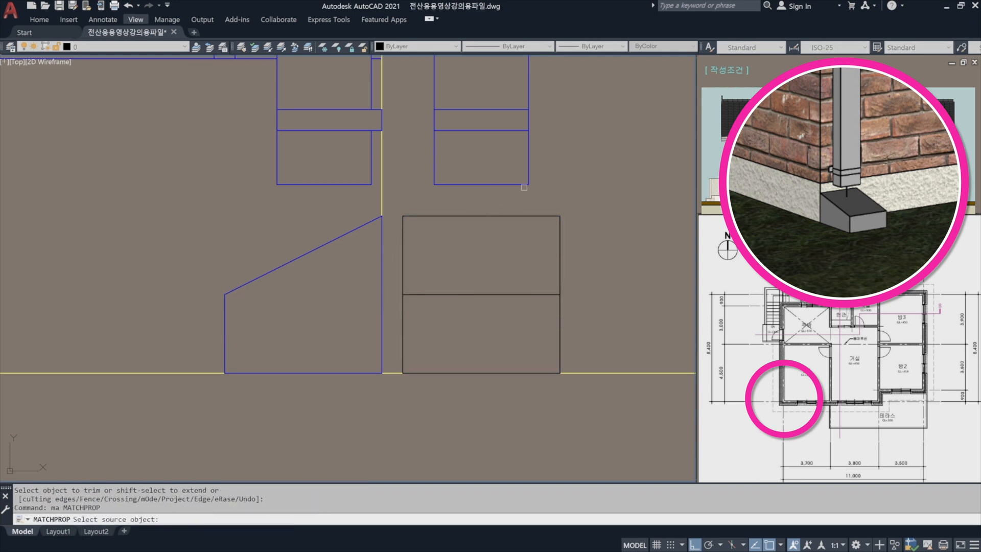
{"action": "left_click", "coordinate": [529, 183]}
{"action": "left_click", "coordinate": [560, 274]}
{"action": "left_click", "coordinate": [524, 293]}
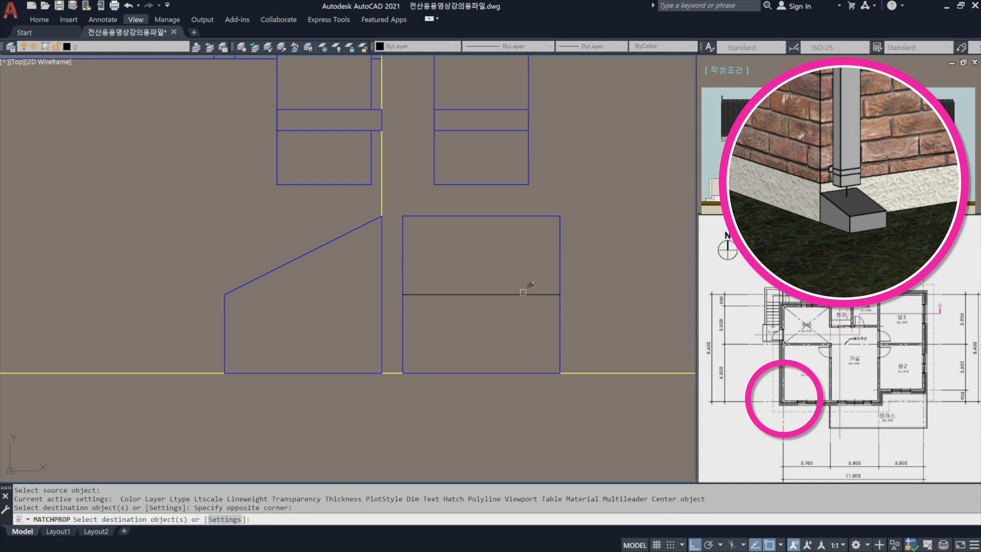
{"action": "key", "text": "space"}
{"action": "scroll", "coordinate": [507, 247], "scroll_direction": "down", "scroll_amount": 4}
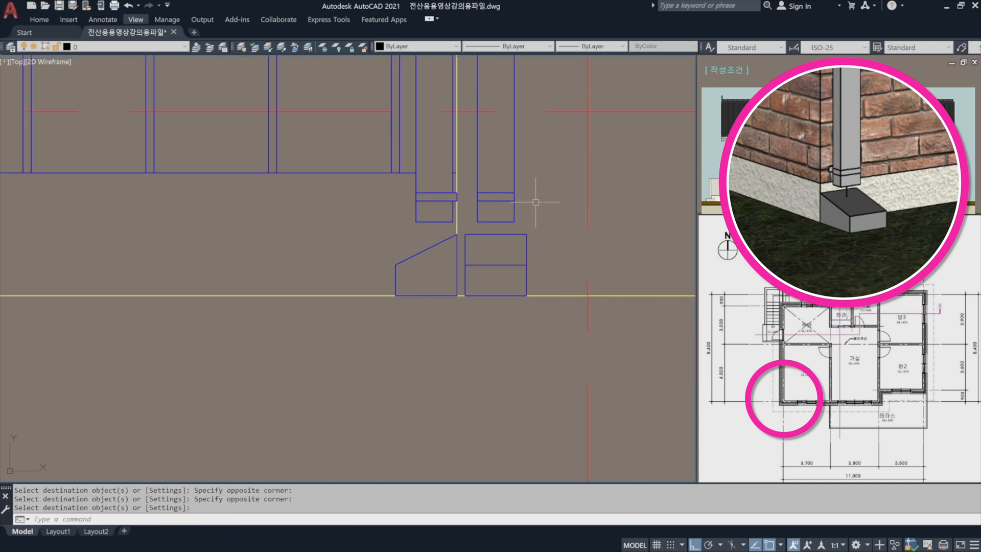
{"action": "scroll", "coordinate": [535, 205], "scroll_direction": "down", "scroll_amount": 4}
{"action": "middle_click_drag", "start_coordinate": [535, 210], "coordinate": [480, 299]}
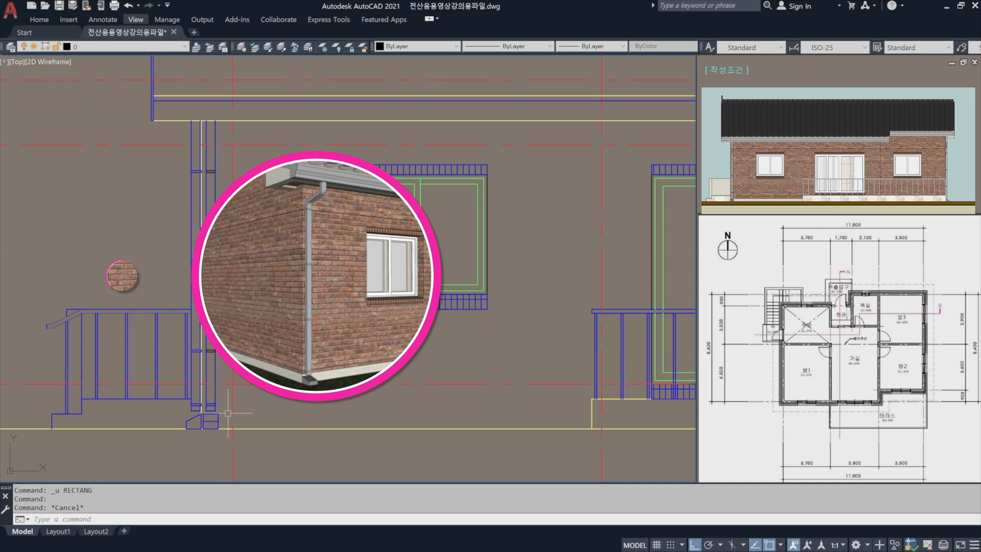
Erase the front-face downspout's pipe edges, lowest bracket and square splash block outline.
{"action": "scroll", "coordinate": [207, 417], "scroll_direction": "up", "scroll_amount": 3}
{"action": "type", "text": "e"}
{"action": "key", "text": "space"}
{"action": "left_click", "coordinate": [251, 418]}
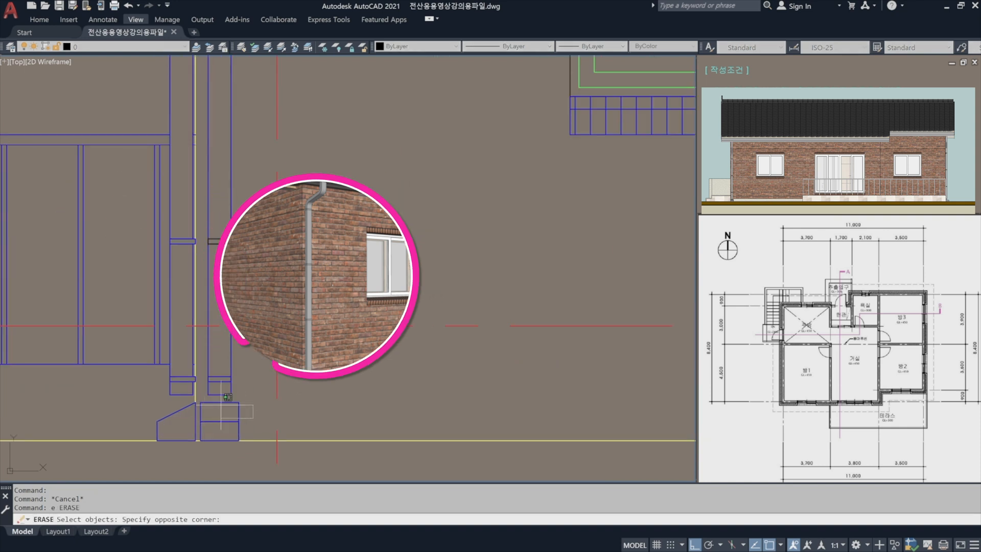
{"action": "left_click", "coordinate": [203, 361]}
{"action": "key", "text": "space"}
{"action": "key", "text": "space"}
Erase the leftover bracket above the removed pipe end and the splash block's leftover horizontal line.
{"action": "left_click", "coordinate": [249, 257]}
{"action": "left_click", "coordinate": [214, 211]}
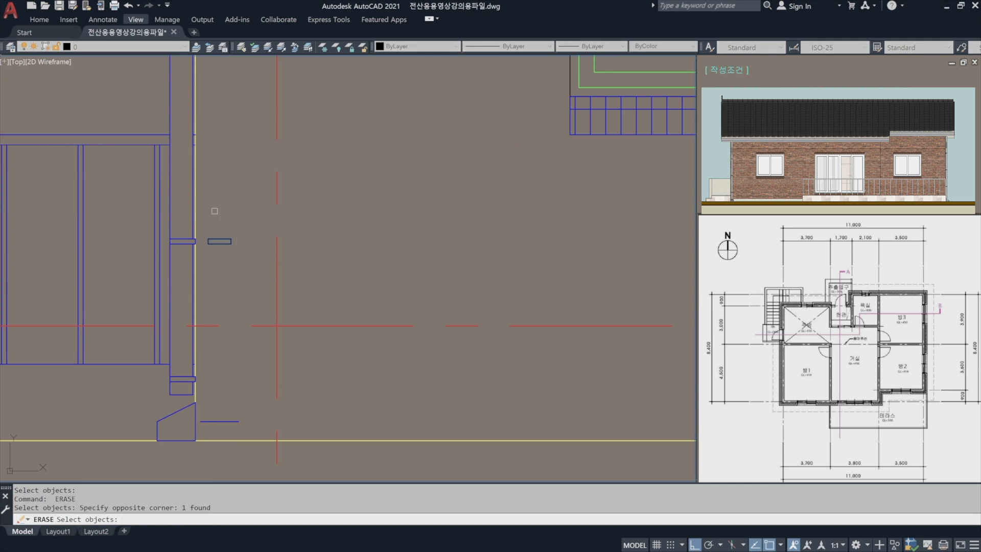
{"action": "key", "text": "space"}
{"action": "key", "text": "space"}
{"action": "left_click", "coordinate": [242, 428]}
{"action": "left_click", "coordinate": [224, 392]}
Erase the two remaining upper brackets of the removed front-face downspout.
{"action": "key", "text": "space"}
{"action": "scroll", "coordinate": [238, 329], "scroll_direction": "down", "scroll_amount": 3}
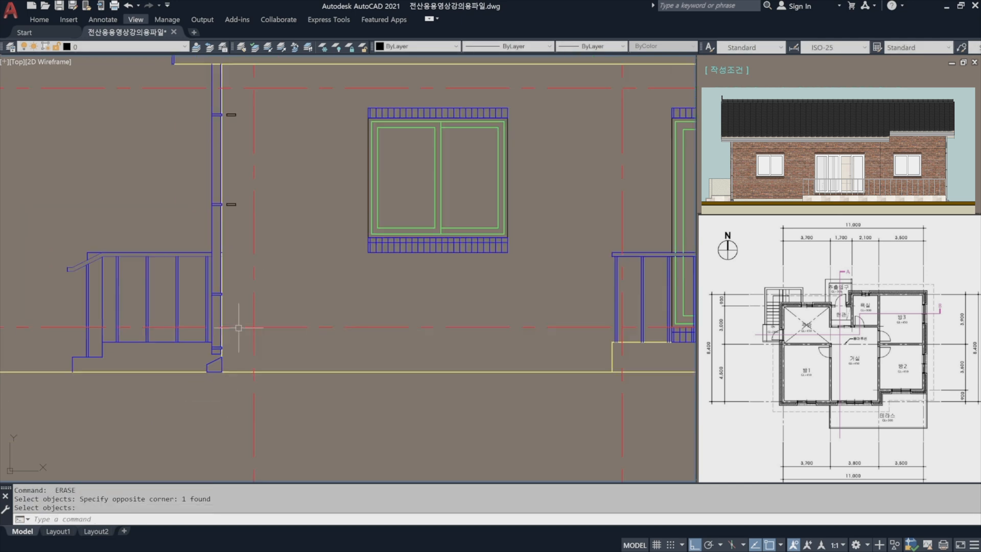
{"action": "middle_click_drag", "start_coordinate": [229, 248], "coordinate": [221, 351]}
{"action": "key", "text": "space"}
{"action": "left_click", "coordinate": [231, 329]}
{"action": "left_click", "coordinate": [223, 209]}
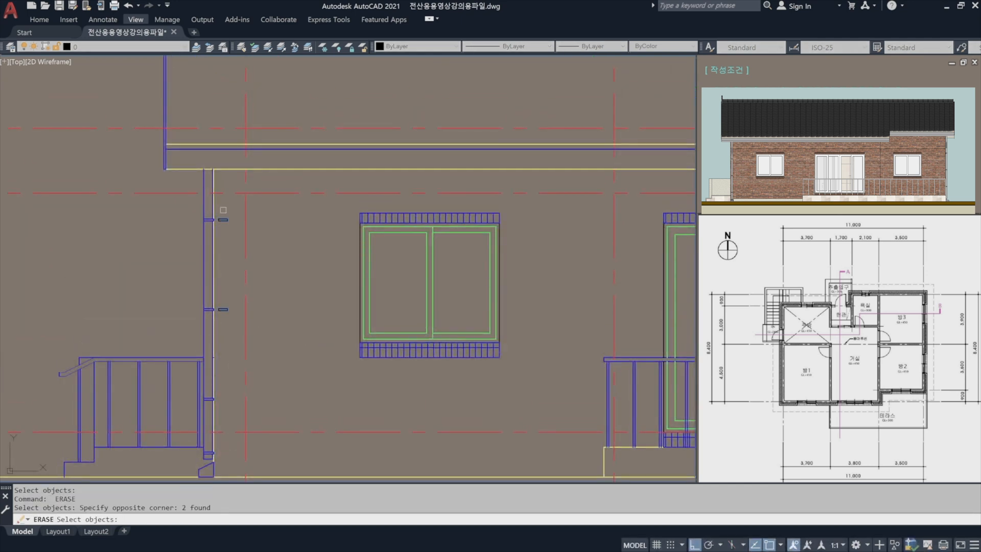
{"action": "key", "text": "space"}
Draw a horizontal line from the terrace's top outer corner across the wall face and past the outer wall edge.
{"action": "scroll", "coordinate": [351, 291], "scroll_direction": "down", "scroll_amount": 2}
{"action": "mouse_move", "coordinate": [357, 302]}
{"action": "middle_mouse_down"}
{"action": "mouse_move", "coordinate": [125, 293]}
{"action": "mouse_move", "coordinate": [161, 290]}
{"action": "middle_mouse_up"}
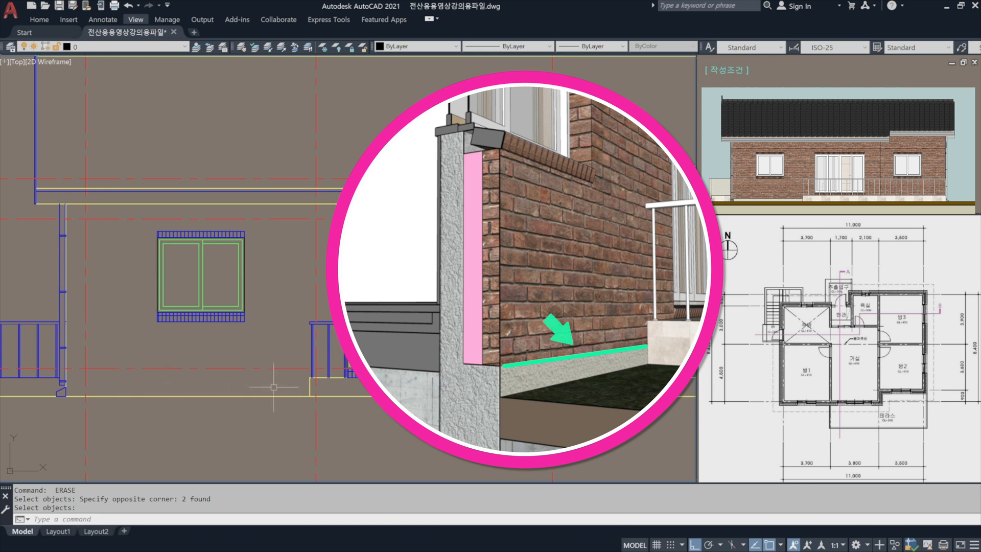
{"action": "middle_click_drag", "start_coordinate": [158, 402], "coordinate": [378, 361]}
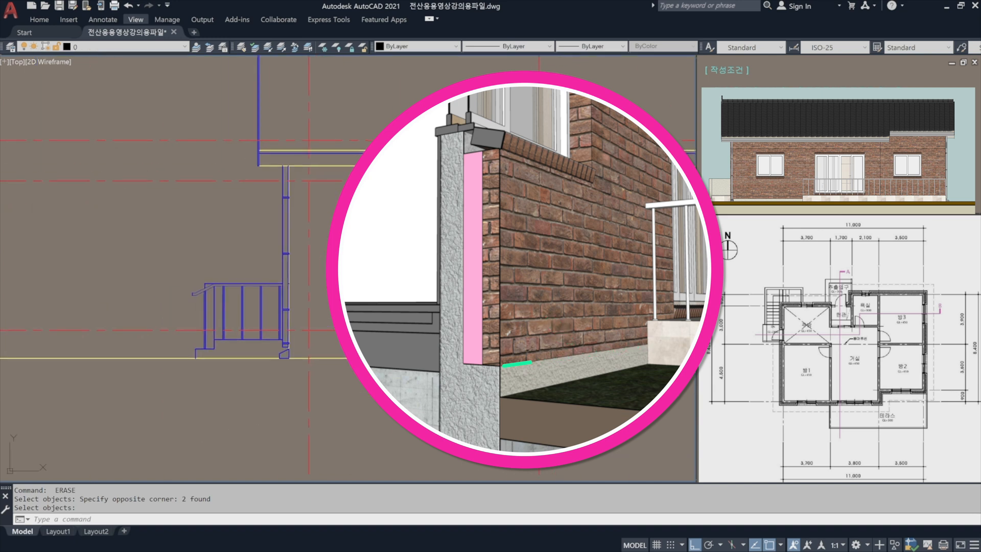
{"action": "scroll", "coordinate": [497, 344], "scroll_direction": "up", "scroll_amount": 2}
{"action": "type", "text": "l"}
{"action": "key", "text": "Return"}
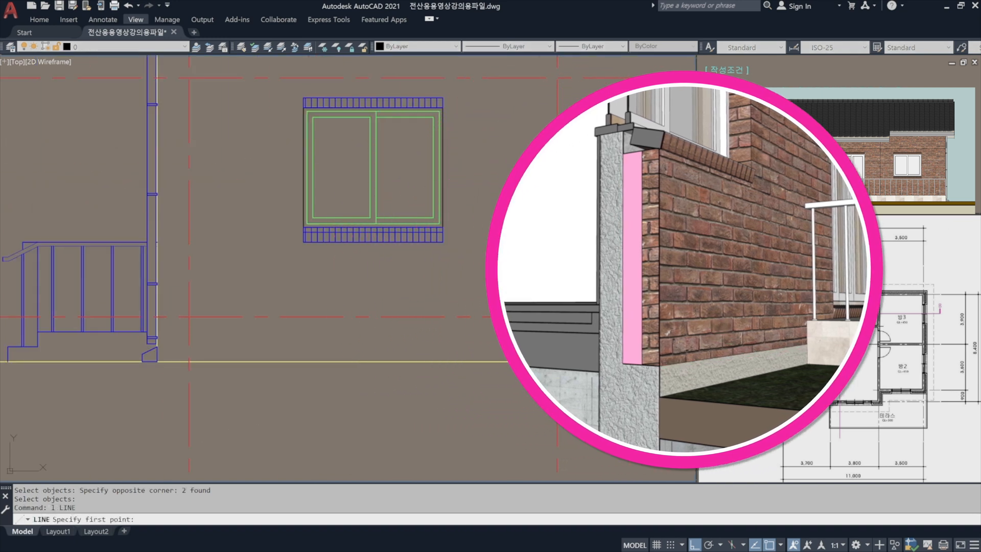
{"action": "left_click", "coordinate": [549, 332]}
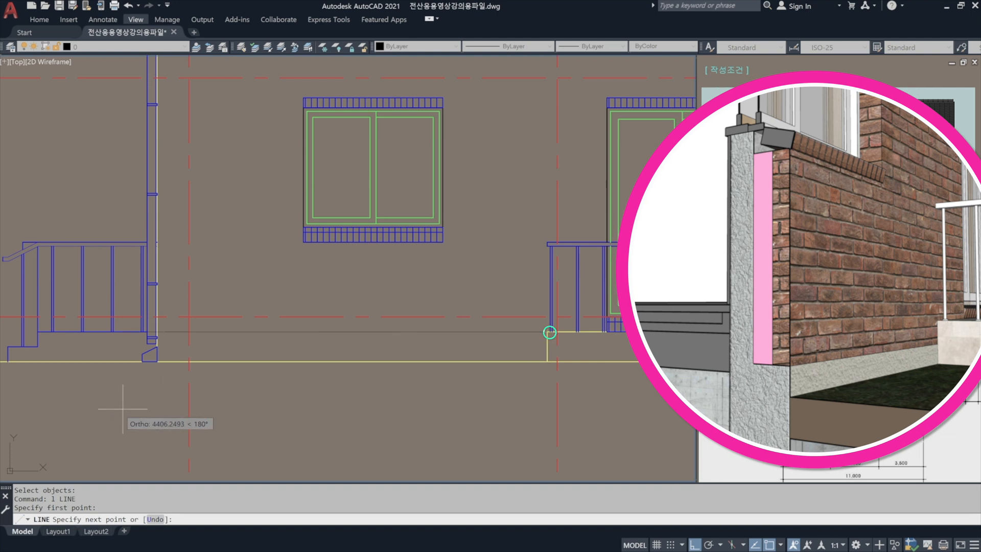
{"action": "left_click", "coordinate": [84, 408]}
{"action": "key", "text": "Return"}
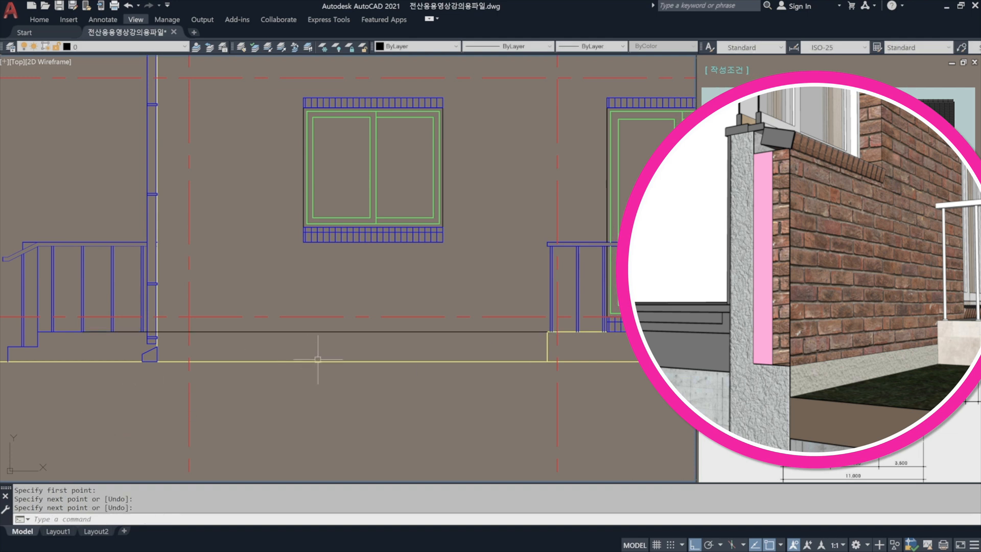
Offset the new horizontal line 150 downward and erase the original line.
{"action": "type", "text": "o"}
{"action": "key", "text": "Return"}
{"action": "type", "text": "150"}
{"action": "key", "text": "Return"}
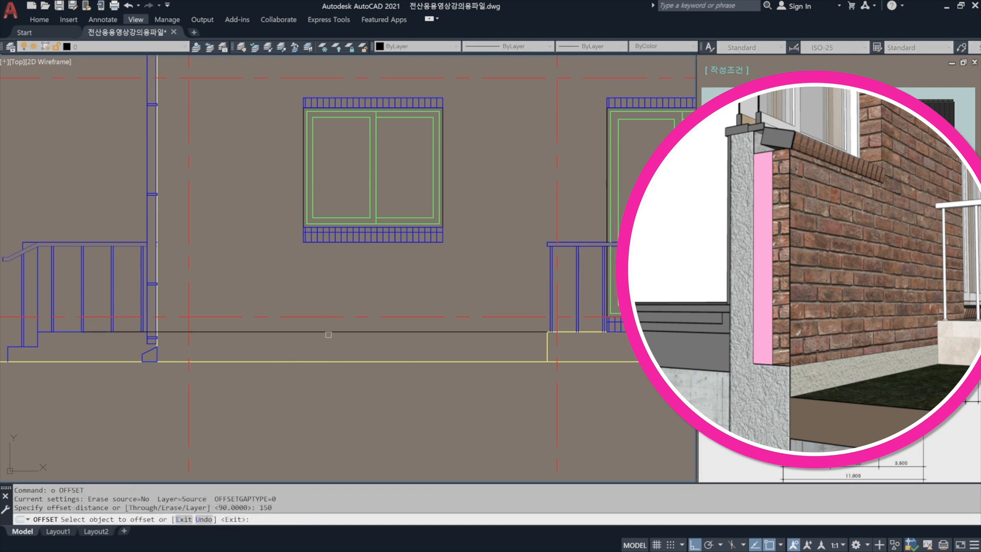
{"action": "left_click", "coordinate": [324, 332]}
{"action": "left_click", "coordinate": [324, 386]}
{"action": "key", "text": "Return"}
{"action": "type", "text": "e"}
{"action": "key", "text": "Return"}
{"action": "left_click", "coordinate": [325, 332]}
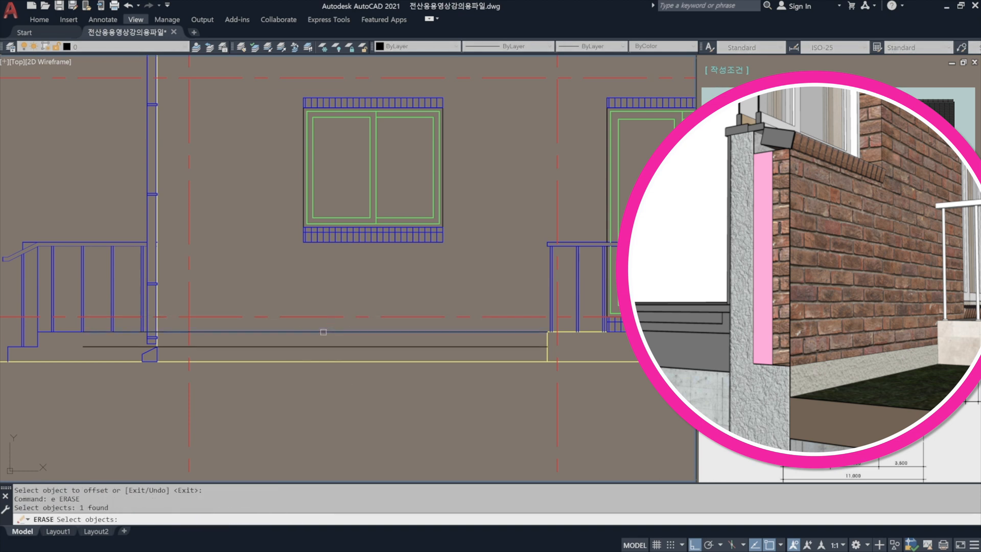
{"action": "key", "text": "Return"}
Trim the part of the offset line that extends beyond the outer wall edge at the splash block.
{"action": "scroll", "coordinate": [291, 355], "scroll_direction": "up", "scroll_amount": 3}
{"action": "scroll", "coordinate": [250, 347], "scroll_direction": "up", "scroll_amount": 5}
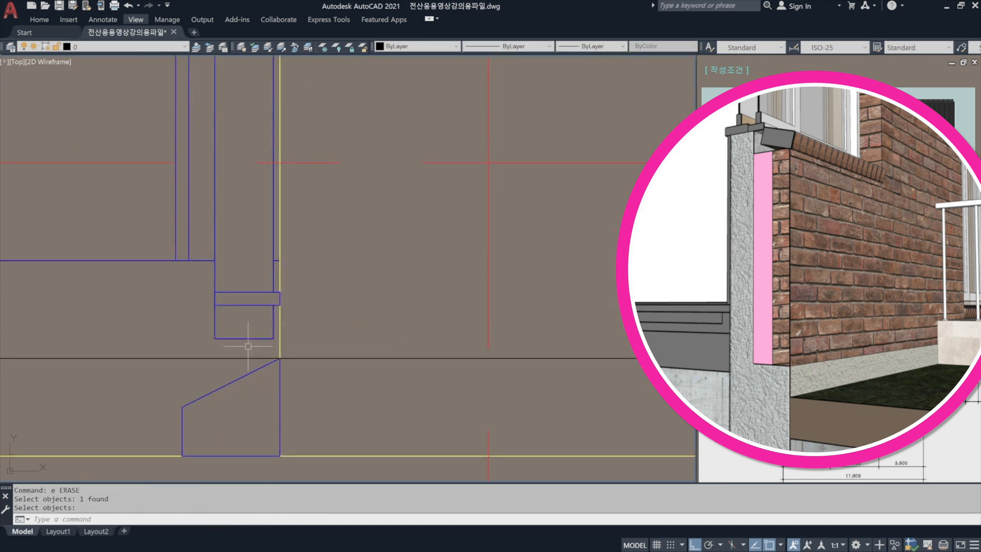
{"action": "type", "text": "tr"}
{"action": "key", "text": "Return"}
{"action": "left_click", "coordinate": [287, 342]}
{"action": "left_click", "coordinate": [277, 349]}
{"action": "key", "text": "Return"}
{"action": "left_click", "coordinate": [200, 358]}
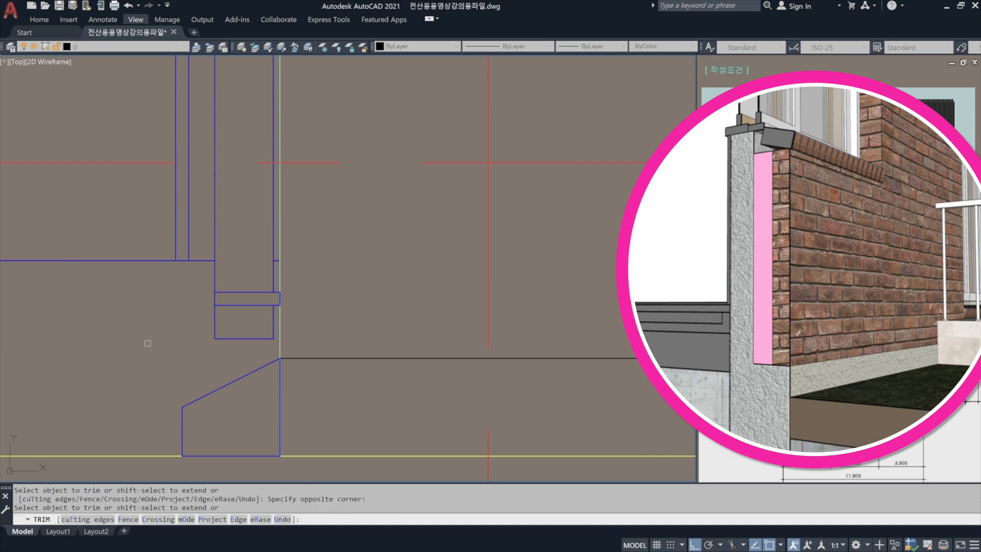
{"action": "key", "text": "Return"}
Match the wall's base line to the properties of the brick course under the window.
{"action": "scroll", "coordinate": [358, 365], "scroll_direction": "down", "scroll_amount": 5}
{"action": "type", "text": "ma"}
{"action": "key", "text": "Return"}
{"action": "key", "text": "Escape"}
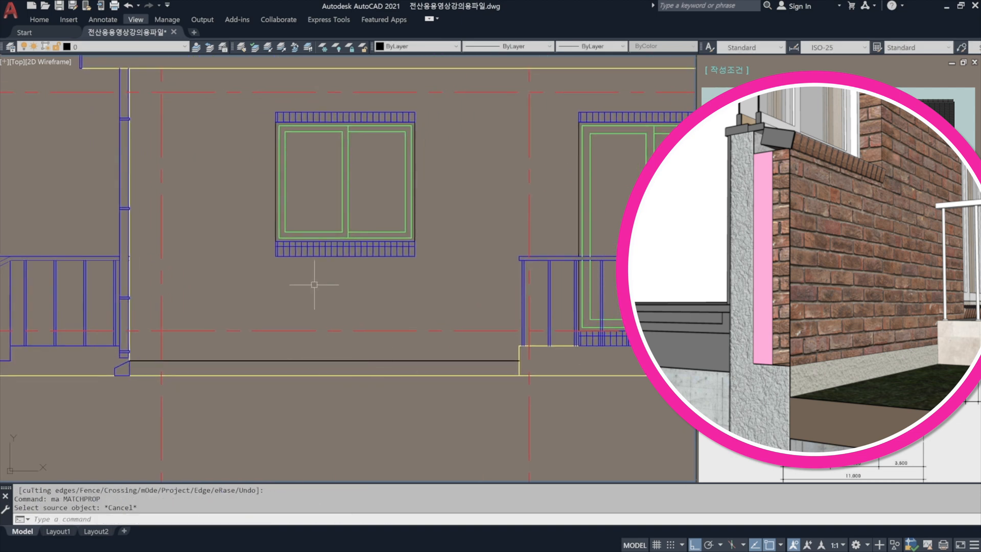
{"action": "type", "text": "ma"}
{"action": "key", "text": "Return"}
{"action": "left_click", "coordinate": [330, 253]}
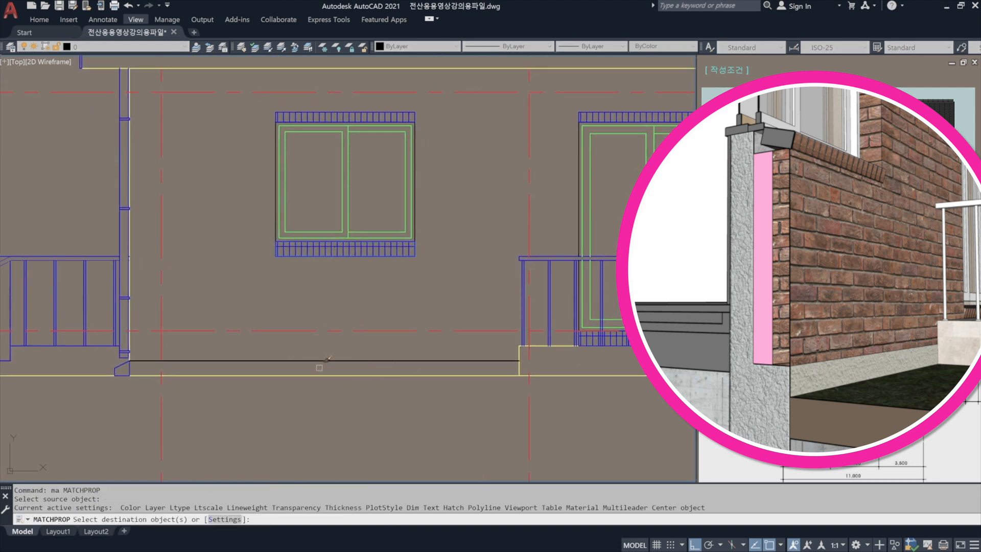
{"action": "left_click", "coordinate": [320, 368]}
{"action": "left_click", "coordinate": [306, 348]}
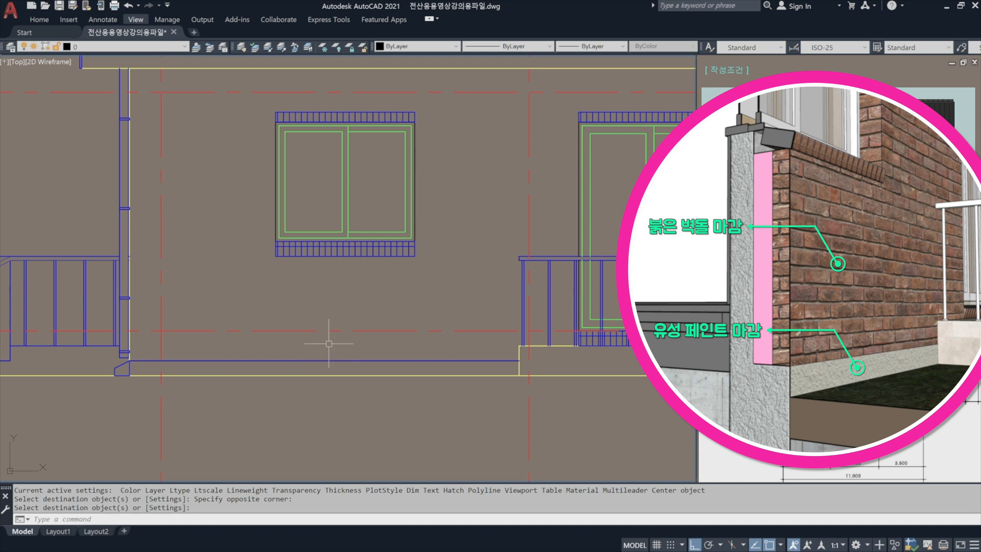
Finish the property matching and inspect the layer of the line separating the brick finish from the painted wall base.
{"action": "key", "text": "Return"}
{"action": "left_click", "coordinate": [323, 360]}
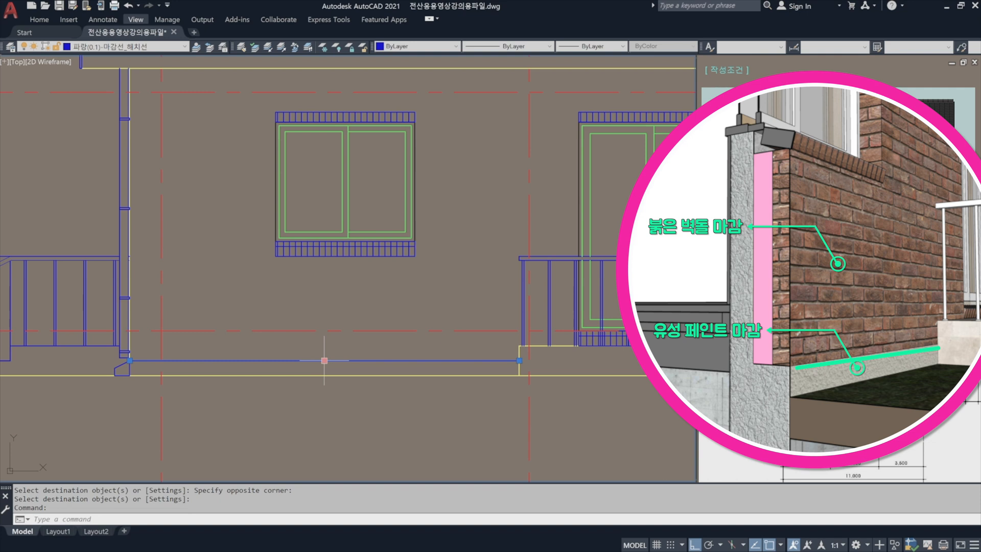
{"action": "key", "text": "Escape"}
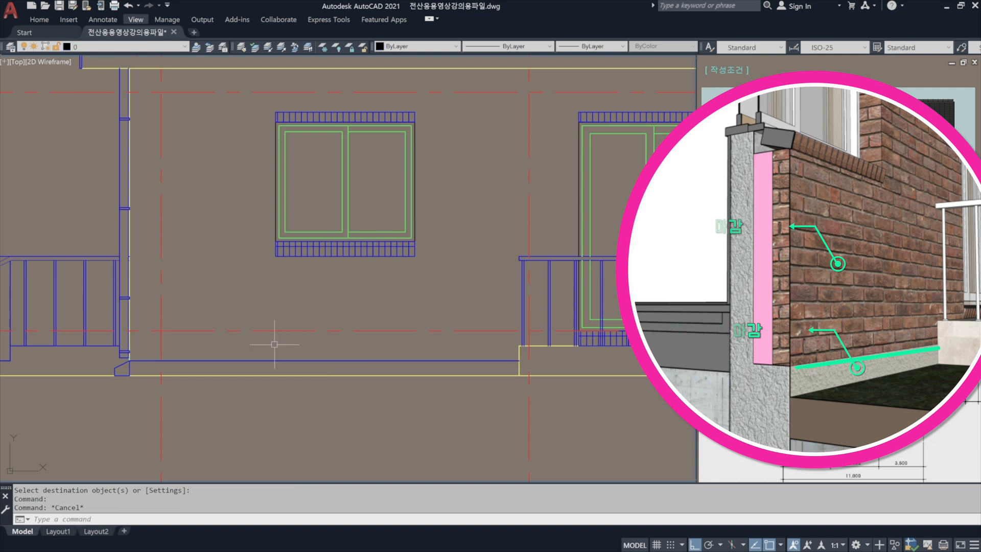
{"action": "scroll", "coordinate": [285, 351], "scroll_direction": "down", "scroll_amount": 3}
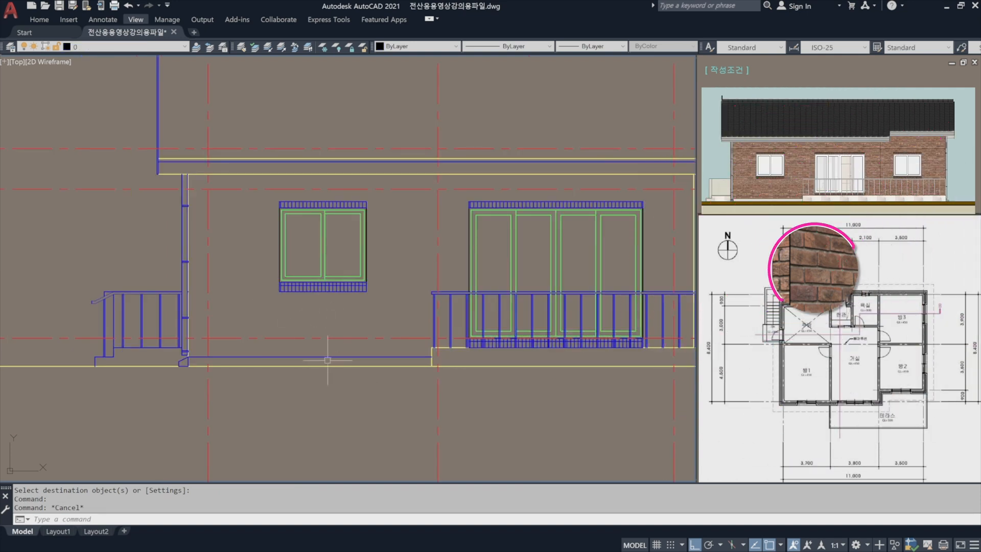
{"action": "scroll", "coordinate": [325, 352], "scroll_direction": "down", "scroll_amount": 1}
{"action": "middle_click_drag", "start_coordinate": [440, 343], "coordinate": [317, 346]}
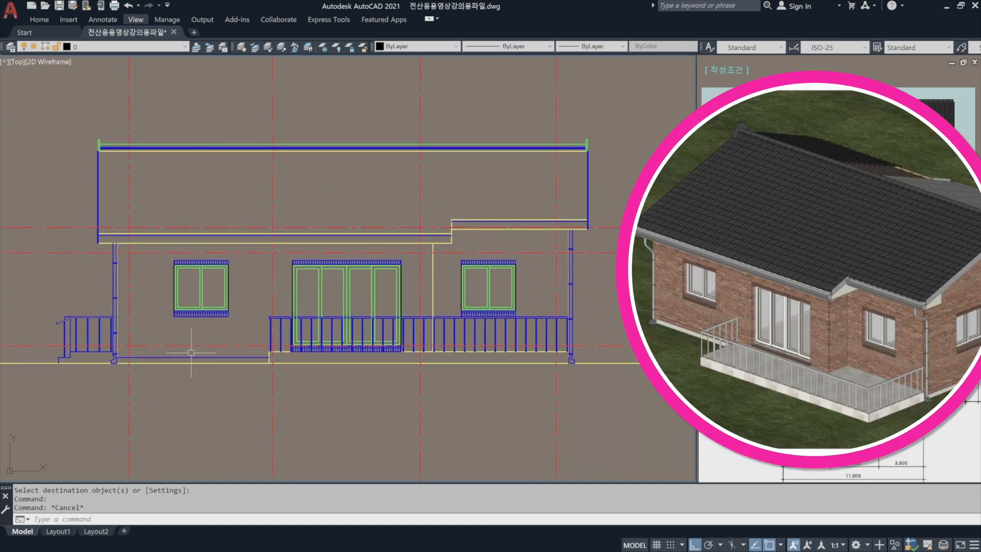
{"action": "left_click", "coordinate": [201, 380]}
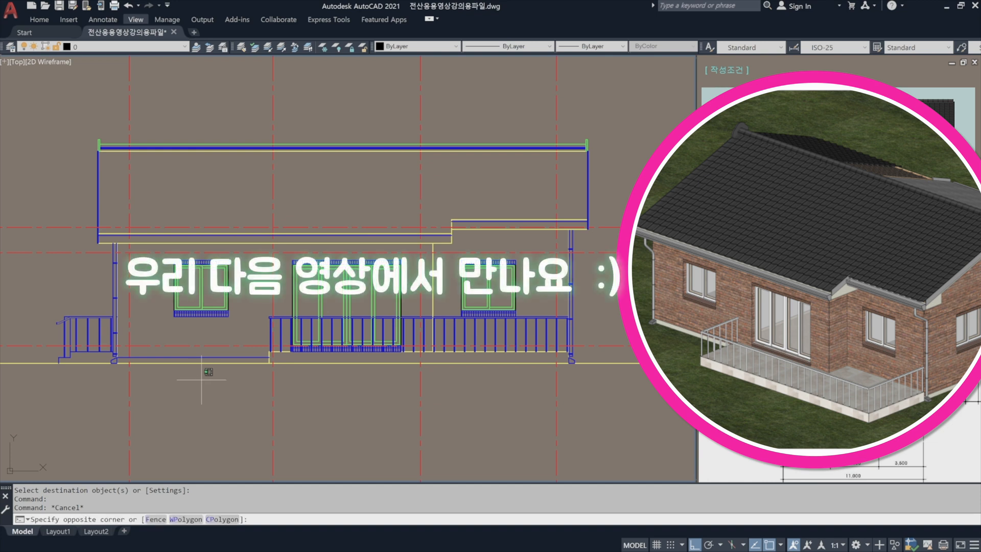
{"action": "left_click", "coordinate": [202, 381]}
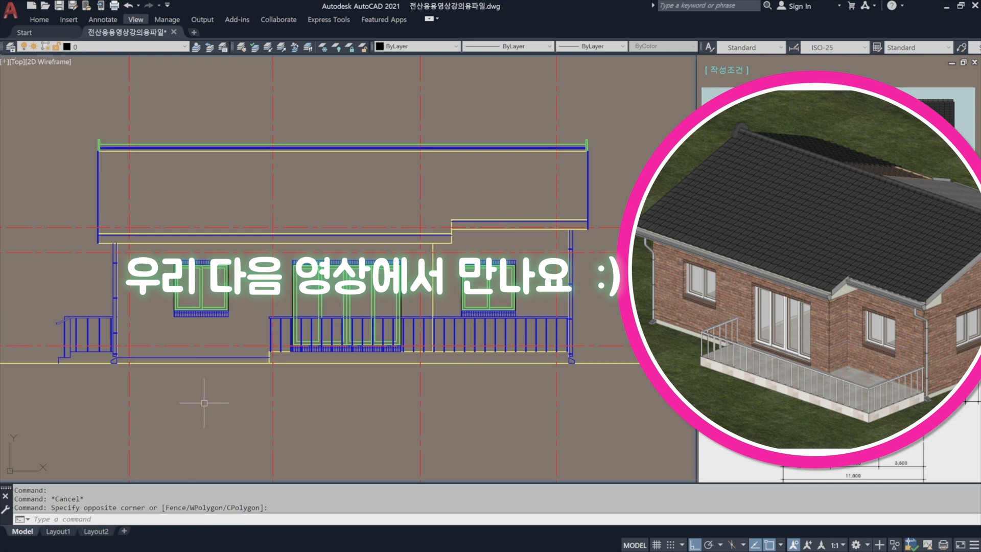